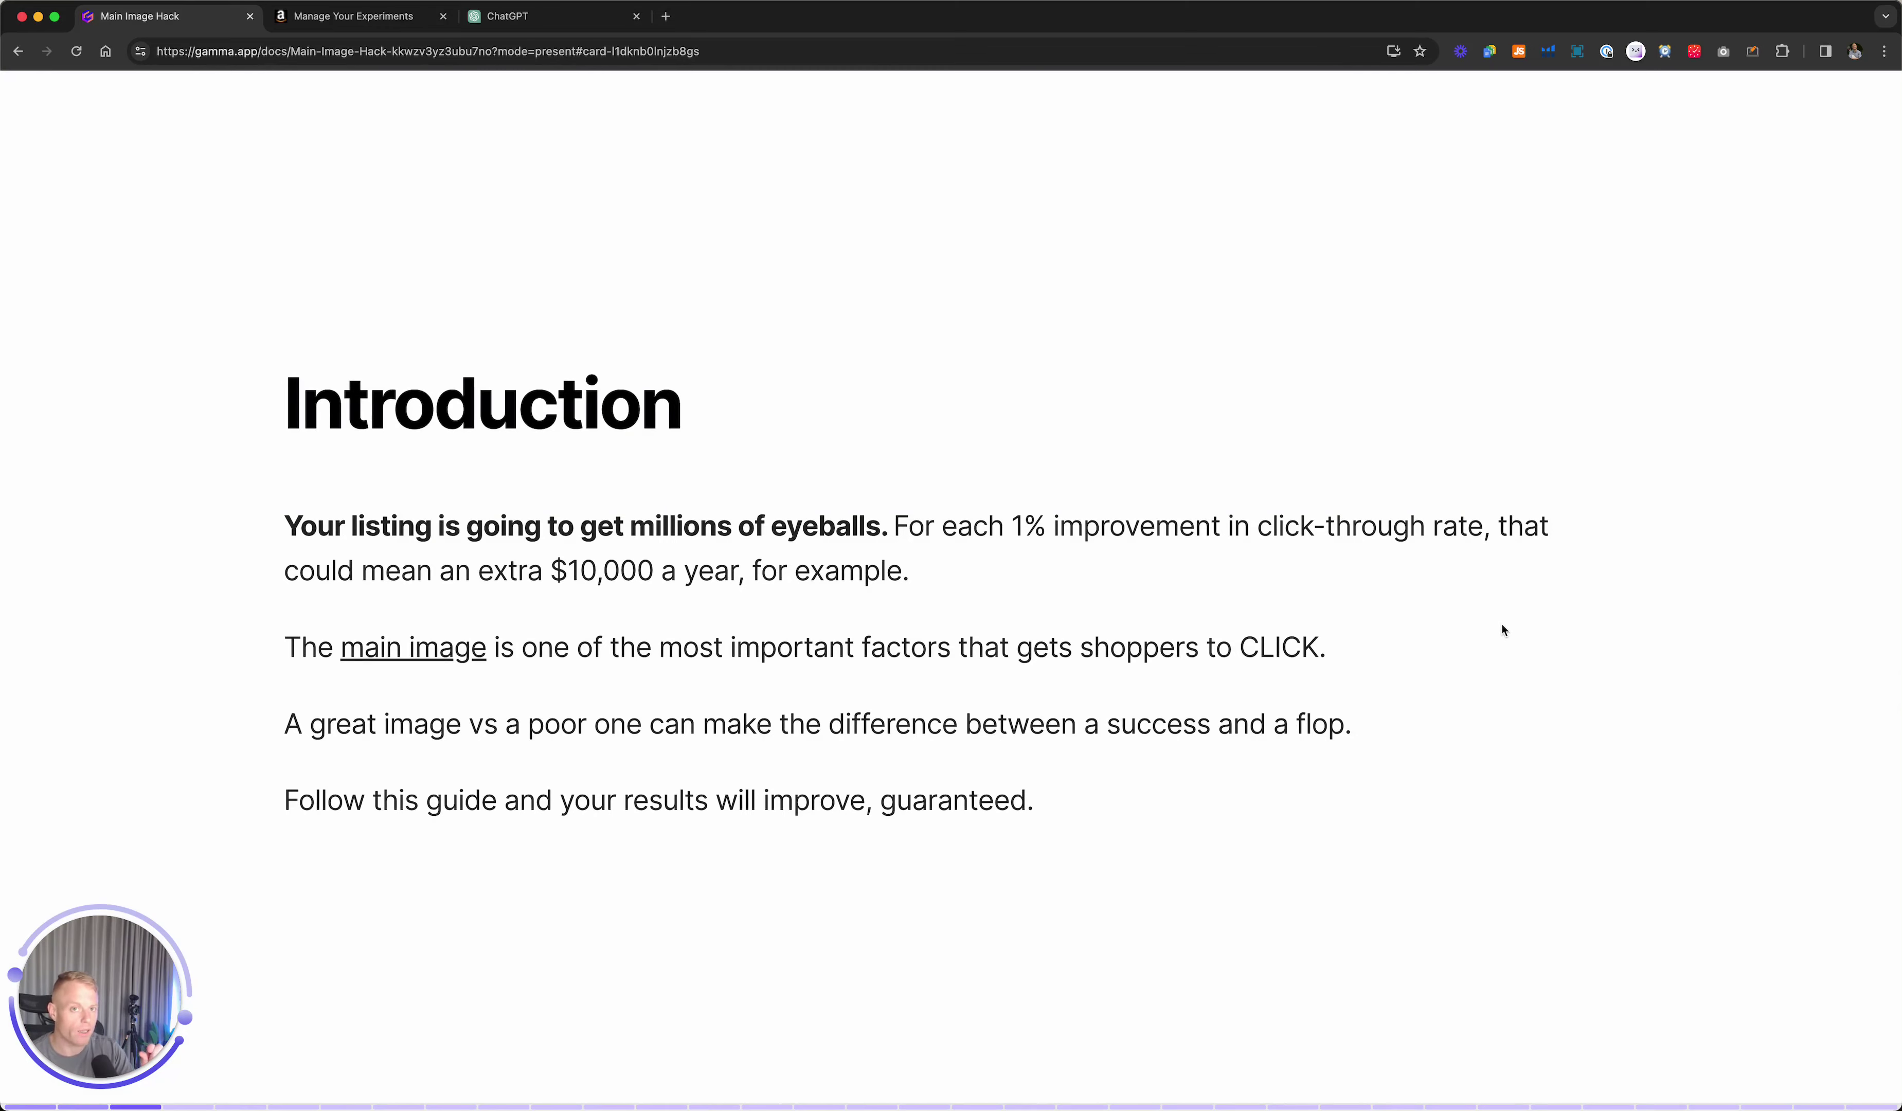
Step from the Introduction past the main-image card to 'Why You Must A/B Test Main Images'.
{"action": "key", "text": "Right"}
{"action": "key", "text": "Left"}
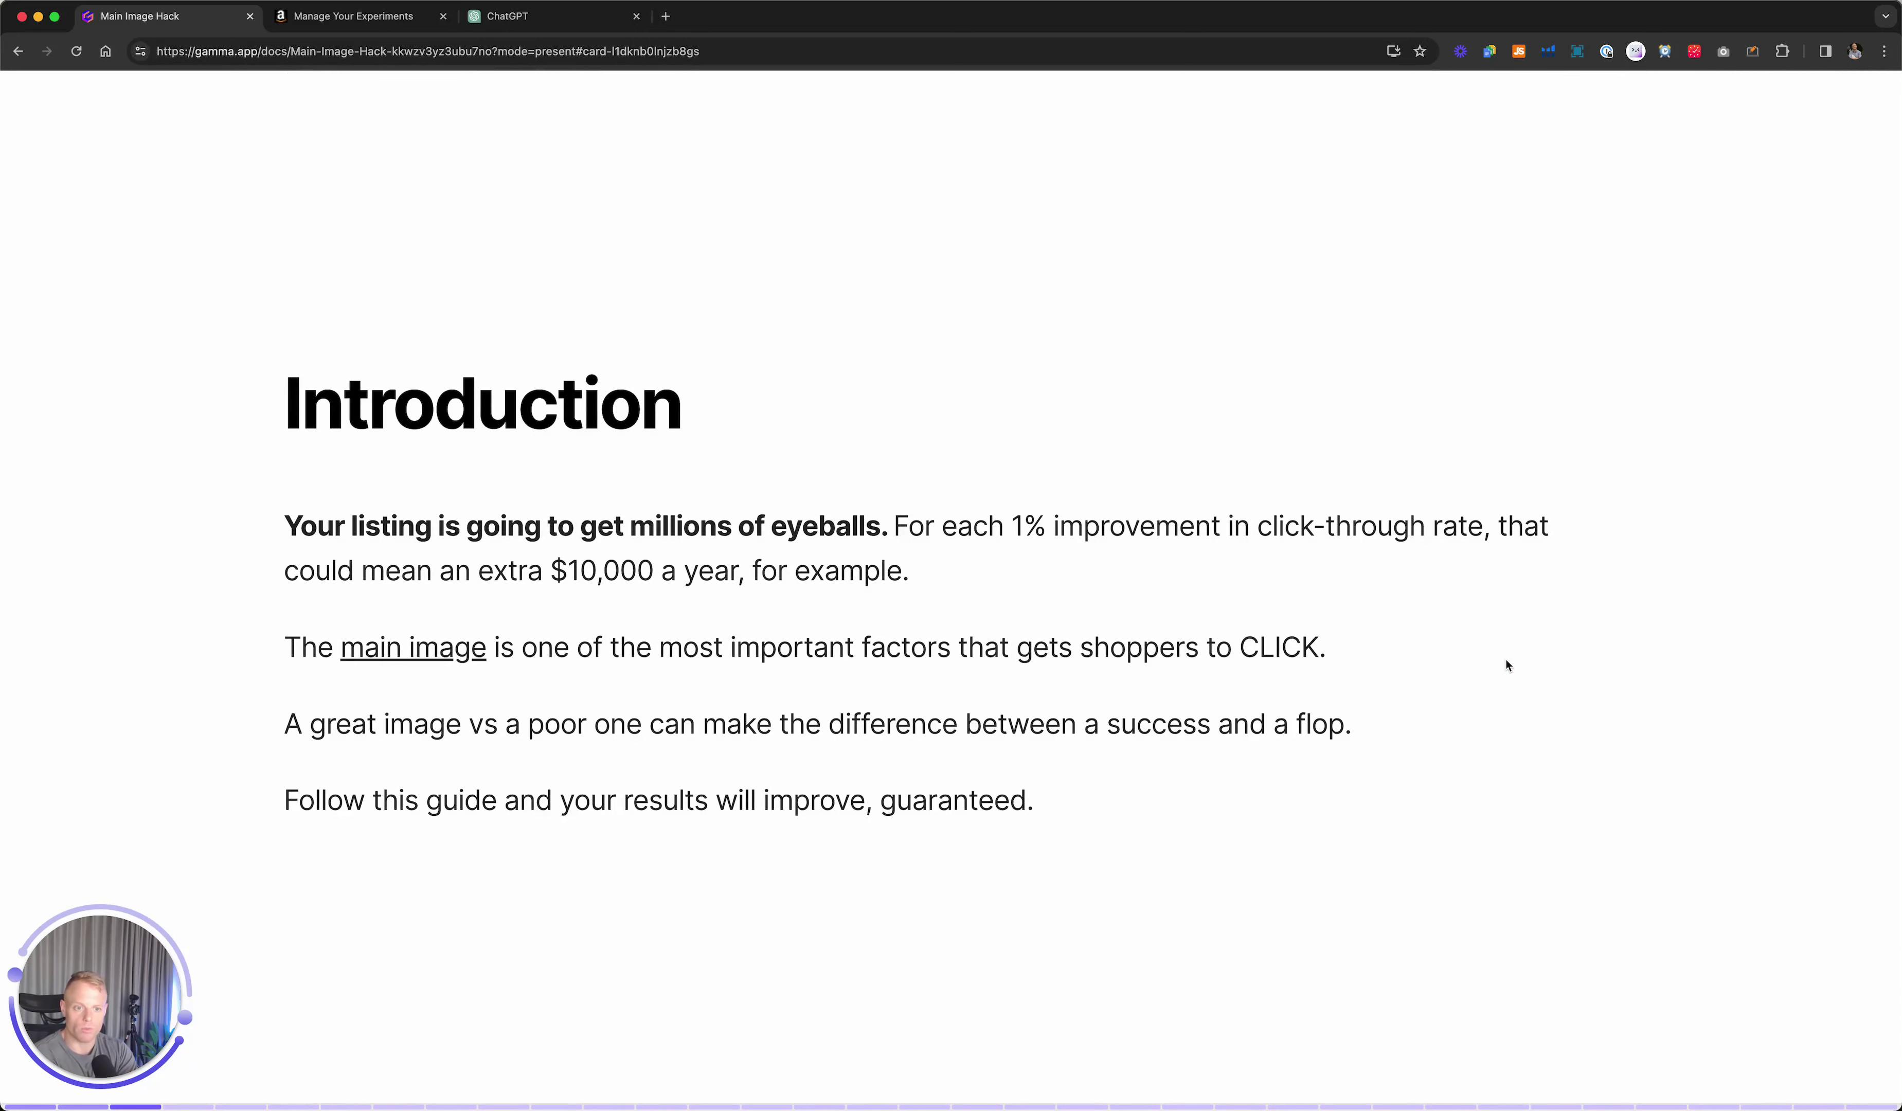
{"action": "key", "text": "Right"}
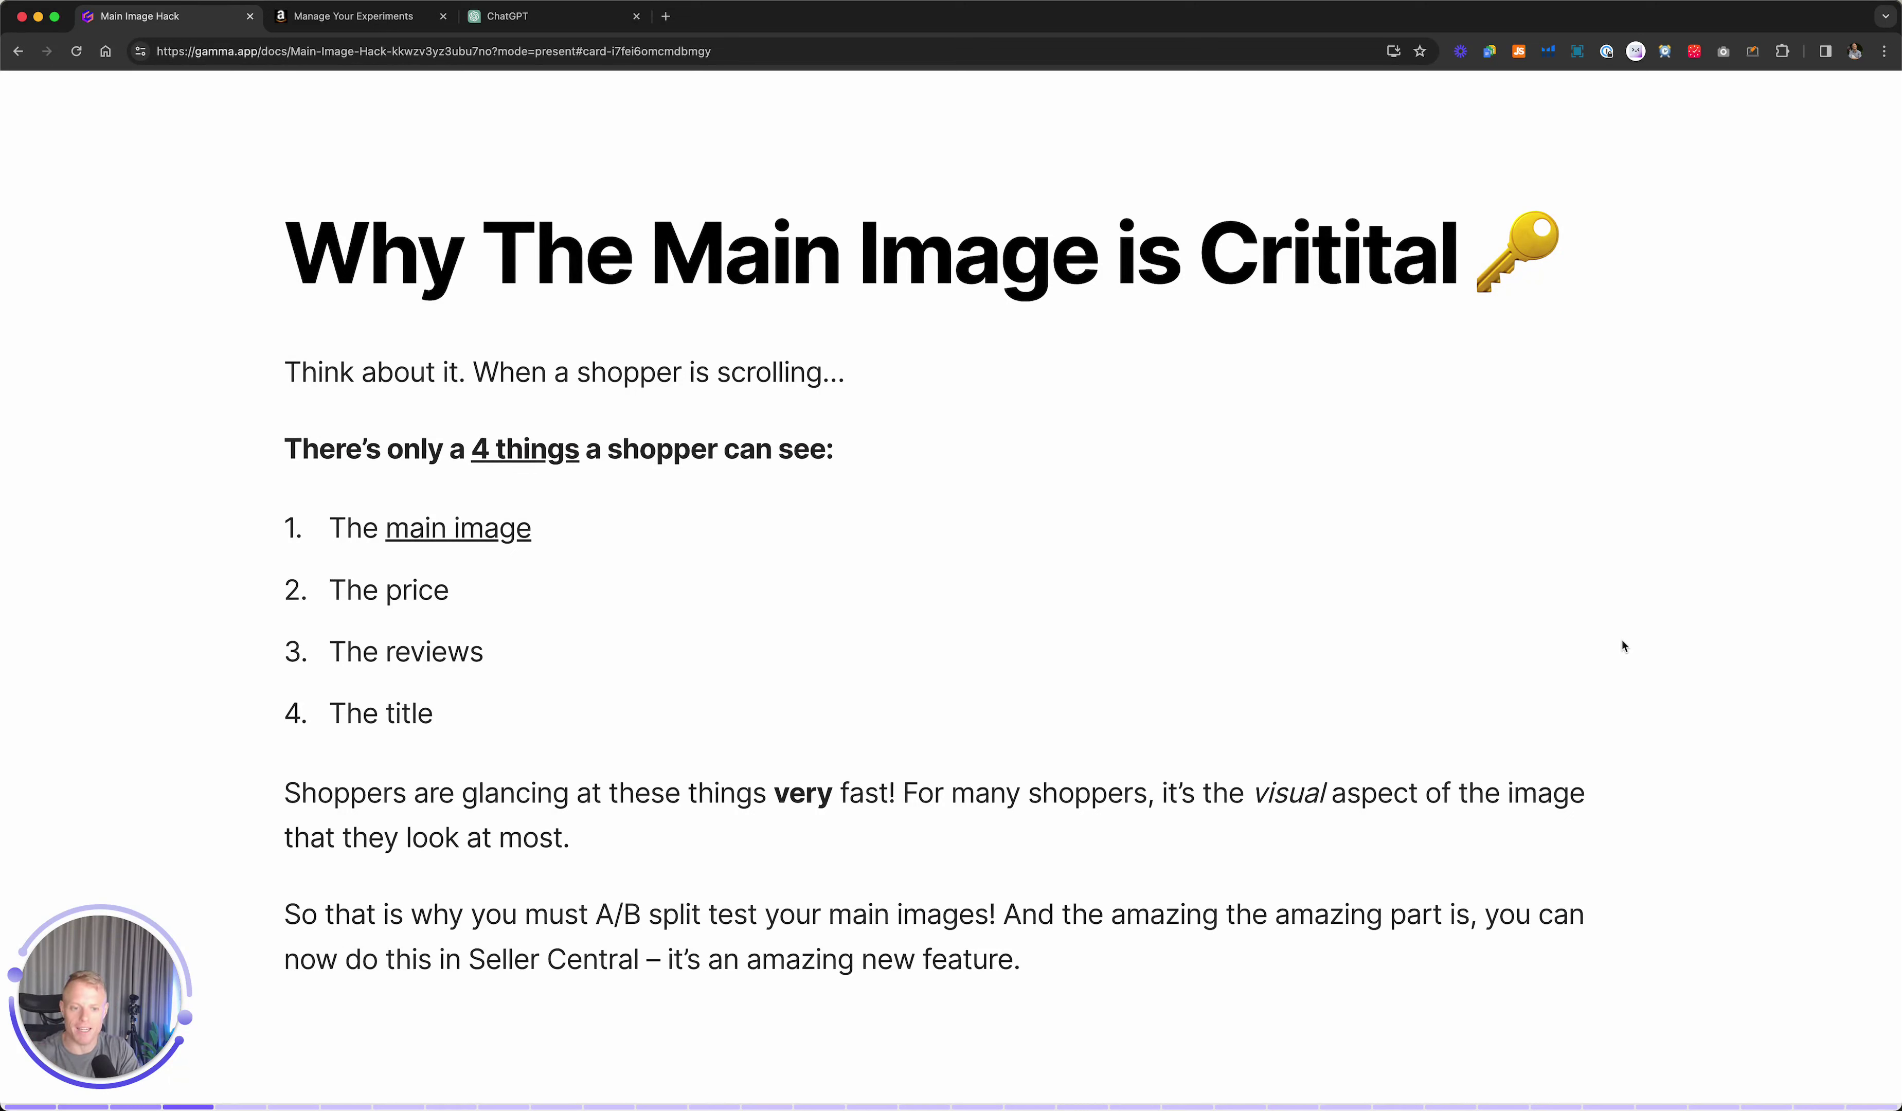
{"action": "key", "text": "Right"}
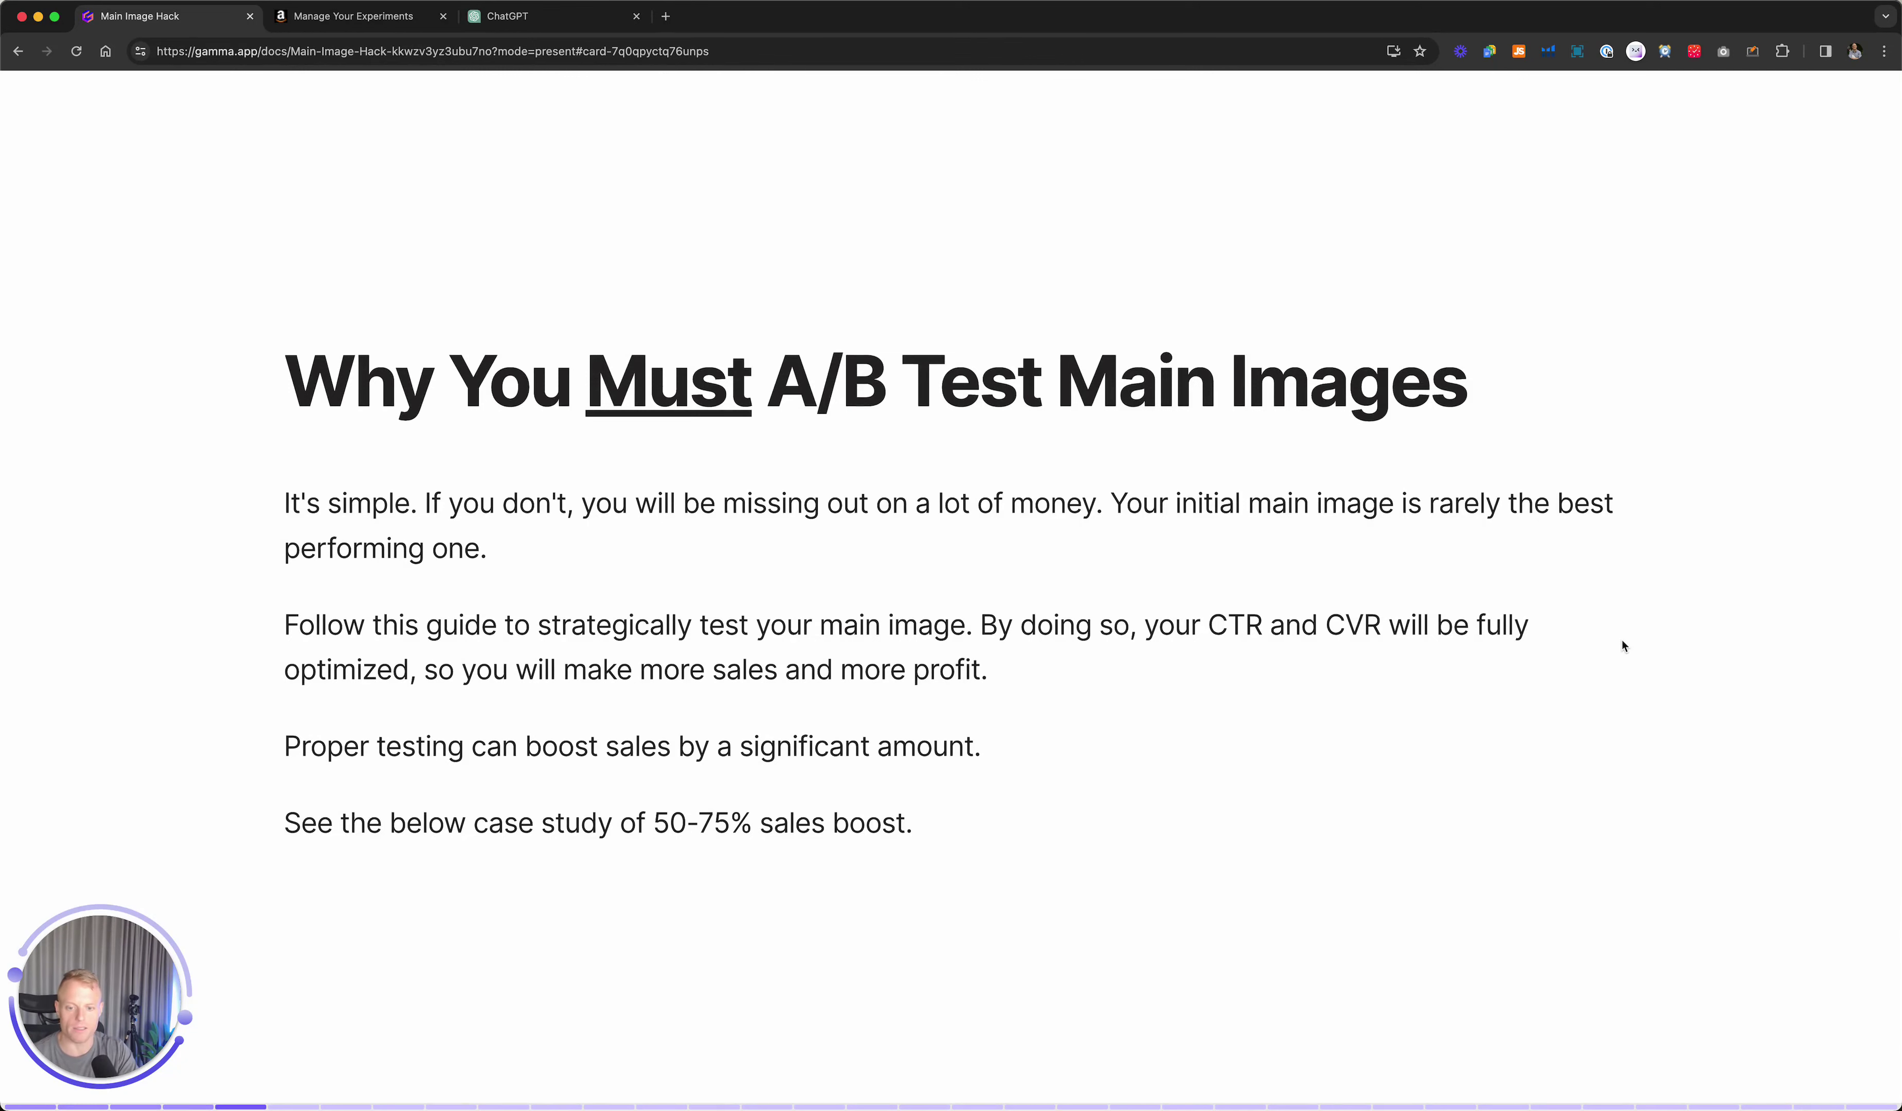
Advance to the 'What Makes a Good Main Image?' card.
{"action": "key", "text": "Right"}
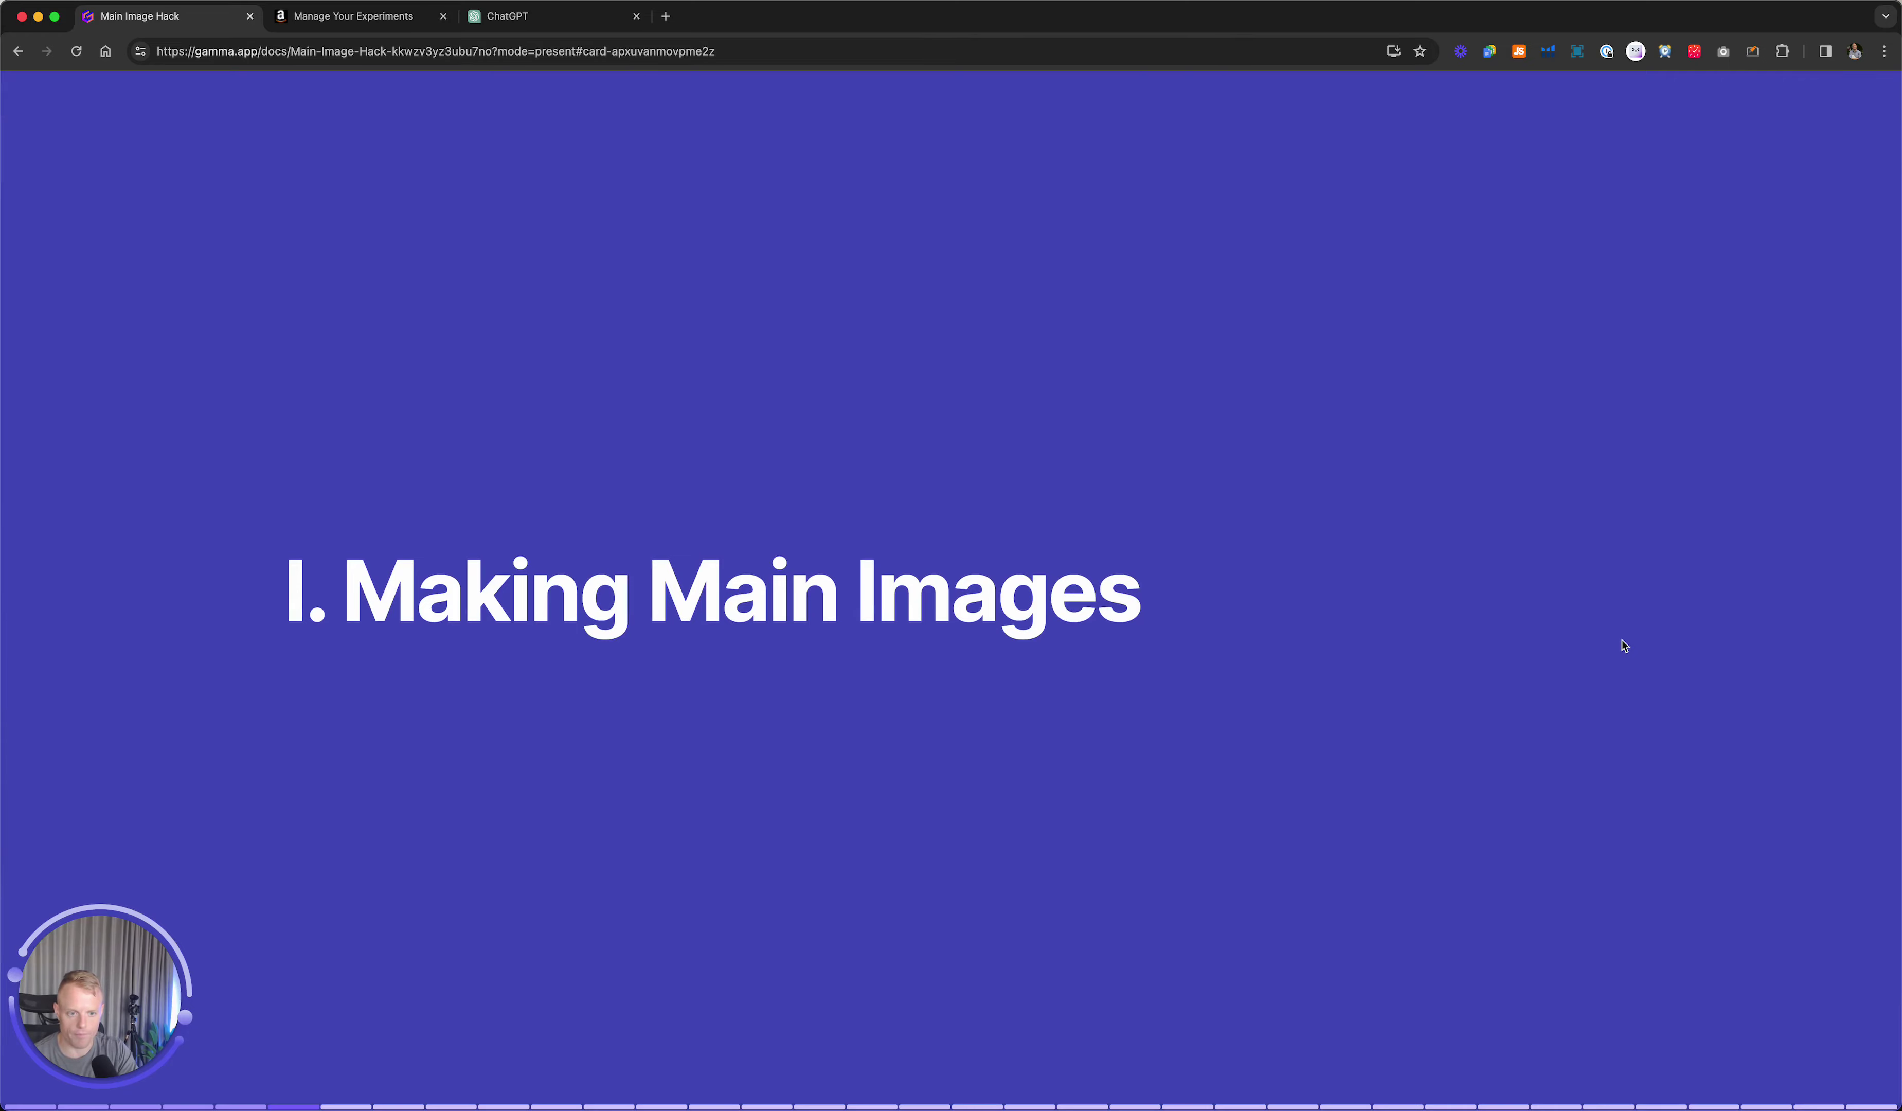
{"action": "key", "text": "Right"}
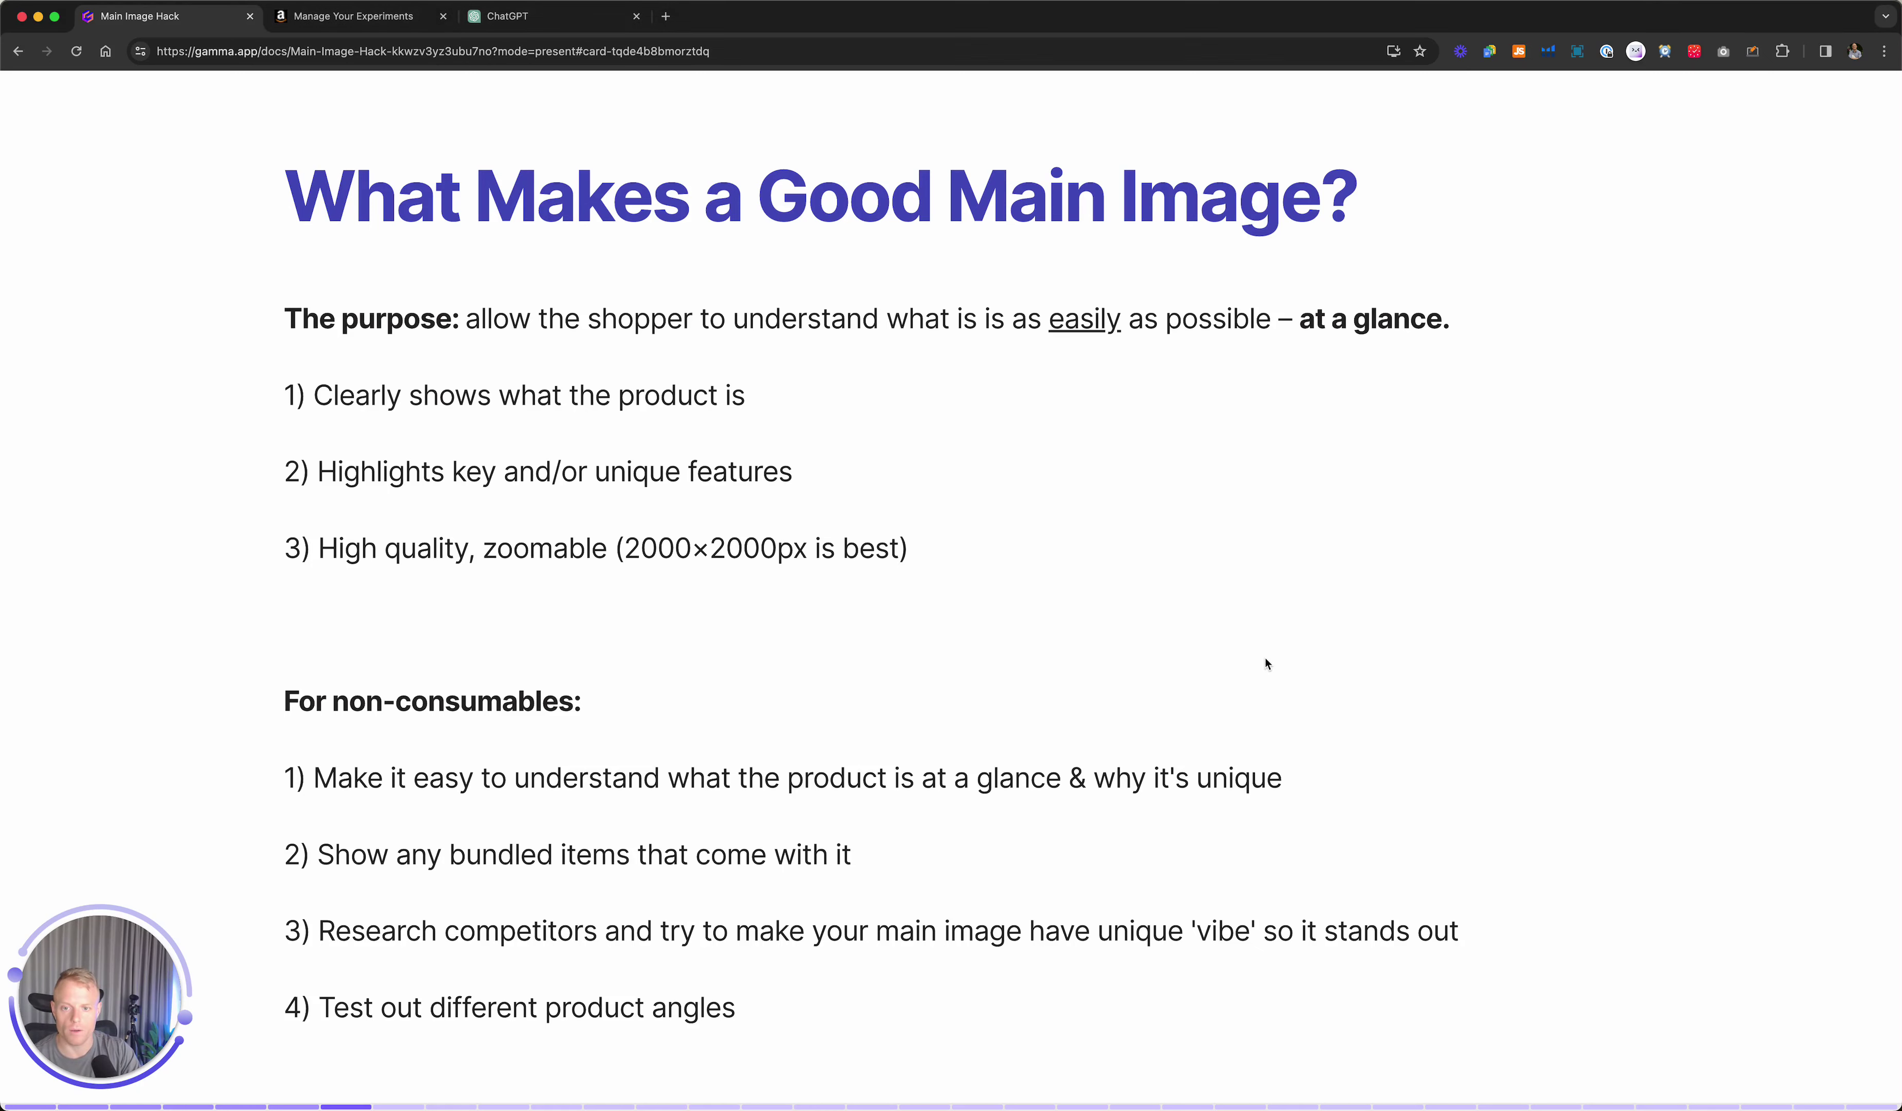
{"action": "key", "text": "Right"}
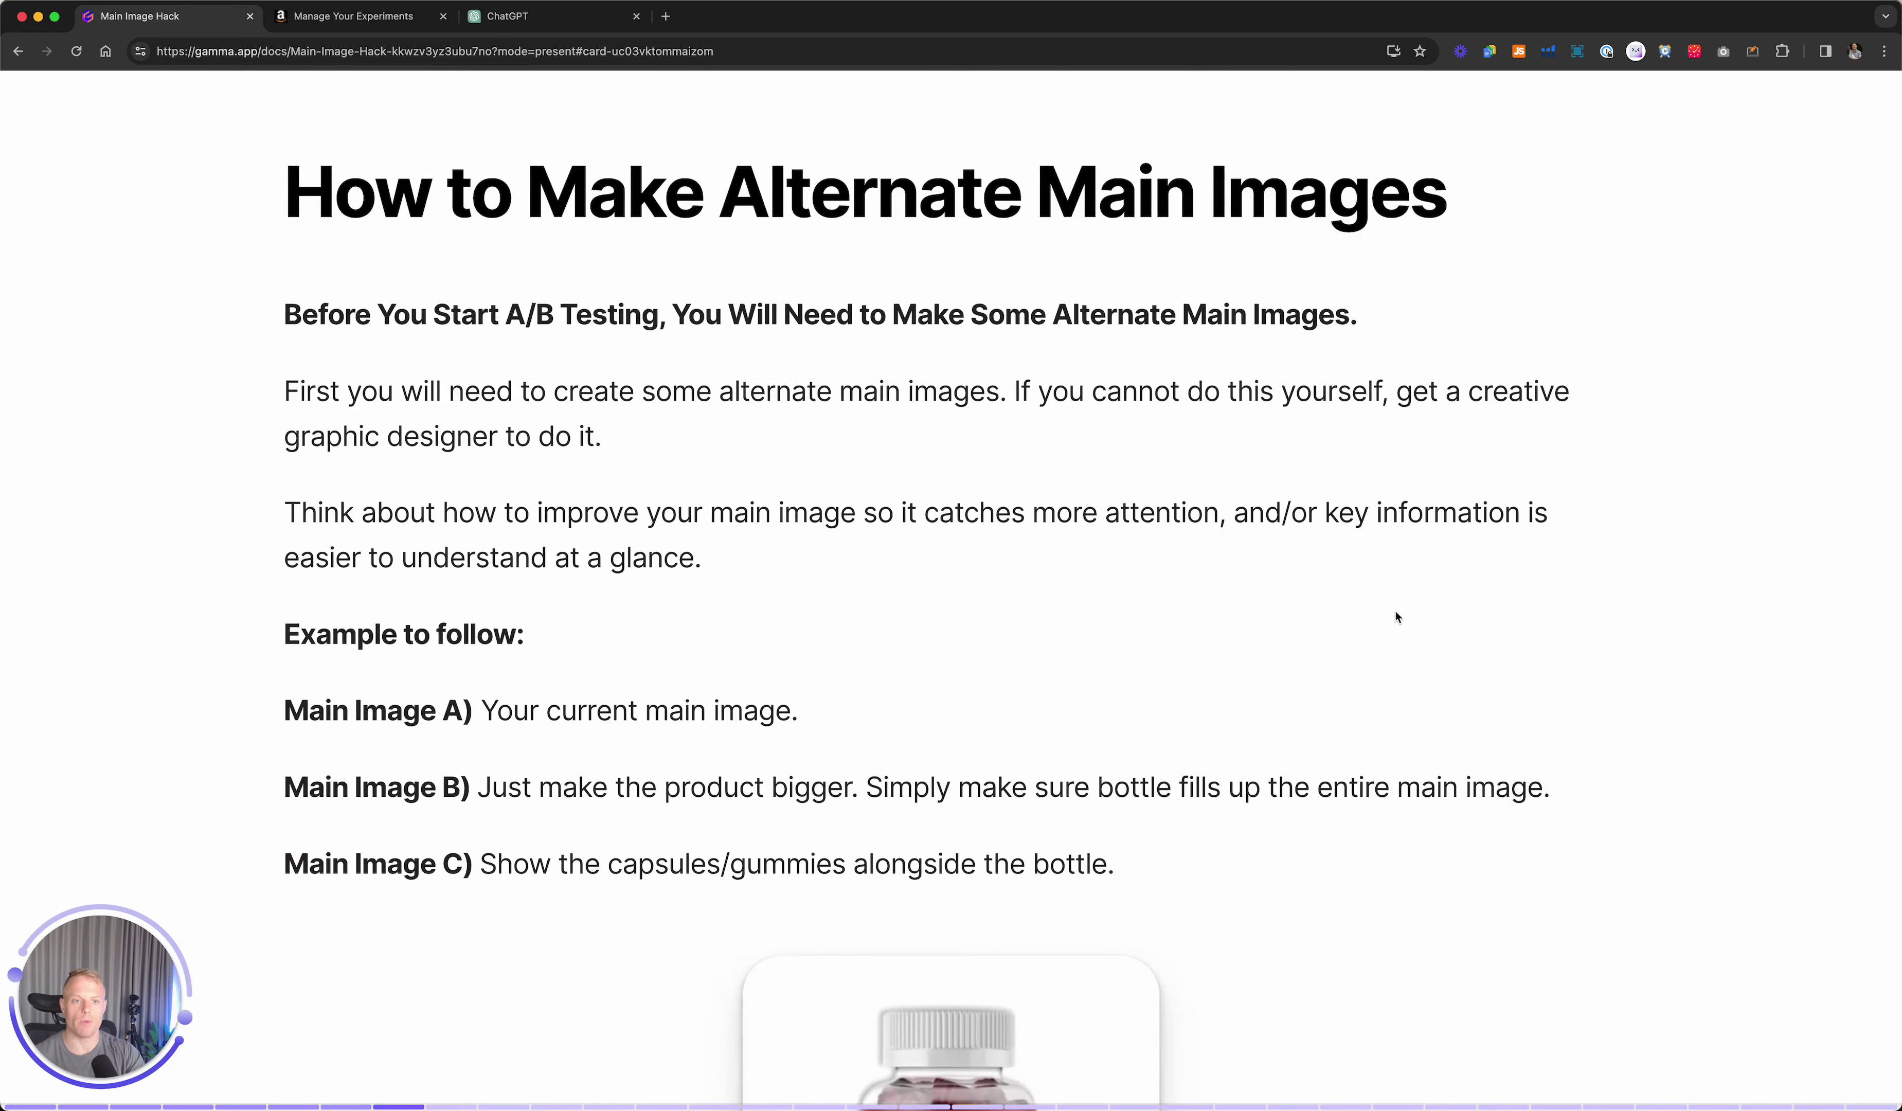
Review main image examples A–E, then open the sellercentral.amazon.com/experiments/dashboard link.
{"action": "scroll", "coordinate": [1400, 617], "scroll_direction": "down", "scroll_amount": 8}
{"action": "scroll", "coordinate": [1399, 617], "scroll_direction": "up", "scroll_amount": 8}
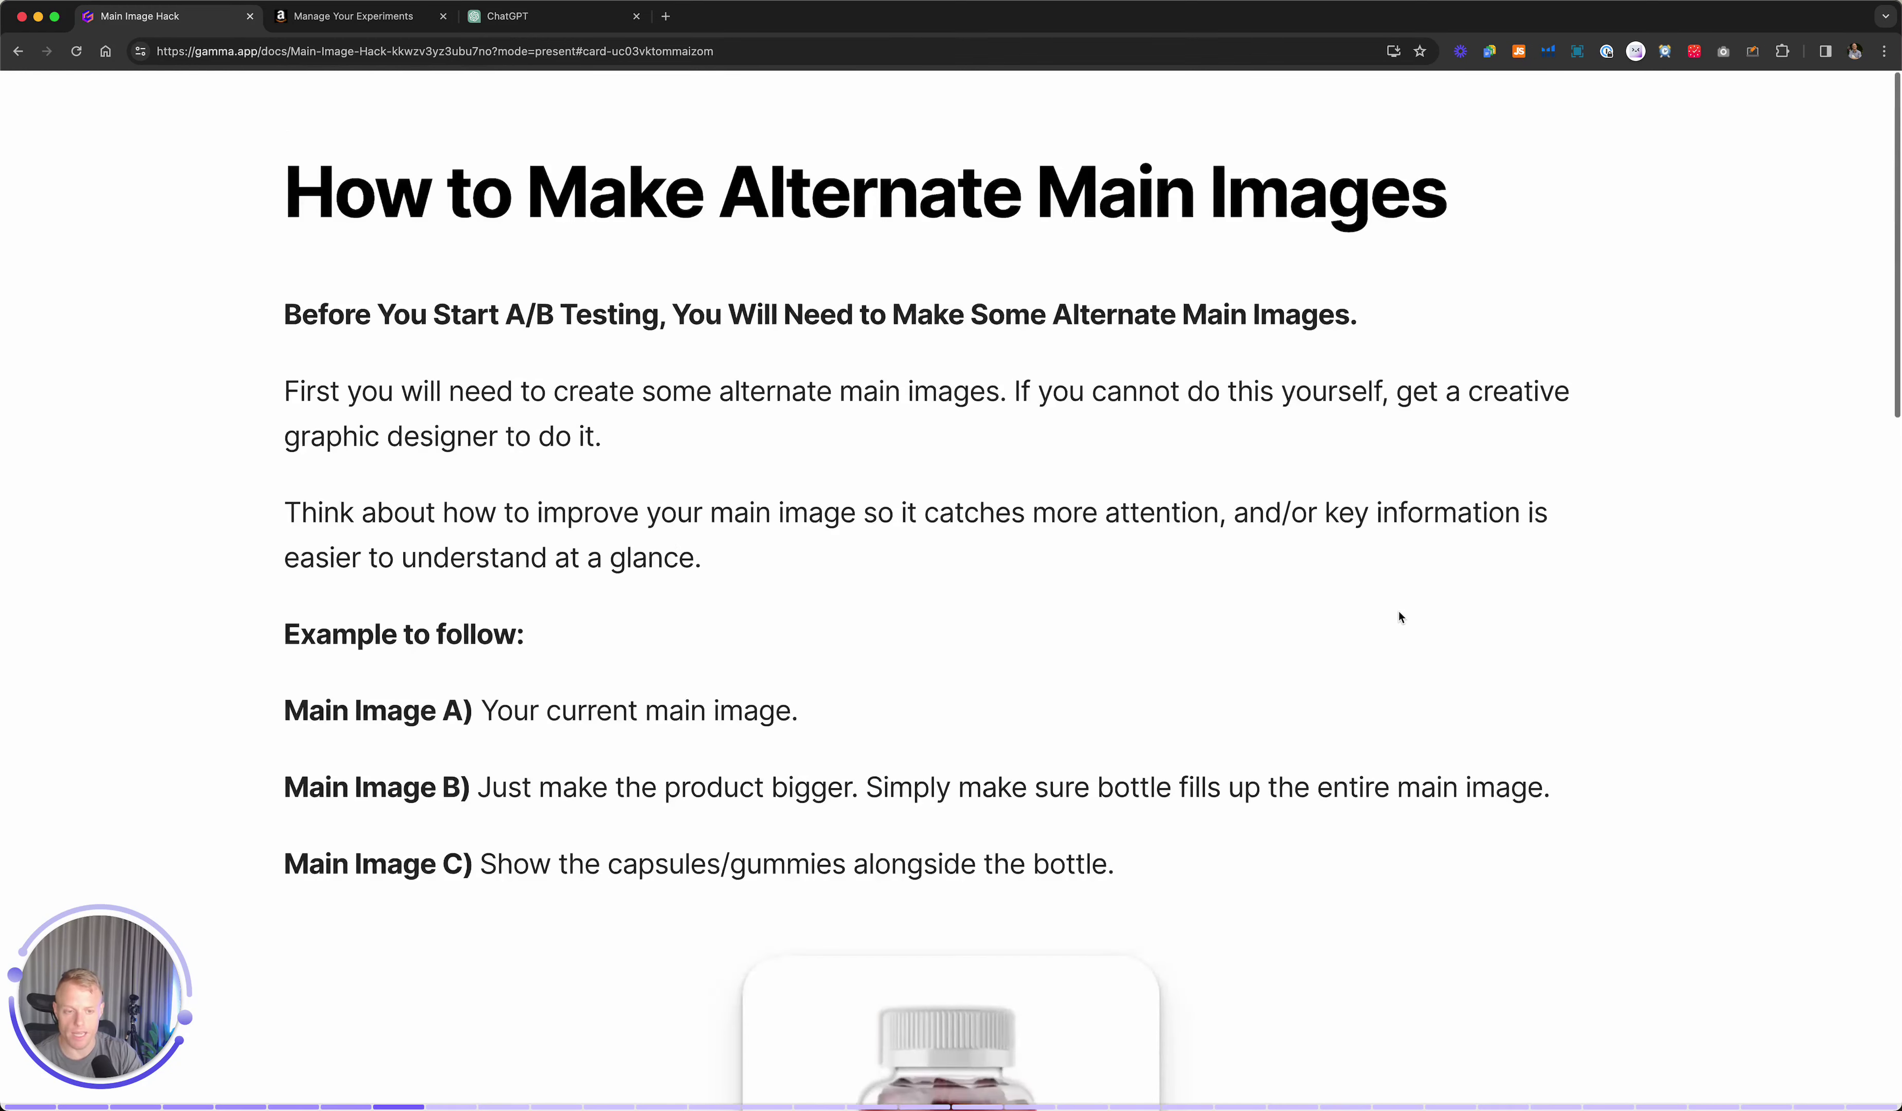
{"action": "scroll", "coordinate": [1400, 617], "scroll_direction": "down", "scroll_amount": 6}
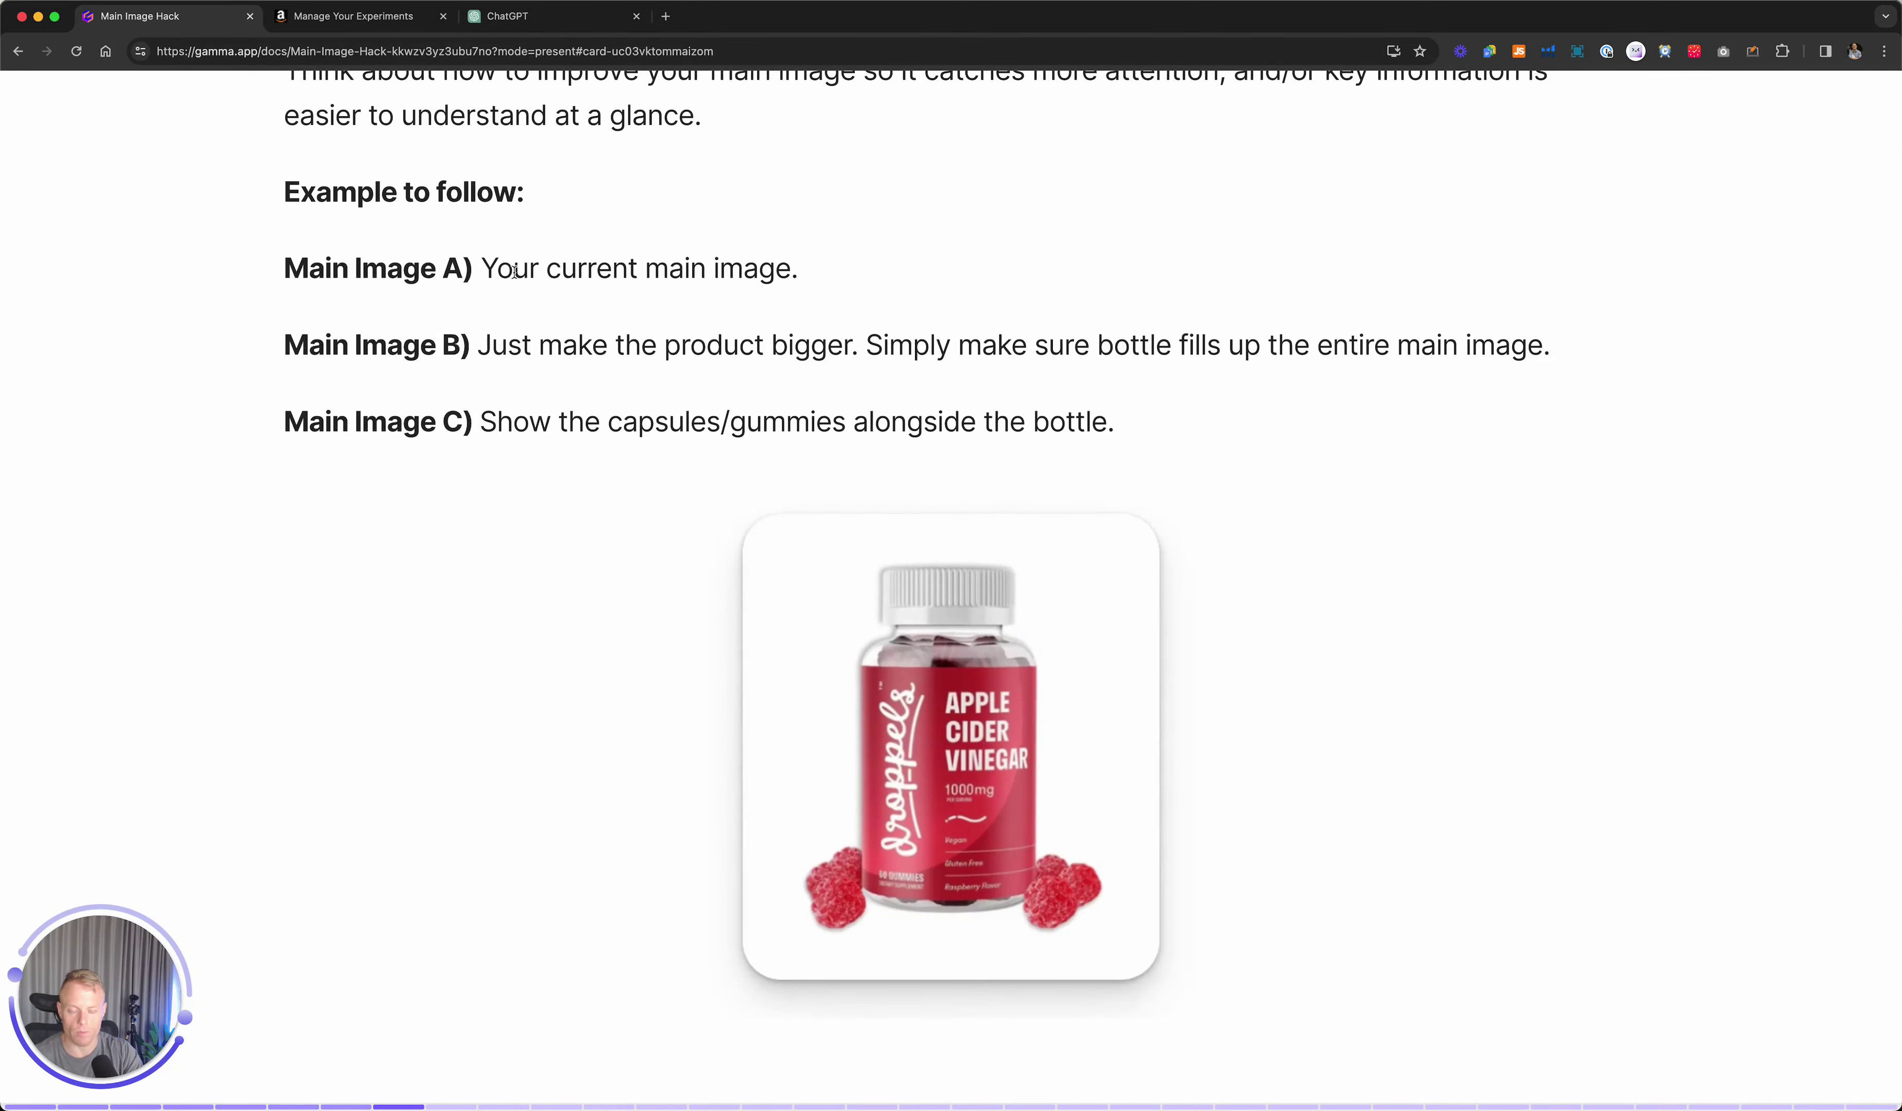
{"action": "scroll", "coordinate": [636, 356], "scroll_direction": "down", "scroll_amount": 1}
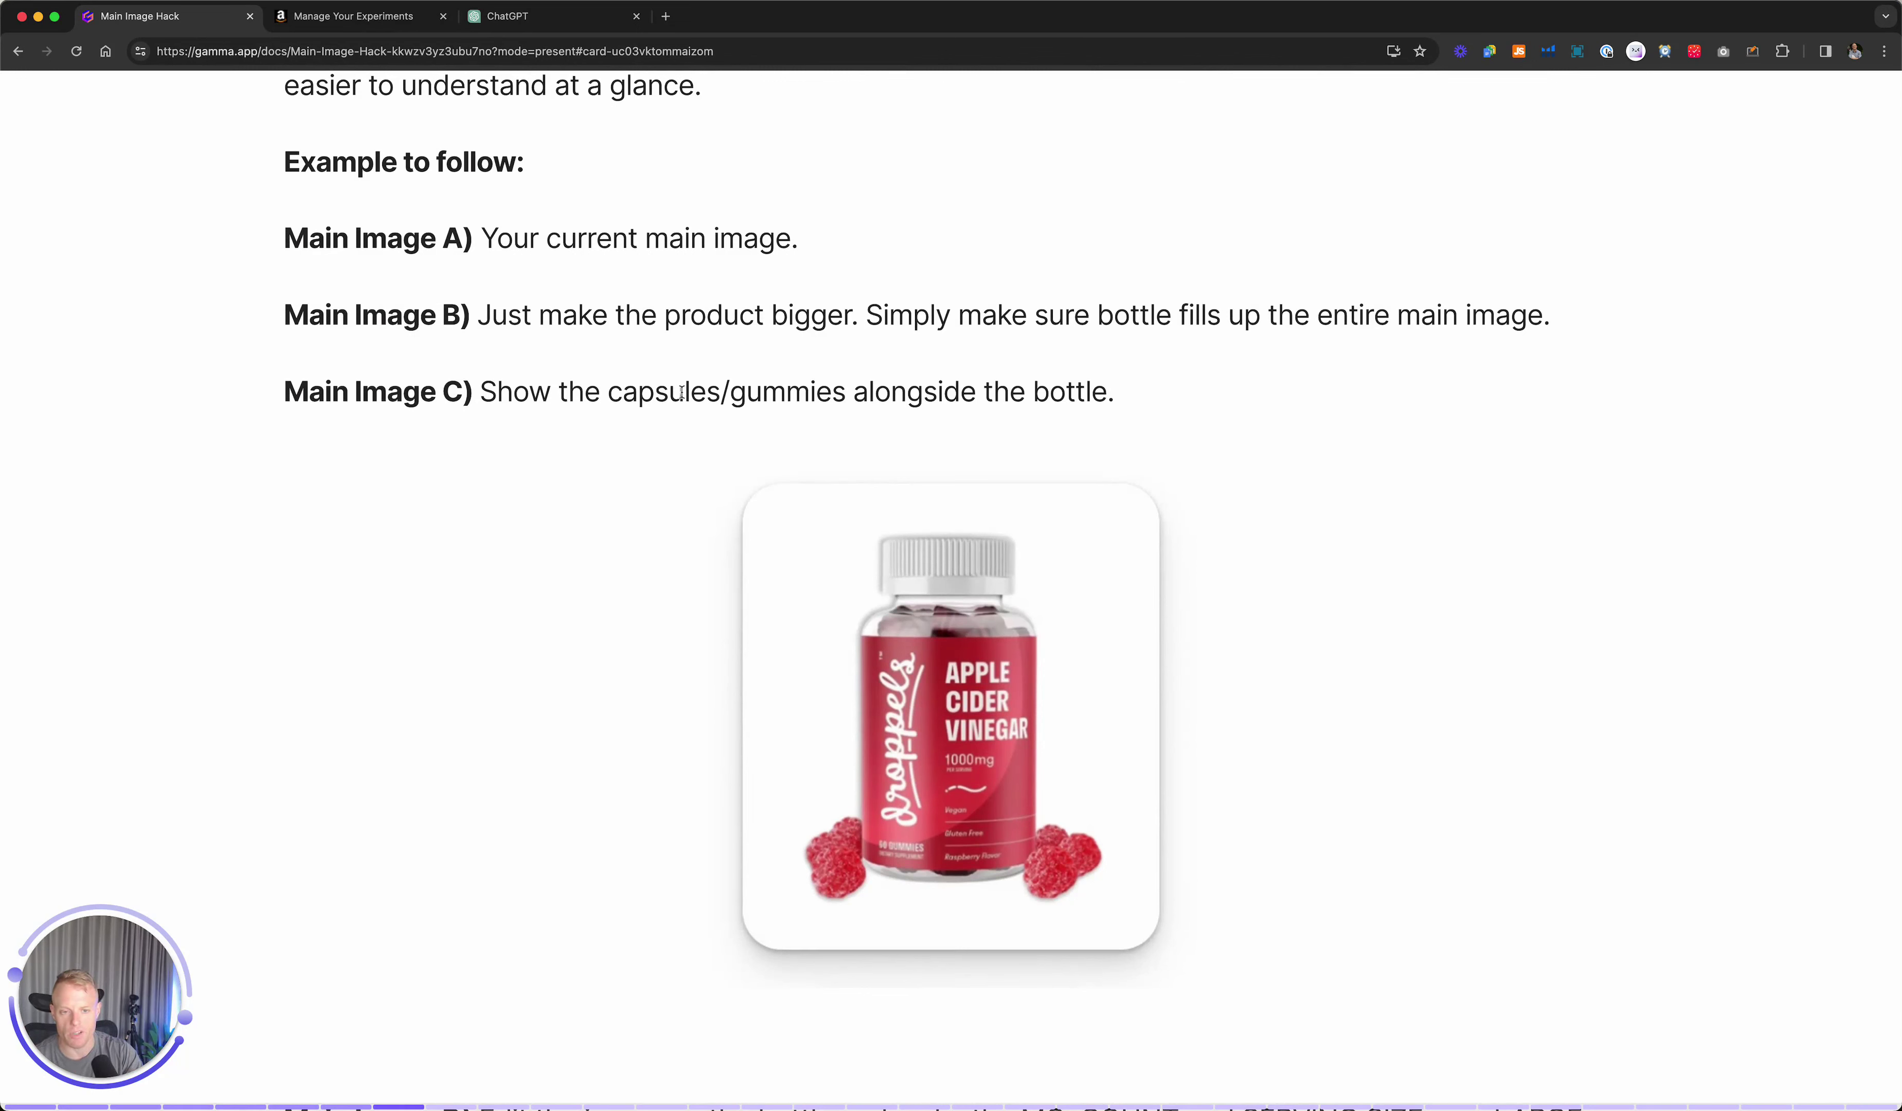
{"action": "scroll", "coordinate": [839, 400], "scroll_direction": "down", "scroll_amount": 1}
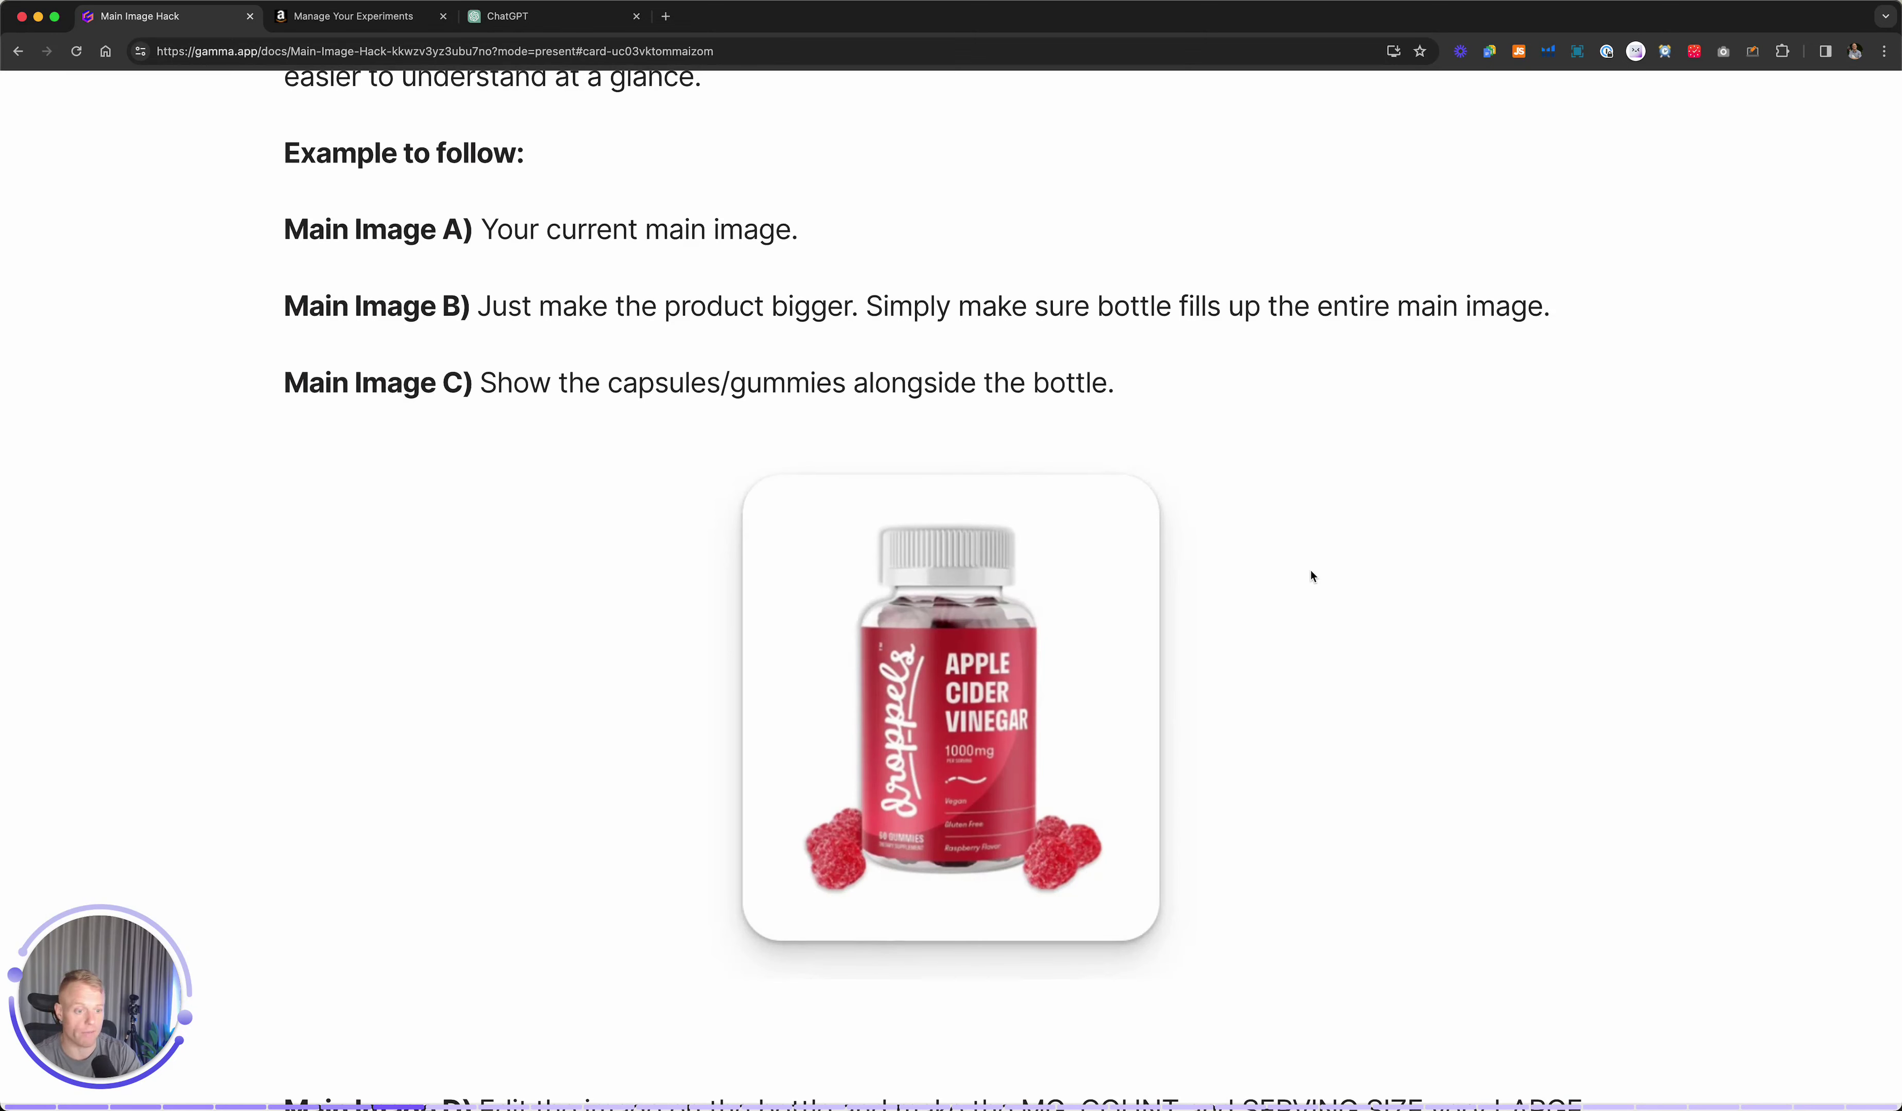
{"action": "scroll", "coordinate": [1311, 576], "scroll_direction": "down", "scroll_amount": 10}
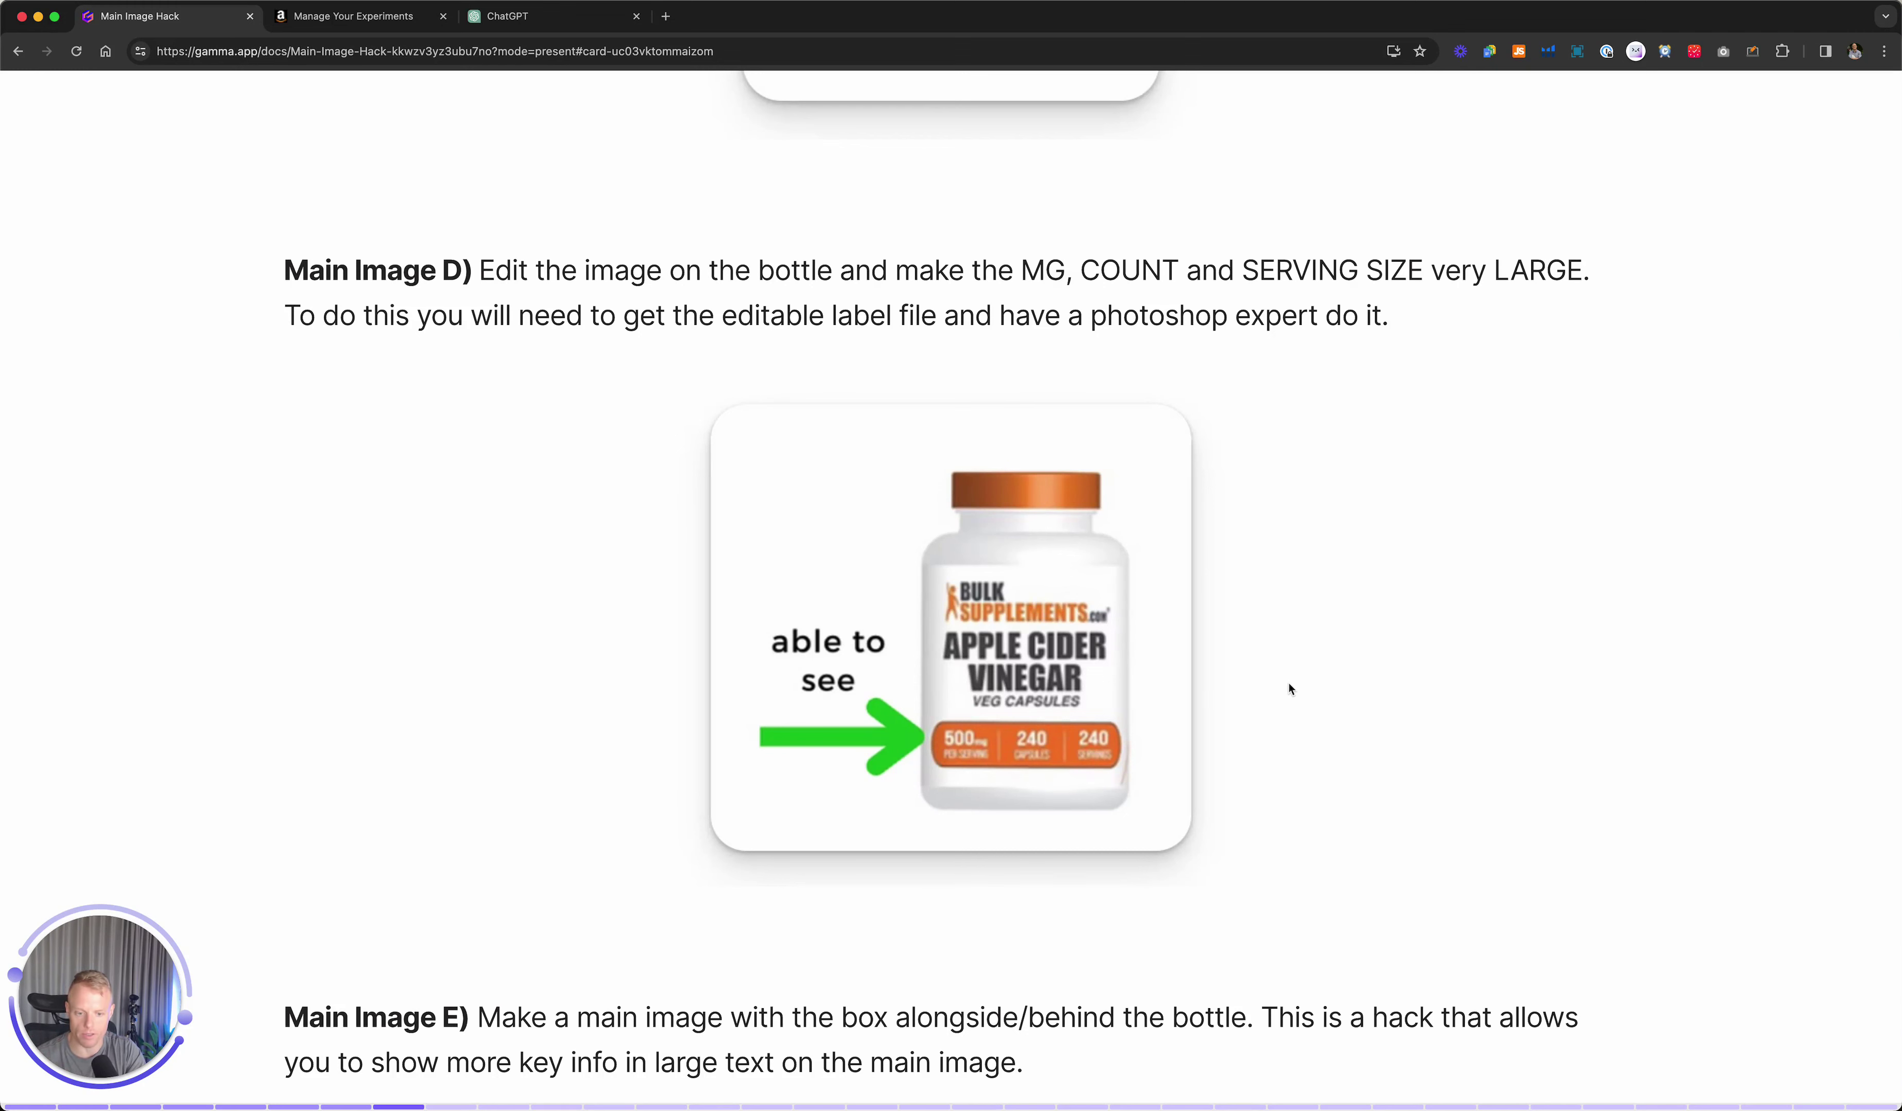
{"action": "scroll", "coordinate": [1288, 689], "scroll_direction": "down", "scroll_amount": 8}
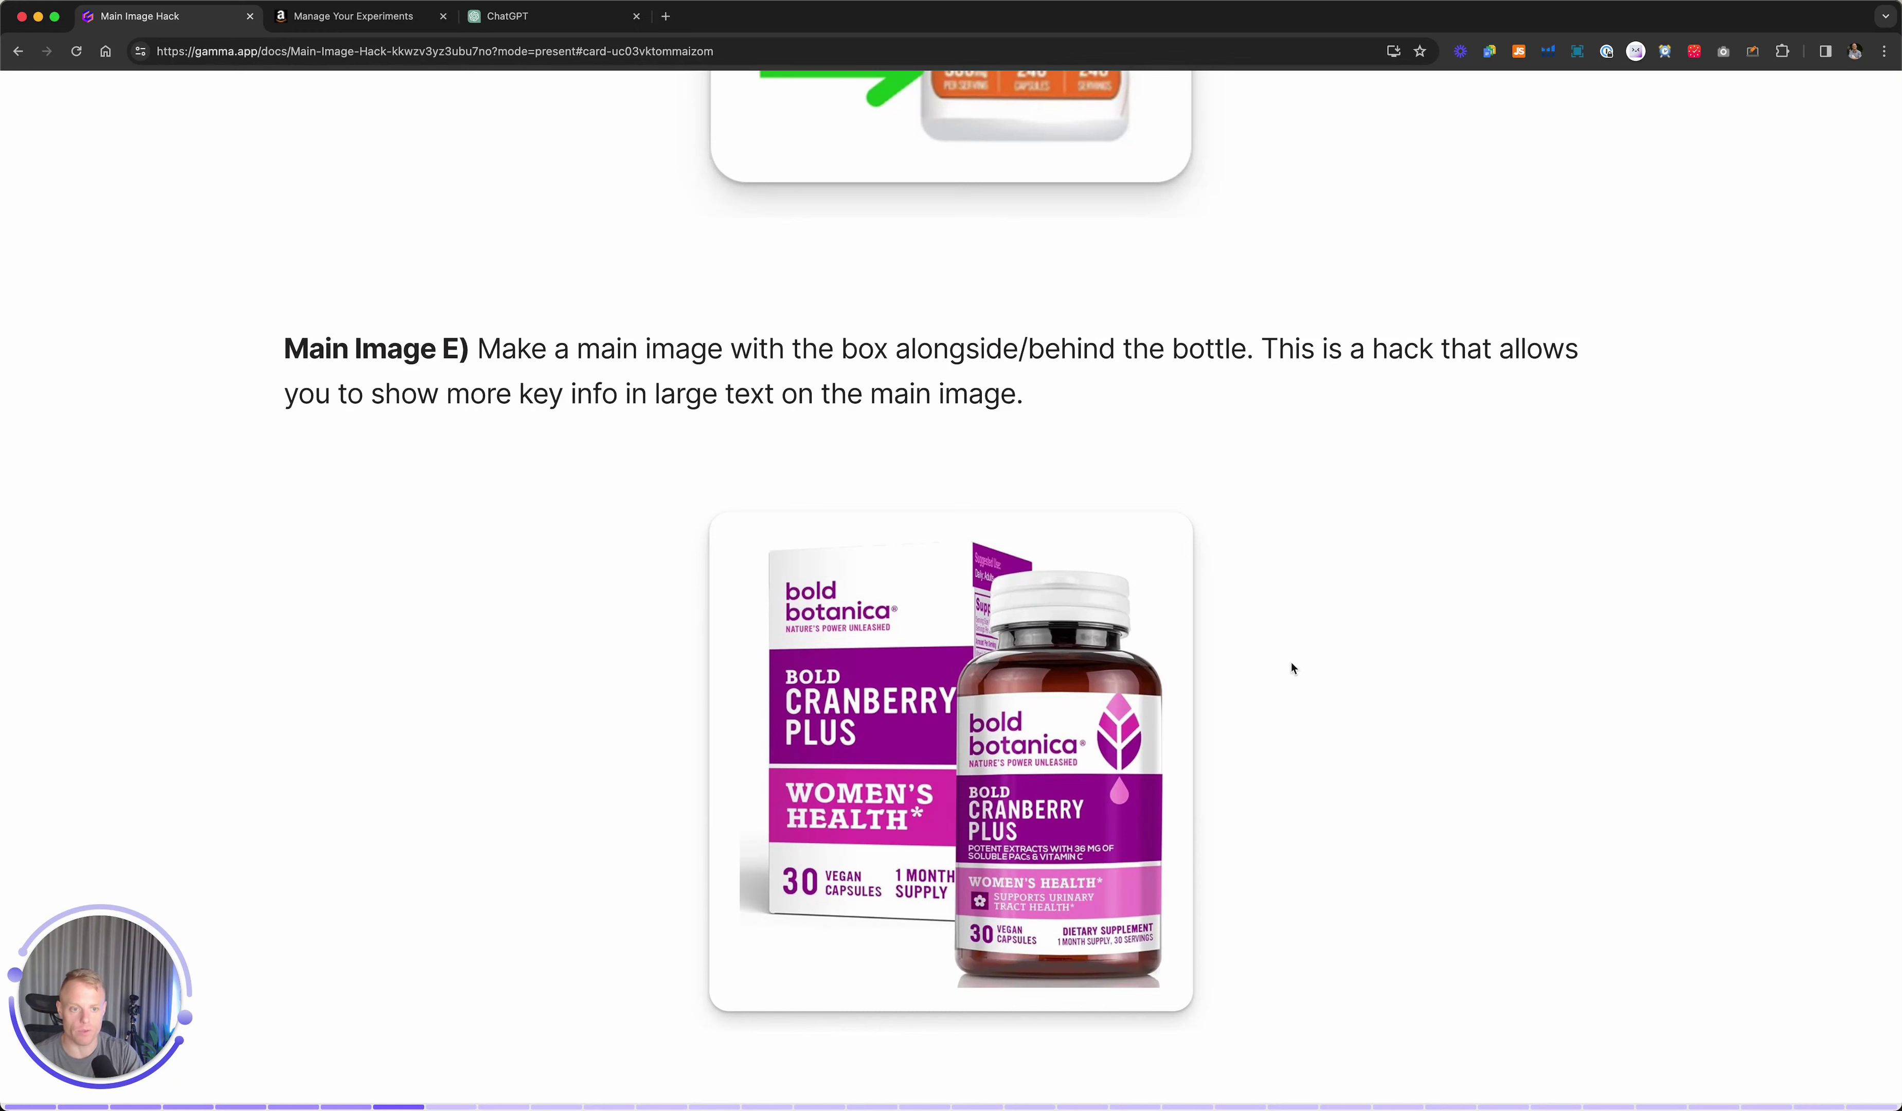
{"action": "scroll", "coordinate": [1303, 579], "scroll_direction": "down", "scroll_amount": 2}
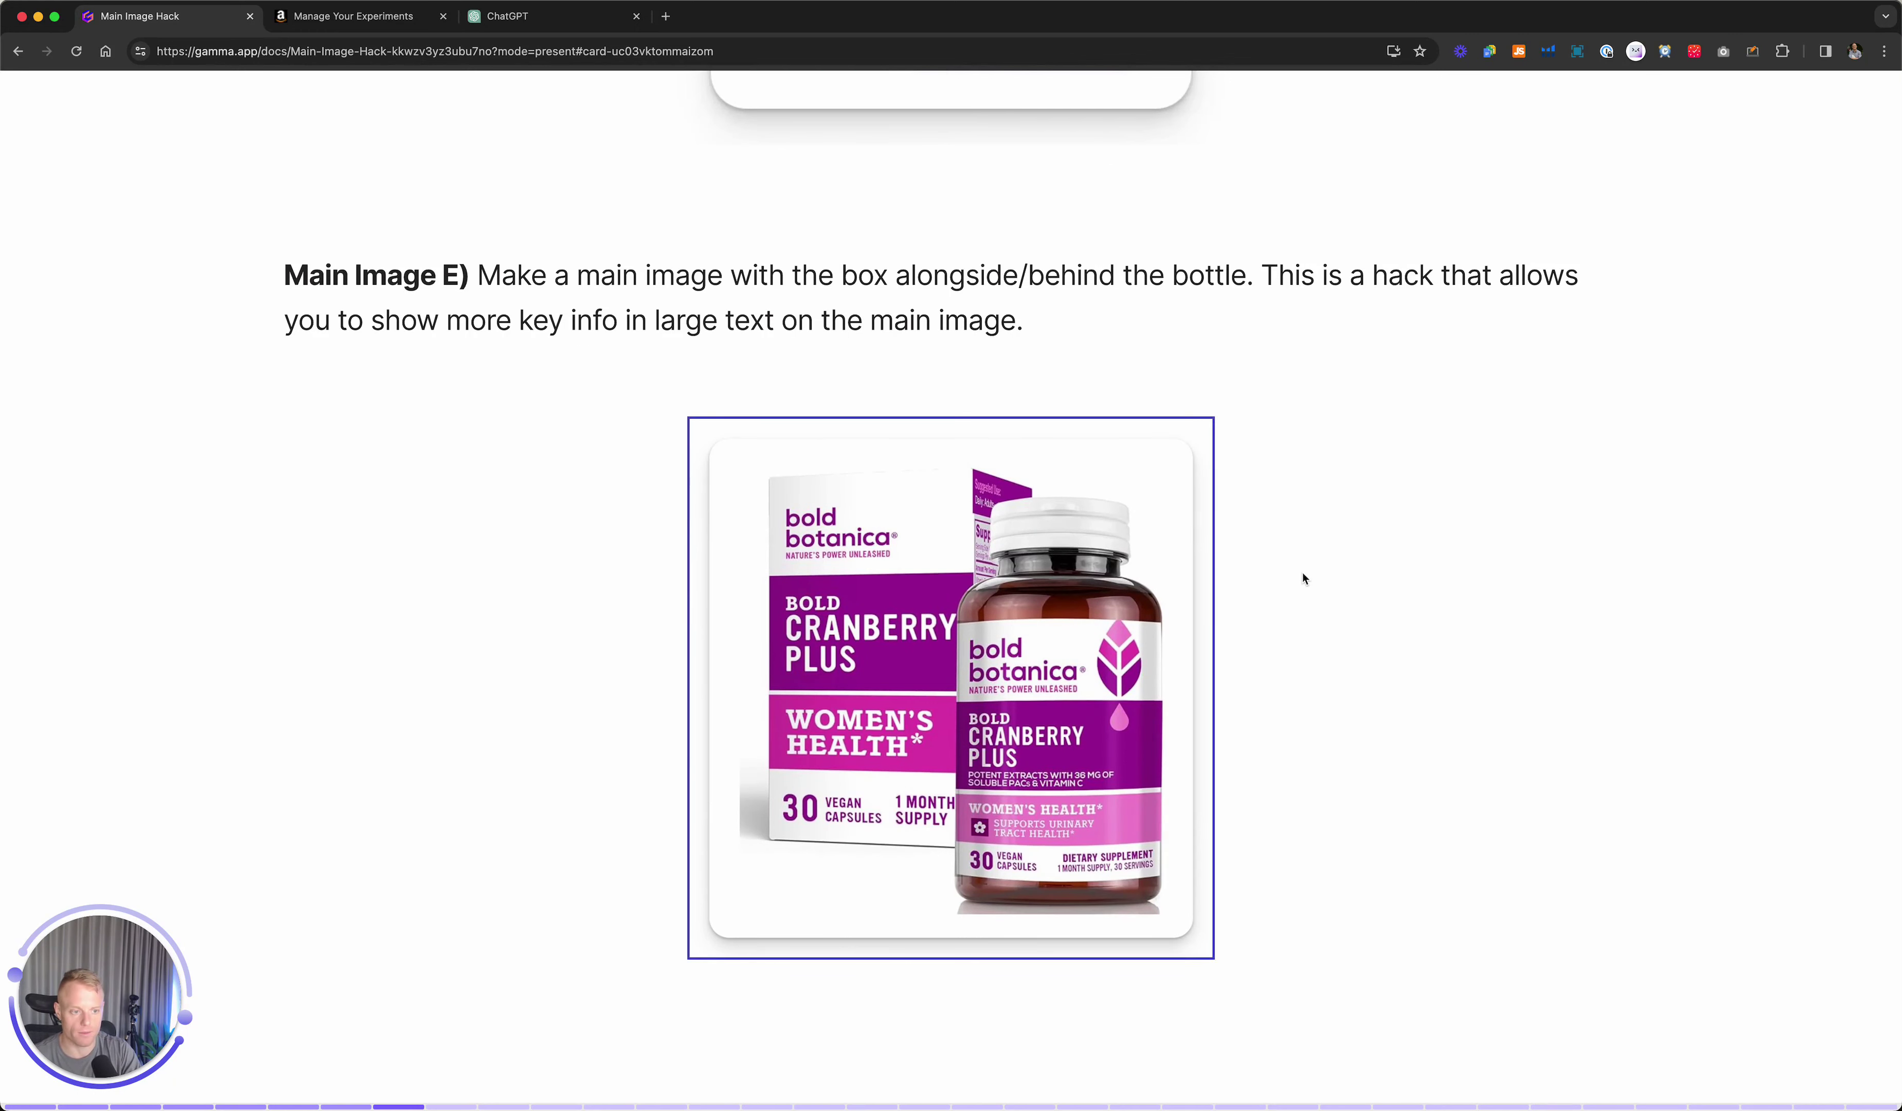
{"action": "scroll", "coordinate": [1443, 602], "scroll_direction": "down", "scroll_amount": 3}
{"action": "scroll", "coordinate": [1444, 603], "scroll_direction": "down", "scroll_amount": 3}
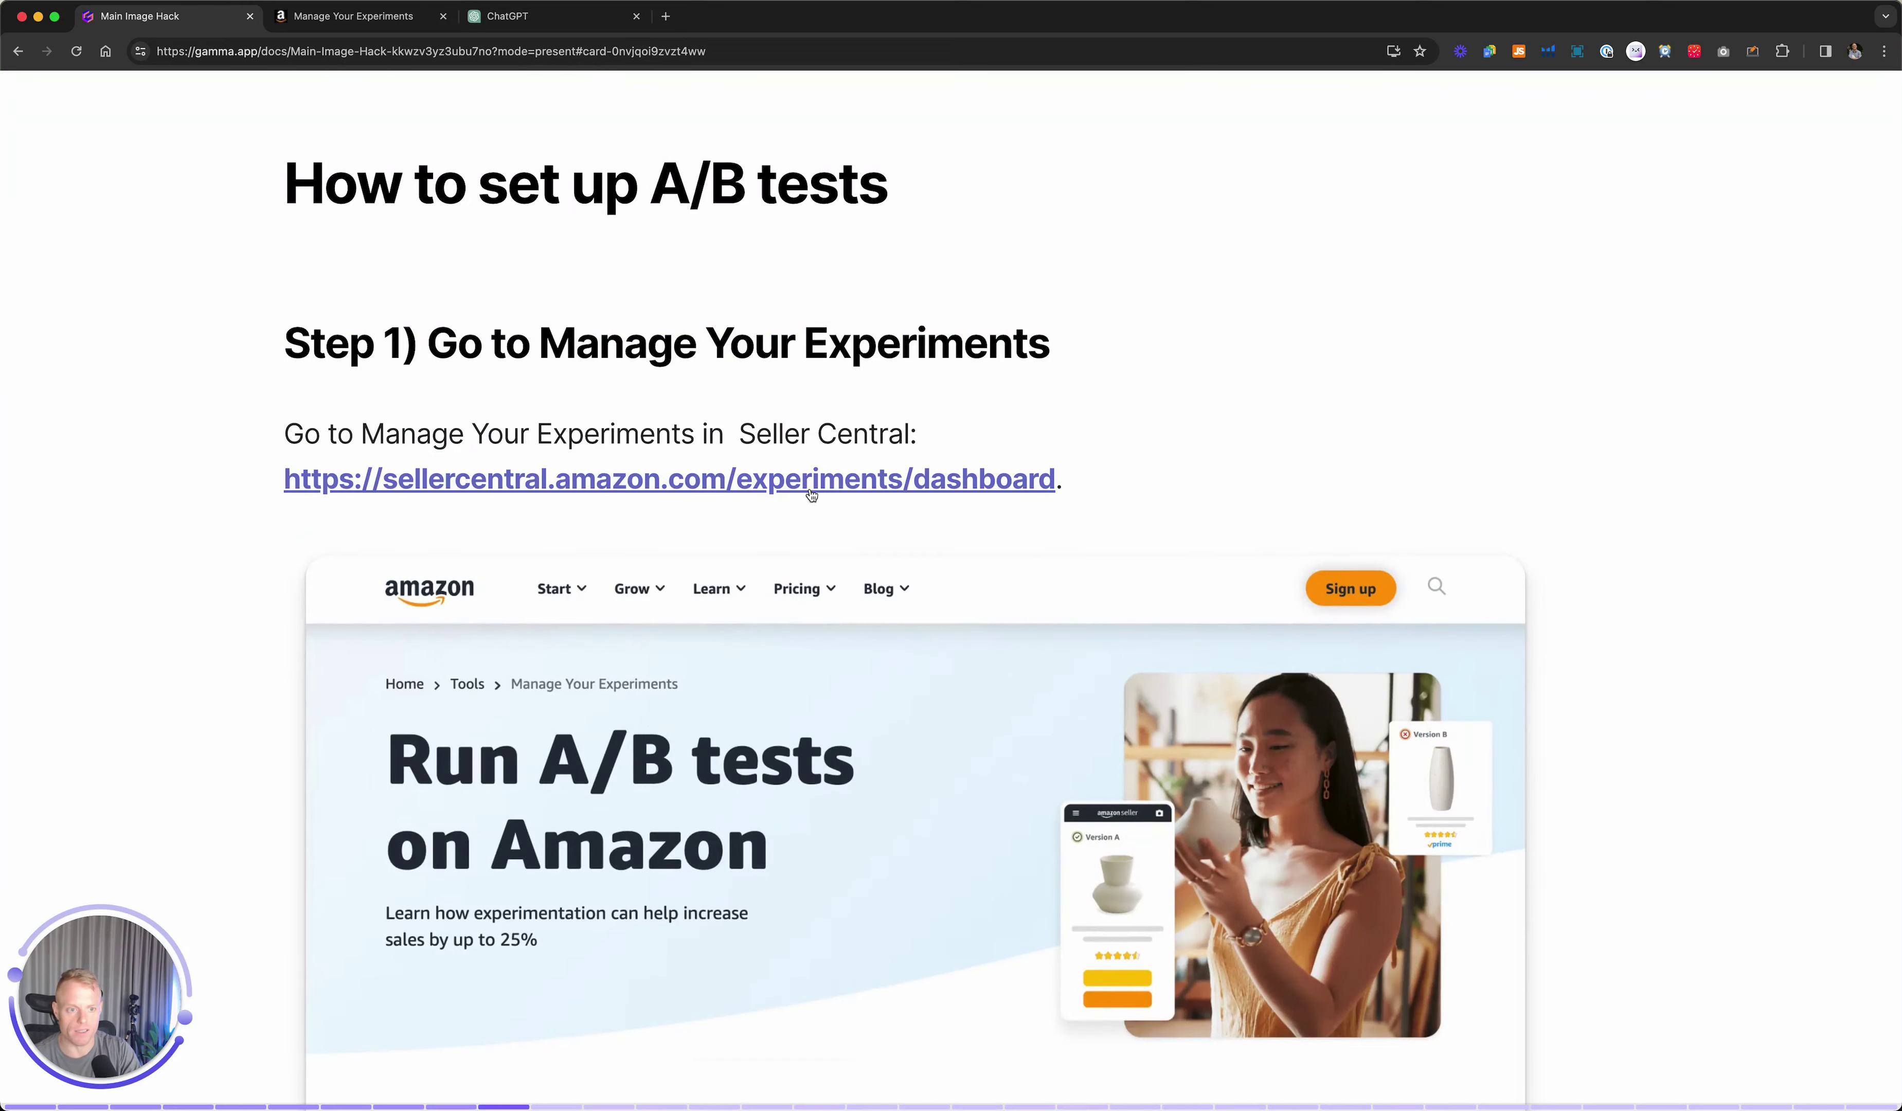
{"action": "left_click", "coordinate": [767, 488]}
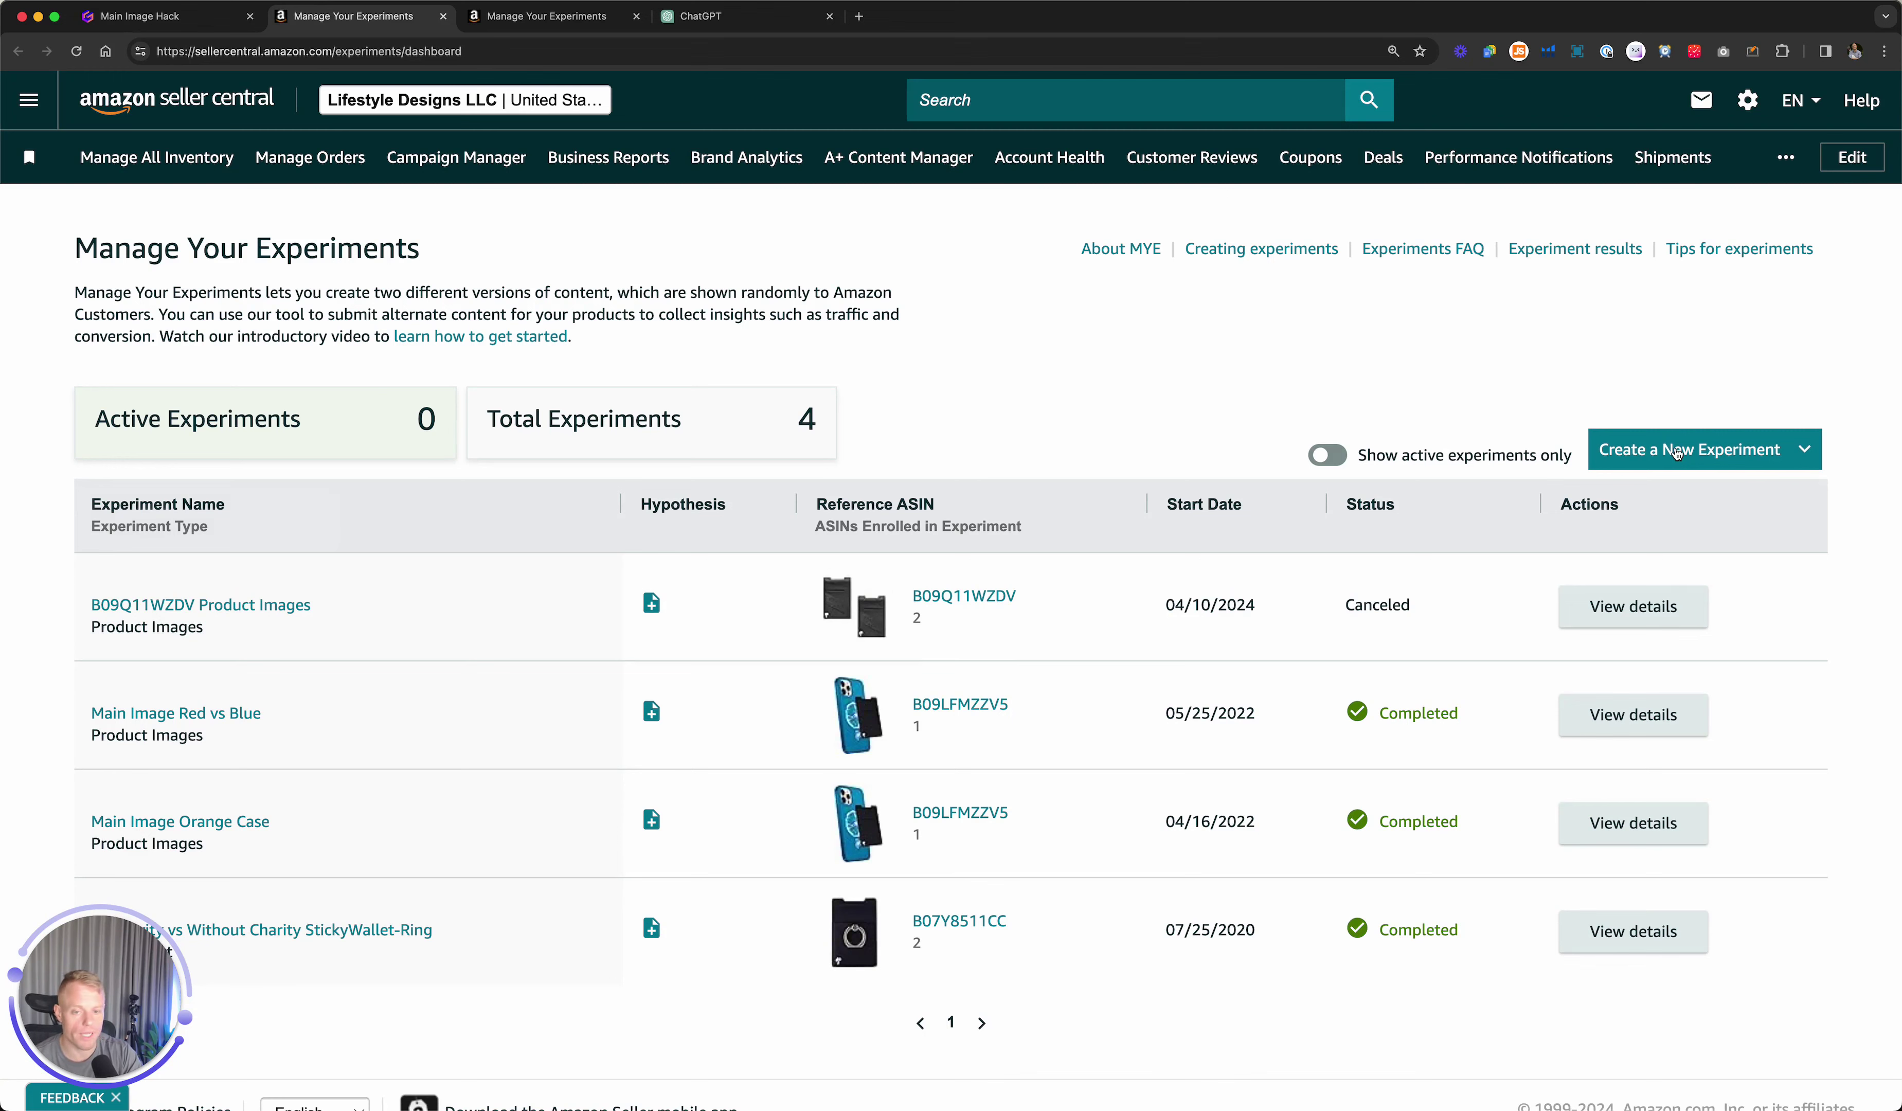
{"action": "left_click", "coordinate": [1699, 455]}
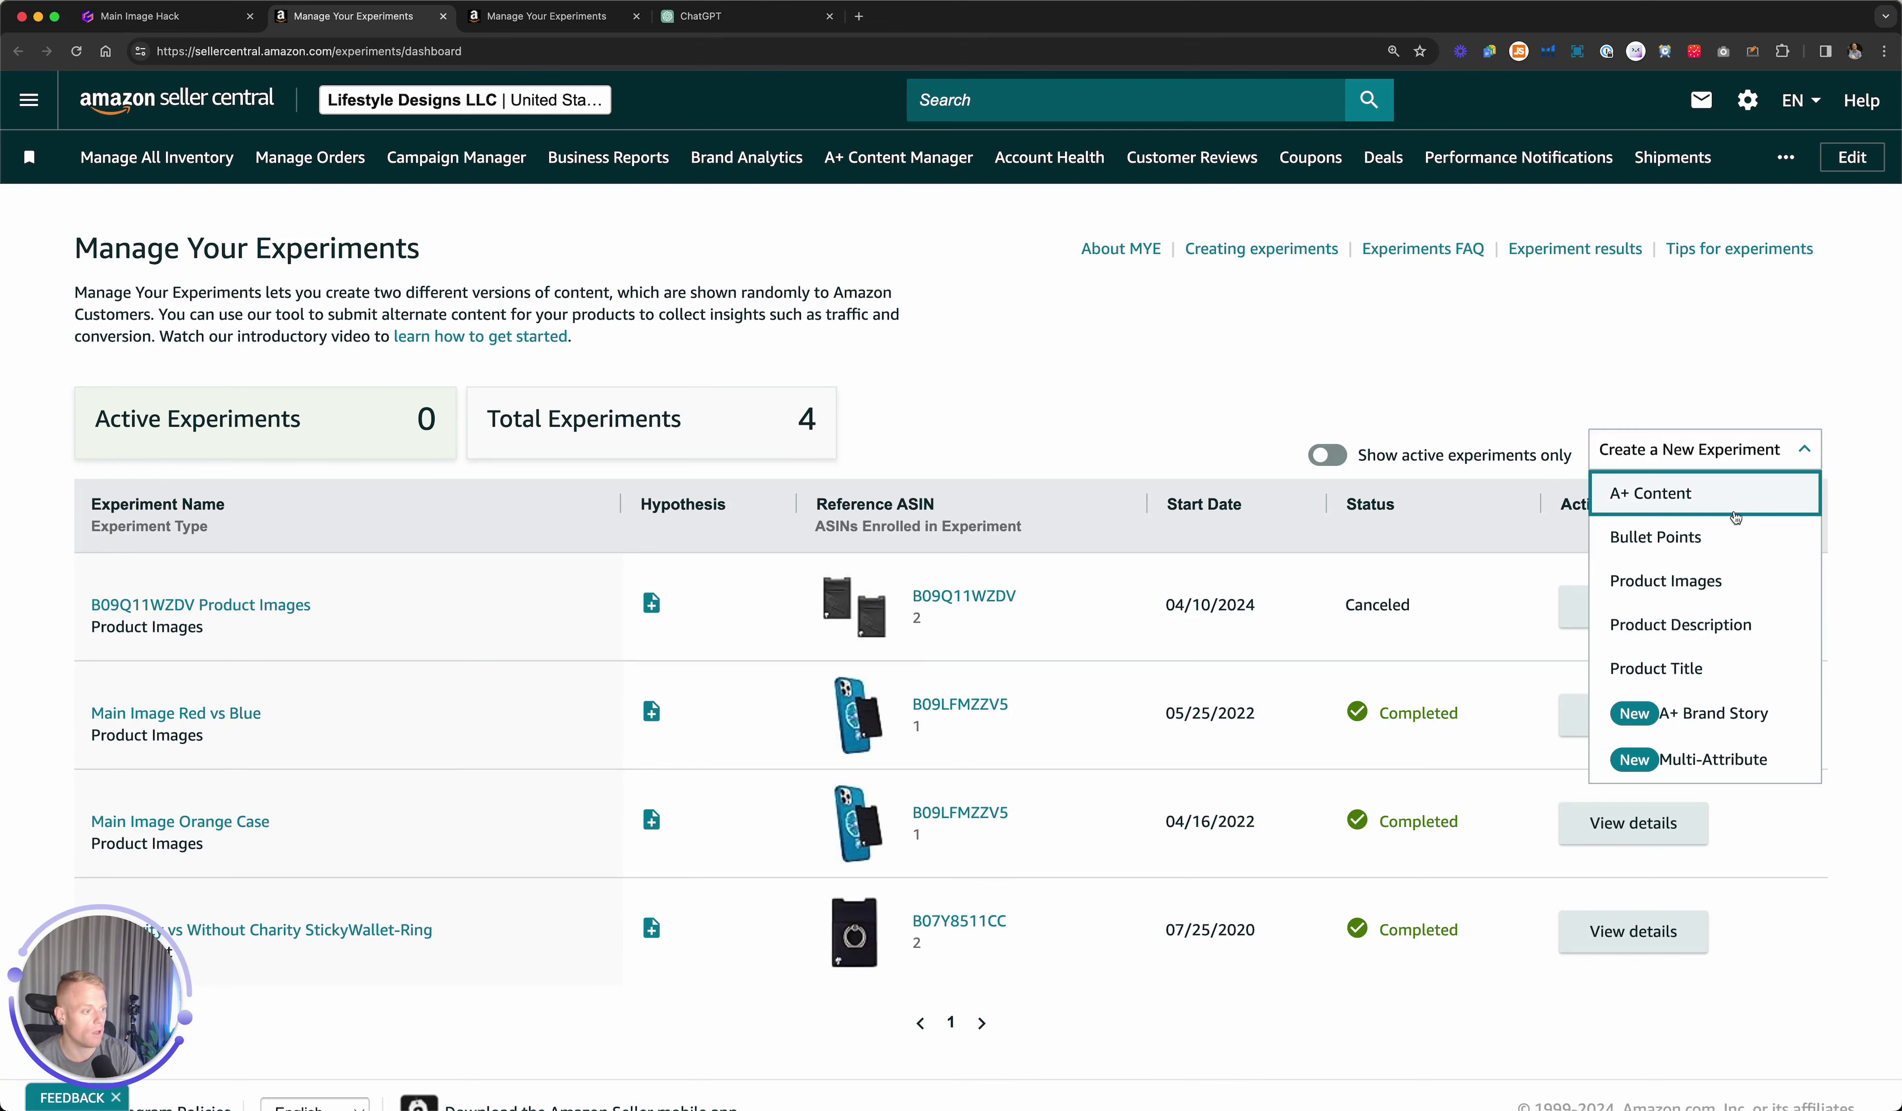
{"action": "left_click", "coordinate": [1666, 581]}
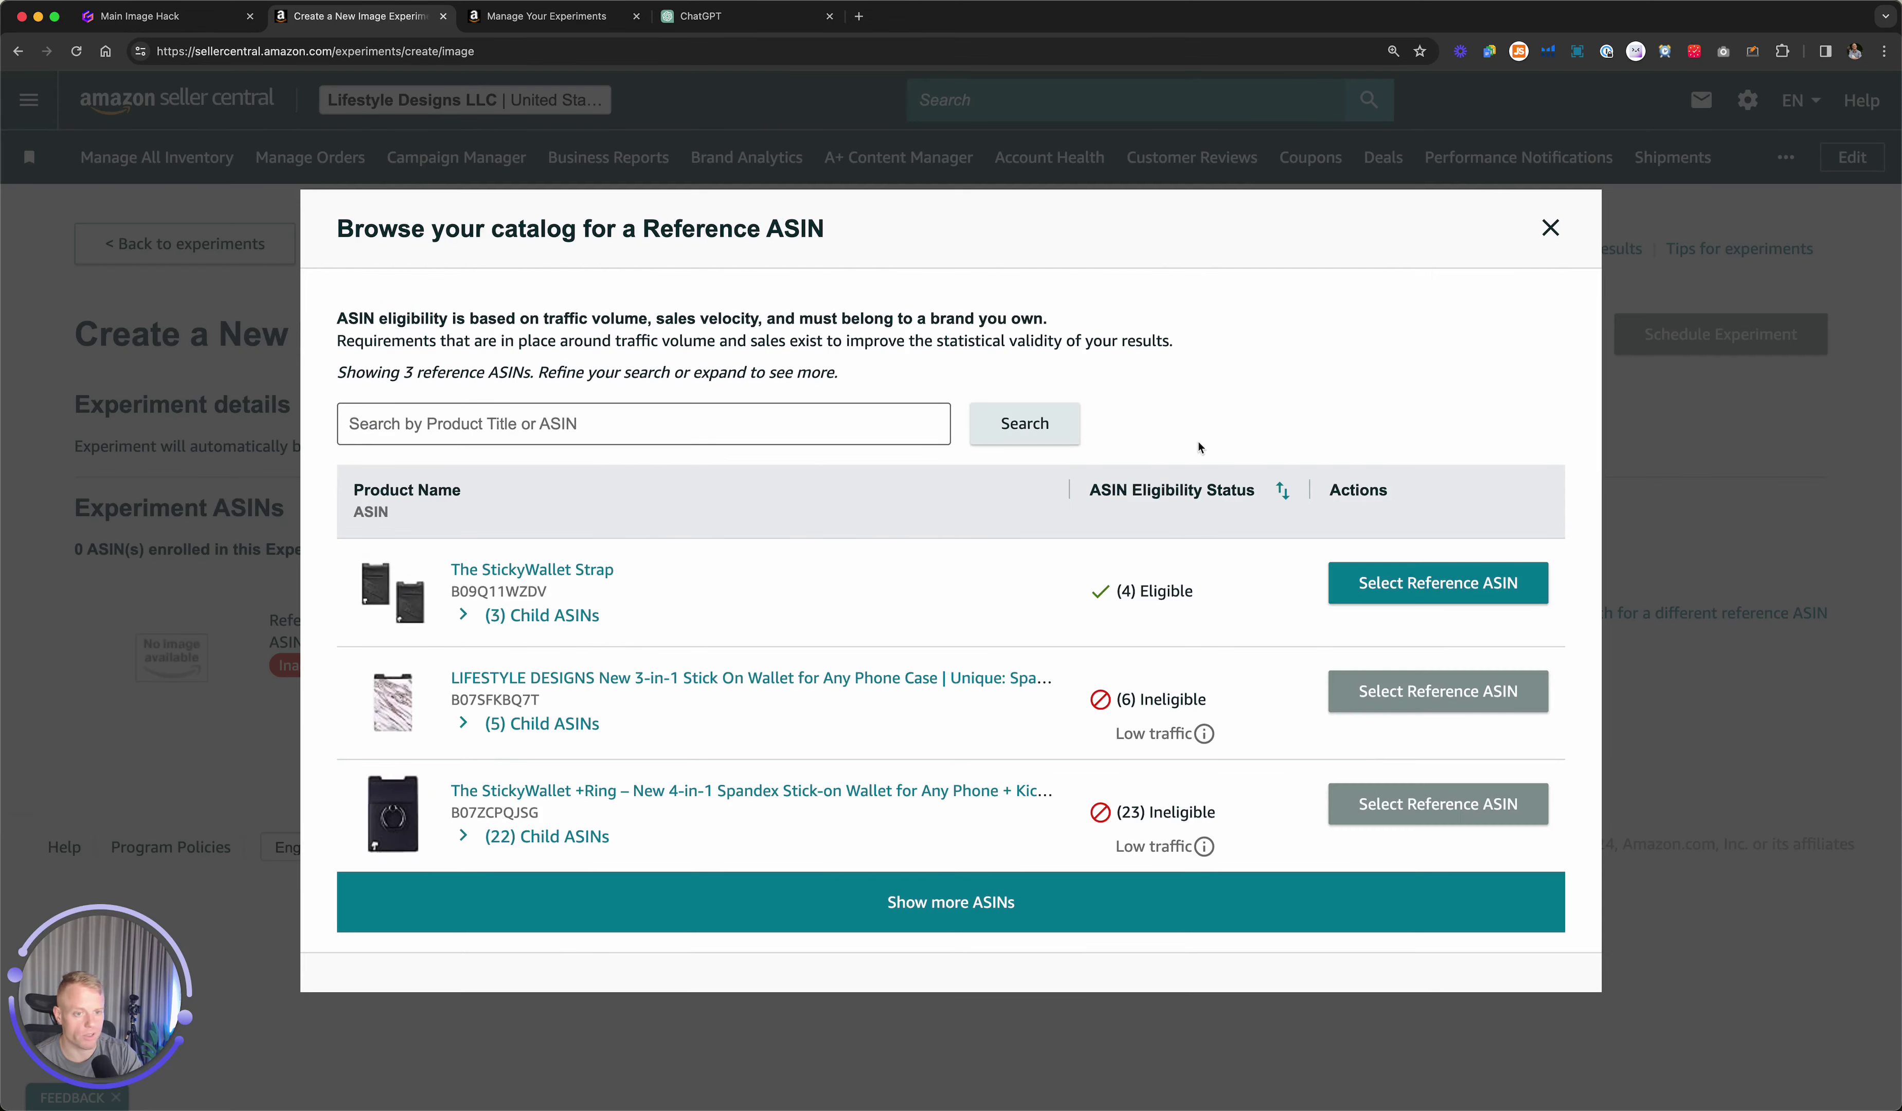
{"action": "left_click", "coordinate": [509, 620]}
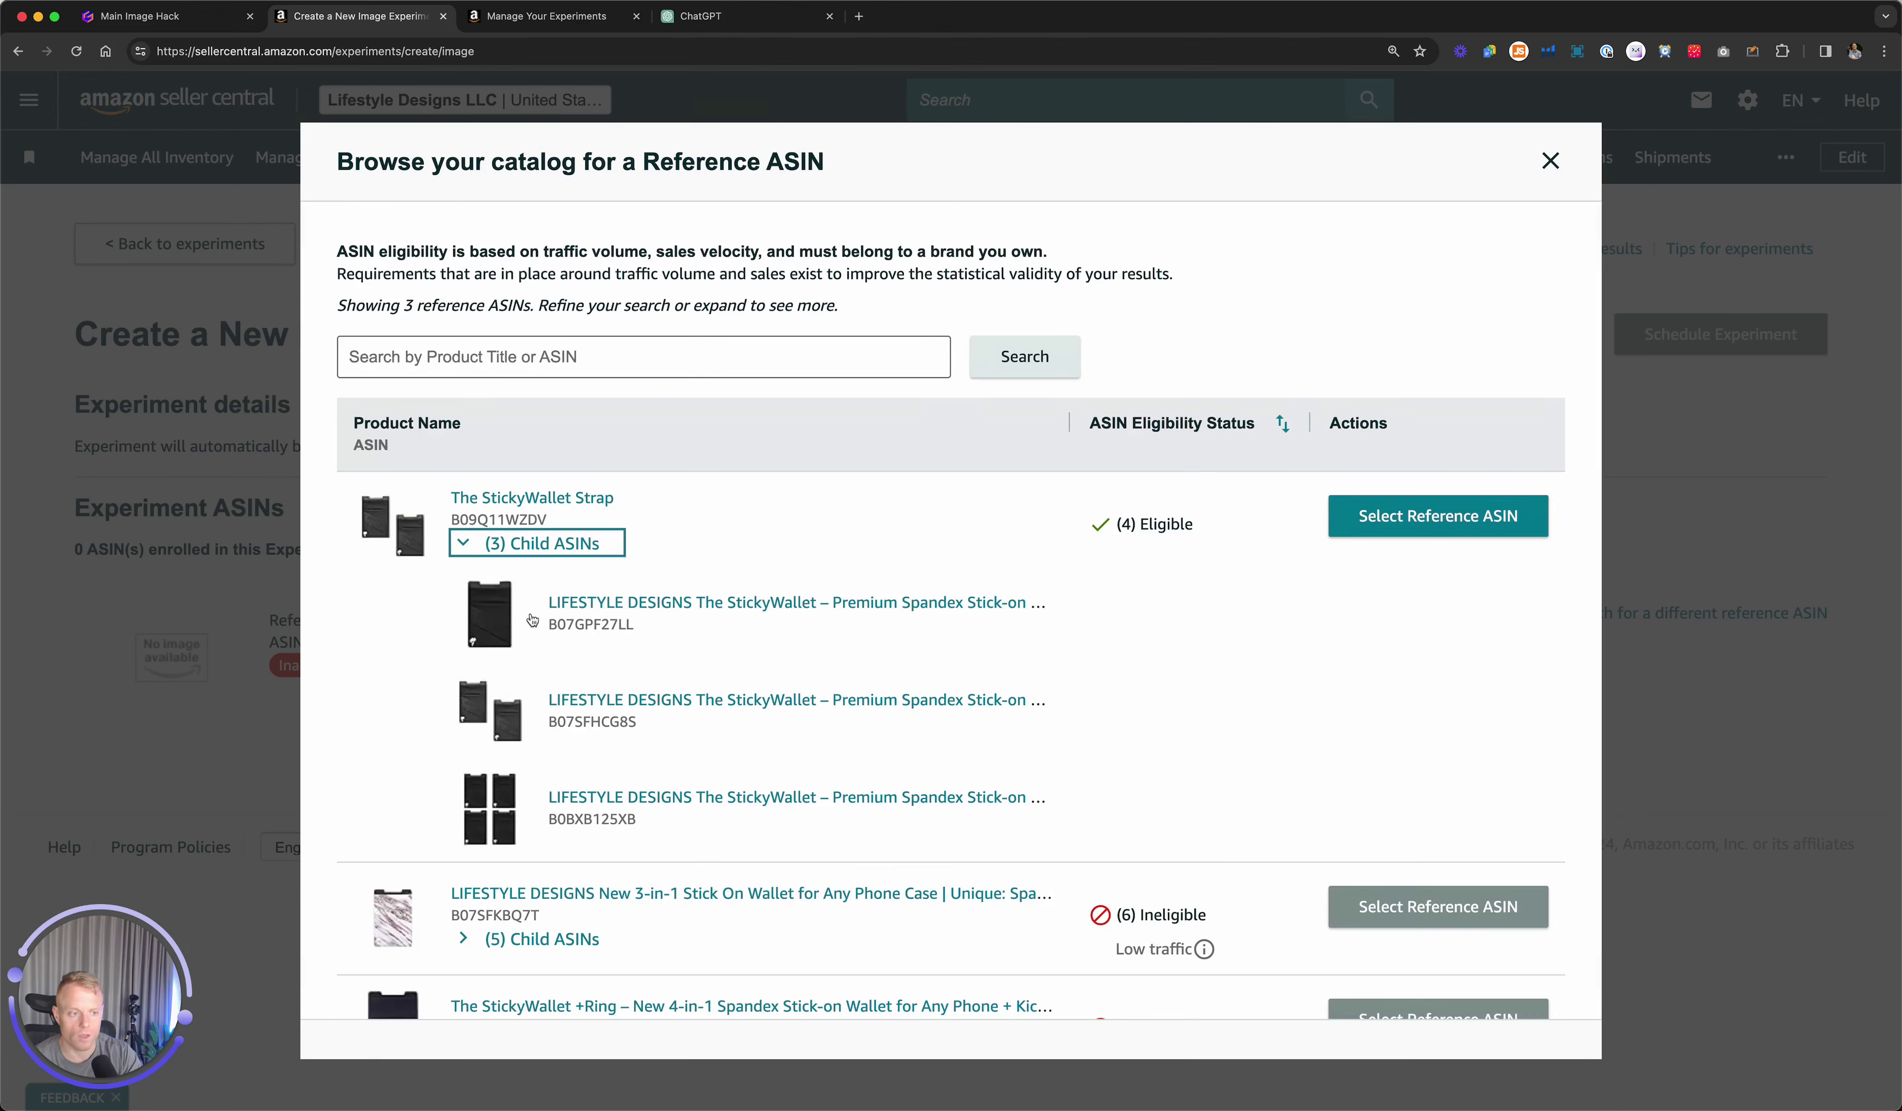
Scroll down the experiment form to the Version B main image upload area.
{"action": "scroll", "coordinate": [1015, 605], "scroll_direction": "down", "scroll_amount": 1}
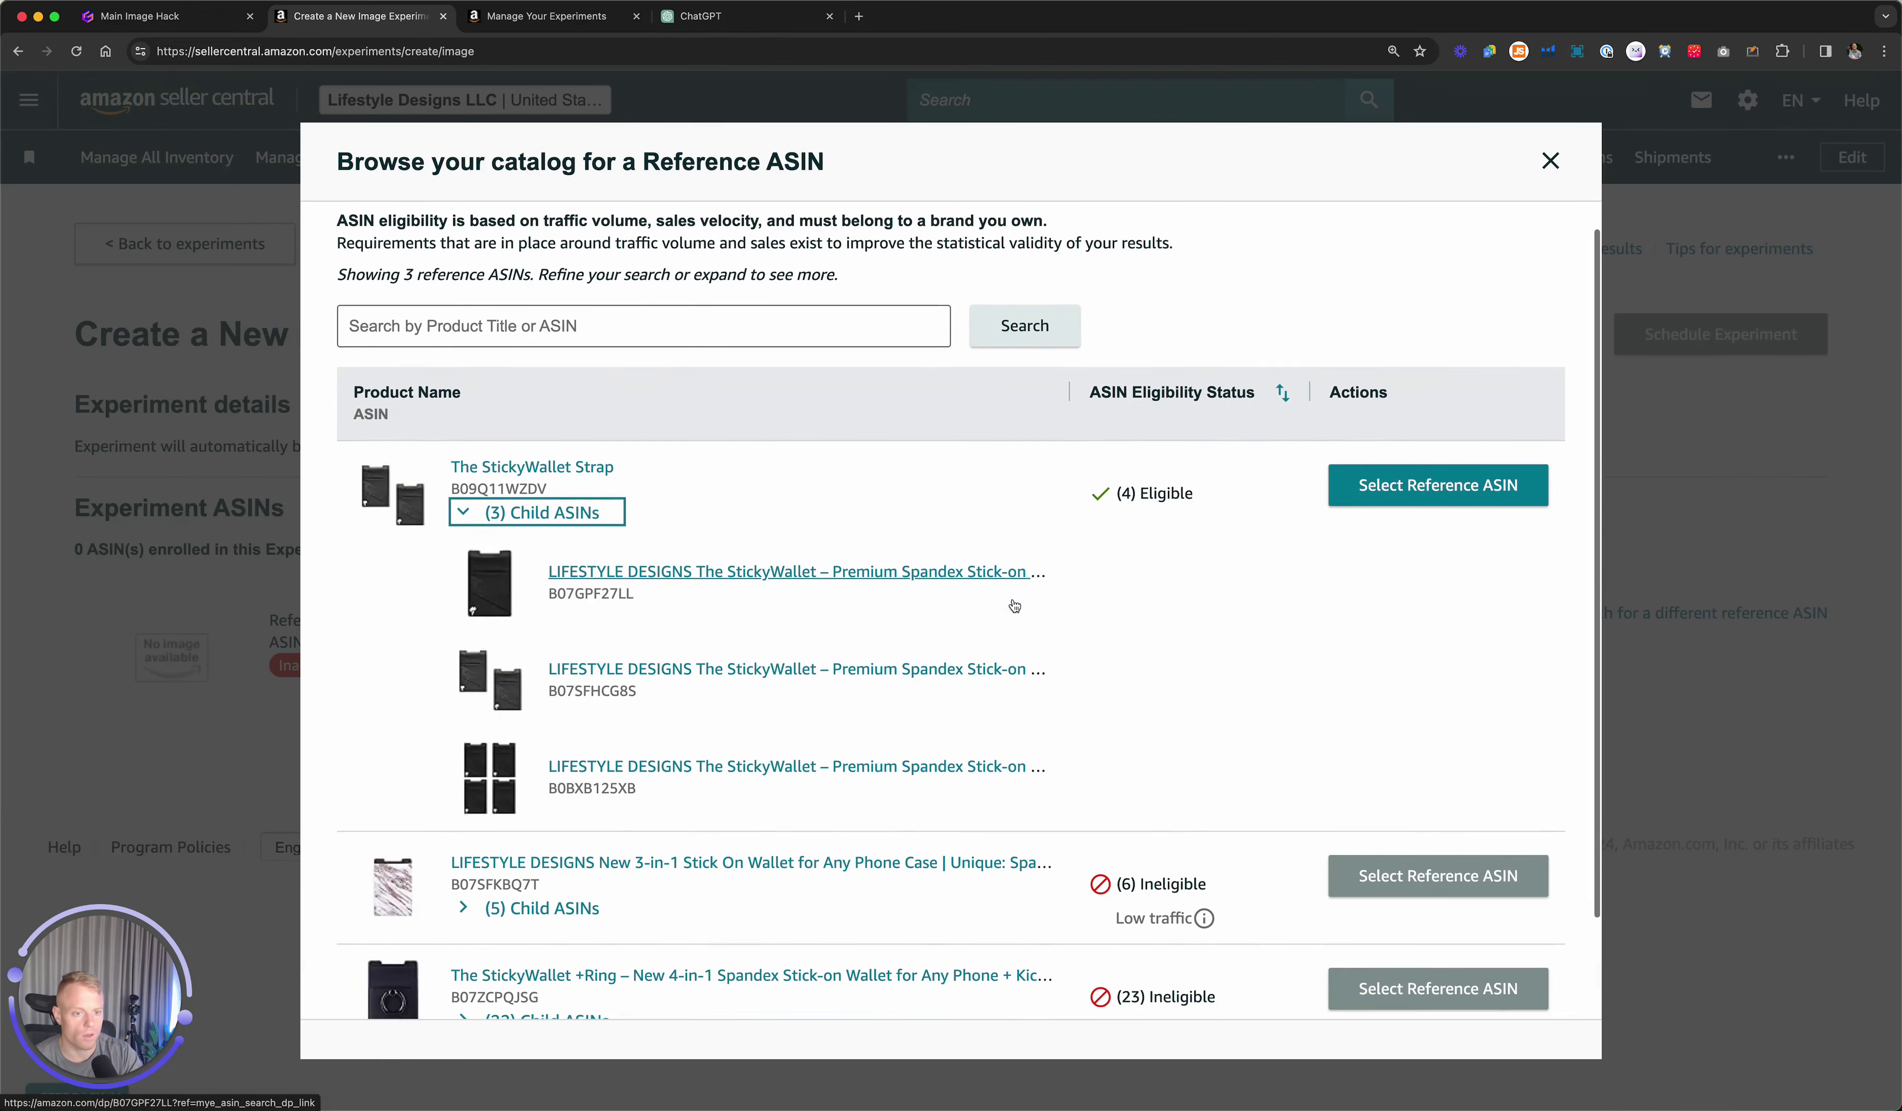
{"action": "left_click", "coordinate": [1423, 495]}
{"action": "scroll", "coordinate": [939, 527], "scroll_direction": "down", "scroll_amount": 3}
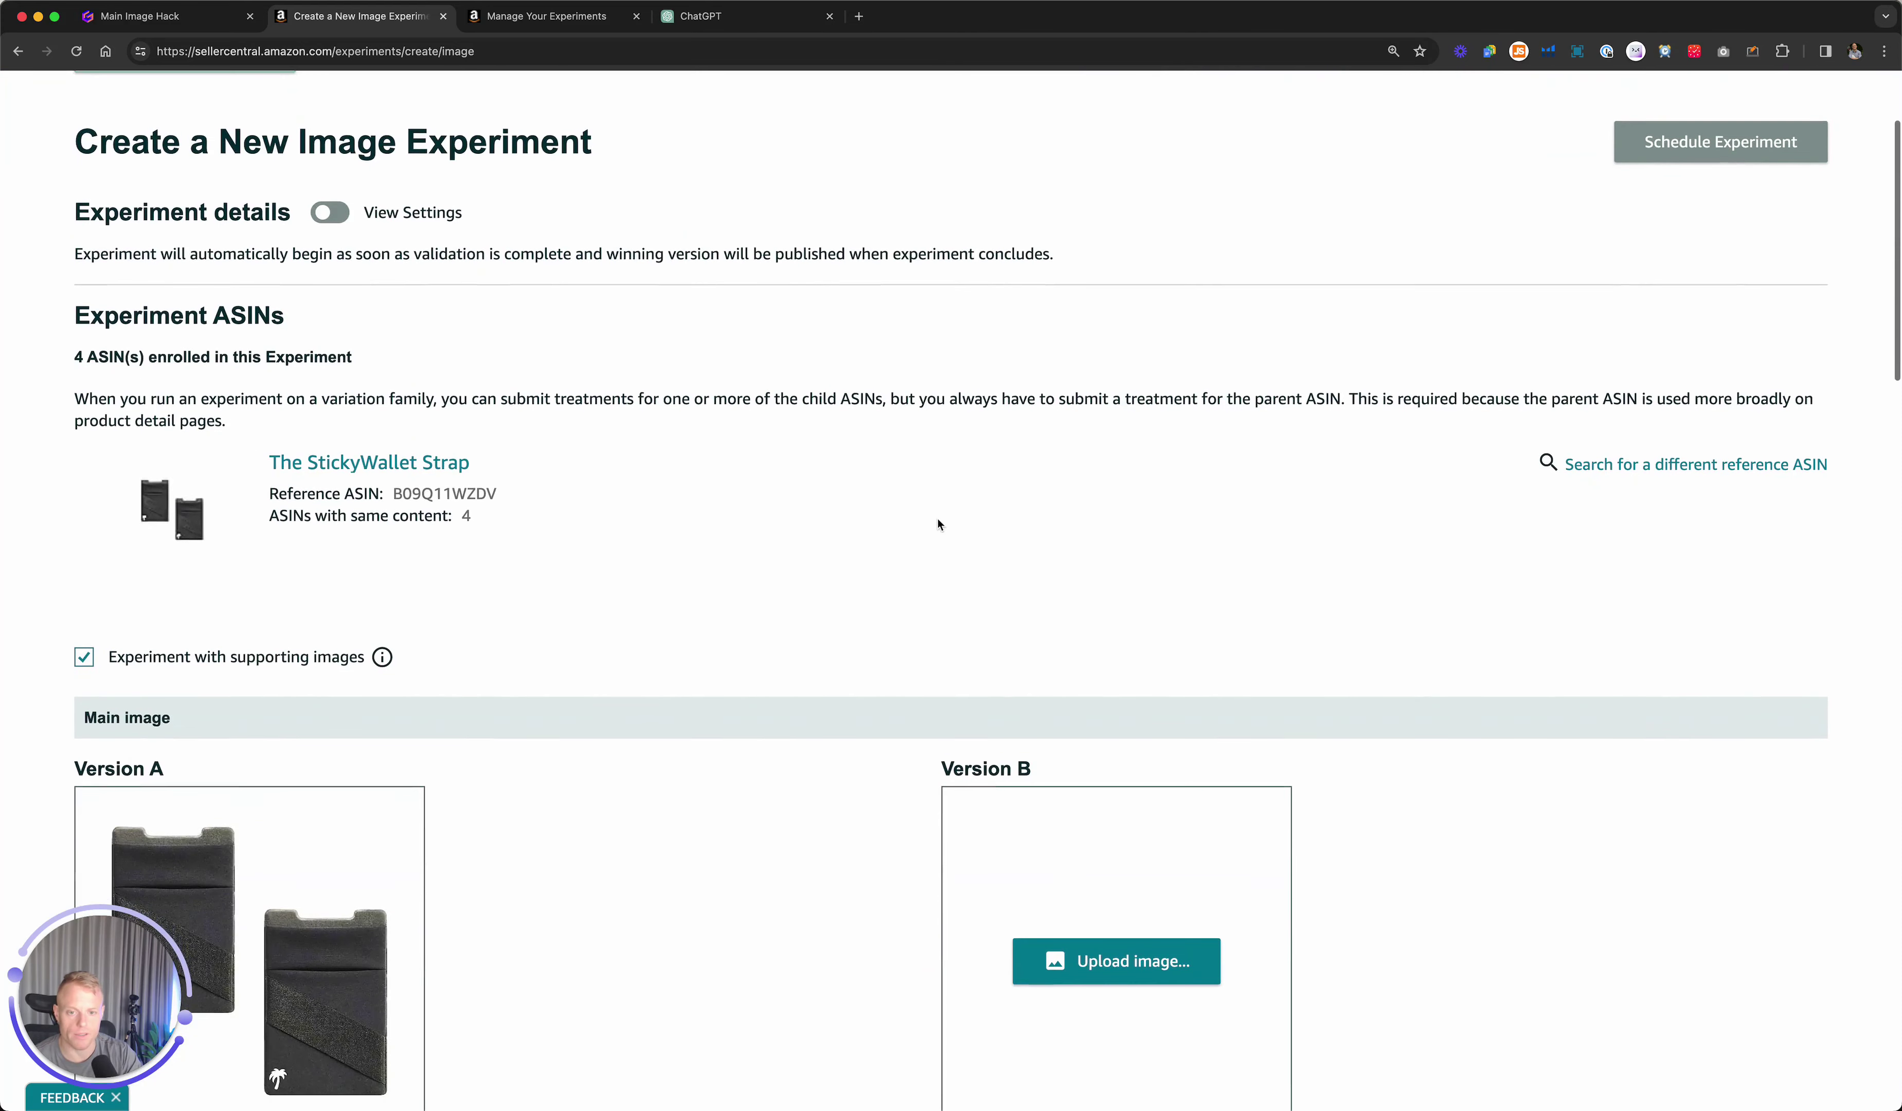
{"action": "scroll", "coordinate": [938, 527], "scroll_direction": "up", "scroll_amount": 3}
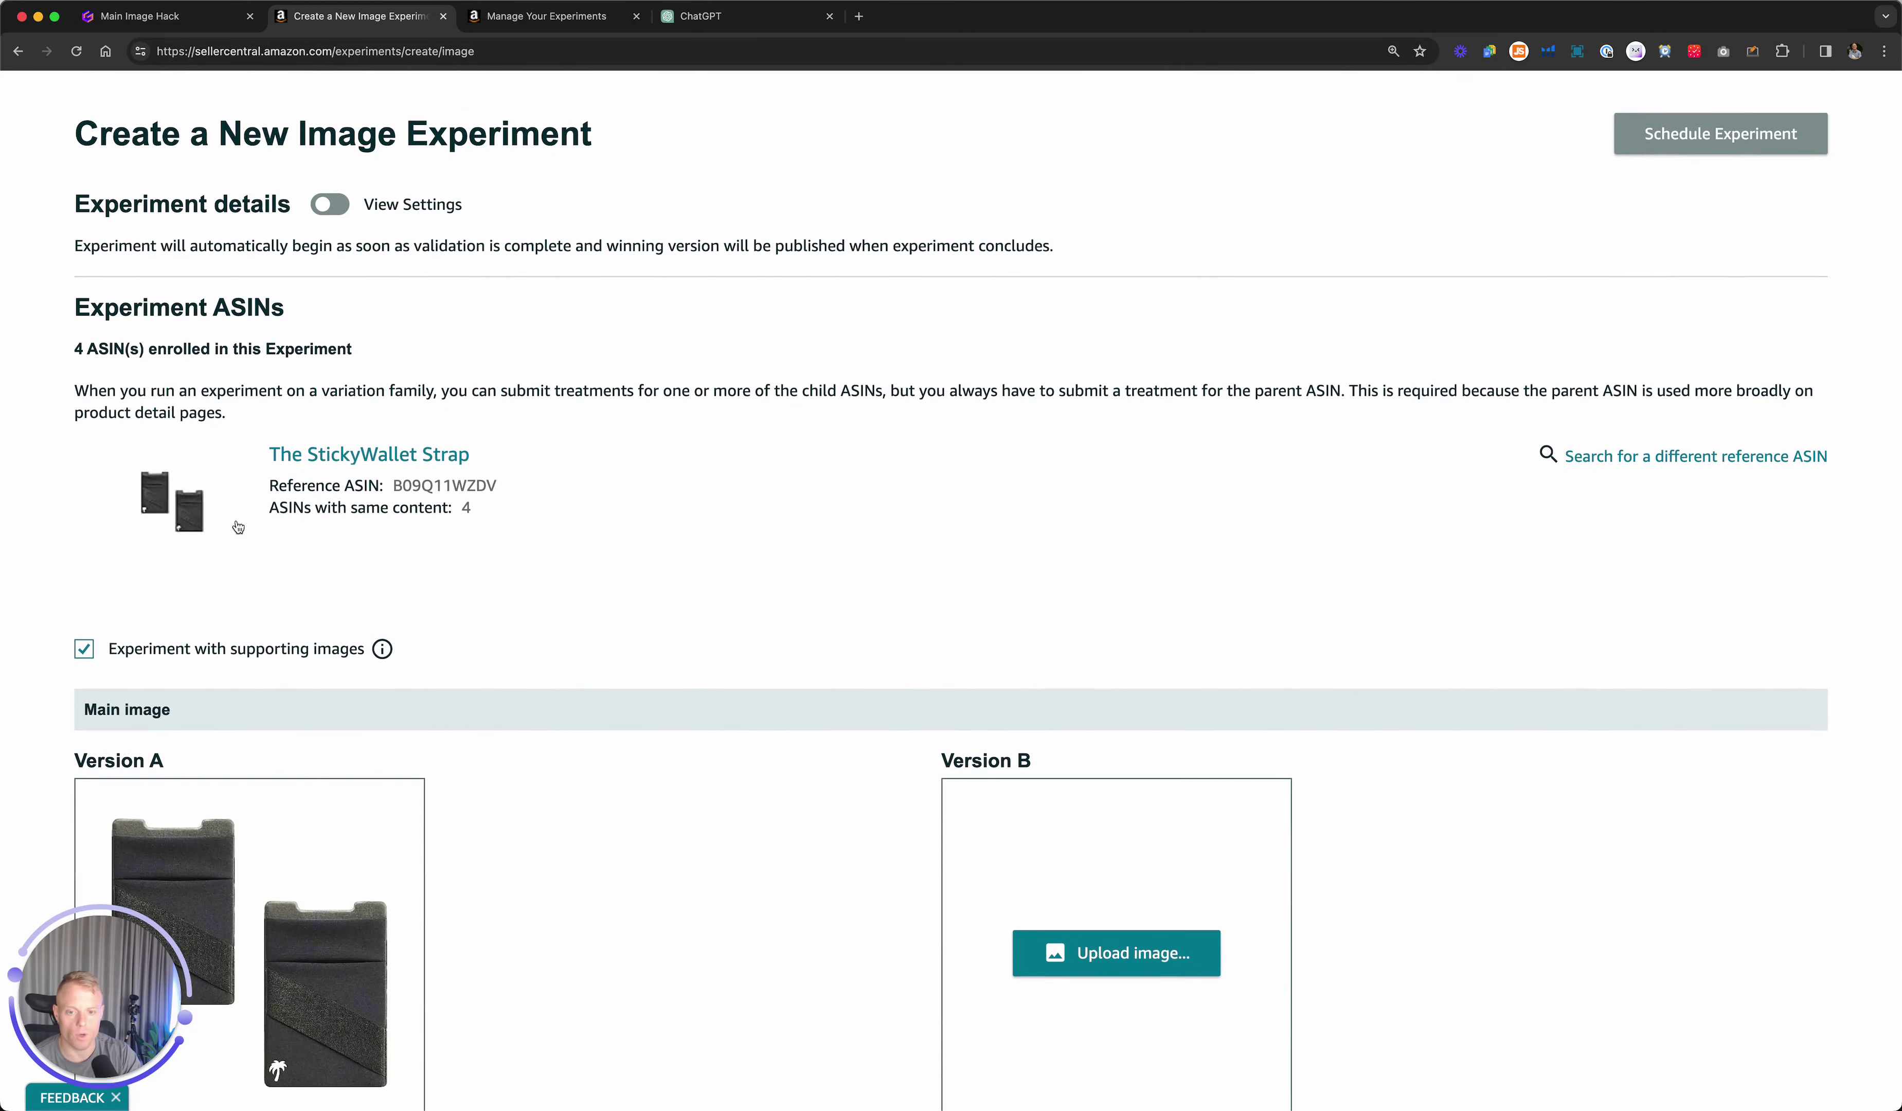
{"action": "left_click", "coordinate": [84, 650]}
{"action": "scroll", "coordinate": [739, 542], "scroll_direction": "down", "scroll_amount": 3}
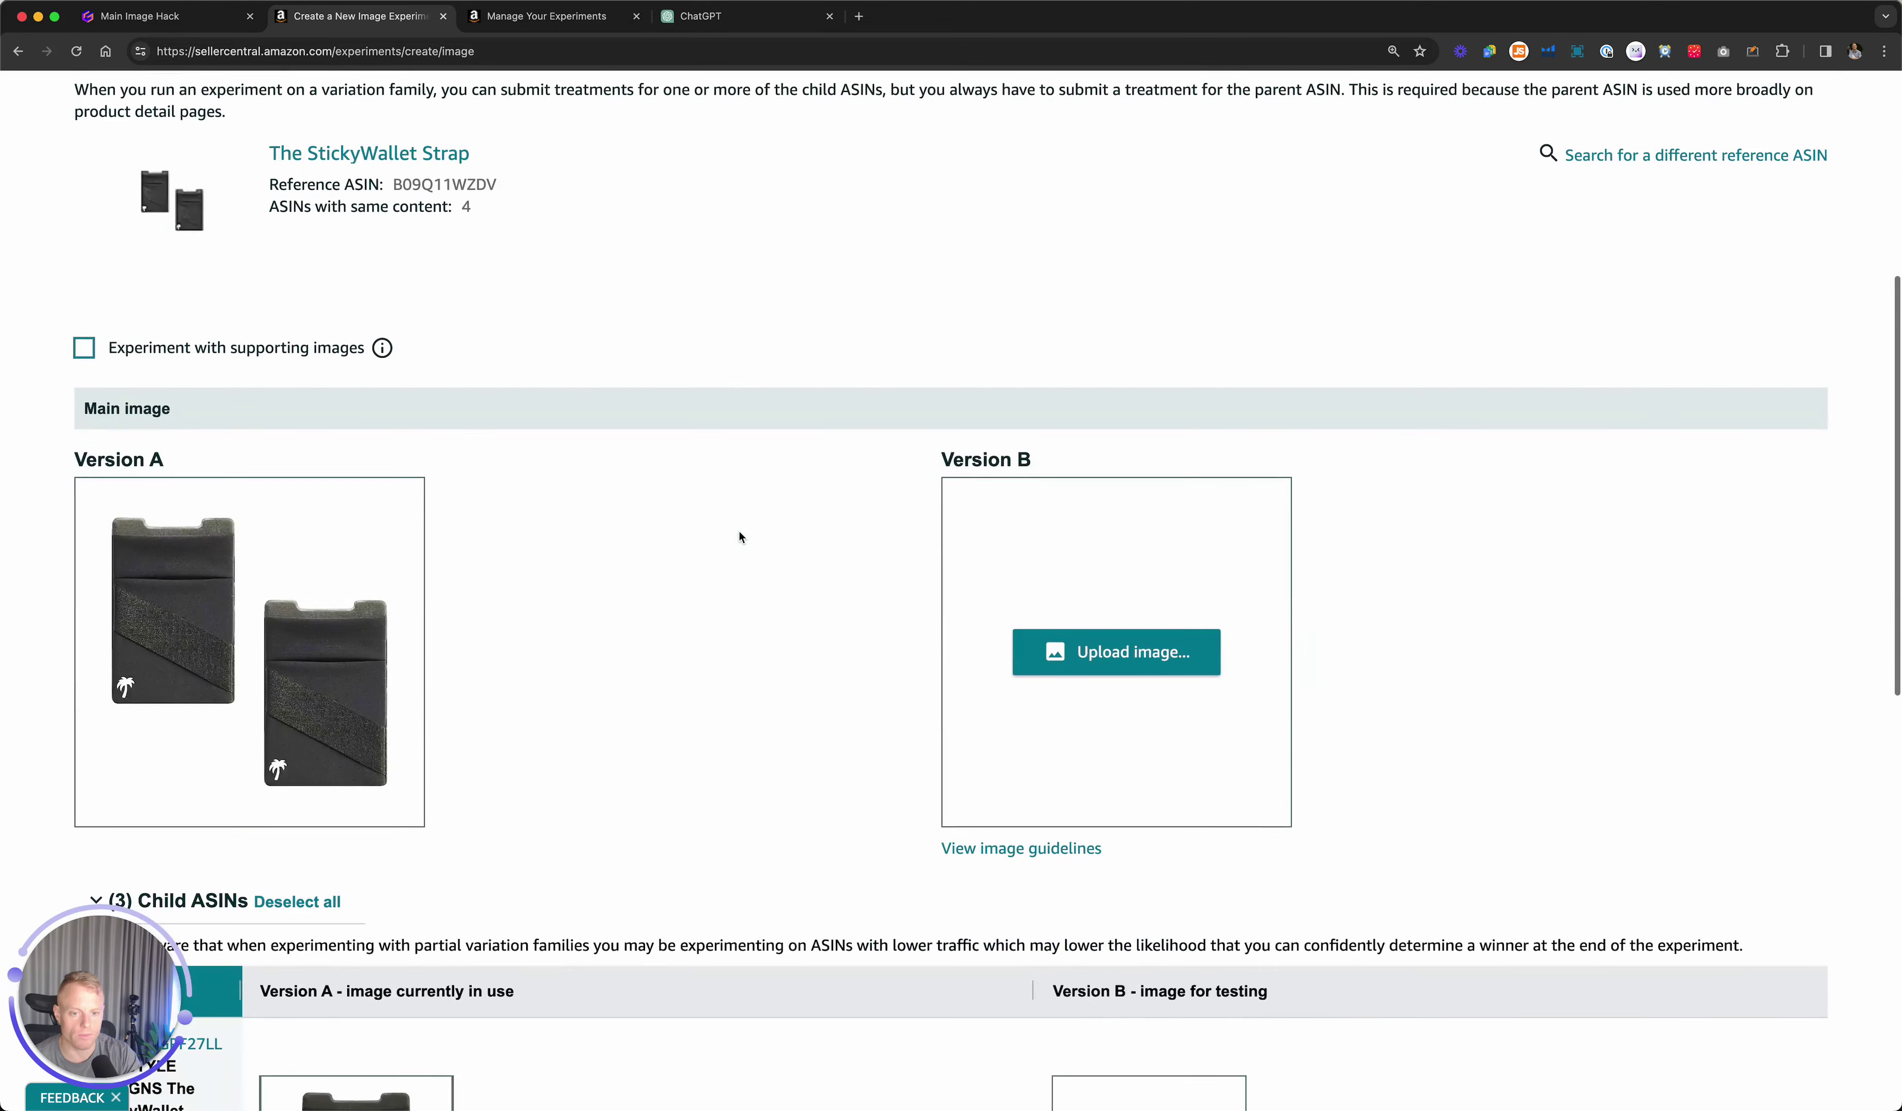
{"action": "scroll", "coordinate": [740, 537], "scroll_direction": "down", "scroll_amount": 10}
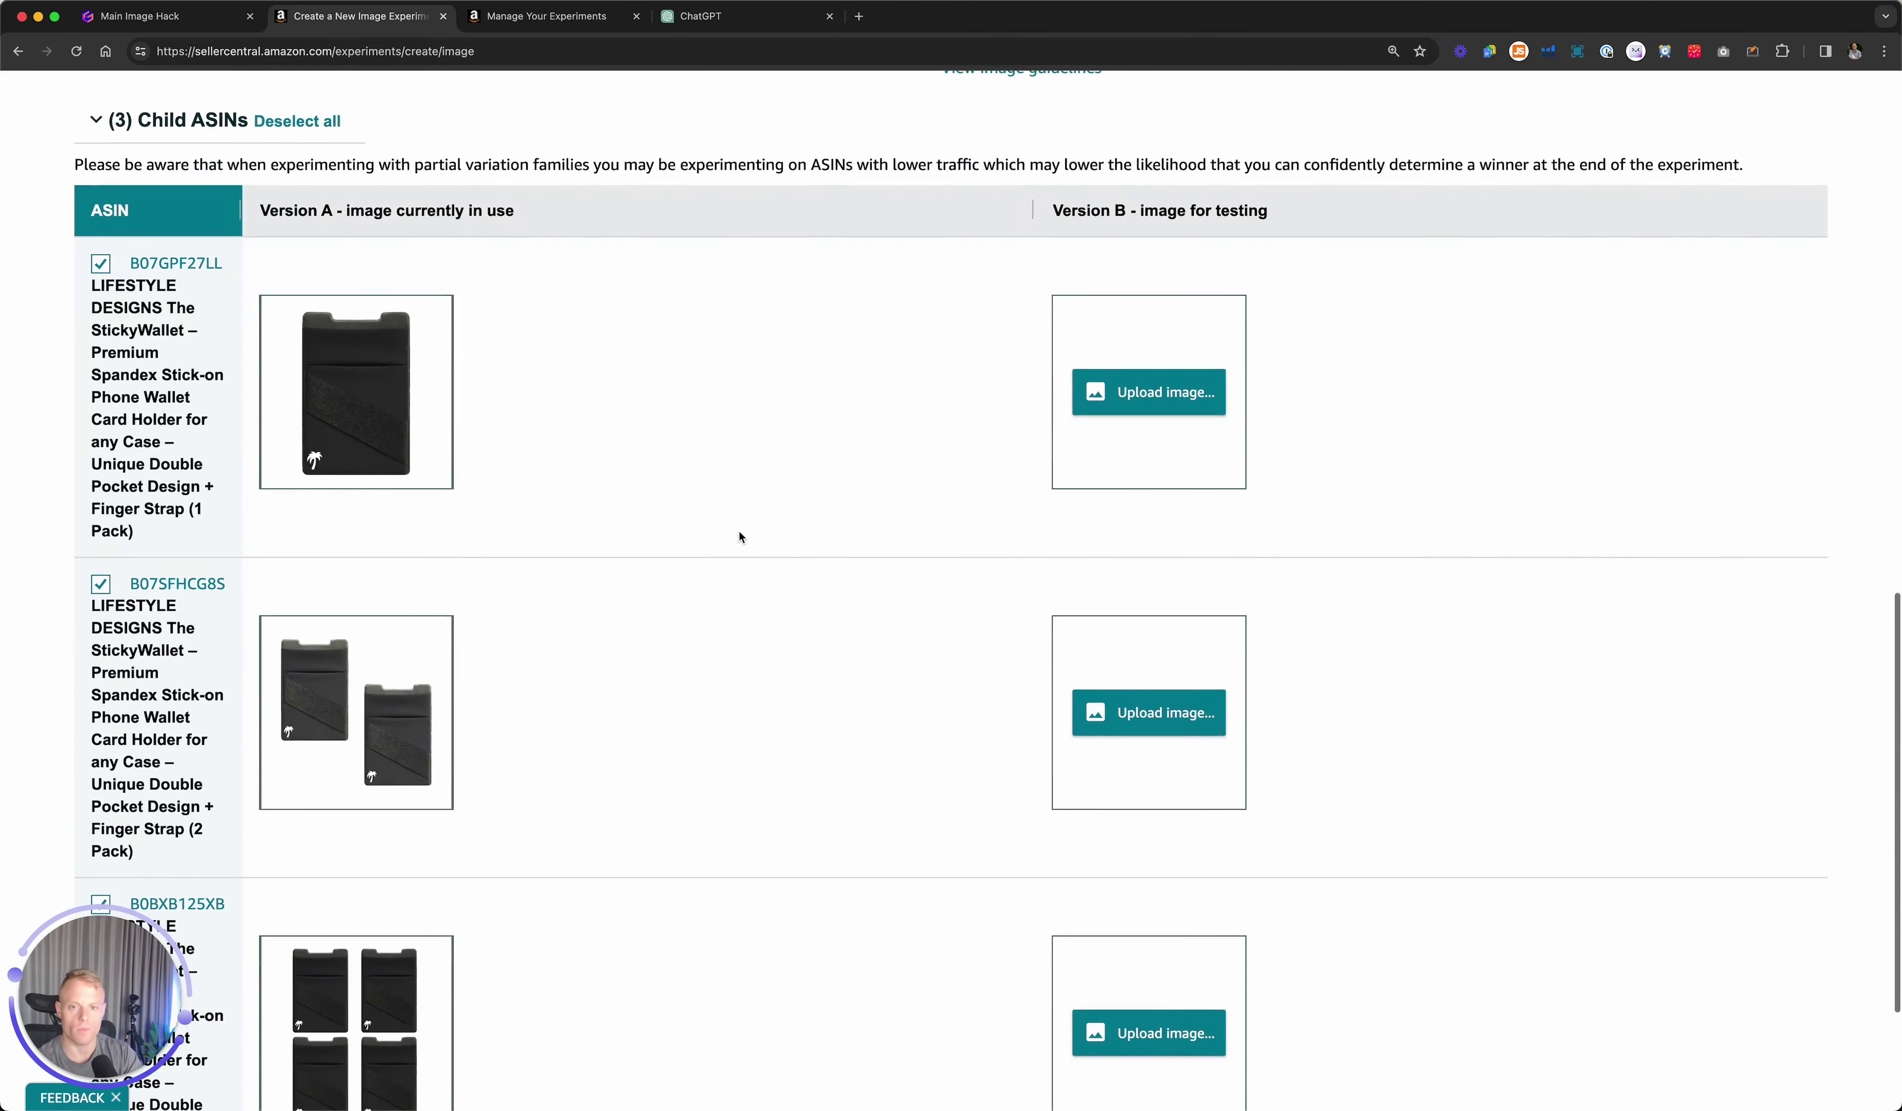
{"action": "left_click", "coordinate": [297, 199]}
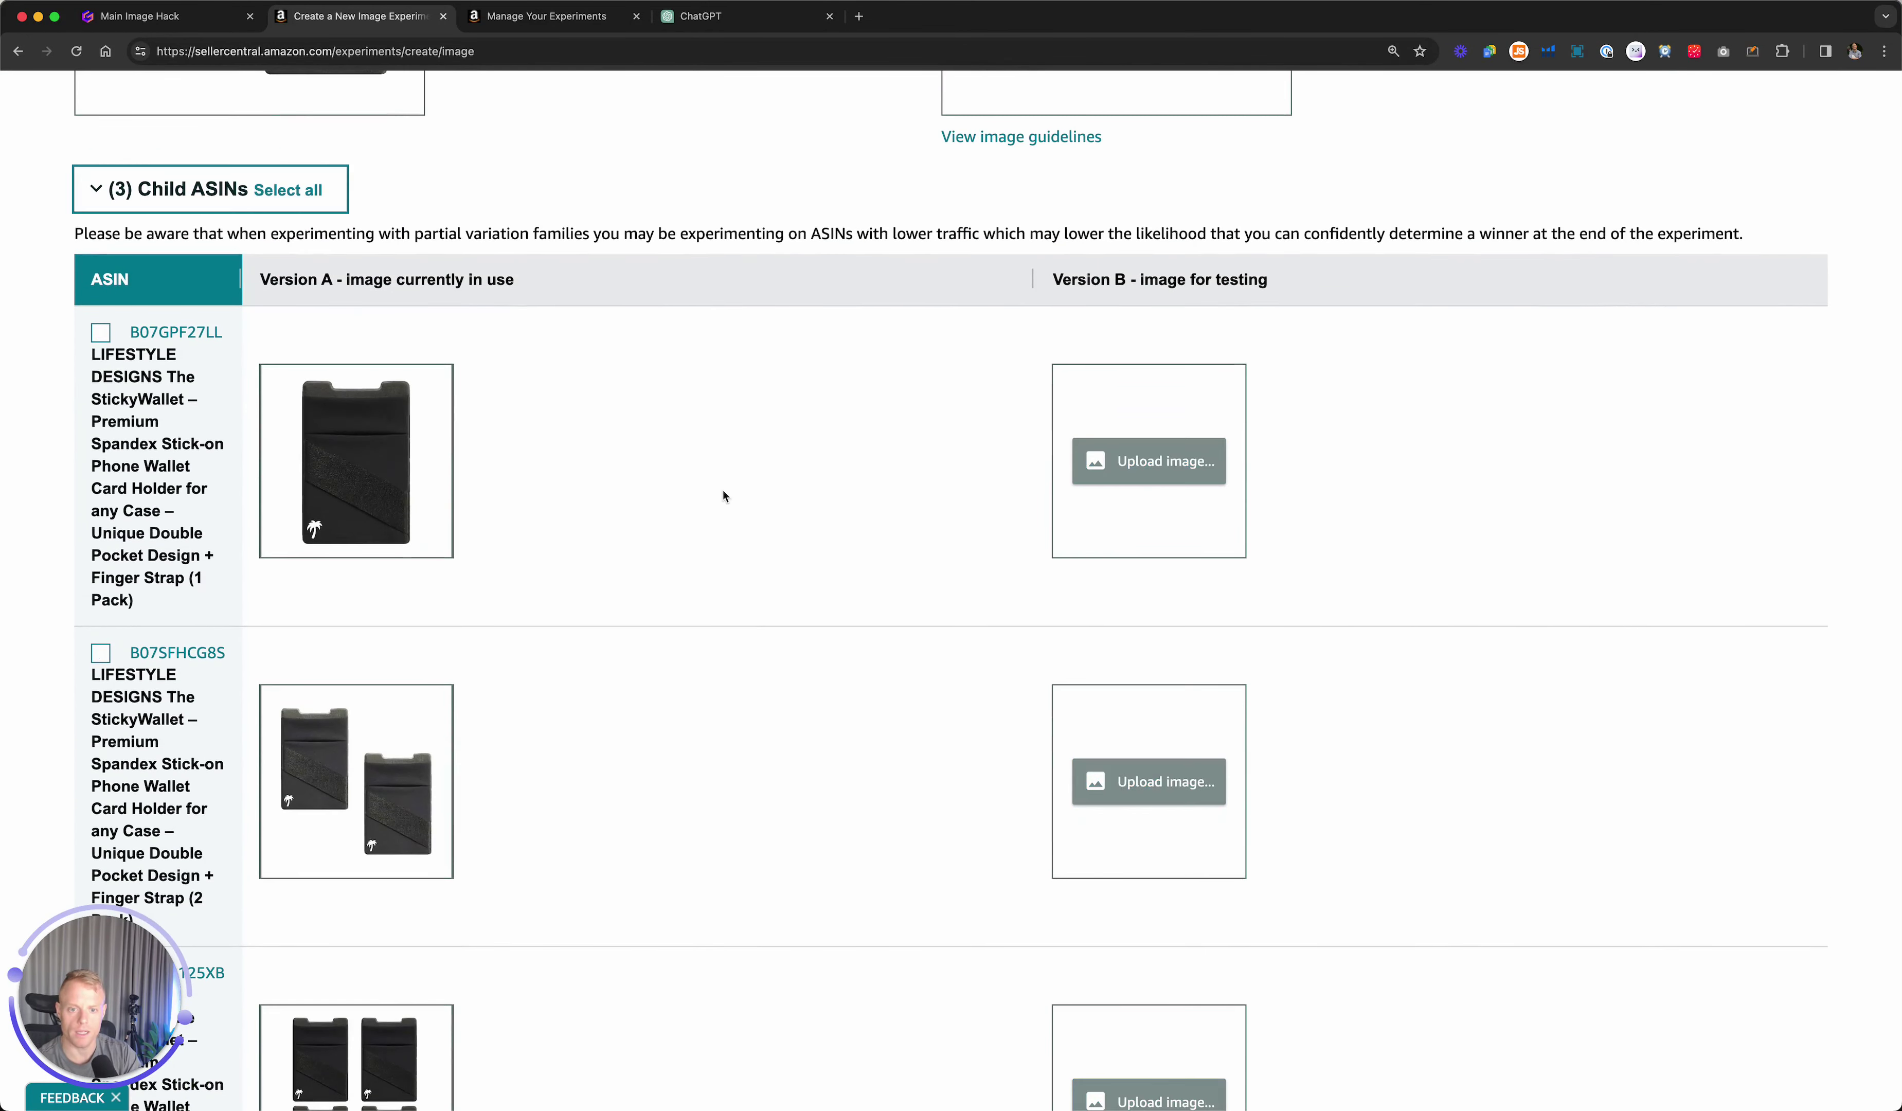
{"action": "scroll", "coordinate": [724, 495], "scroll_direction": "down", "scroll_amount": 2}
{"action": "left_click", "coordinate": [100, 519]}
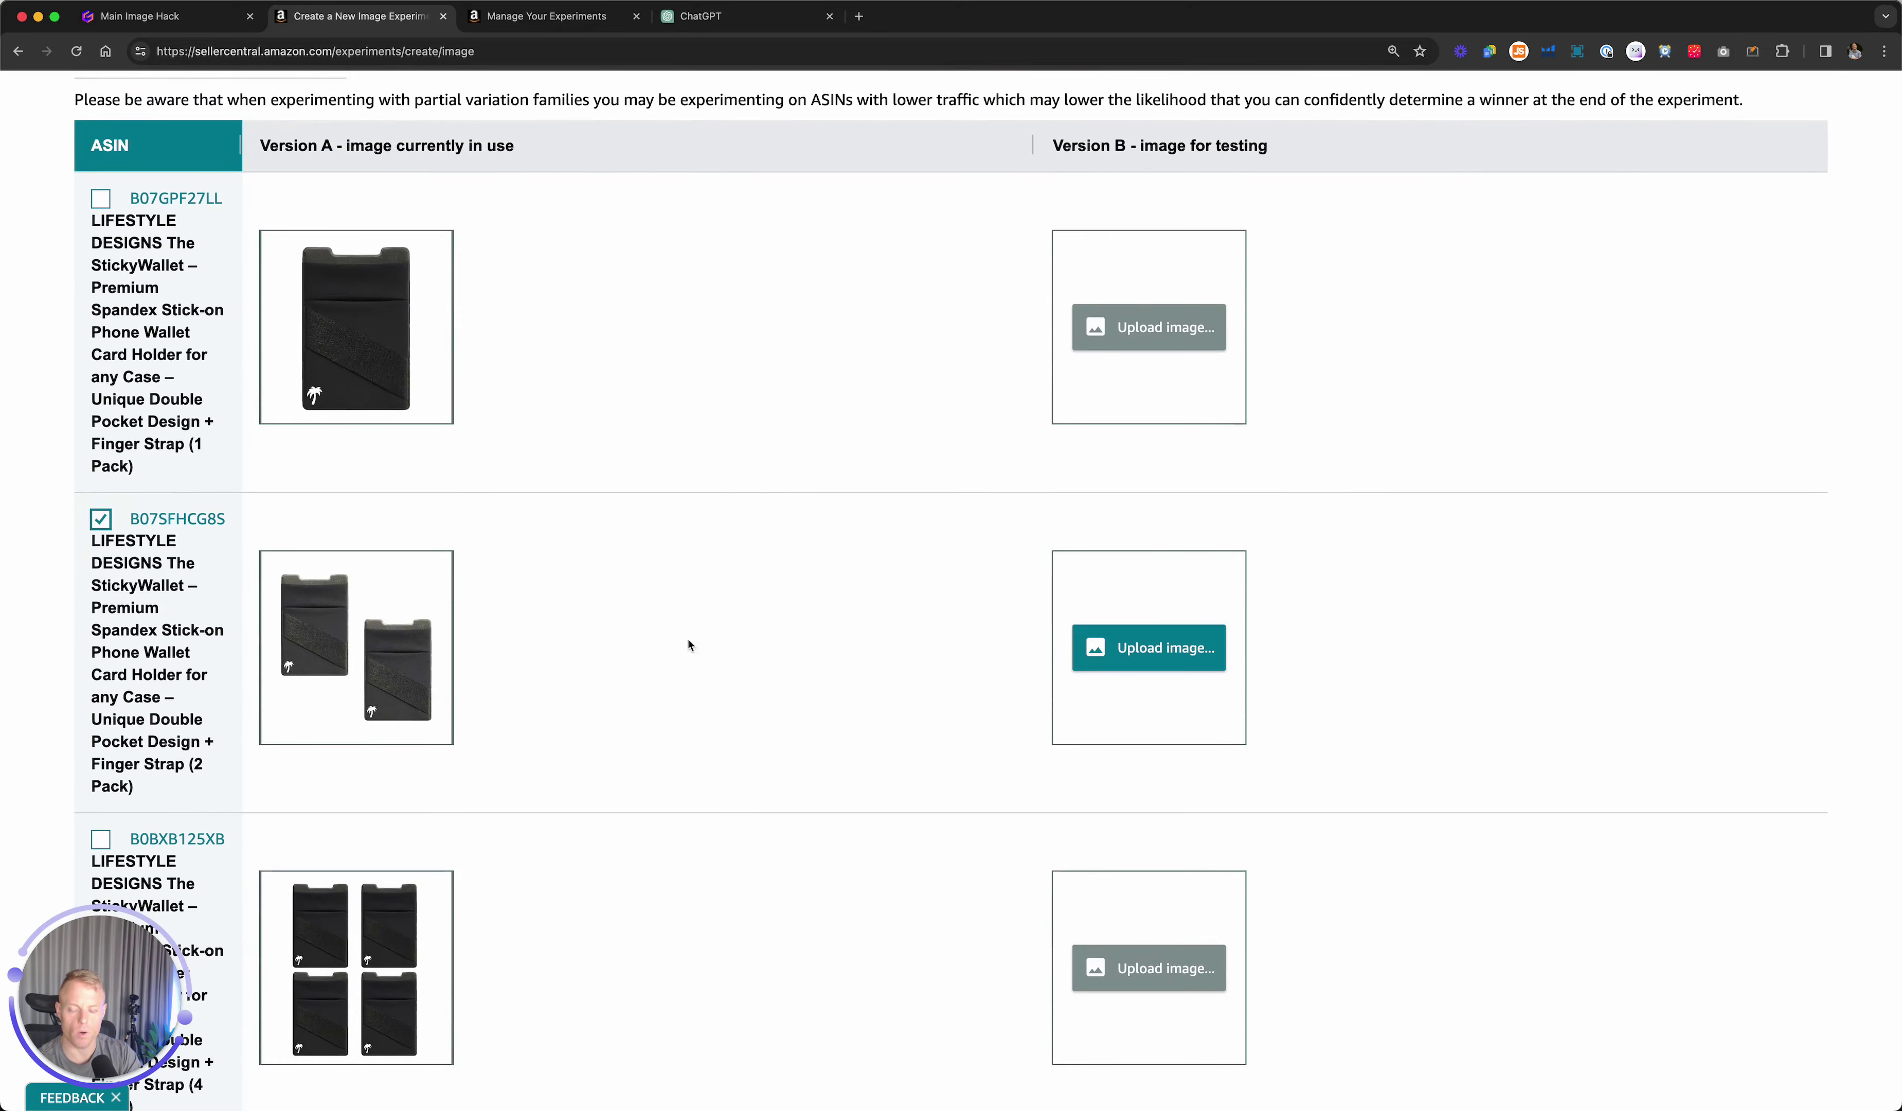
{"action": "scroll", "coordinate": [785, 676], "scroll_direction": "up", "scroll_amount": 8}
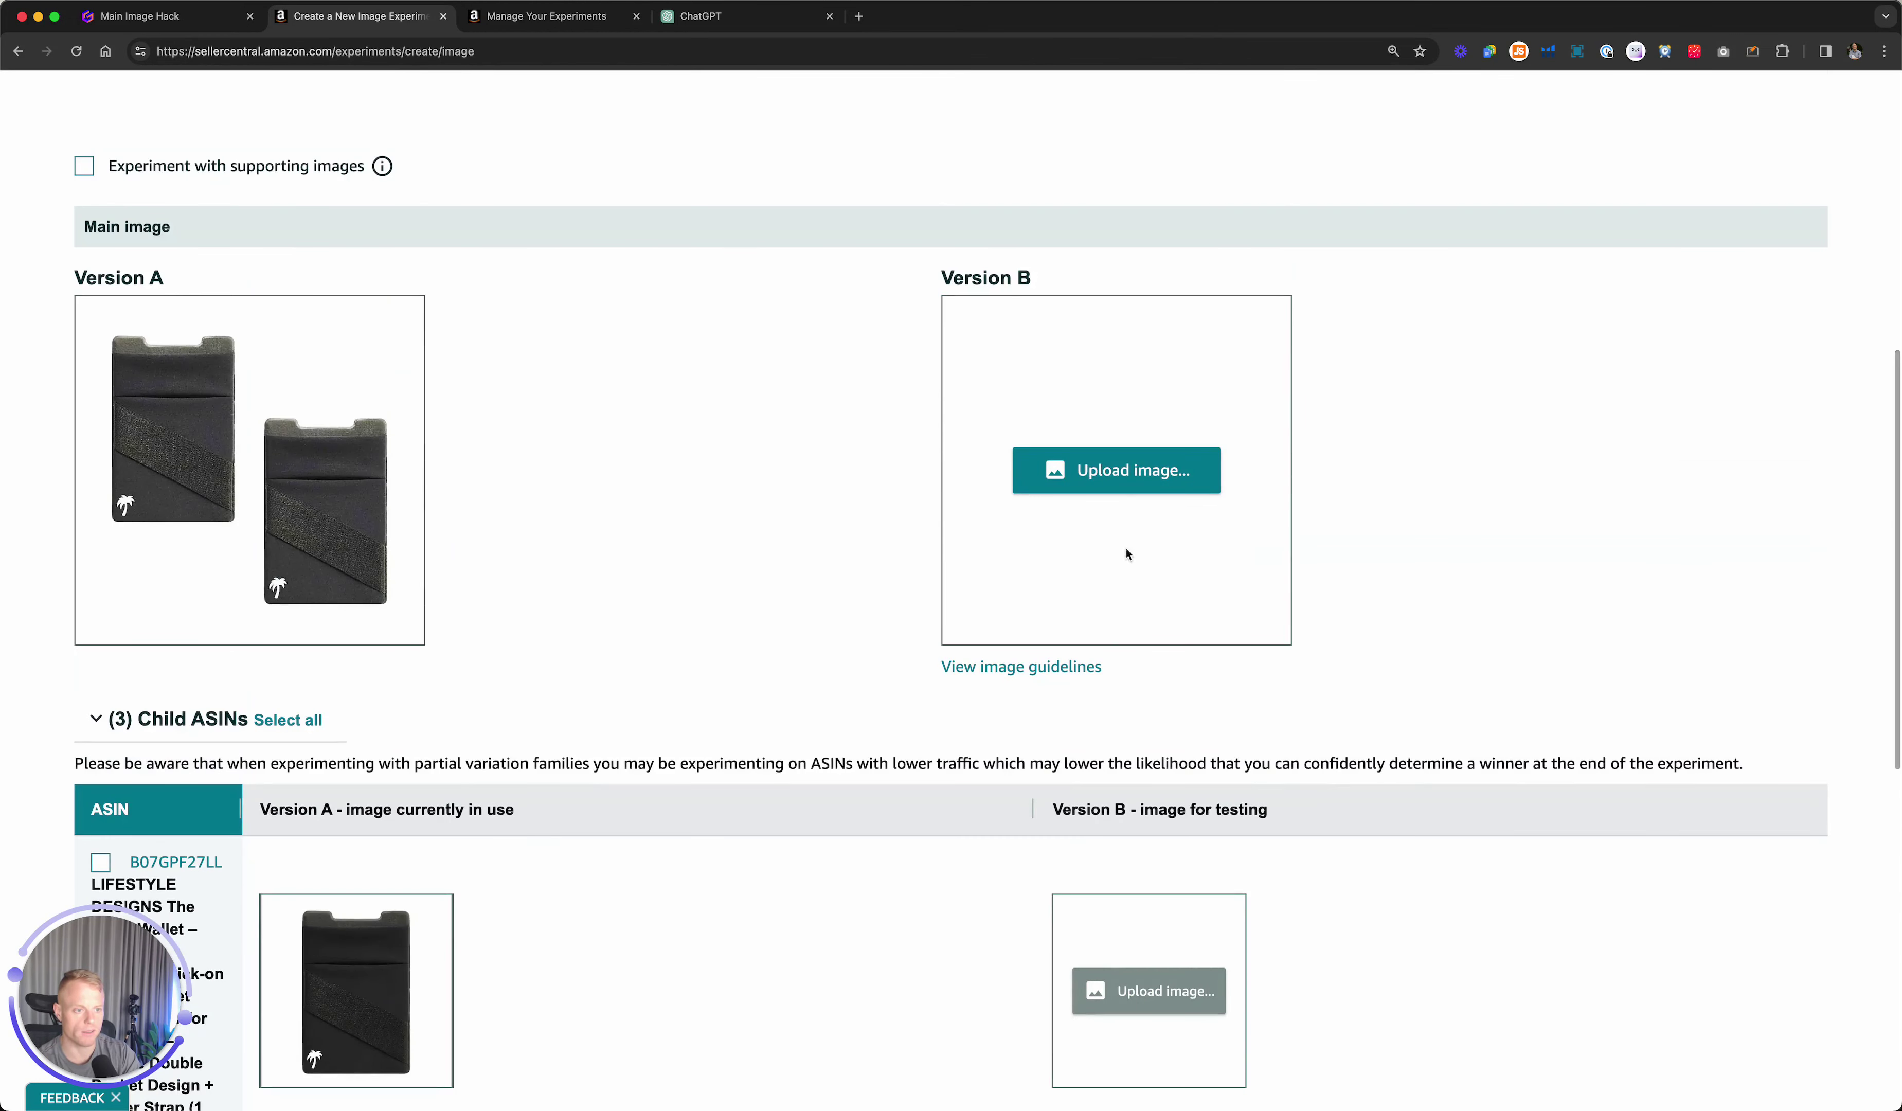
{"action": "scroll", "coordinate": [869, 489], "scroll_direction": "up", "scroll_amount": 2}
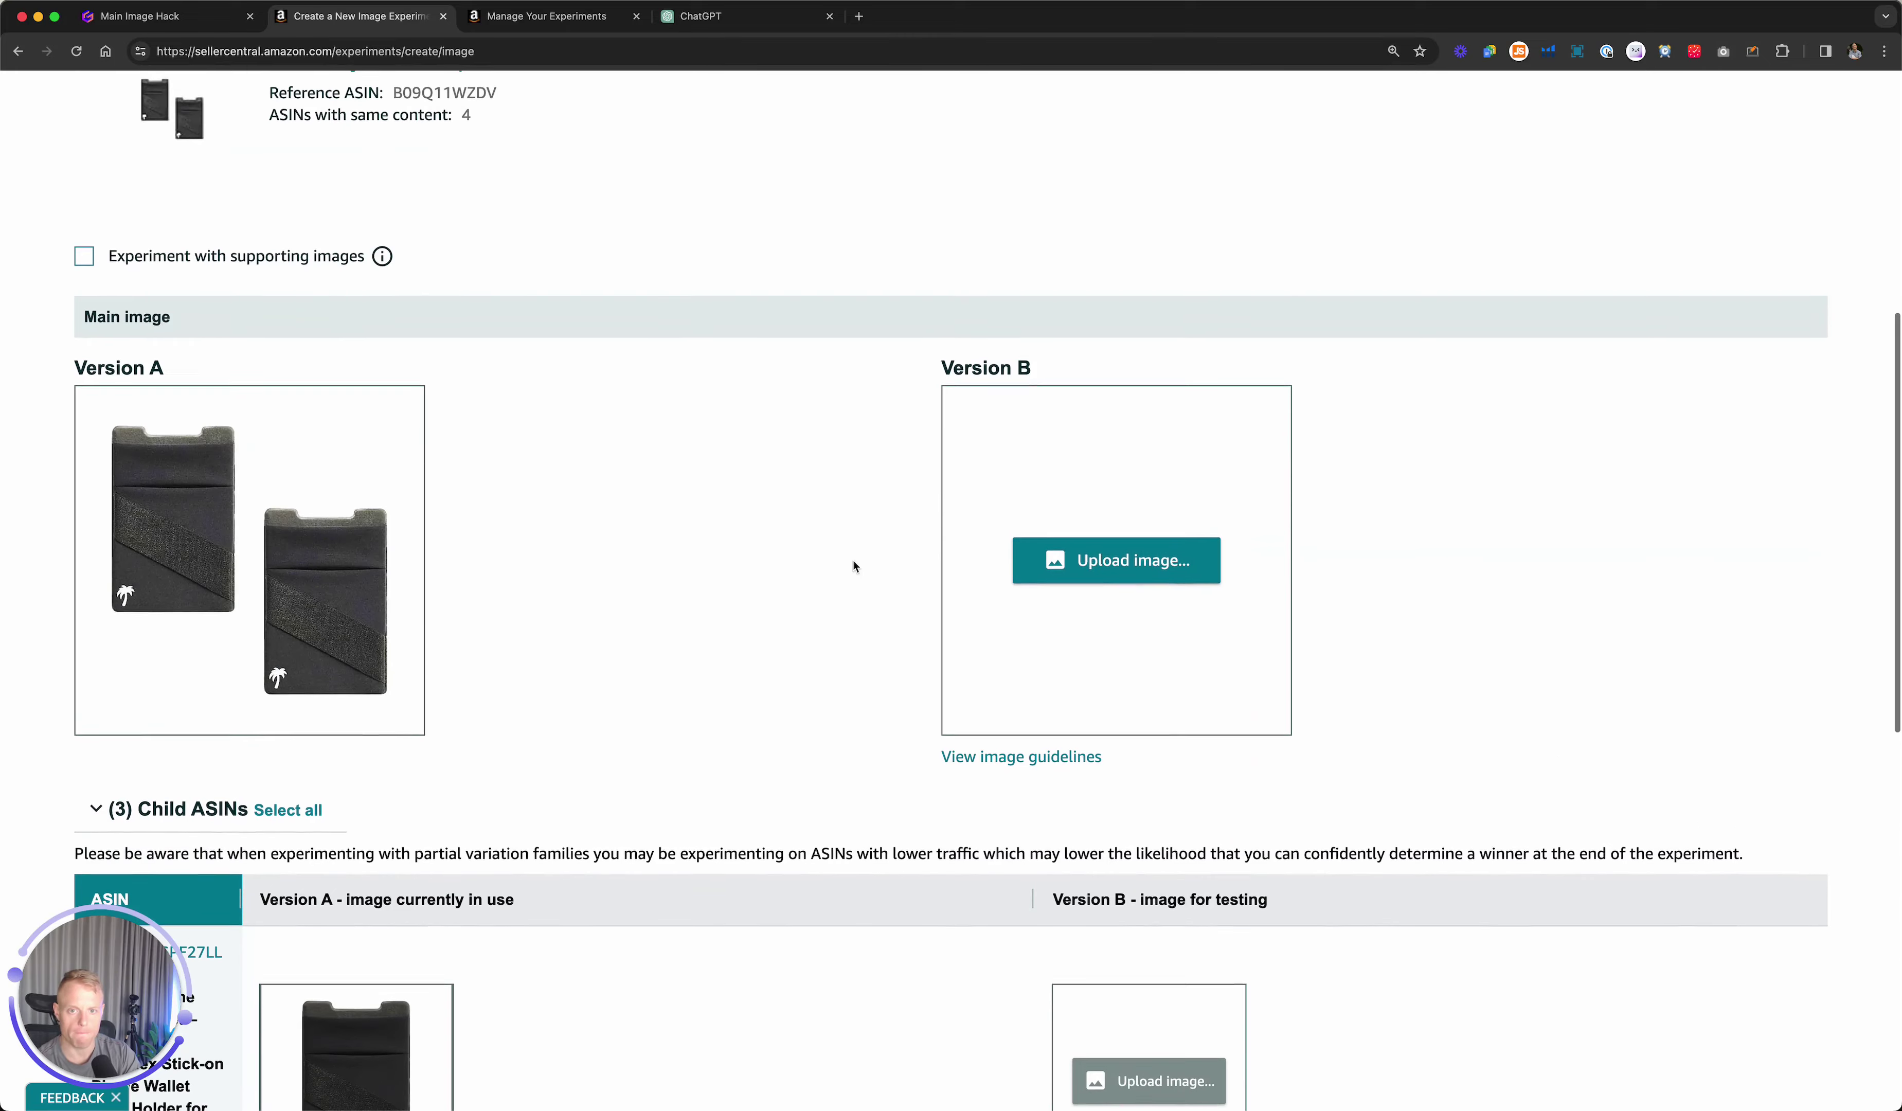
{"action": "left_click", "coordinate": [1135, 574]}
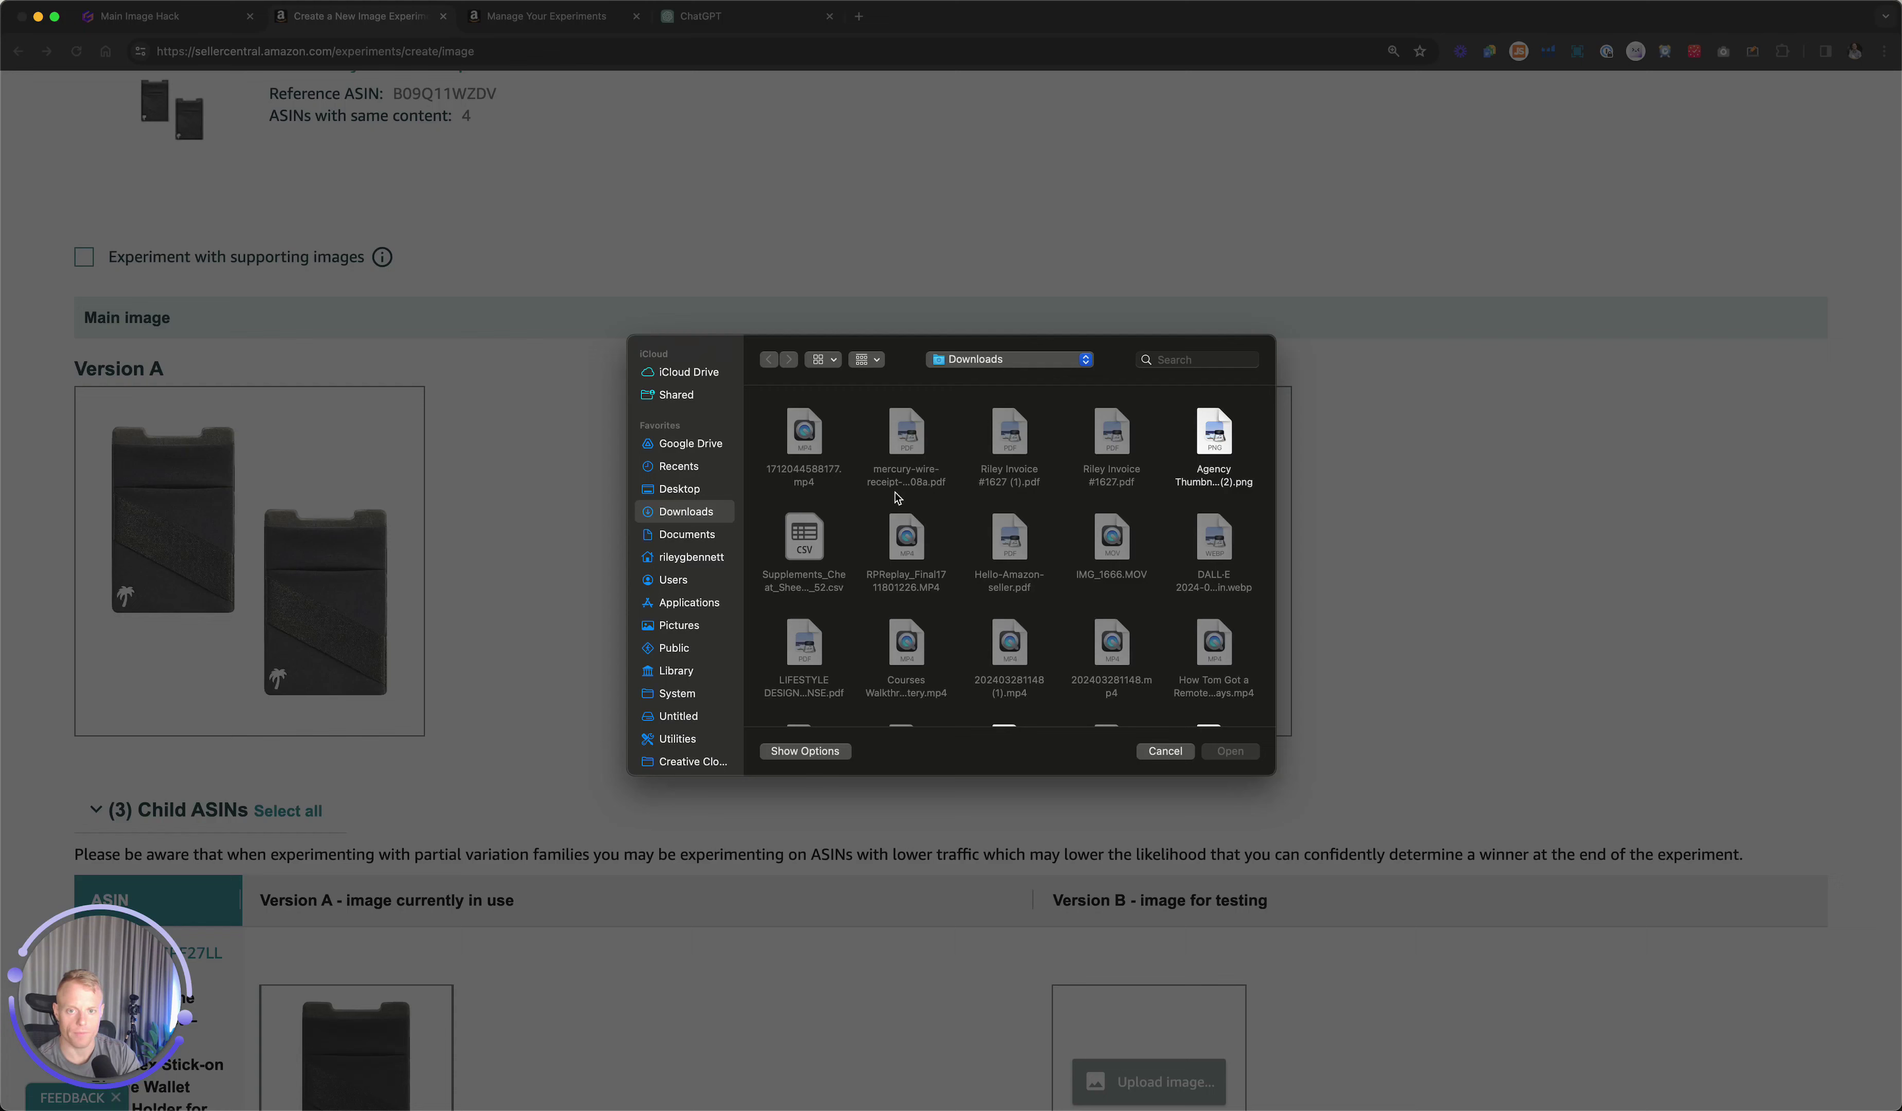
{"action": "left_click", "coordinate": [1177, 359]}
Search the file chooser for 'stickywallet' and browse the matching images.
{"action": "type", "text": "stickywallet"}
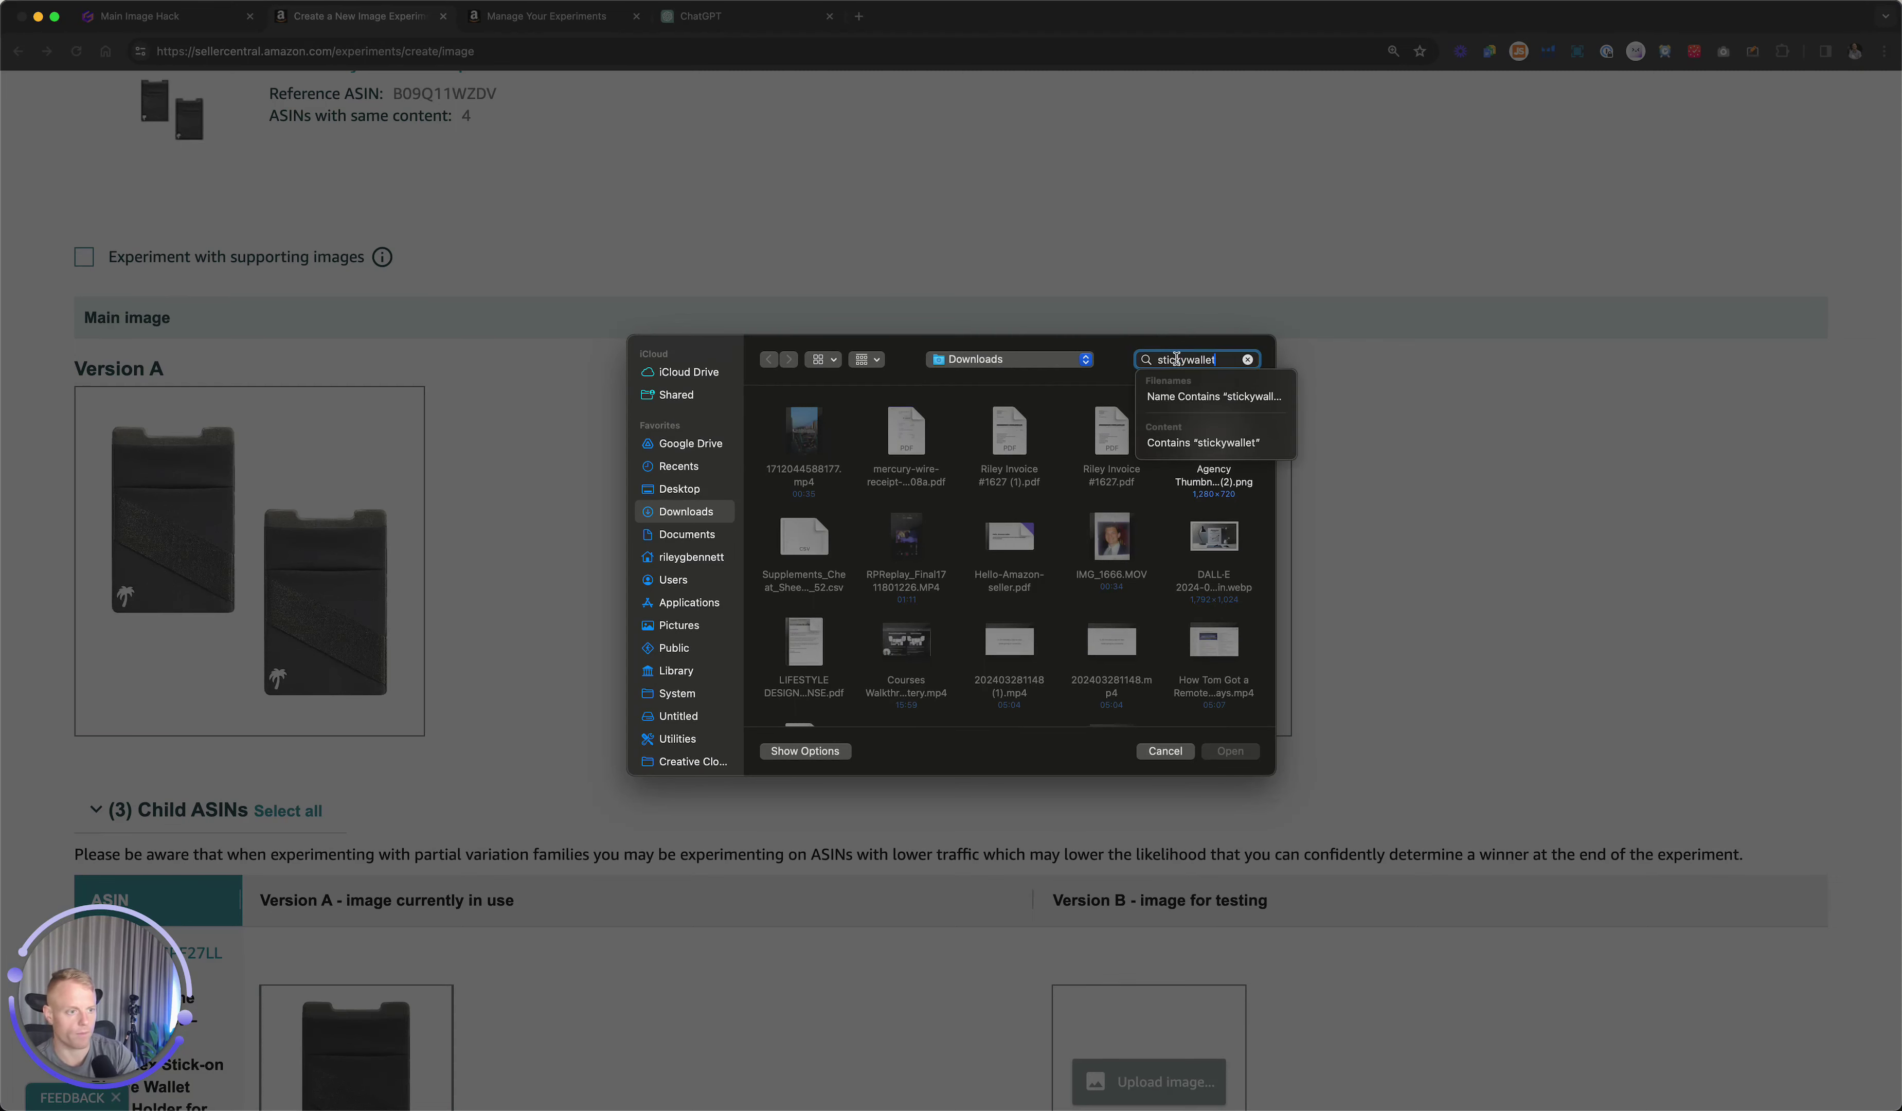
{"action": "double_click", "coordinate": [788, 477]}
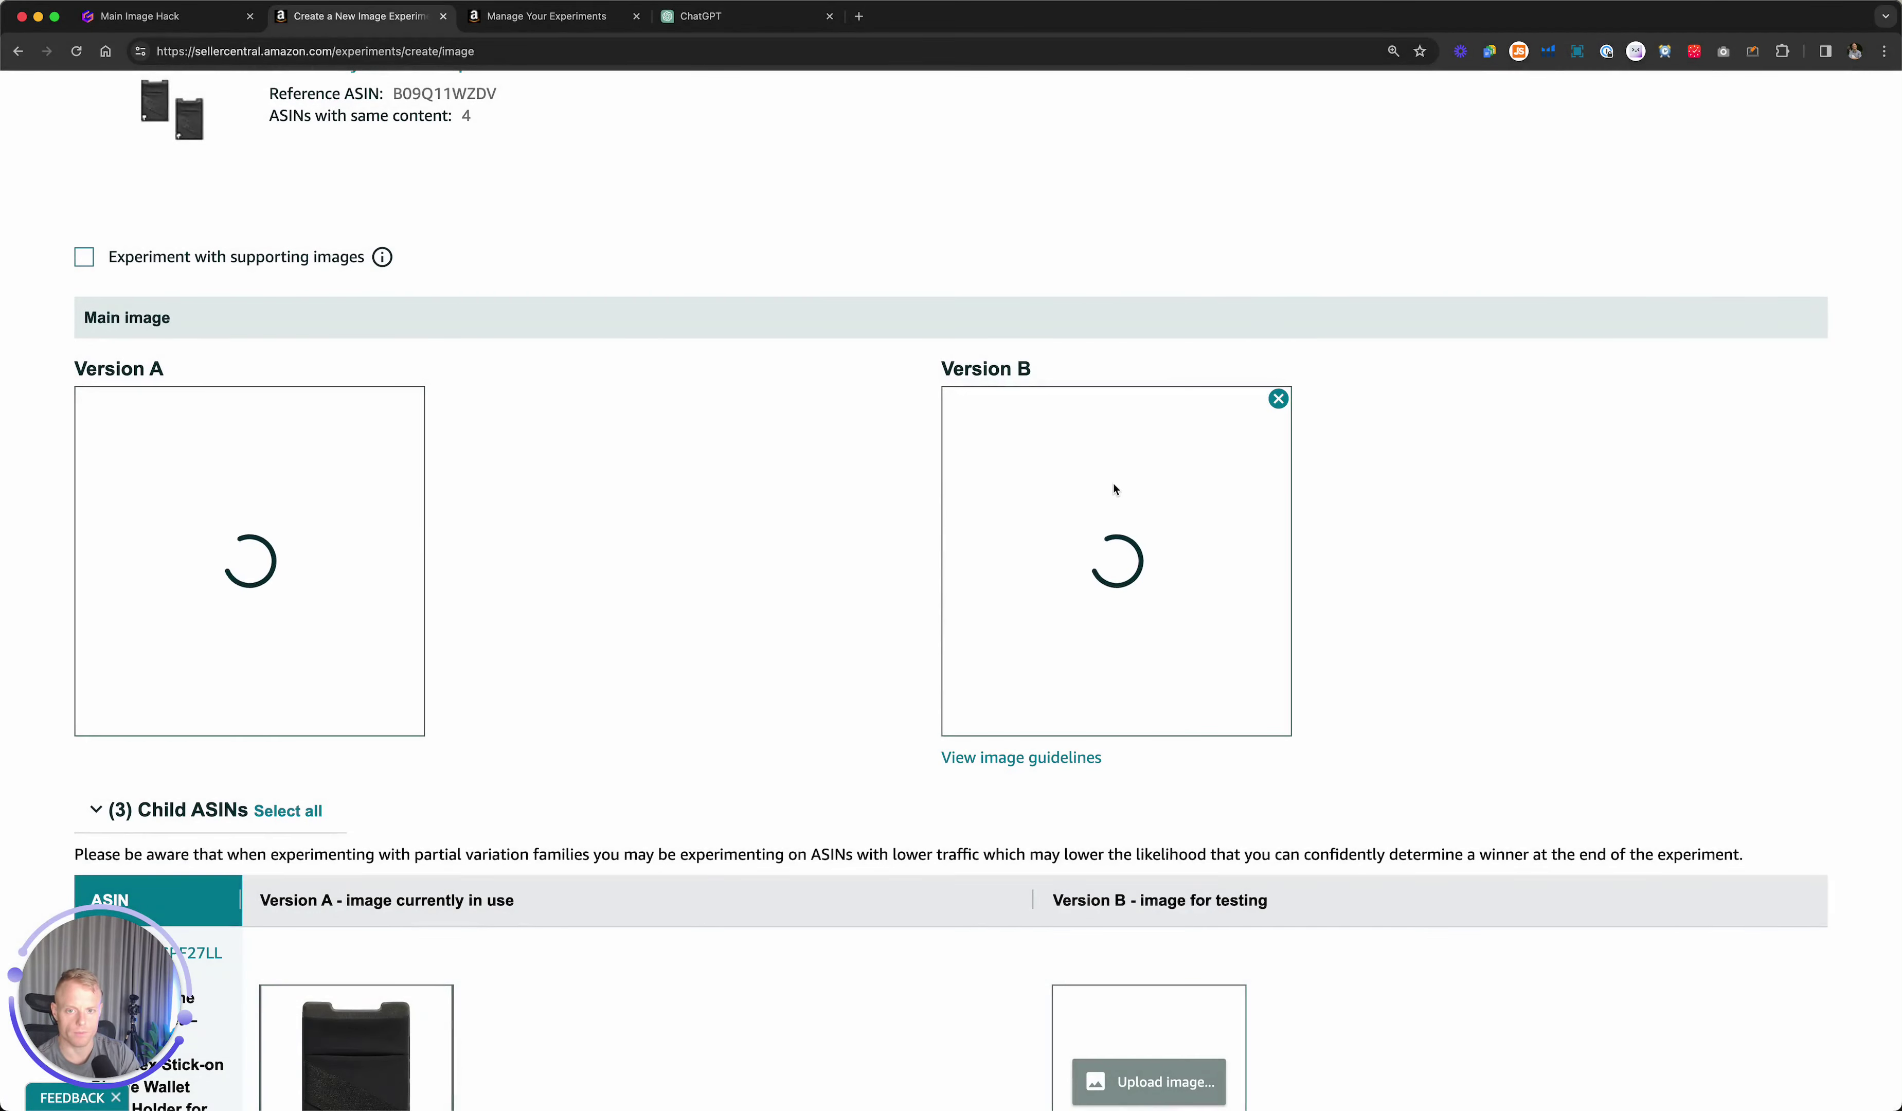
{"action": "scroll", "coordinate": [1221, 625], "scroll_direction": "down", "scroll_amount": 10}
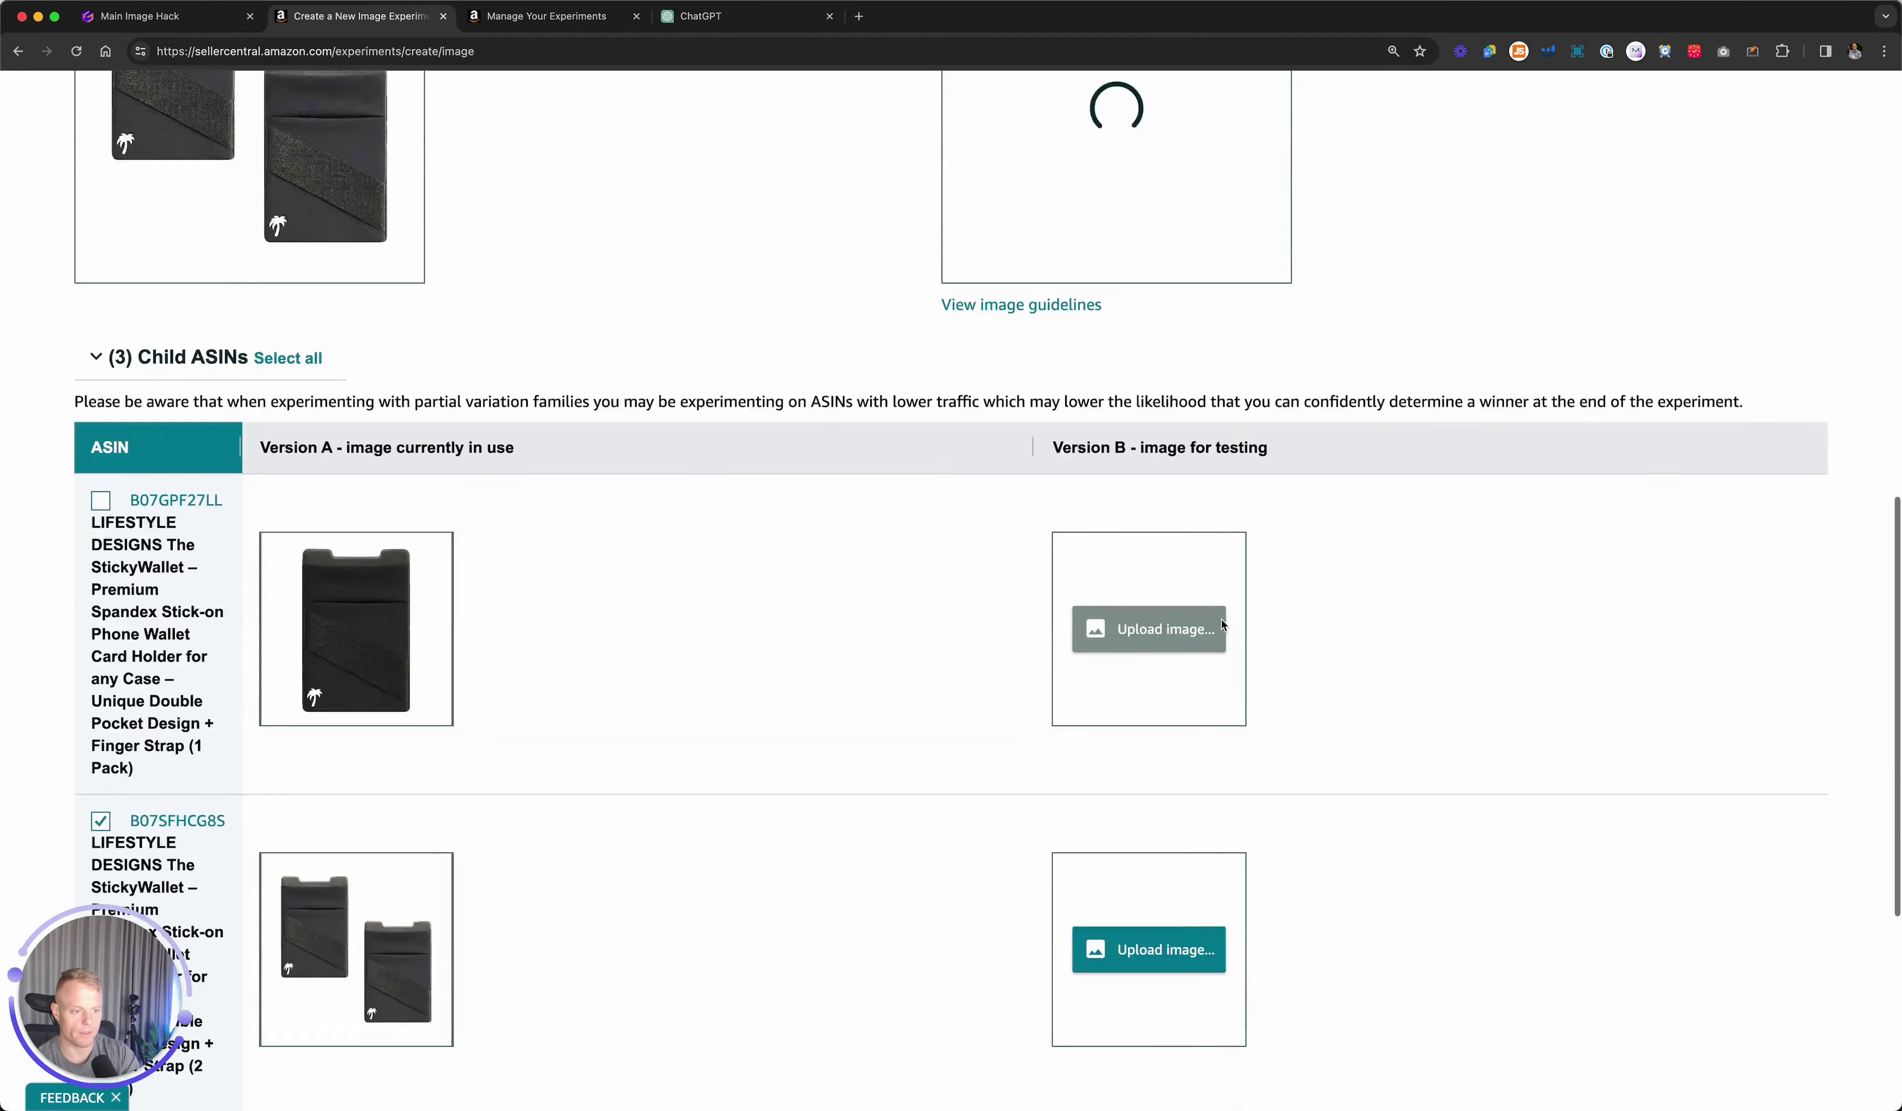
{"action": "left_click", "coordinate": [1159, 657]}
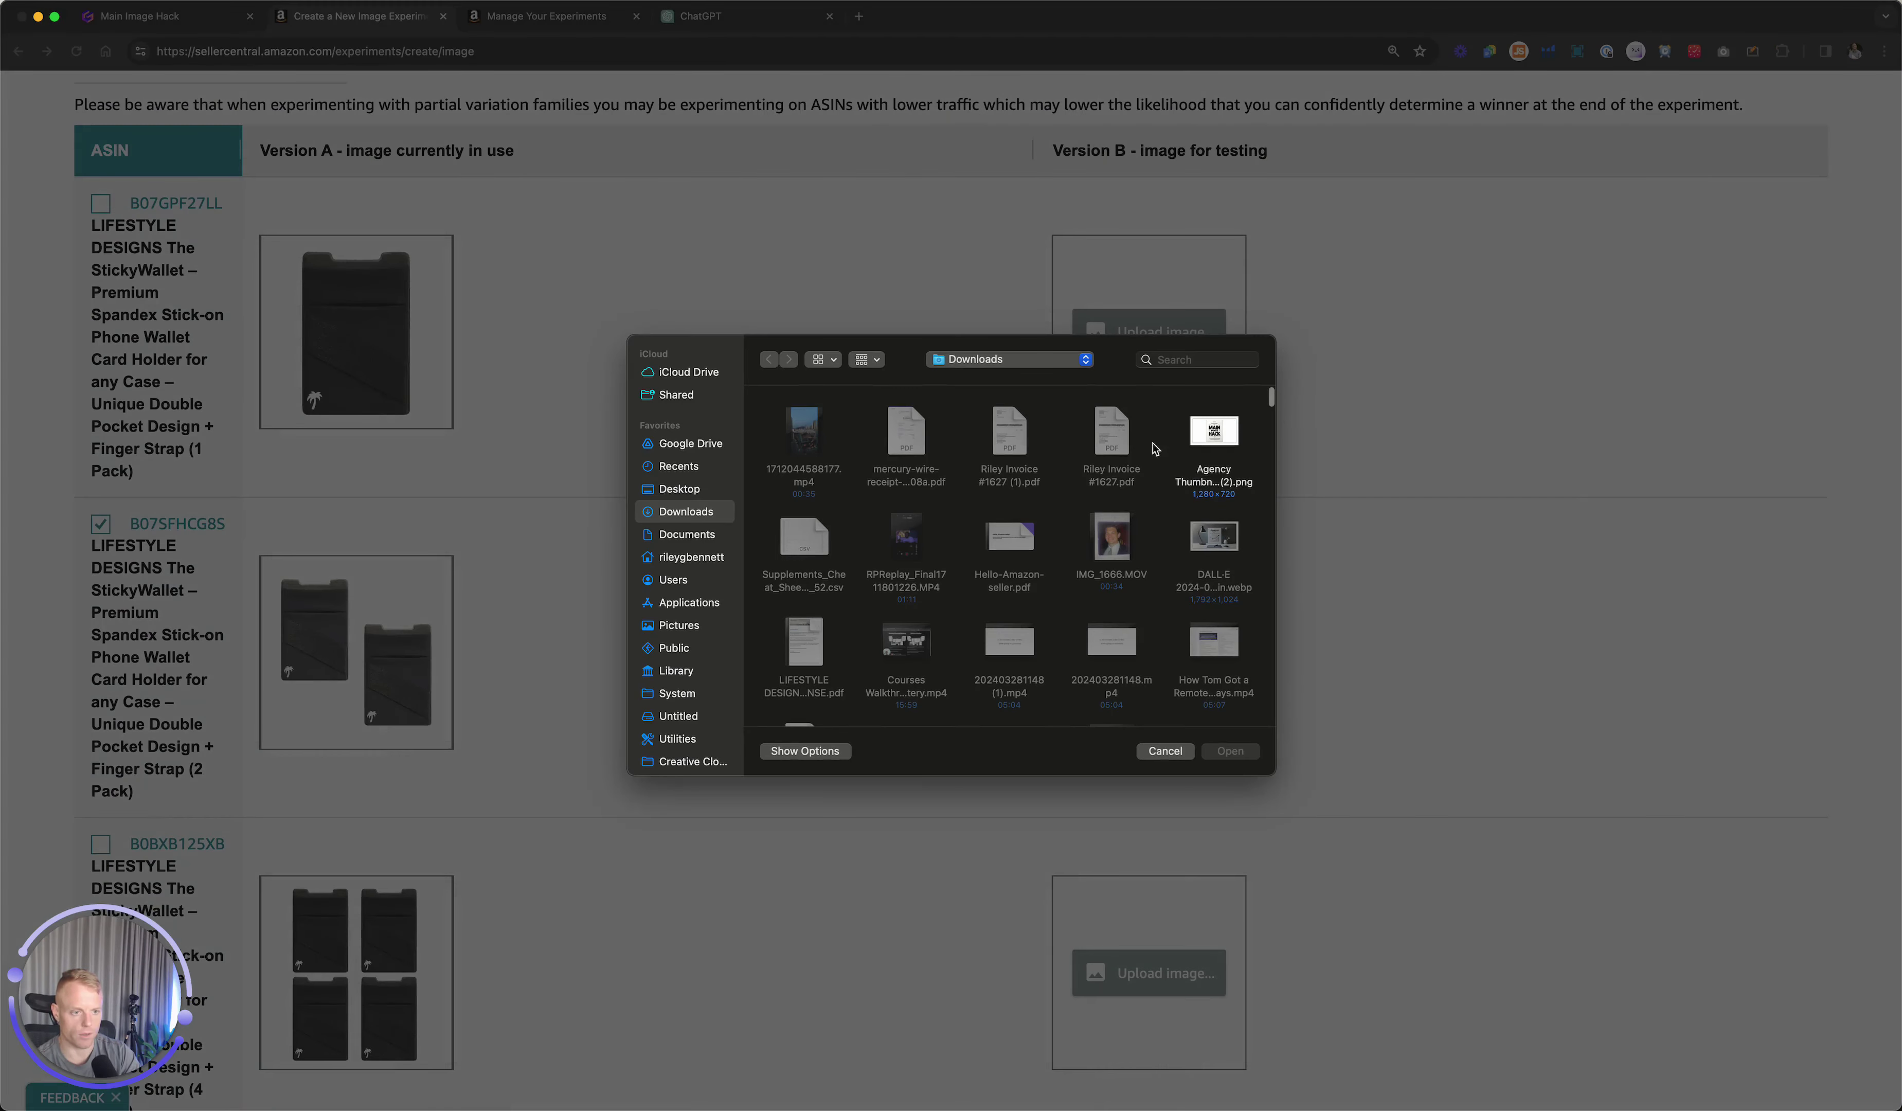
{"action": "left_click", "coordinate": [1211, 365]}
{"action": "type", "text": "stickywallet"}
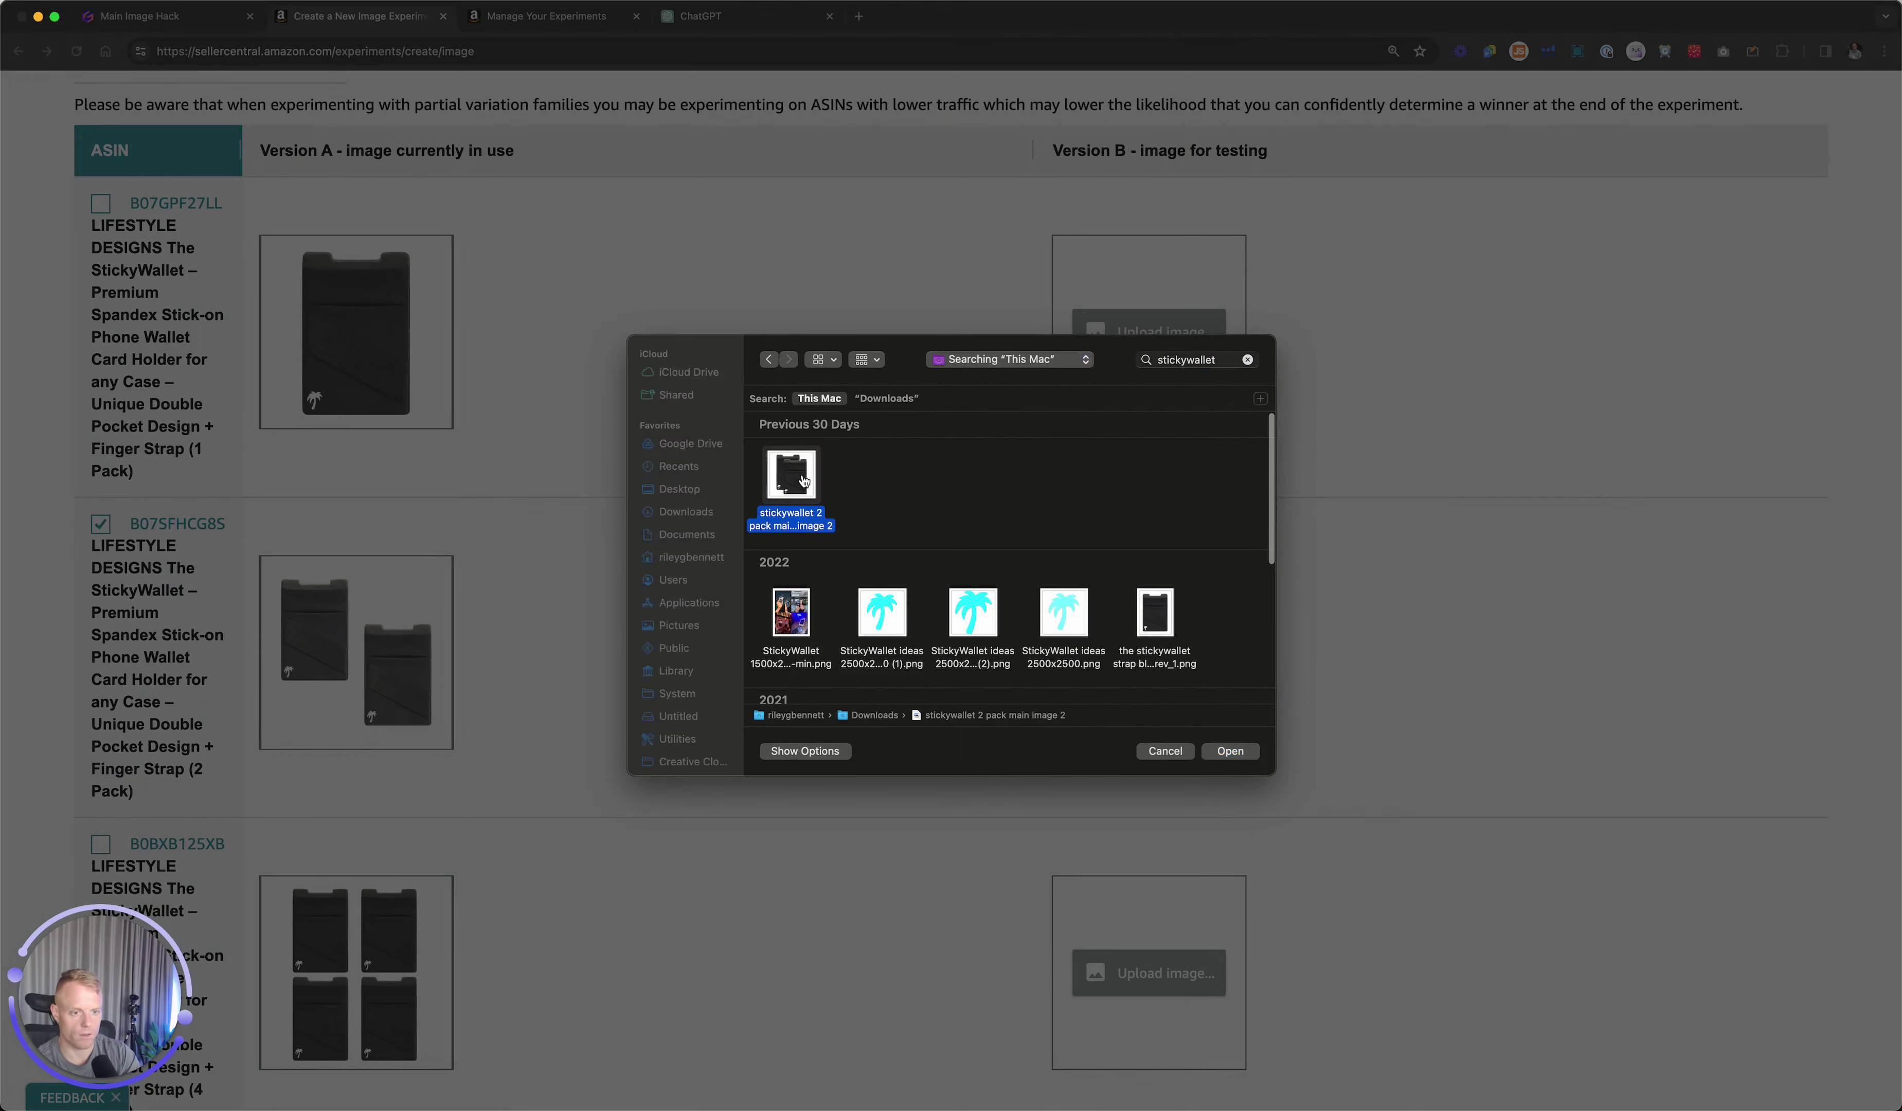
{"action": "double_click", "coordinate": [791, 473]}
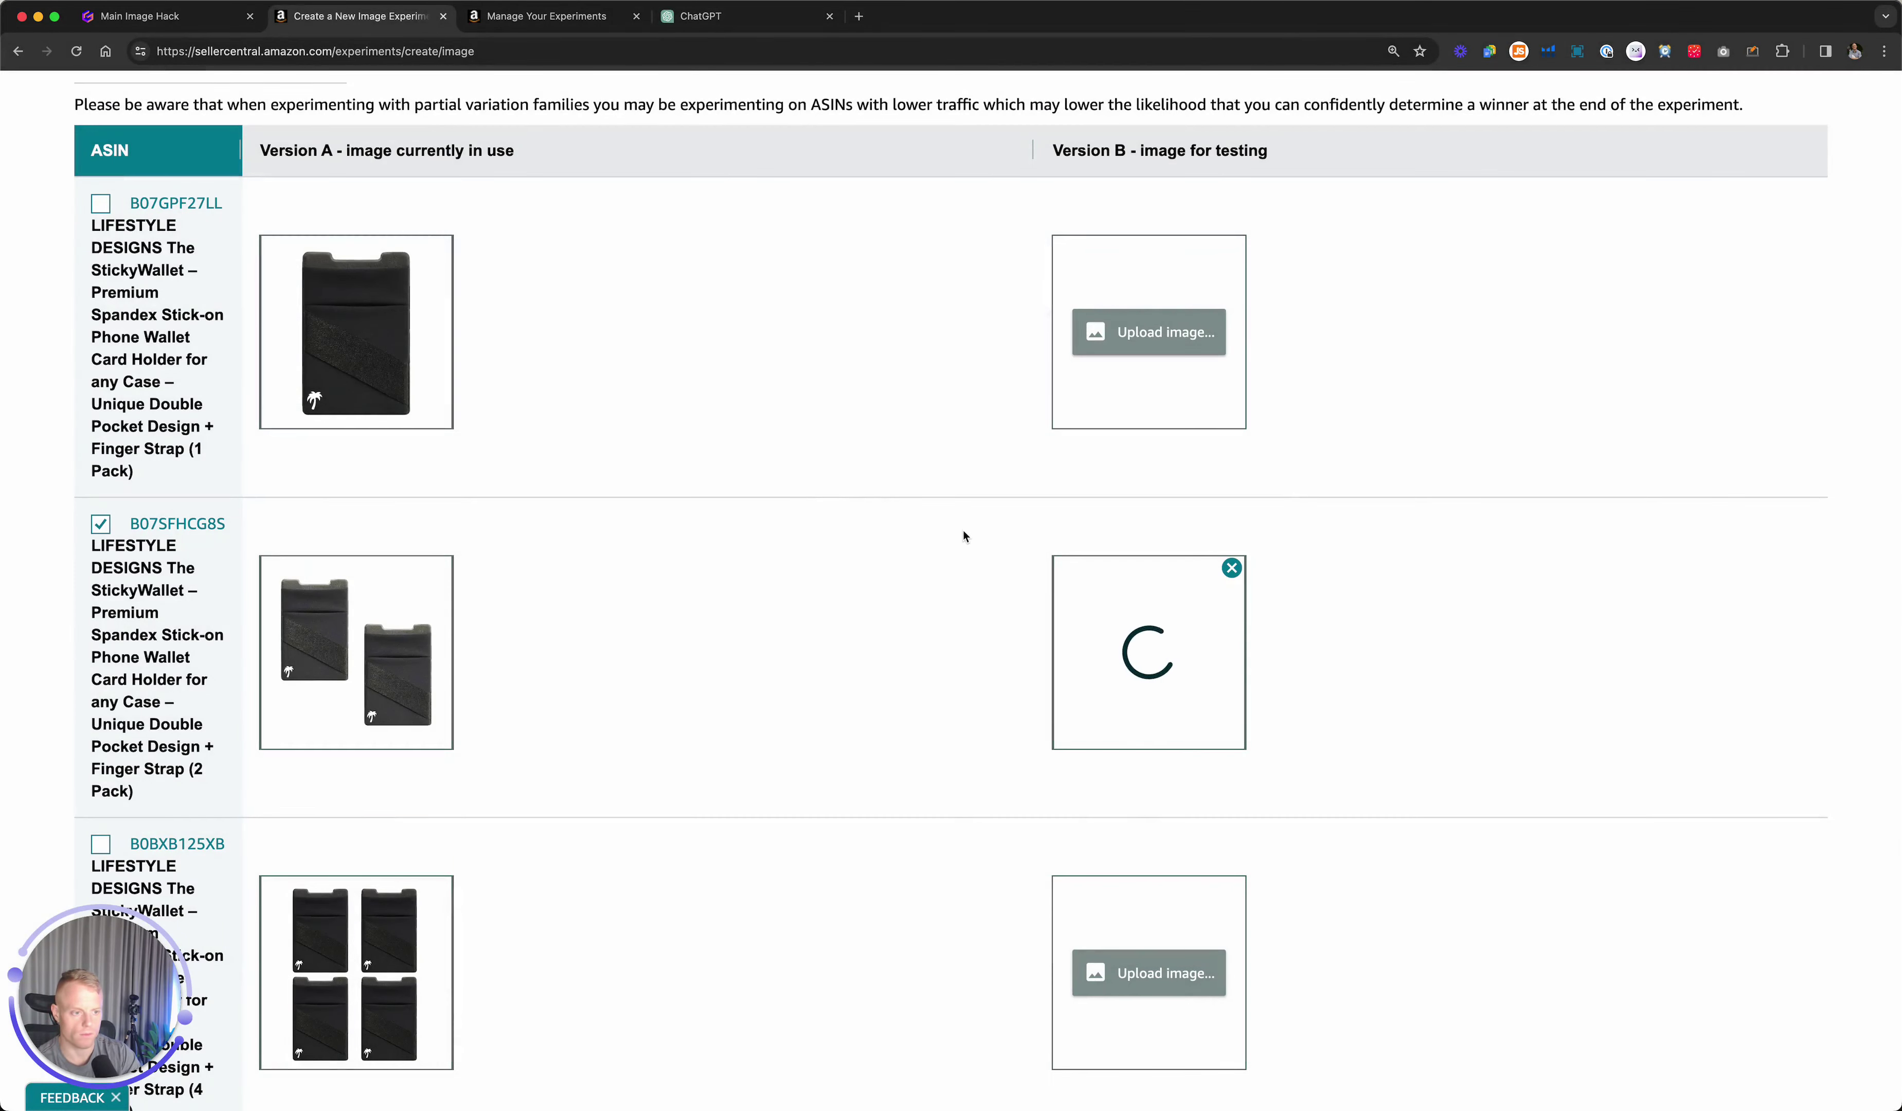
{"action": "scroll", "coordinate": [1005, 554], "scroll_direction": "down", "scroll_amount": 3}
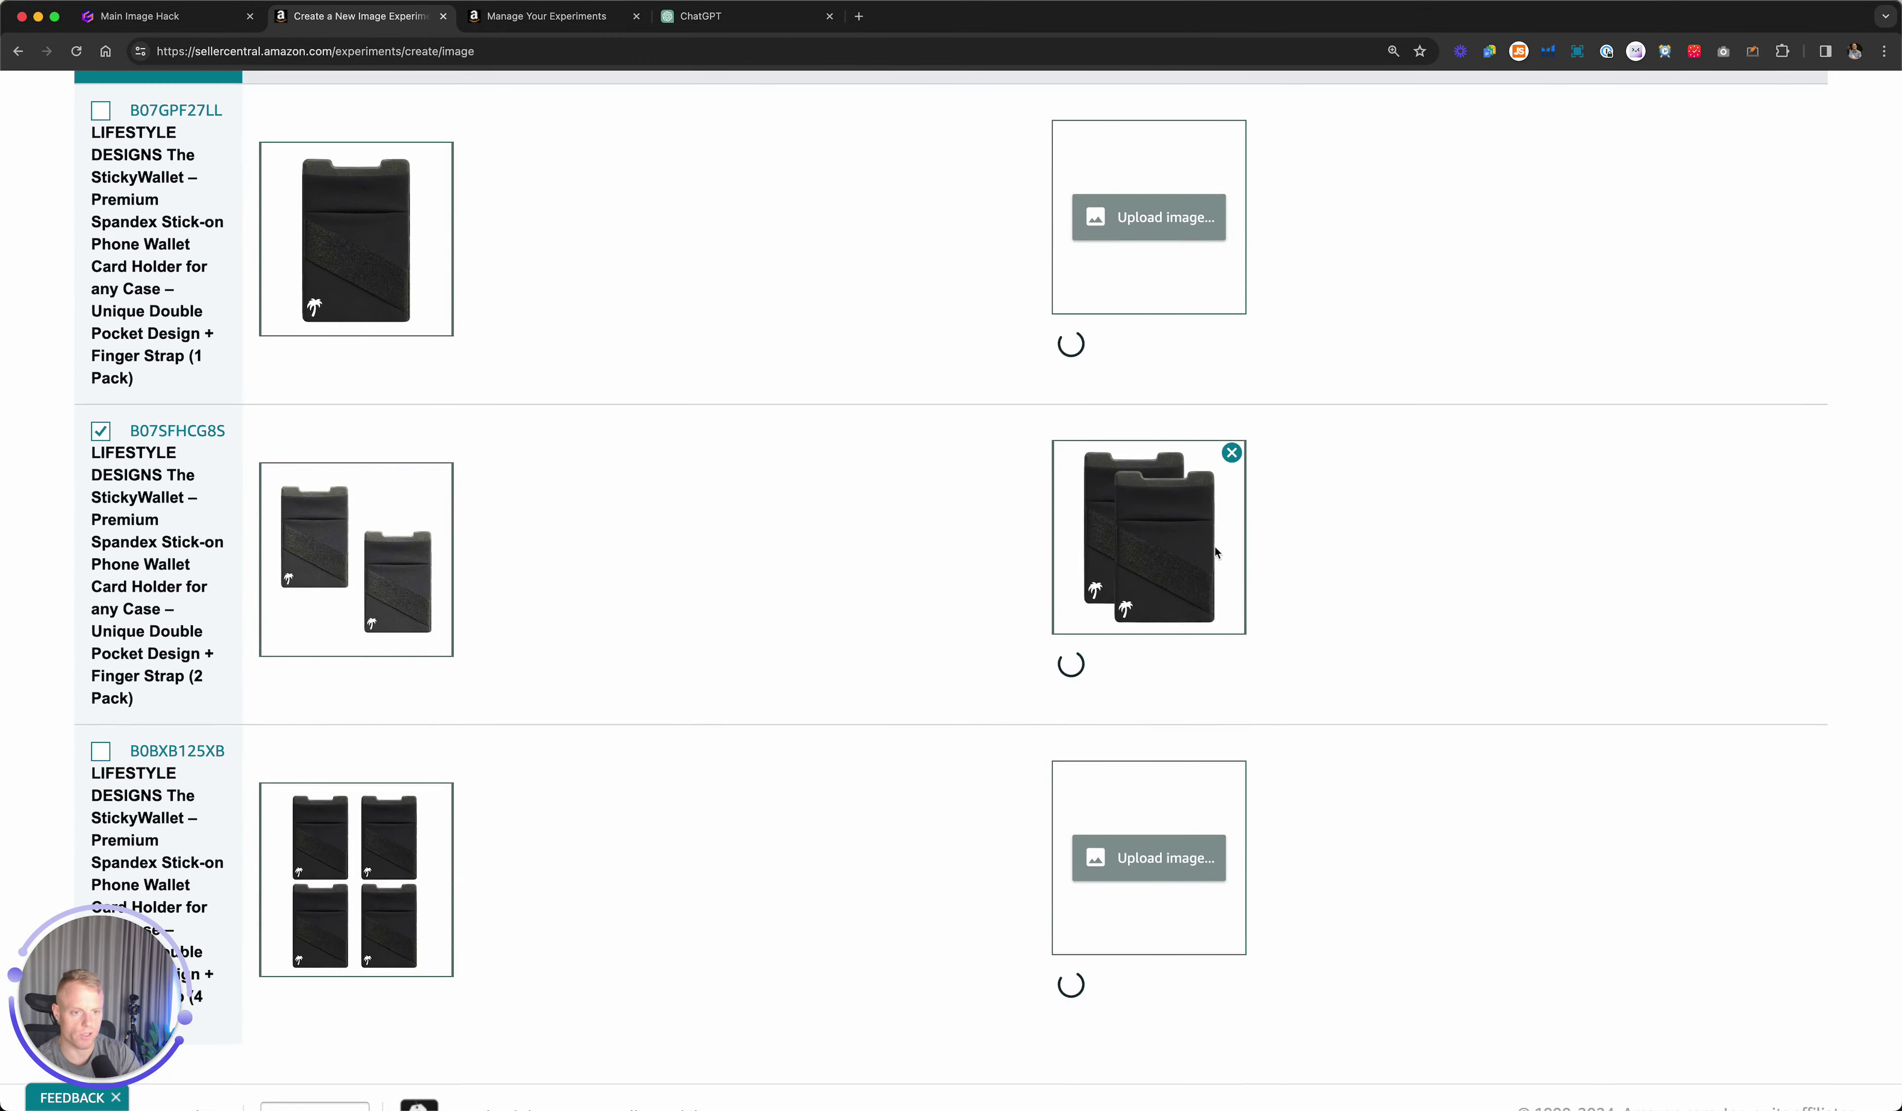
Return to the top of the dashboard, where the B09Q11WZDV experiment awaits content approval.
{"action": "scroll", "coordinate": [1219, 548], "scroll_direction": "up", "scroll_amount": 5}
{"action": "scroll", "coordinate": [1321, 593], "scroll_direction": "up", "scroll_amount": 4}
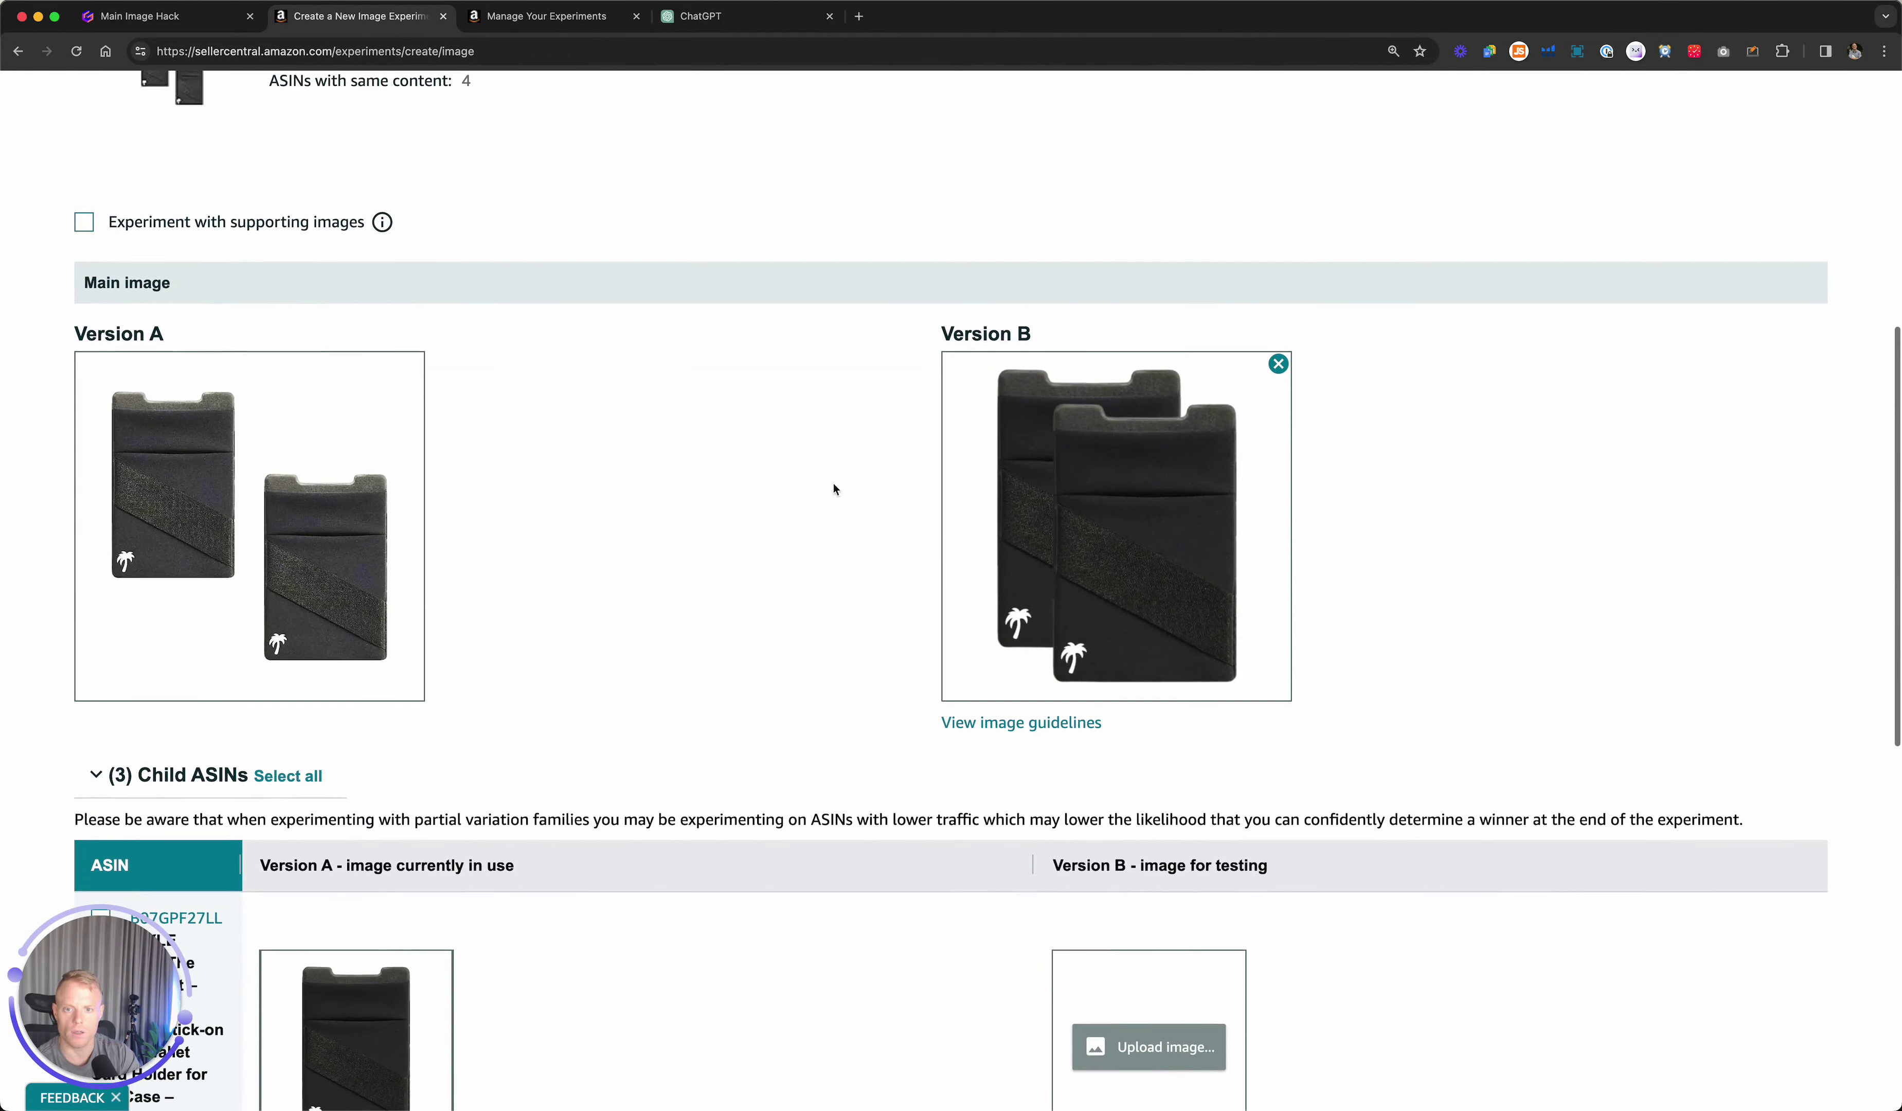
{"action": "scroll", "coordinate": [1096, 552], "scroll_direction": "up", "scroll_amount": 4}
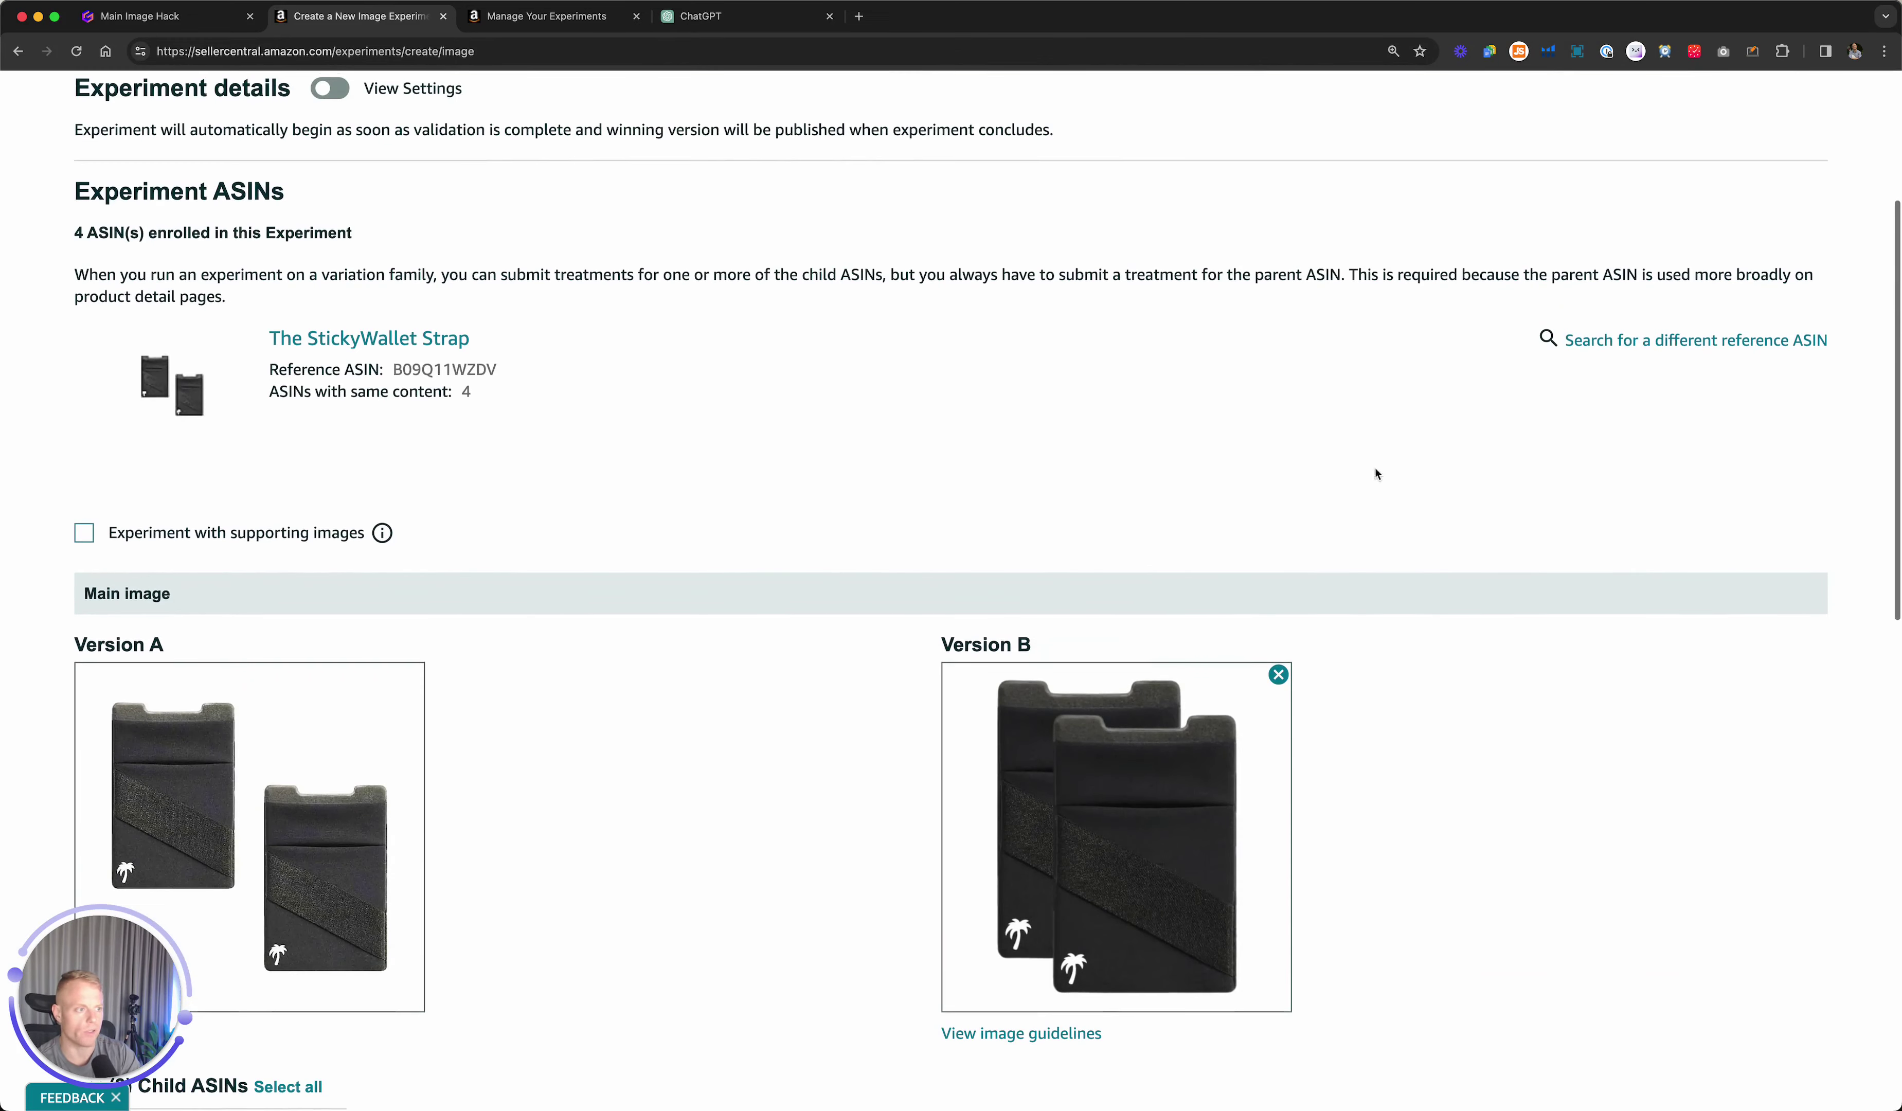
{"action": "scroll", "coordinate": [1506, 446], "scroll_direction": "up", "scroll_amount": 1}
{"action": "scroll", "coordinate": [1507, 446], "scroll_direction": "up", "scroll_amount": 3}
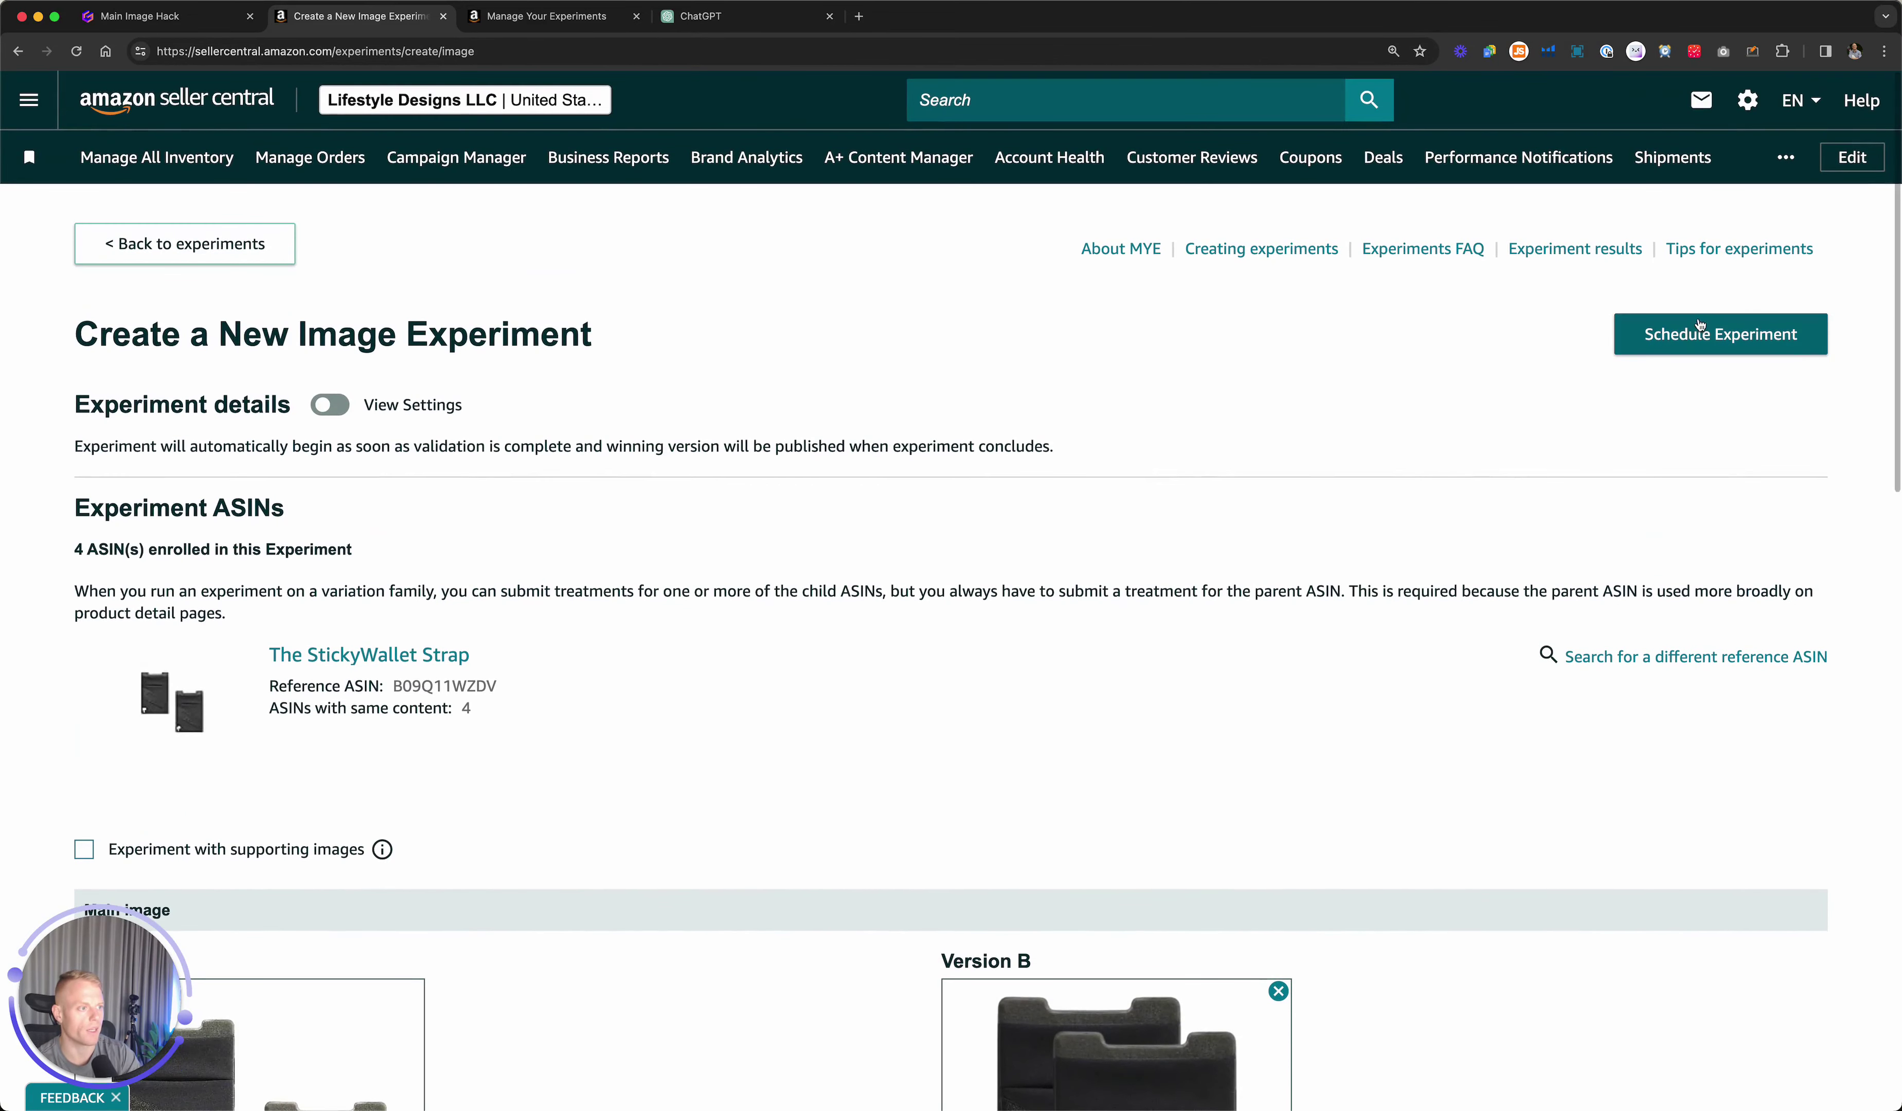
{"action": "left_click", "coordinate": [1675, 334]}
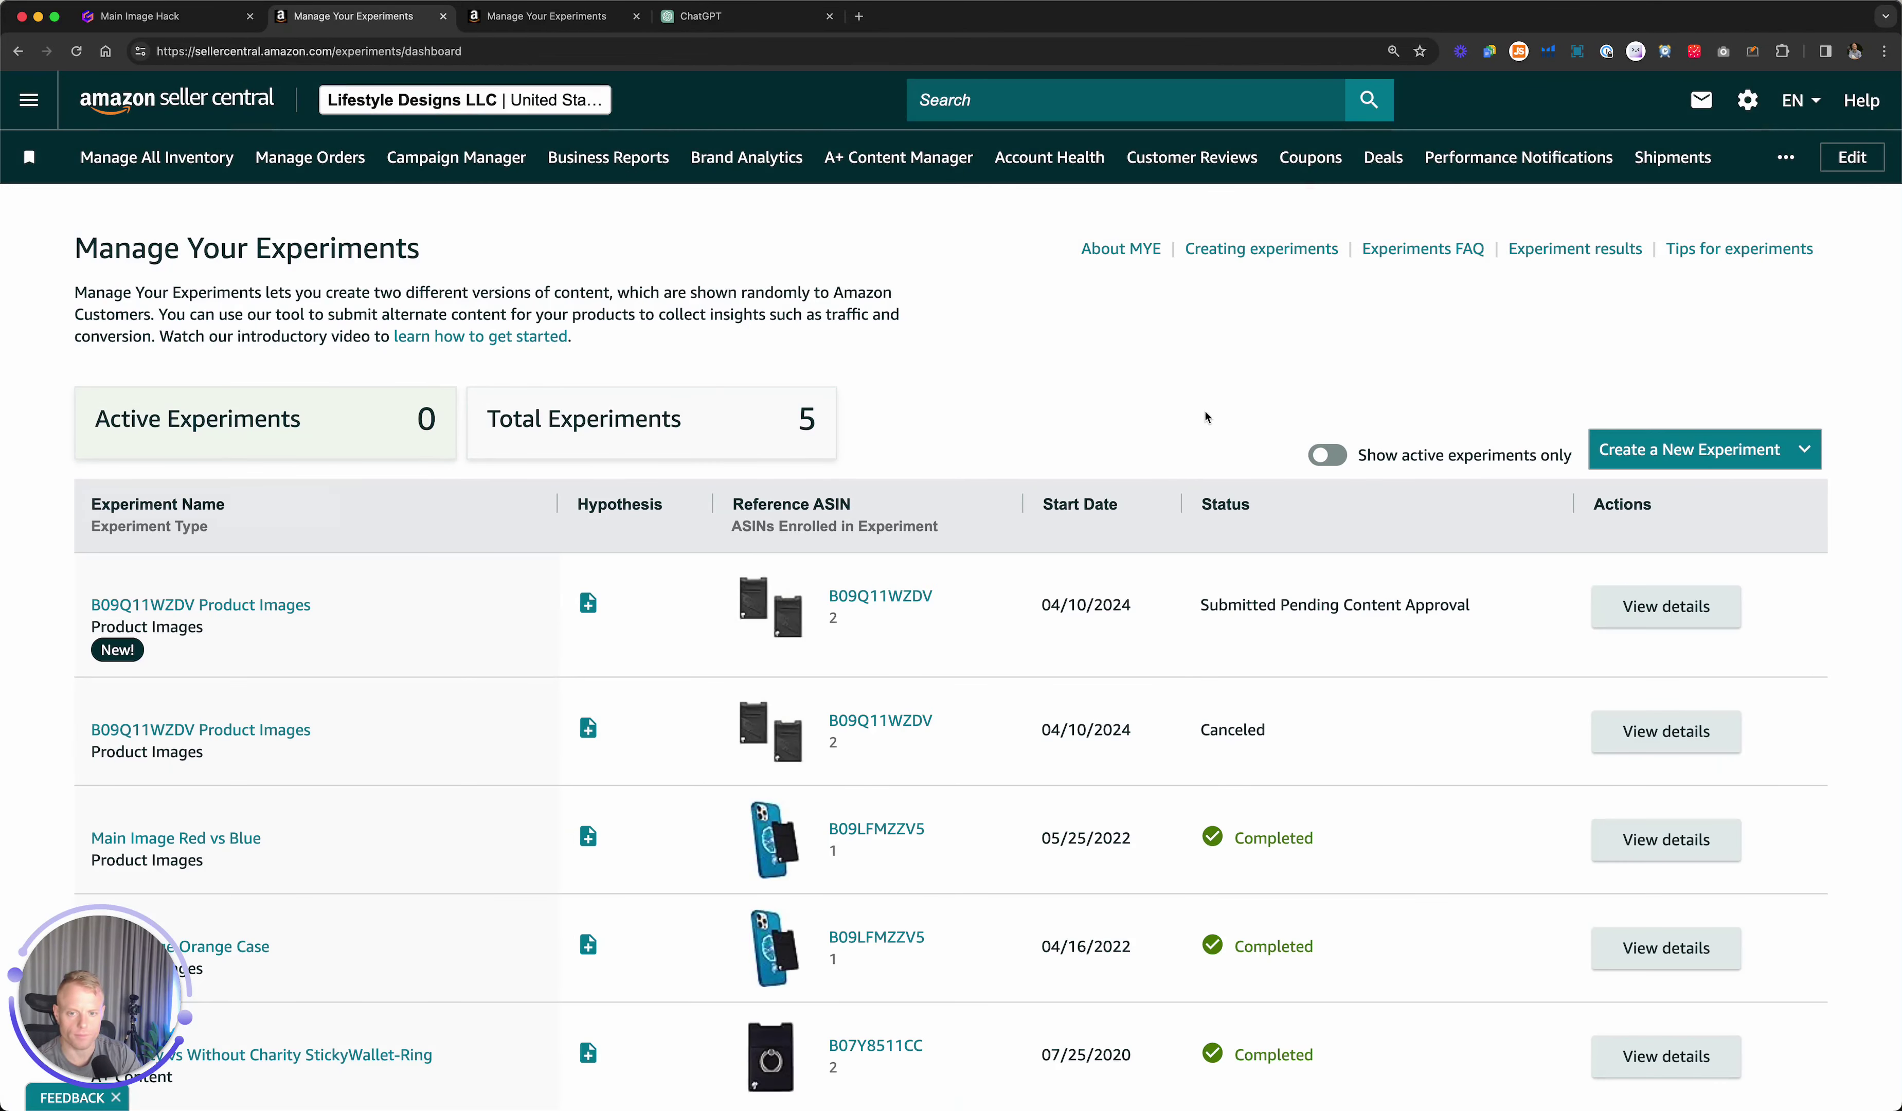
{"action": "scroll", "coordinate": [1206, 416], "scroll_direction": "down", "scroll_amount": 1}
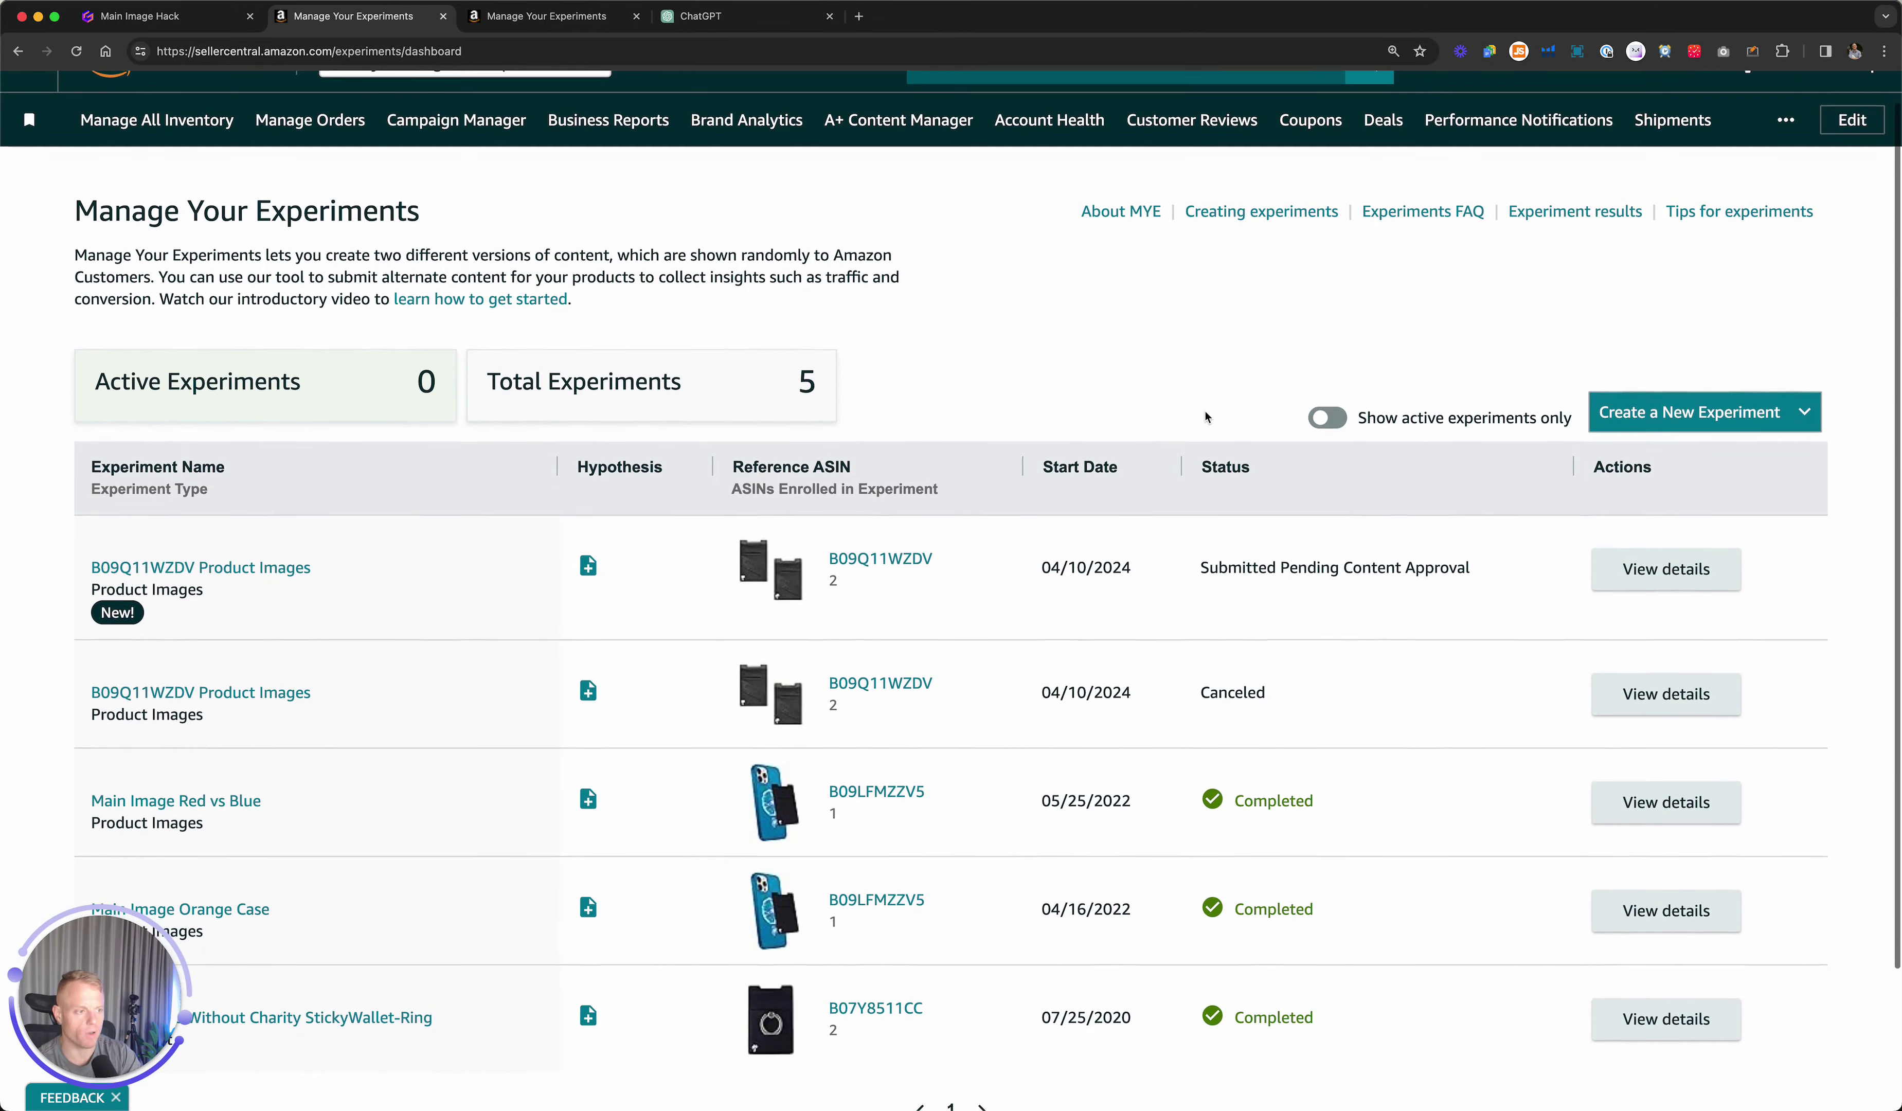
{"action": "scroll", "coordinate": [1313, 584], "scroll_direction": "down", "scroll_amount": 1}
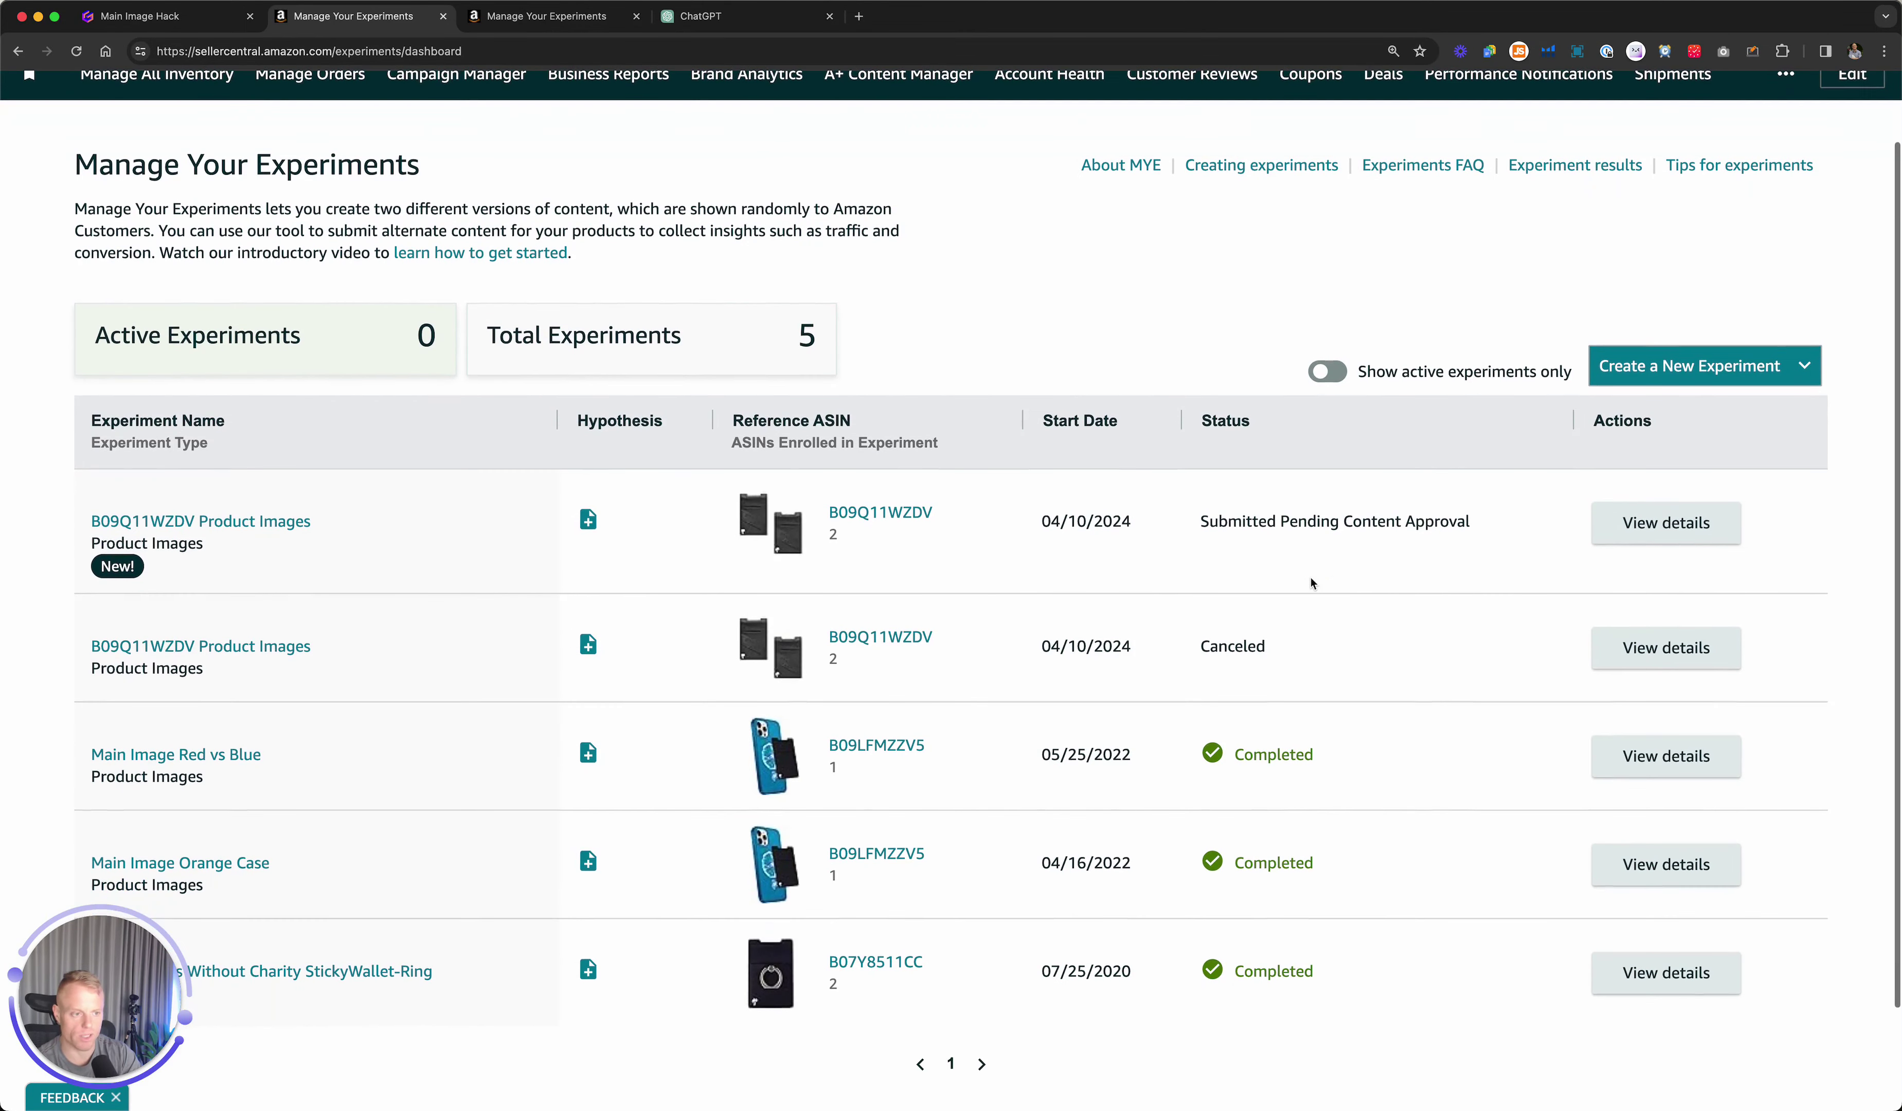
{"action": "left_click", "coordinate": [1667, 532]}
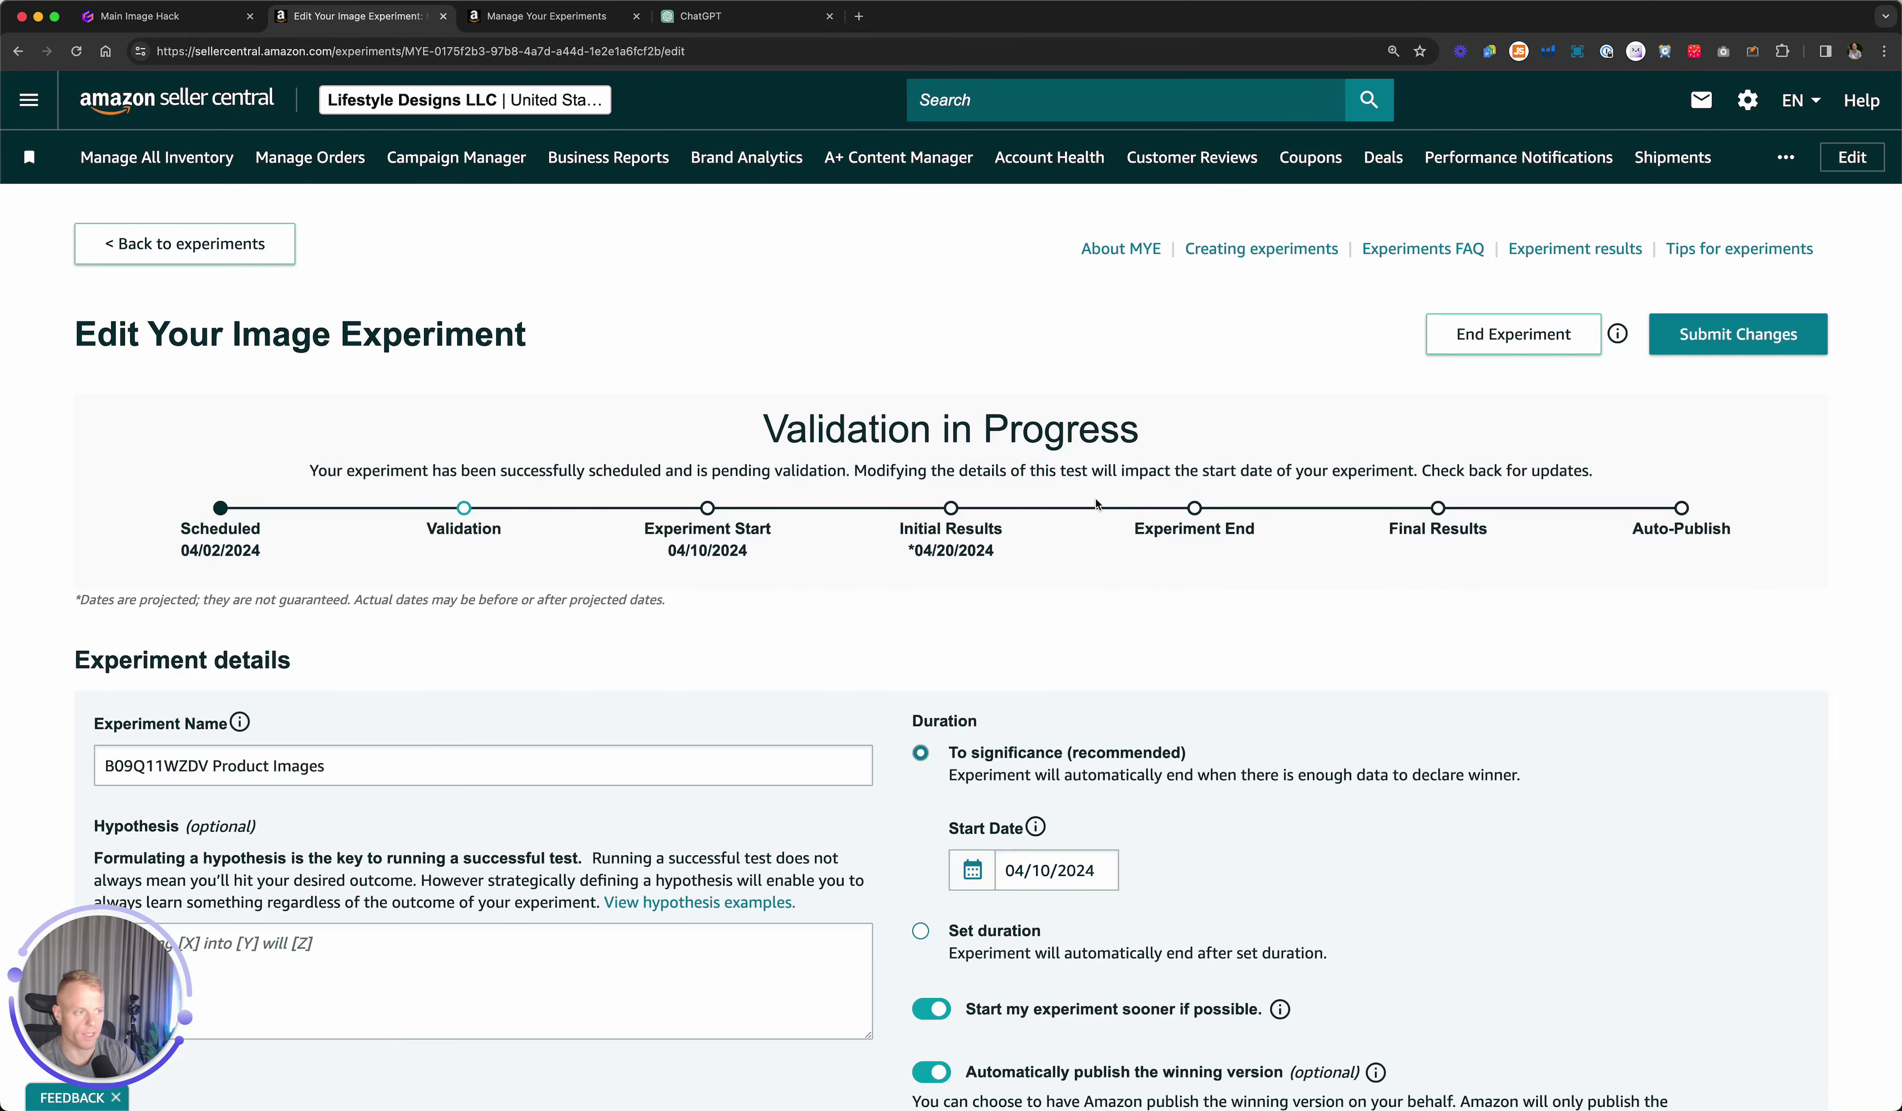
{"action": "scroll", "coordinate": [1098, 505], "scroll_direction": "down", "scroll_amount": 4}
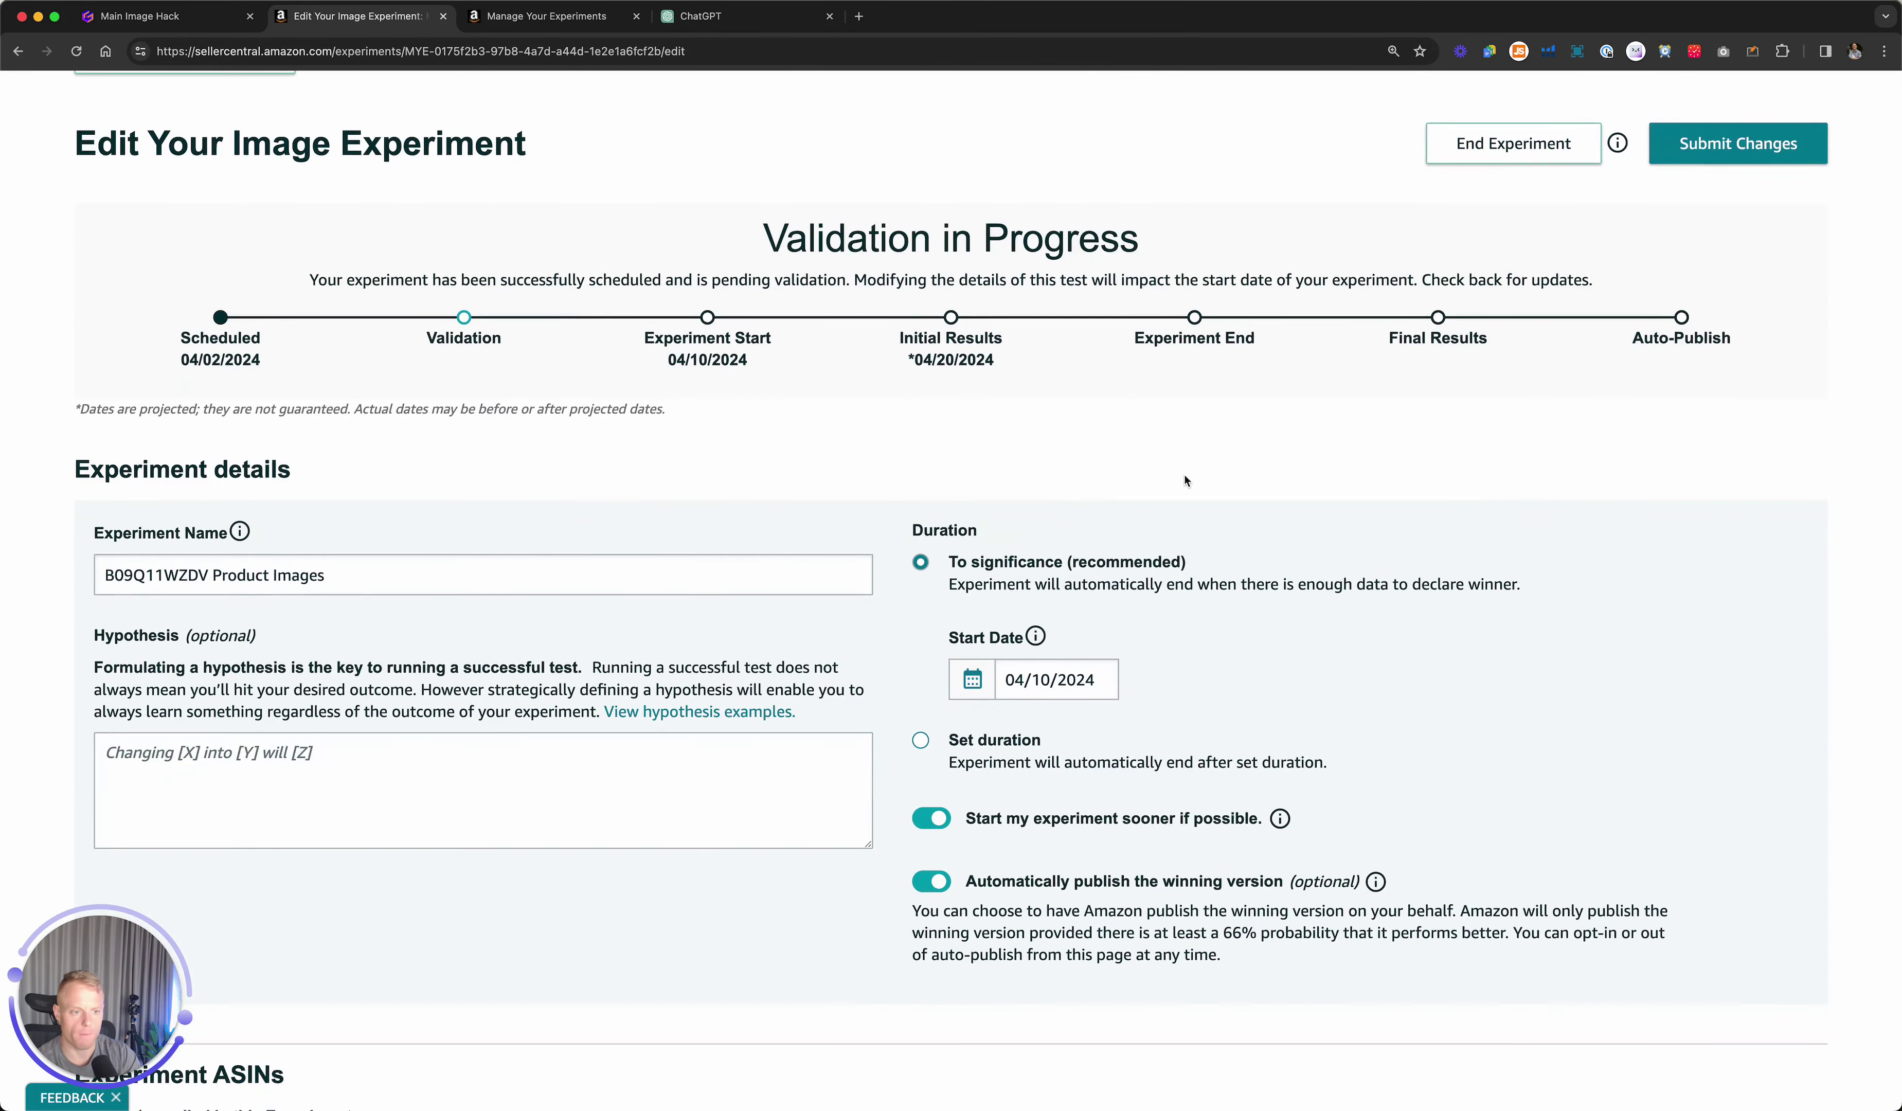
{"action": "scroll", "coordinate": [1187, 483], "scroll_direction": "down", "scroll_amount": 3}
{"action": "scroll", "coordinate": [1068, 526], "scroll_direction": "down", "scroll_amount": 1}
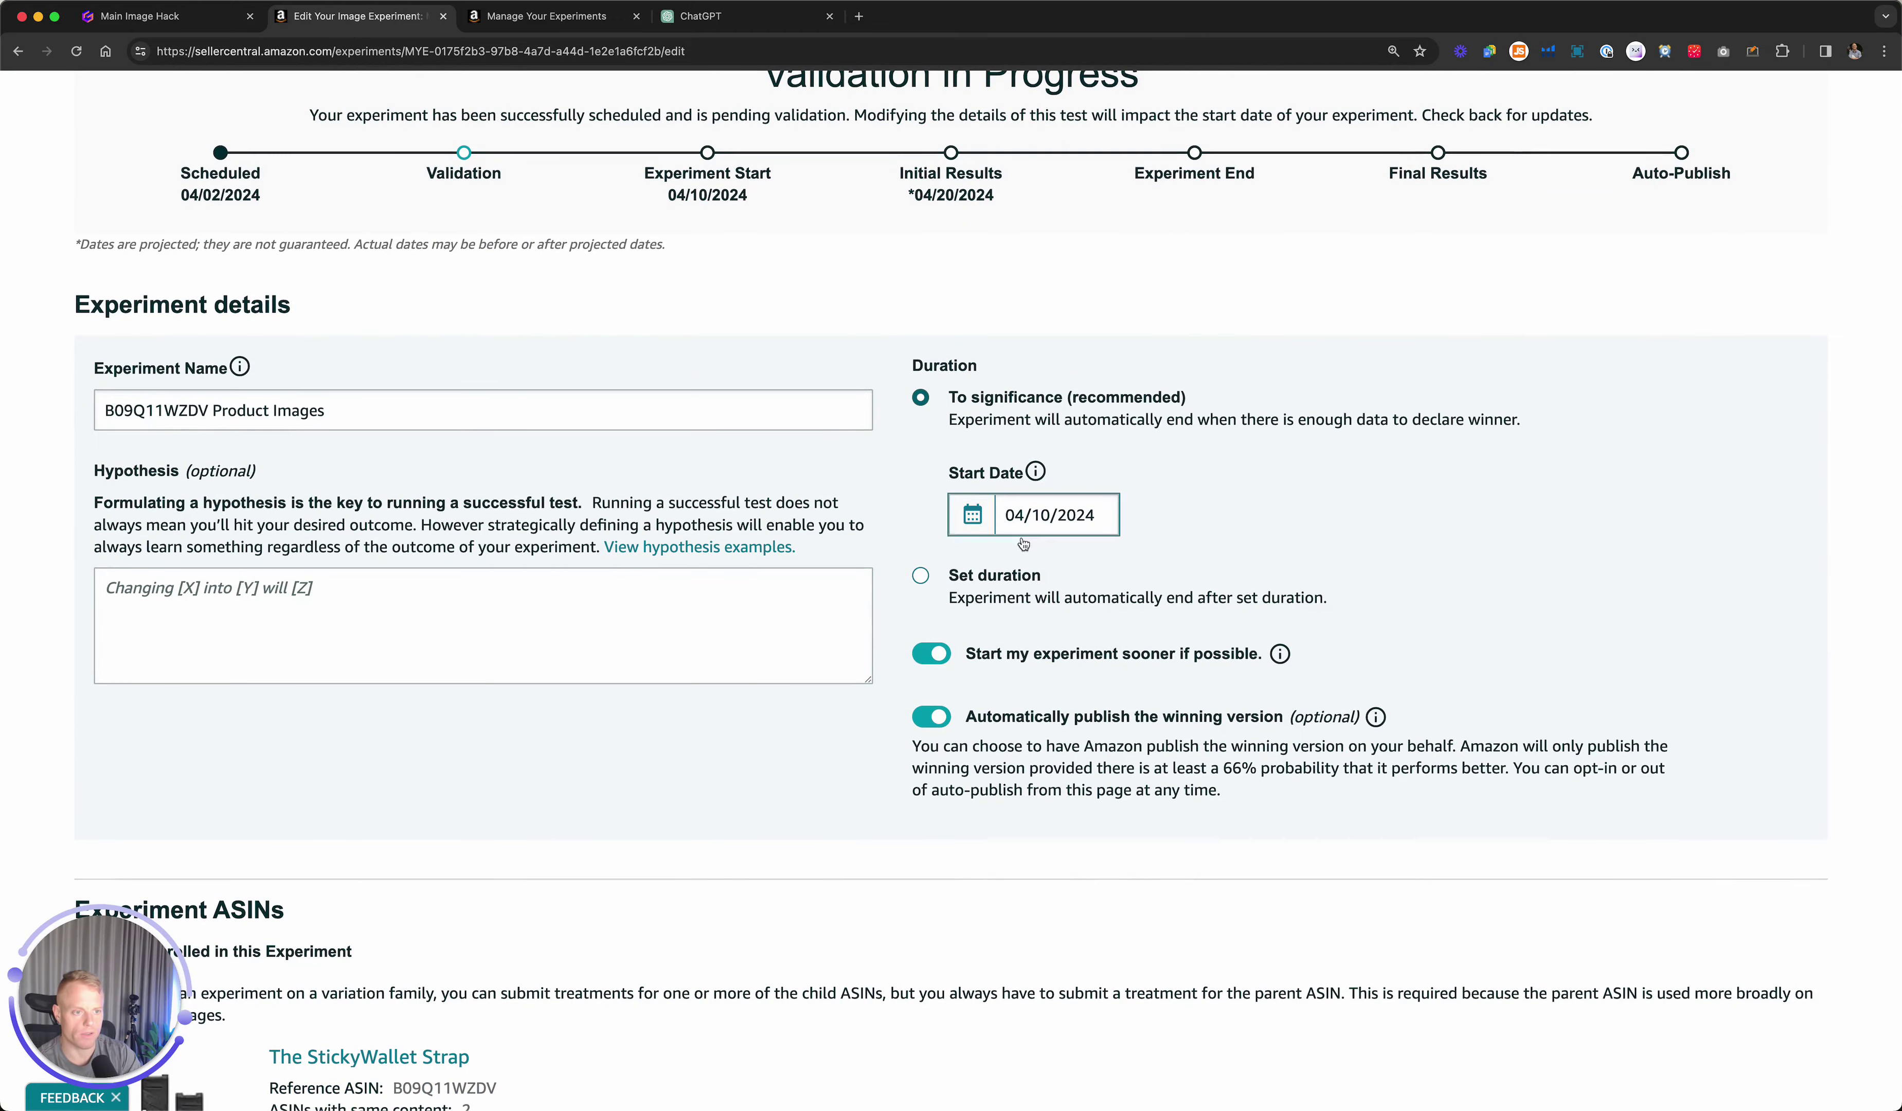
{"action": "left_click", "coordinate": [975, 582]}
{"action": "left_click", "coordinate": [1112, 596]}
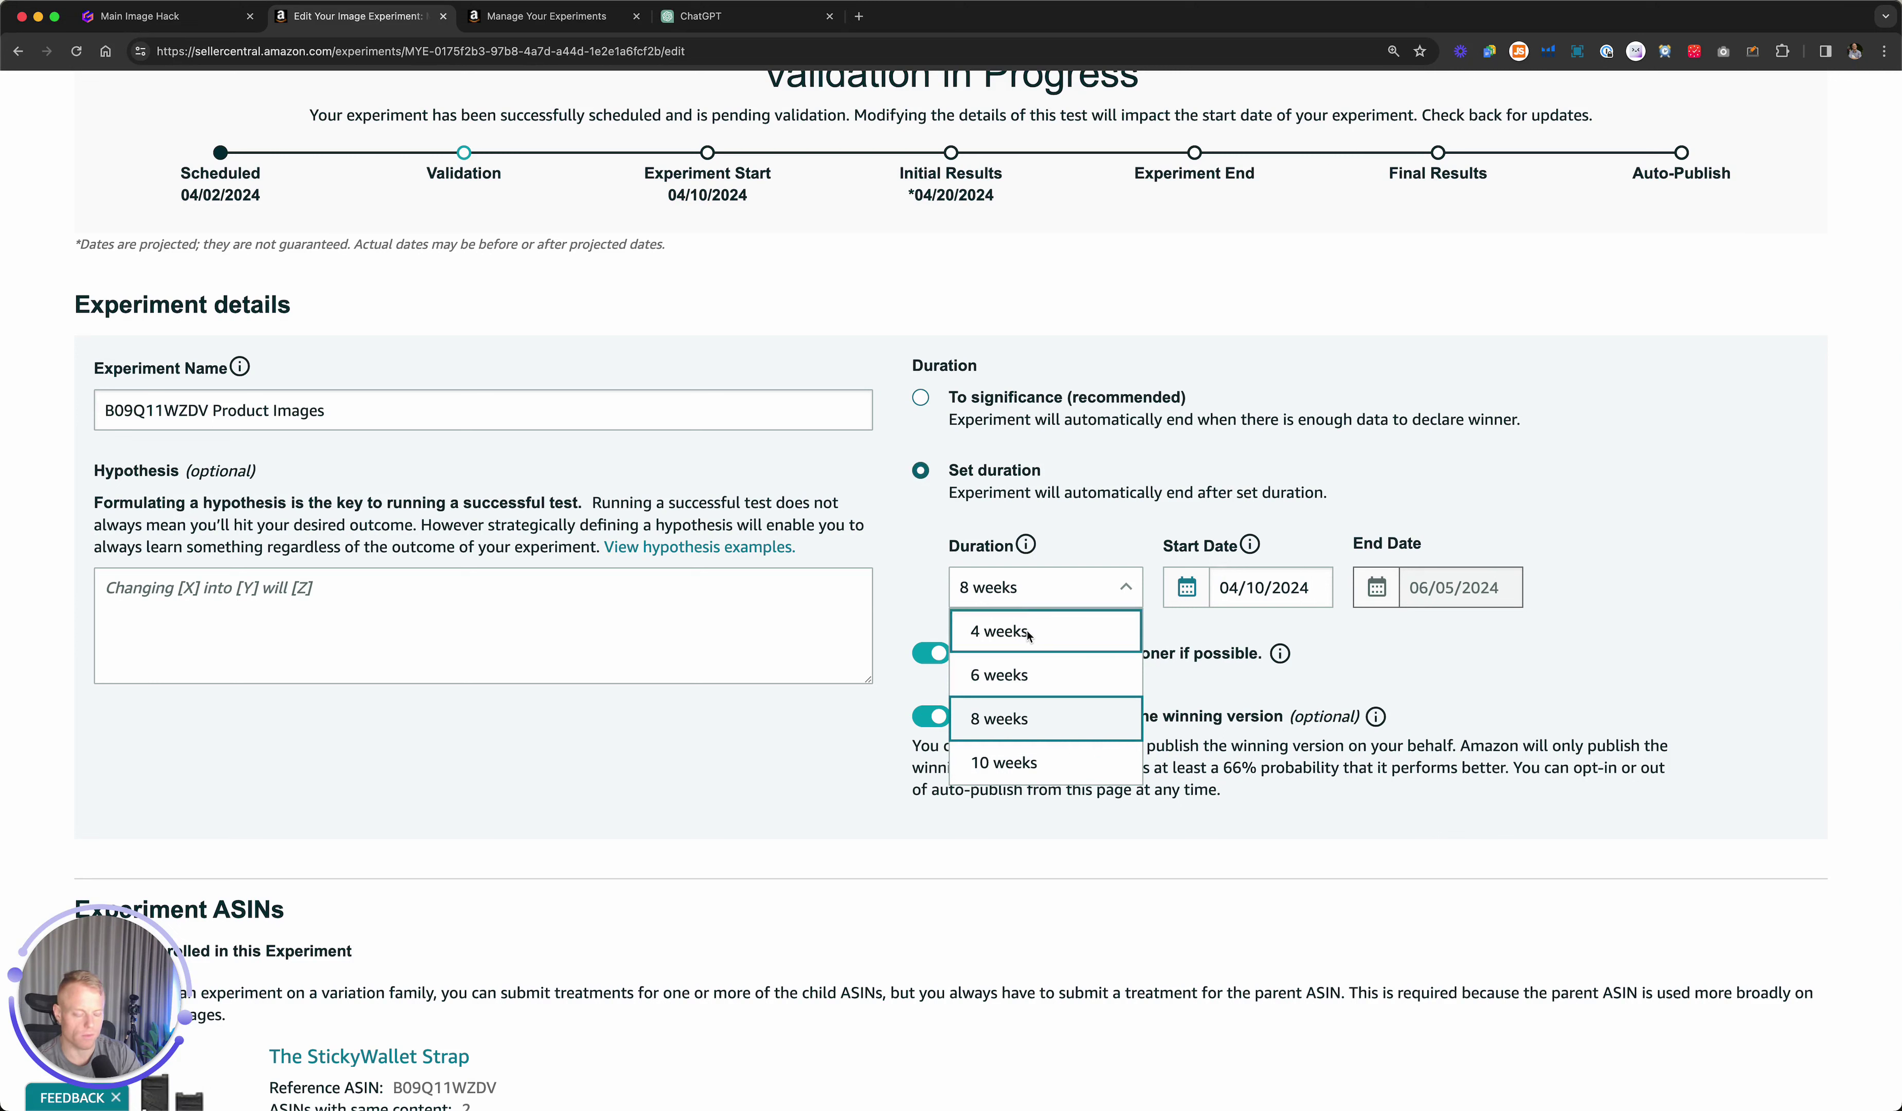
{"action": "left_click", "coordinate": [1065, 633]}
{"action": "scroll", "coordinate": [1228, 670], "scroll_direction": "up", "scroll_amount": 2}
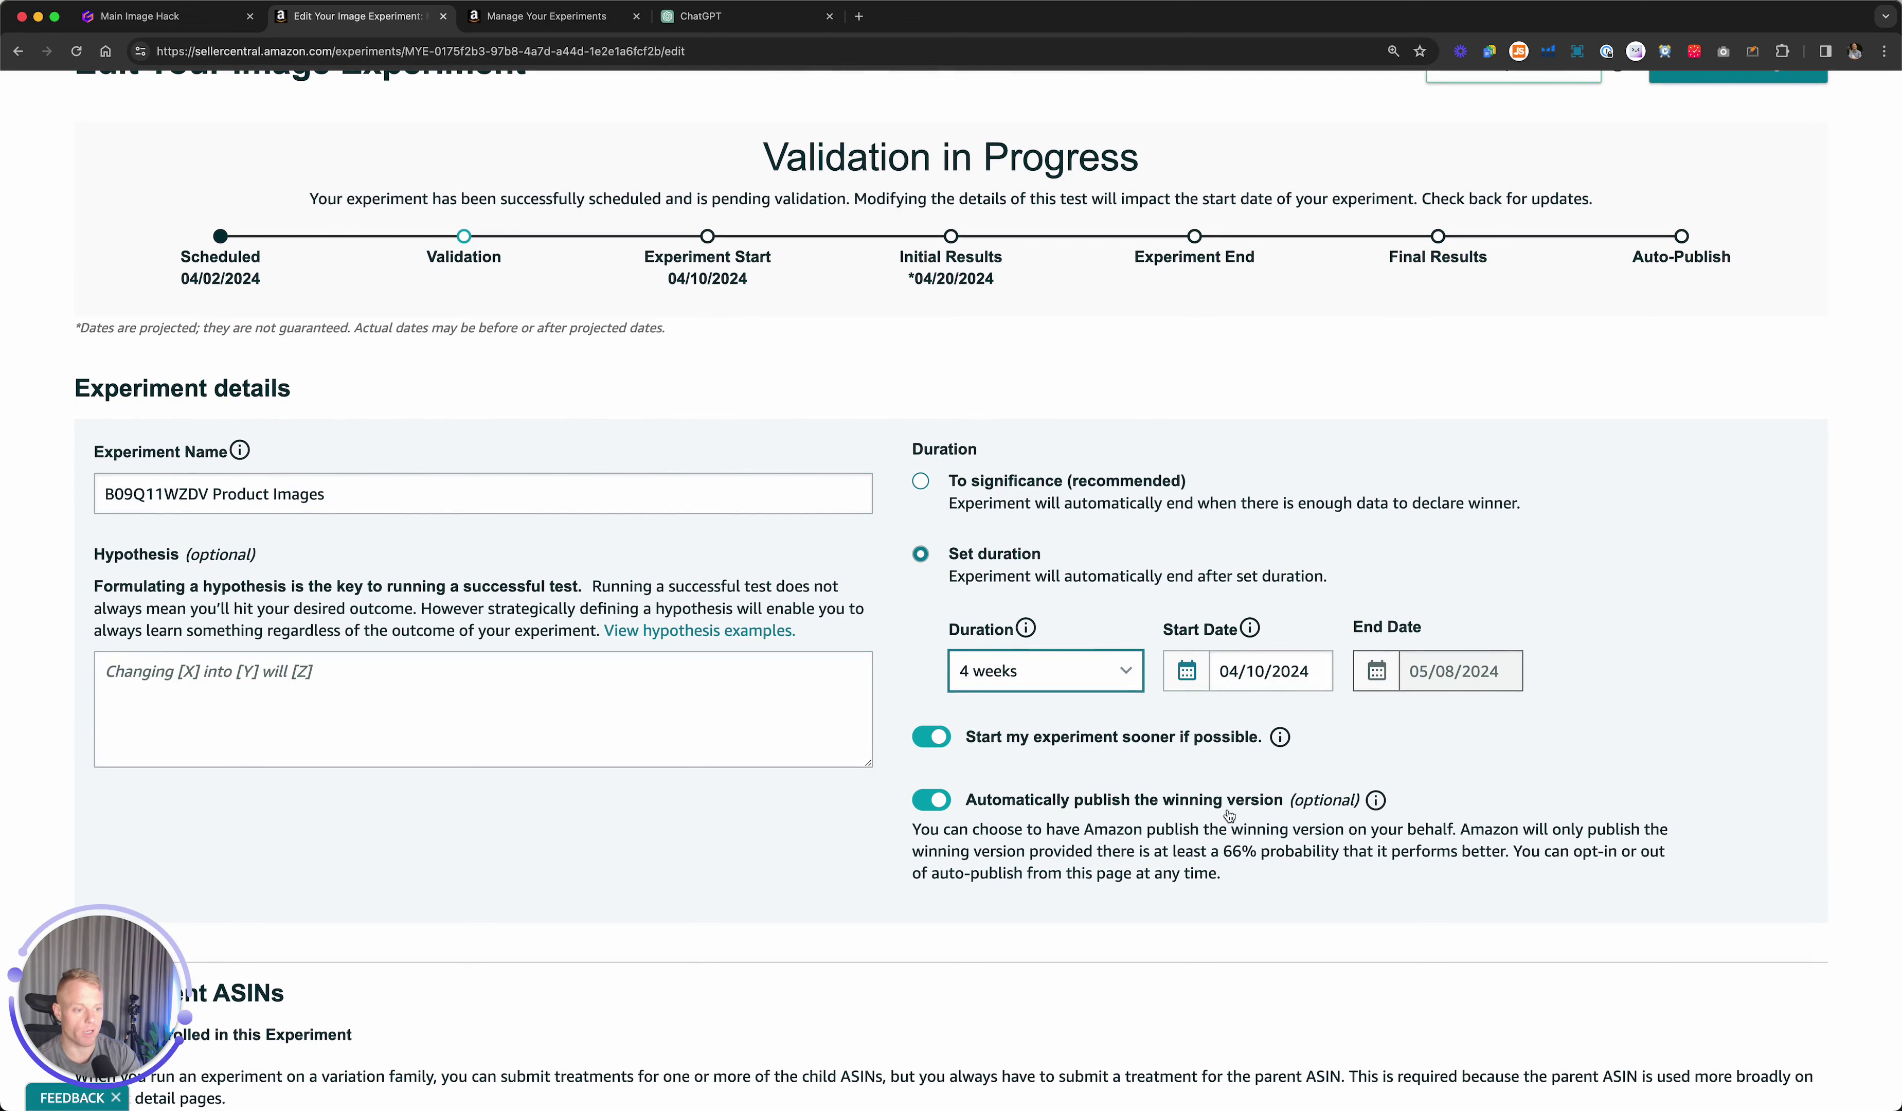
{"action": "scroll", "coordinate": [1338, 807], "scroll_direction": "down", "scroll_amount": 1}
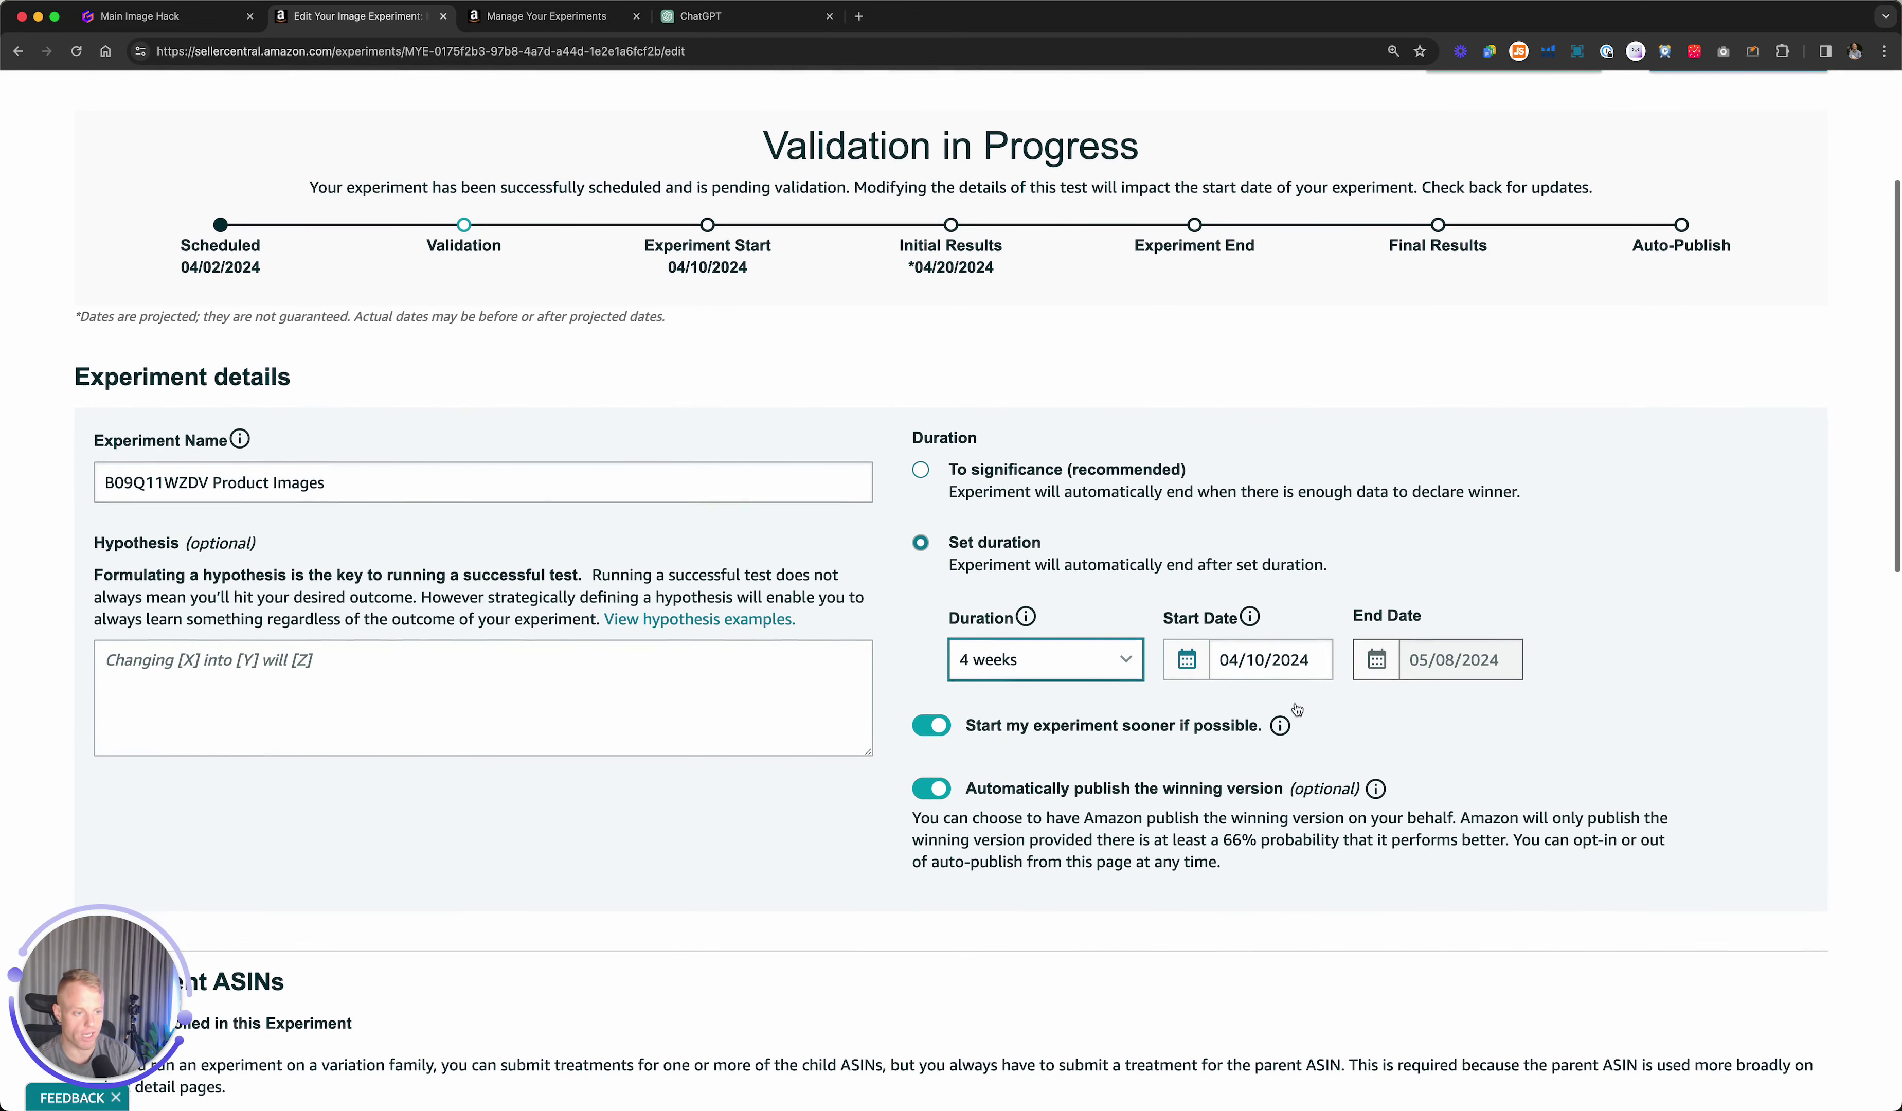
{"action": "left_click", "coordinate": [1272, 666]}
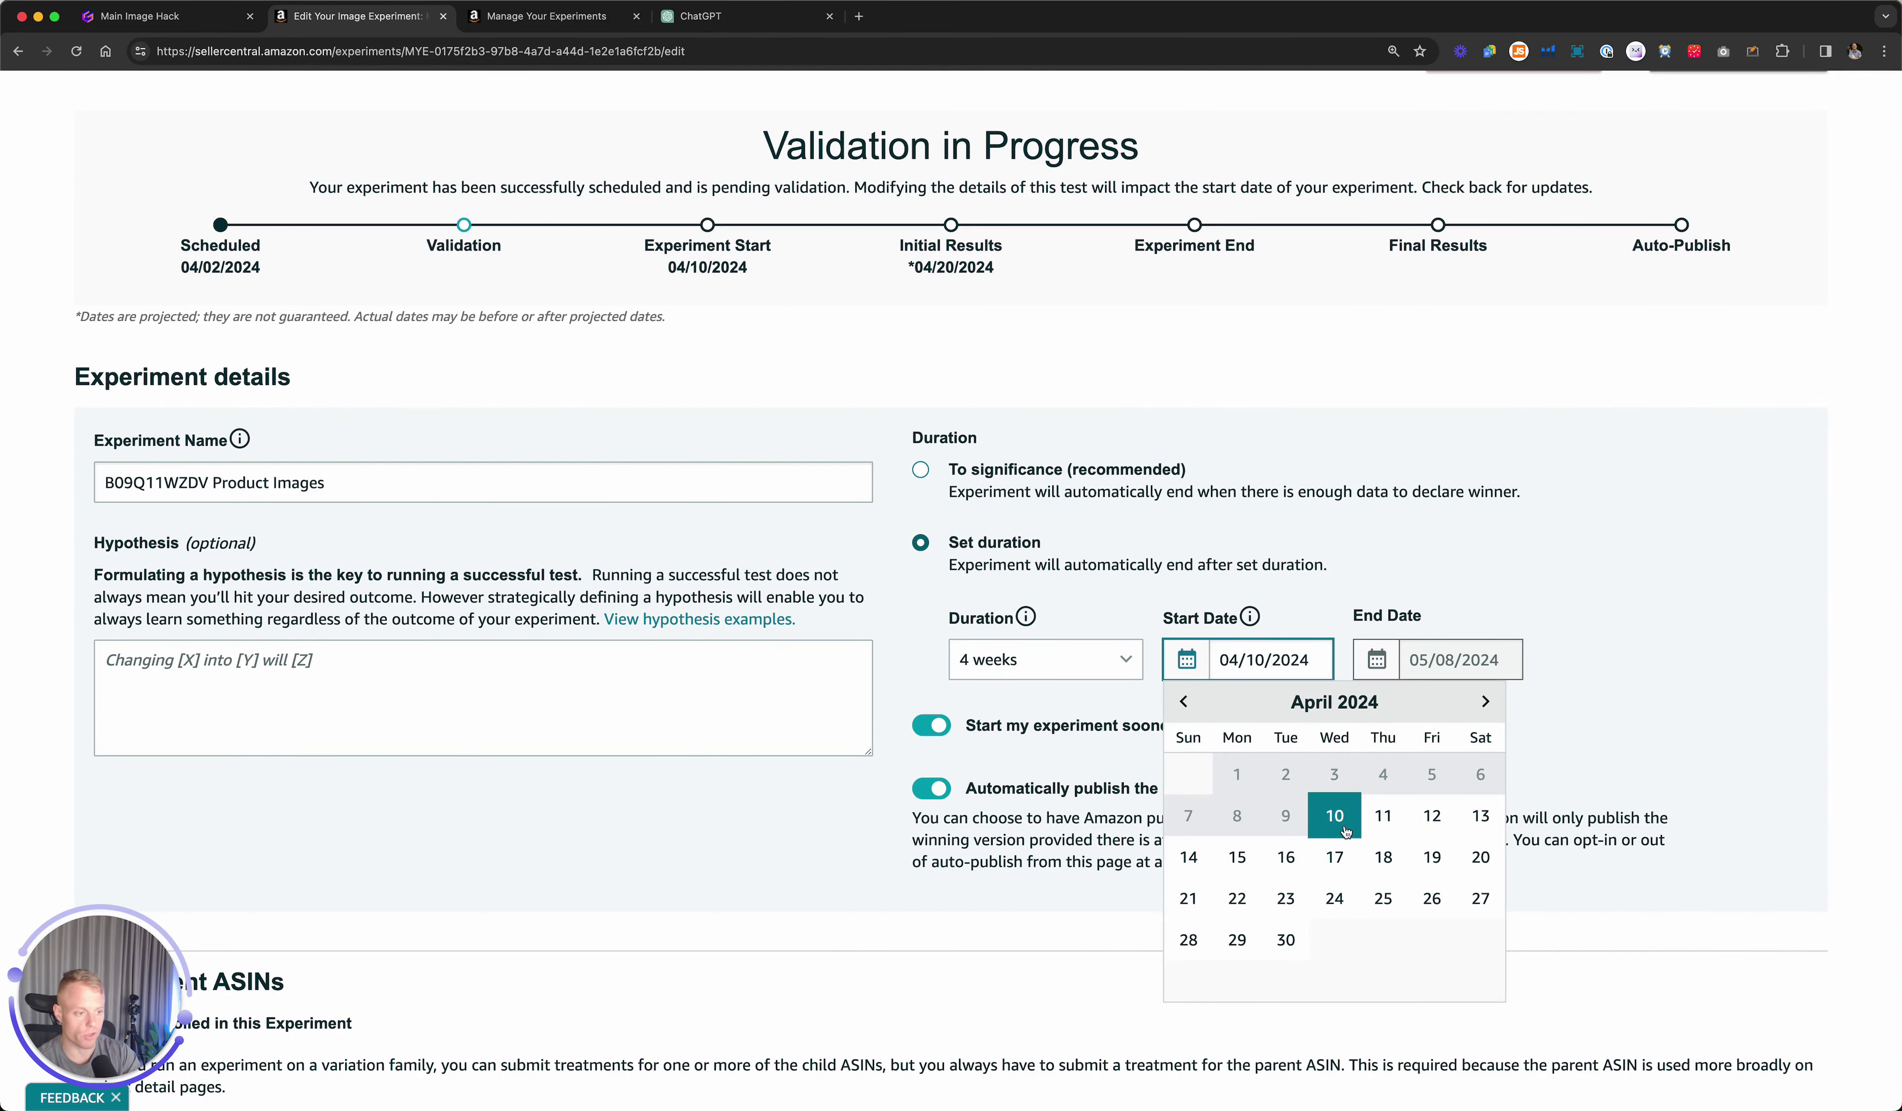
{"action": "left_click", "coordinate": [1541, 786]}
{"action": "scroll", "coordinate": [1244, 786], "scroll_direction": "down", "scroll_amount": 10}
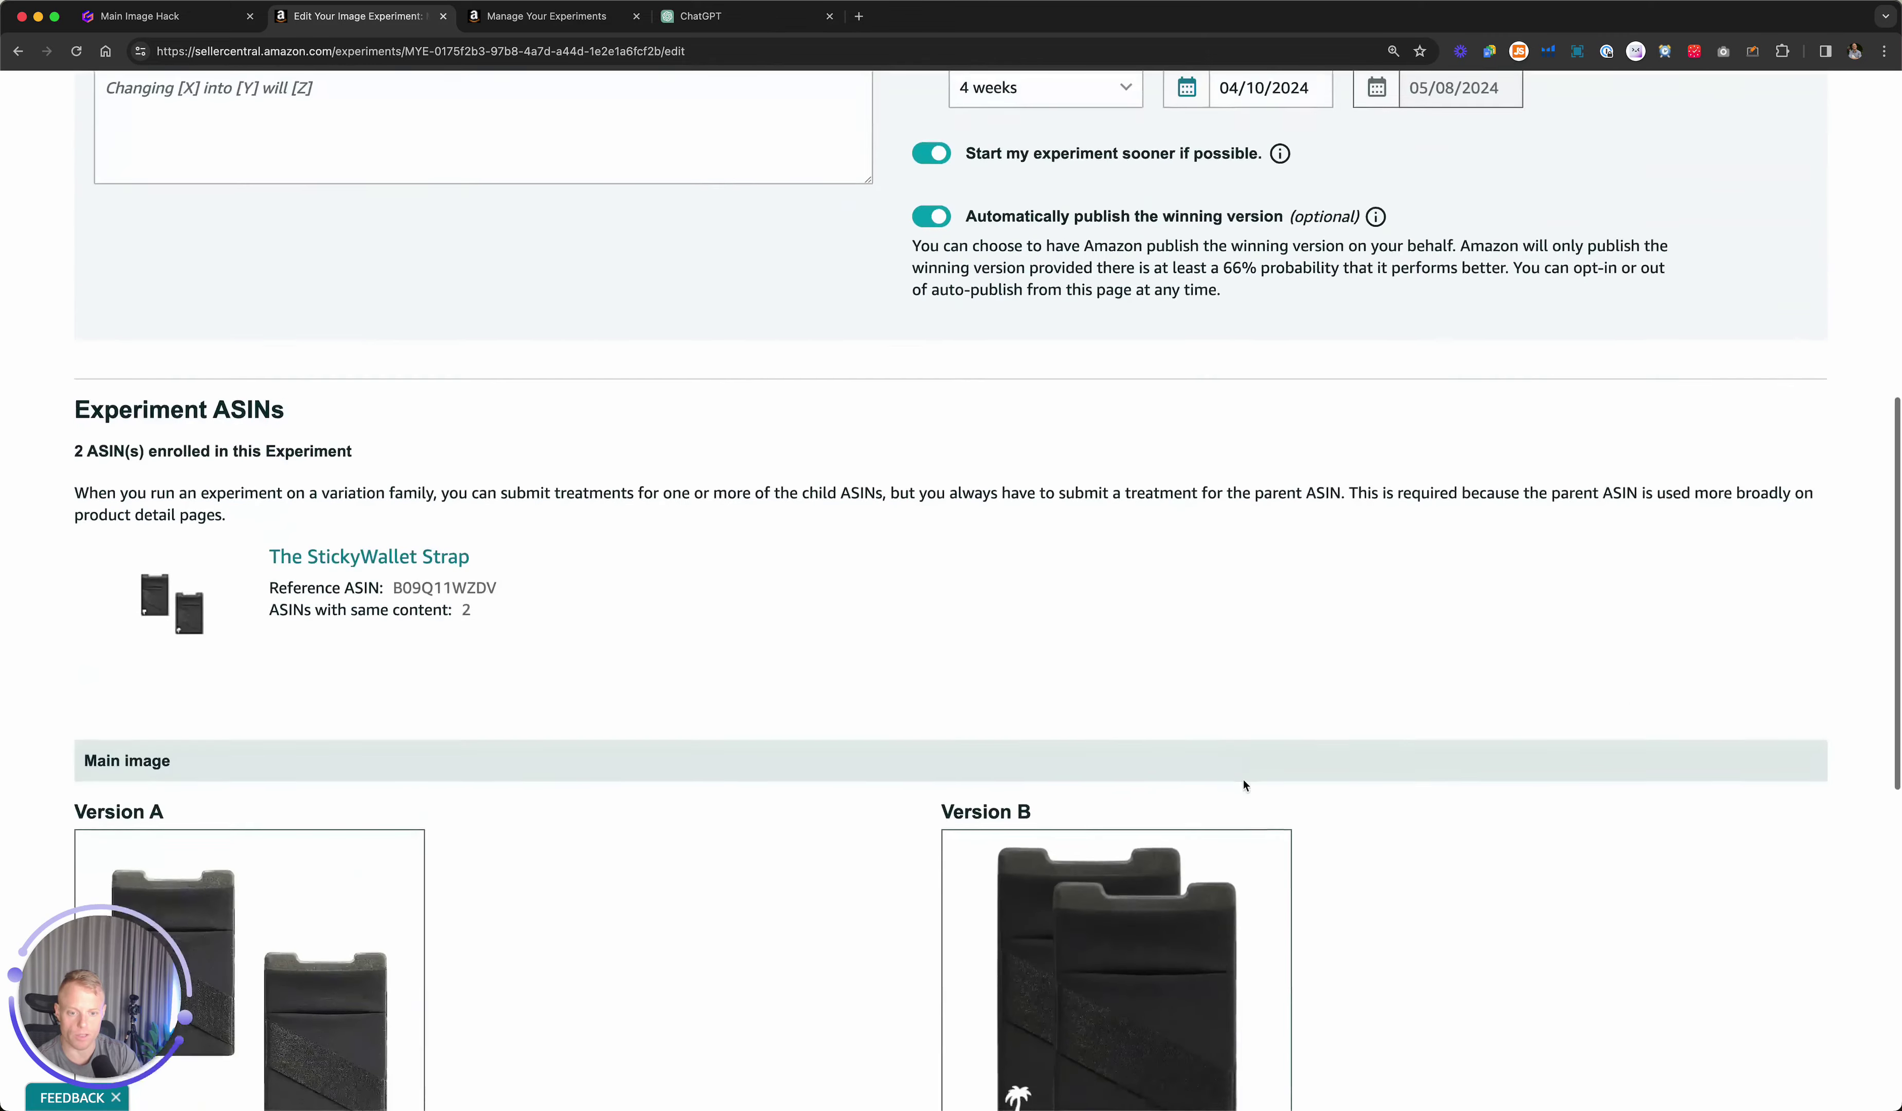
{"action": "scroll", "coordinate": [1259, 793], "scroll_direction": "down", "scroll_amount": 3}
{"action": "scroll", "coordinate": [1259, 794], "scroll_direction": "up", "scroll_amount": 20}
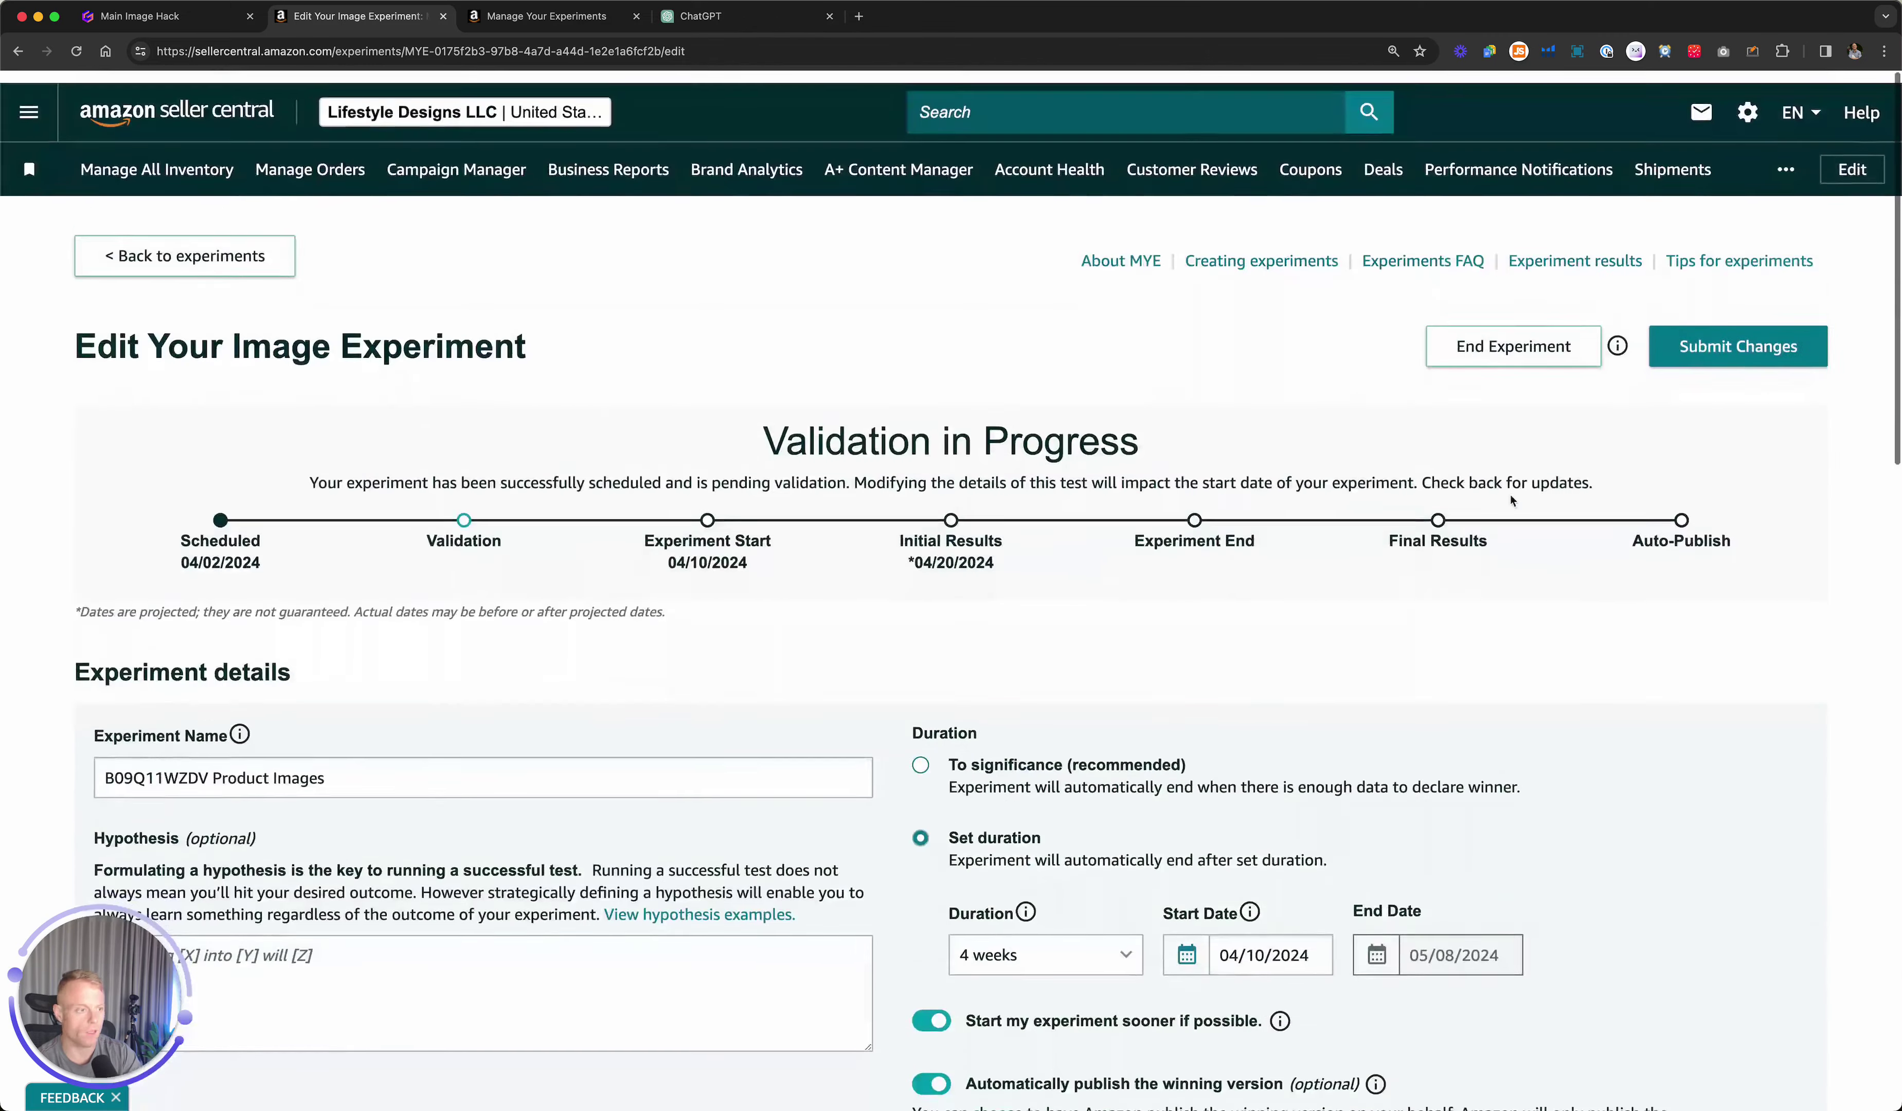
{"action": "left_click", "coordinate": [1715, 347]}
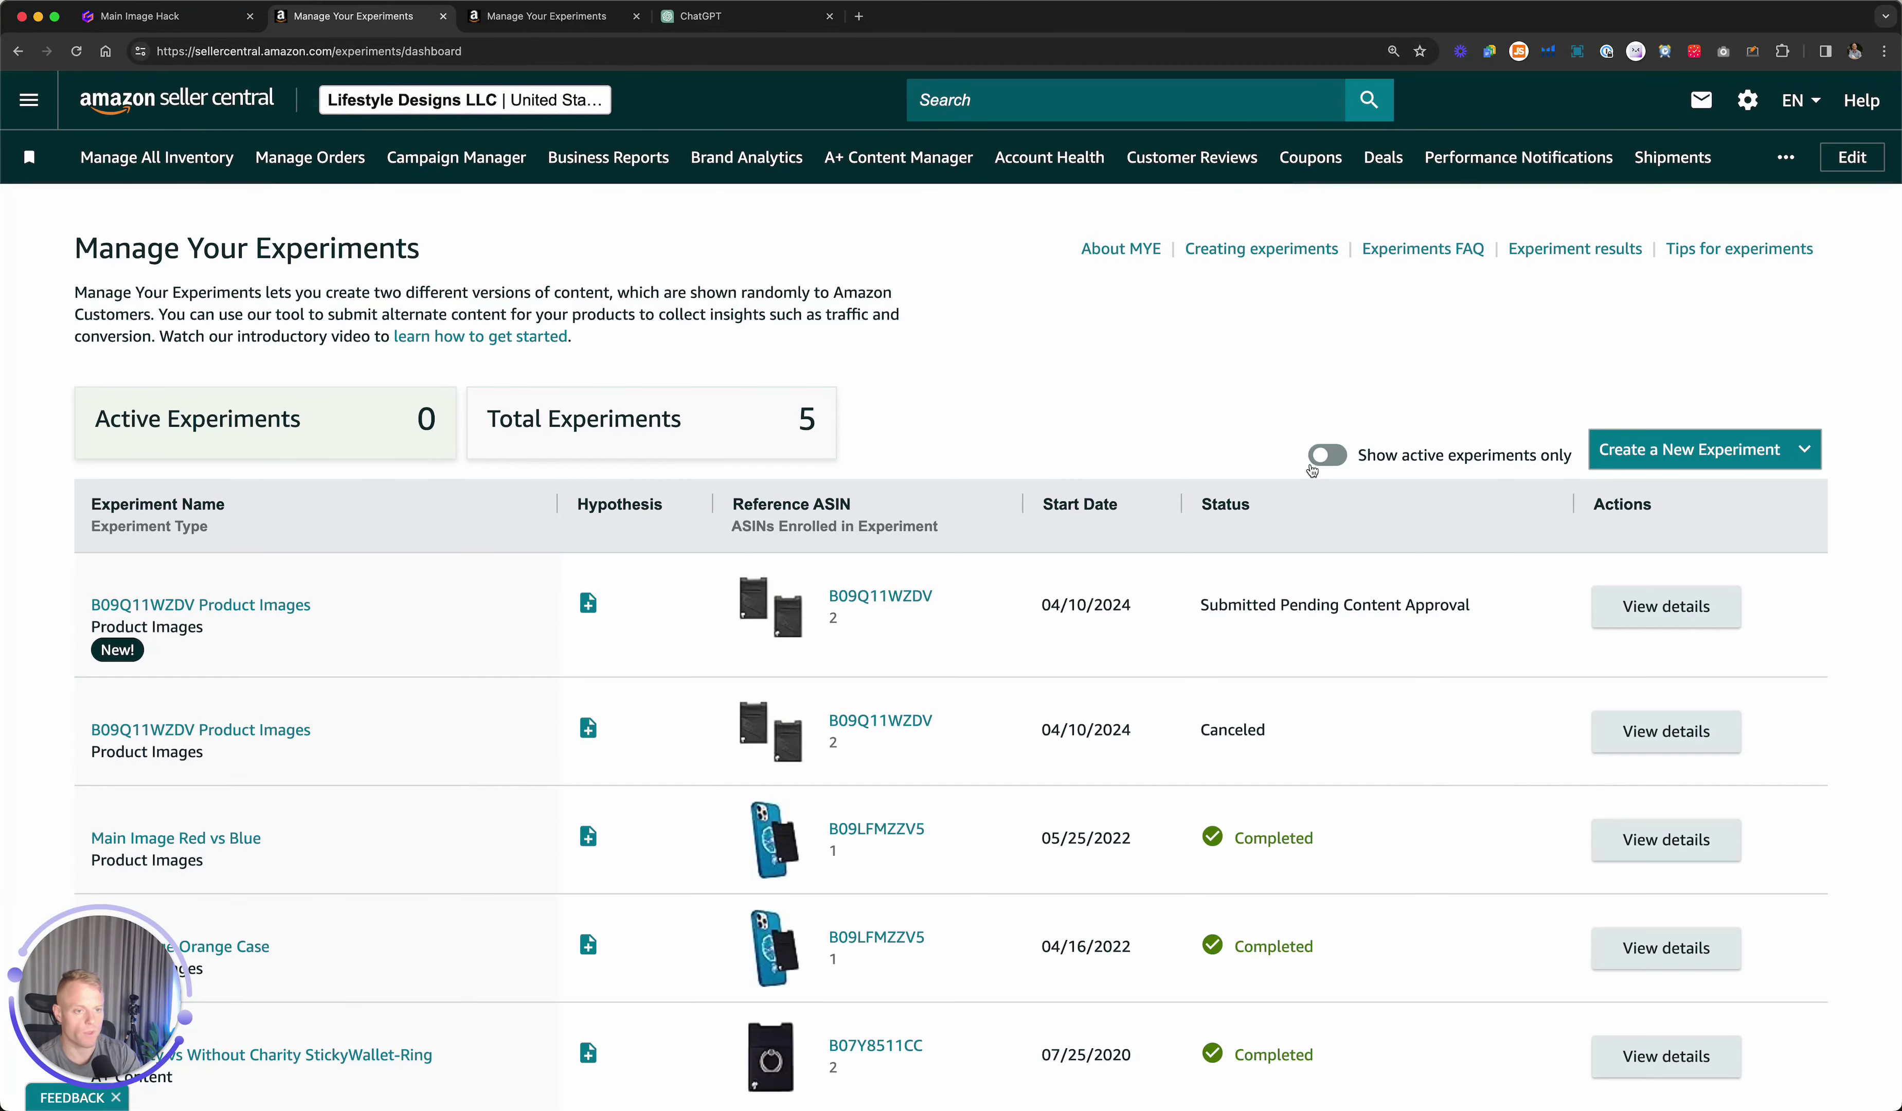
Advance through Steps 2–7 to the note on testing at least 3, ideally 5, images.
{"action": "scroll", "coordinate": [1150, 481], "scroll_direction": "down", "scroll_amount": 1}
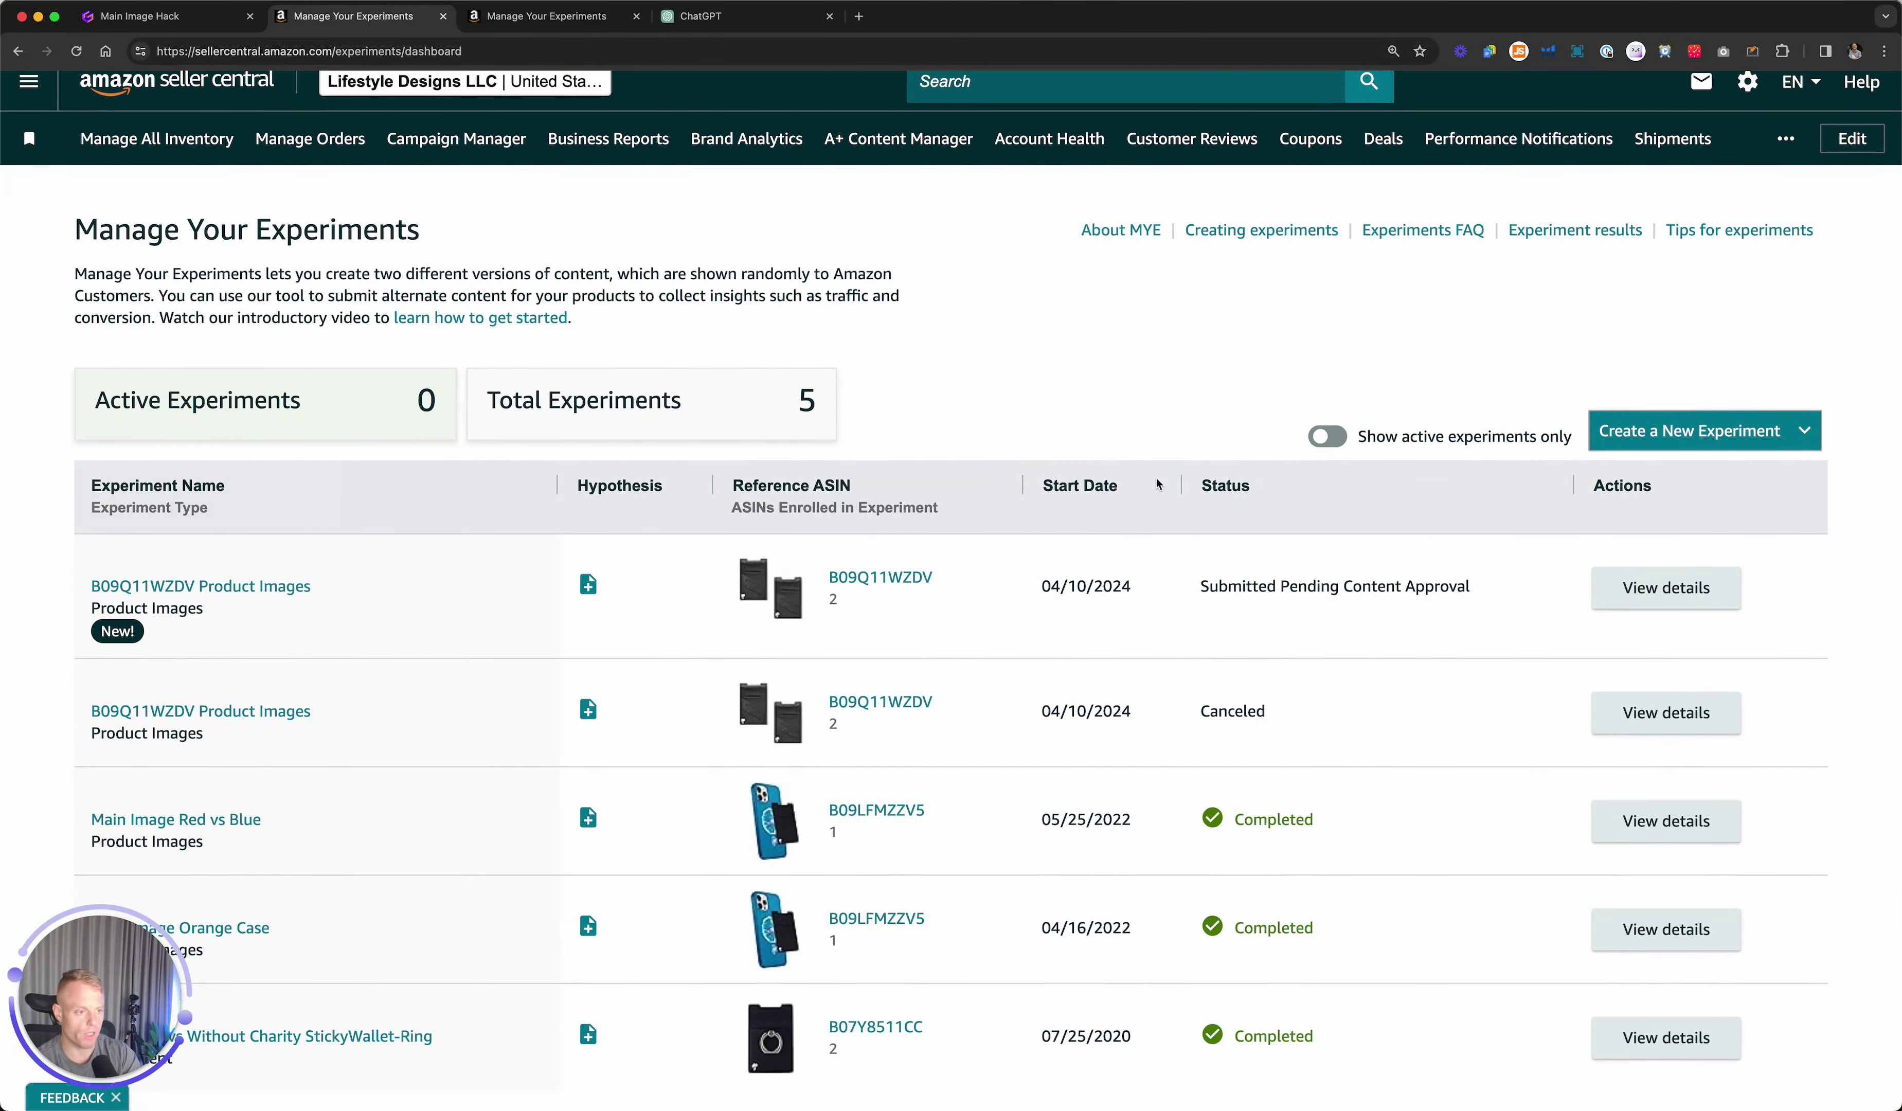
{"action": "left_click", "coordinate": [194, 24]}
{"action": "scroll", "coordinate": [1145, 536], "scroll_direction": "down", "scroll_amount": 9}
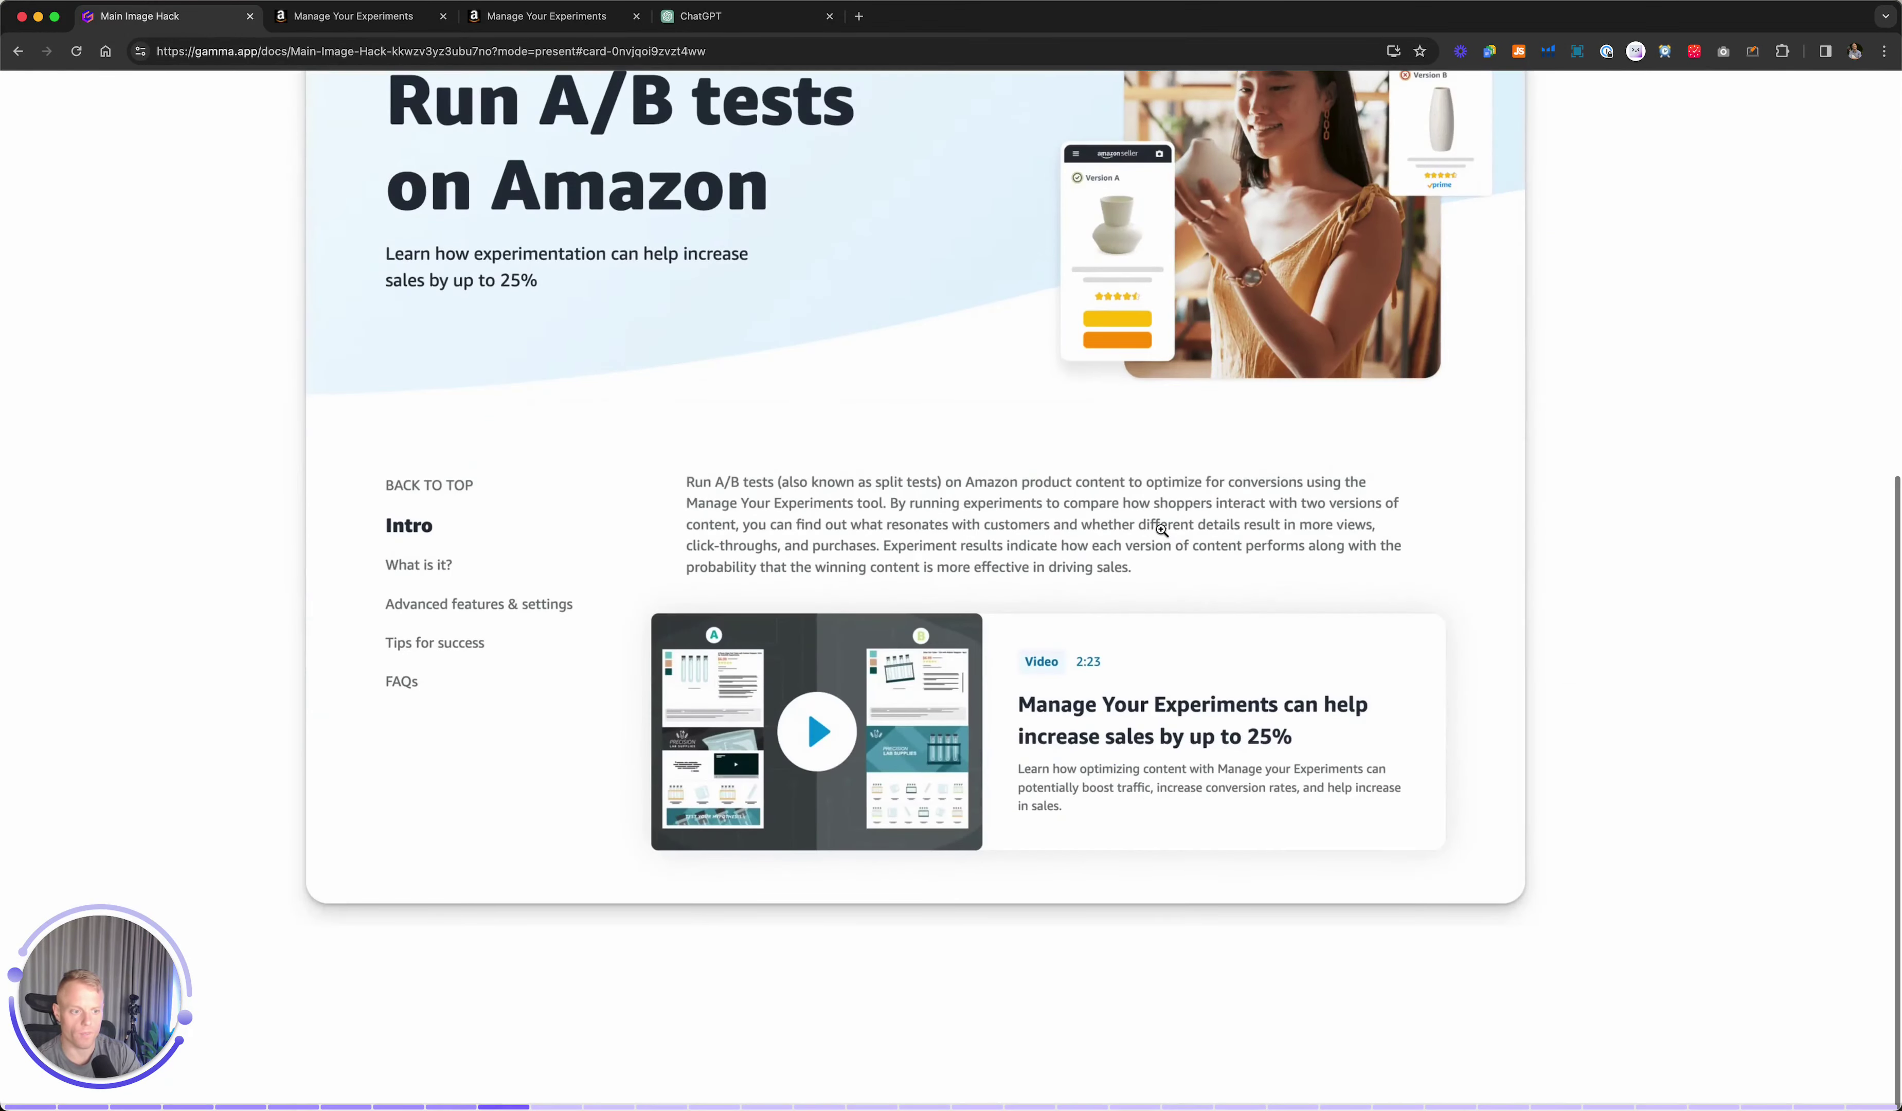
{"action": "left_click", "coordinate": [1237, 554]}
{"action": "left_click", "coordinate": [1237, 555]}
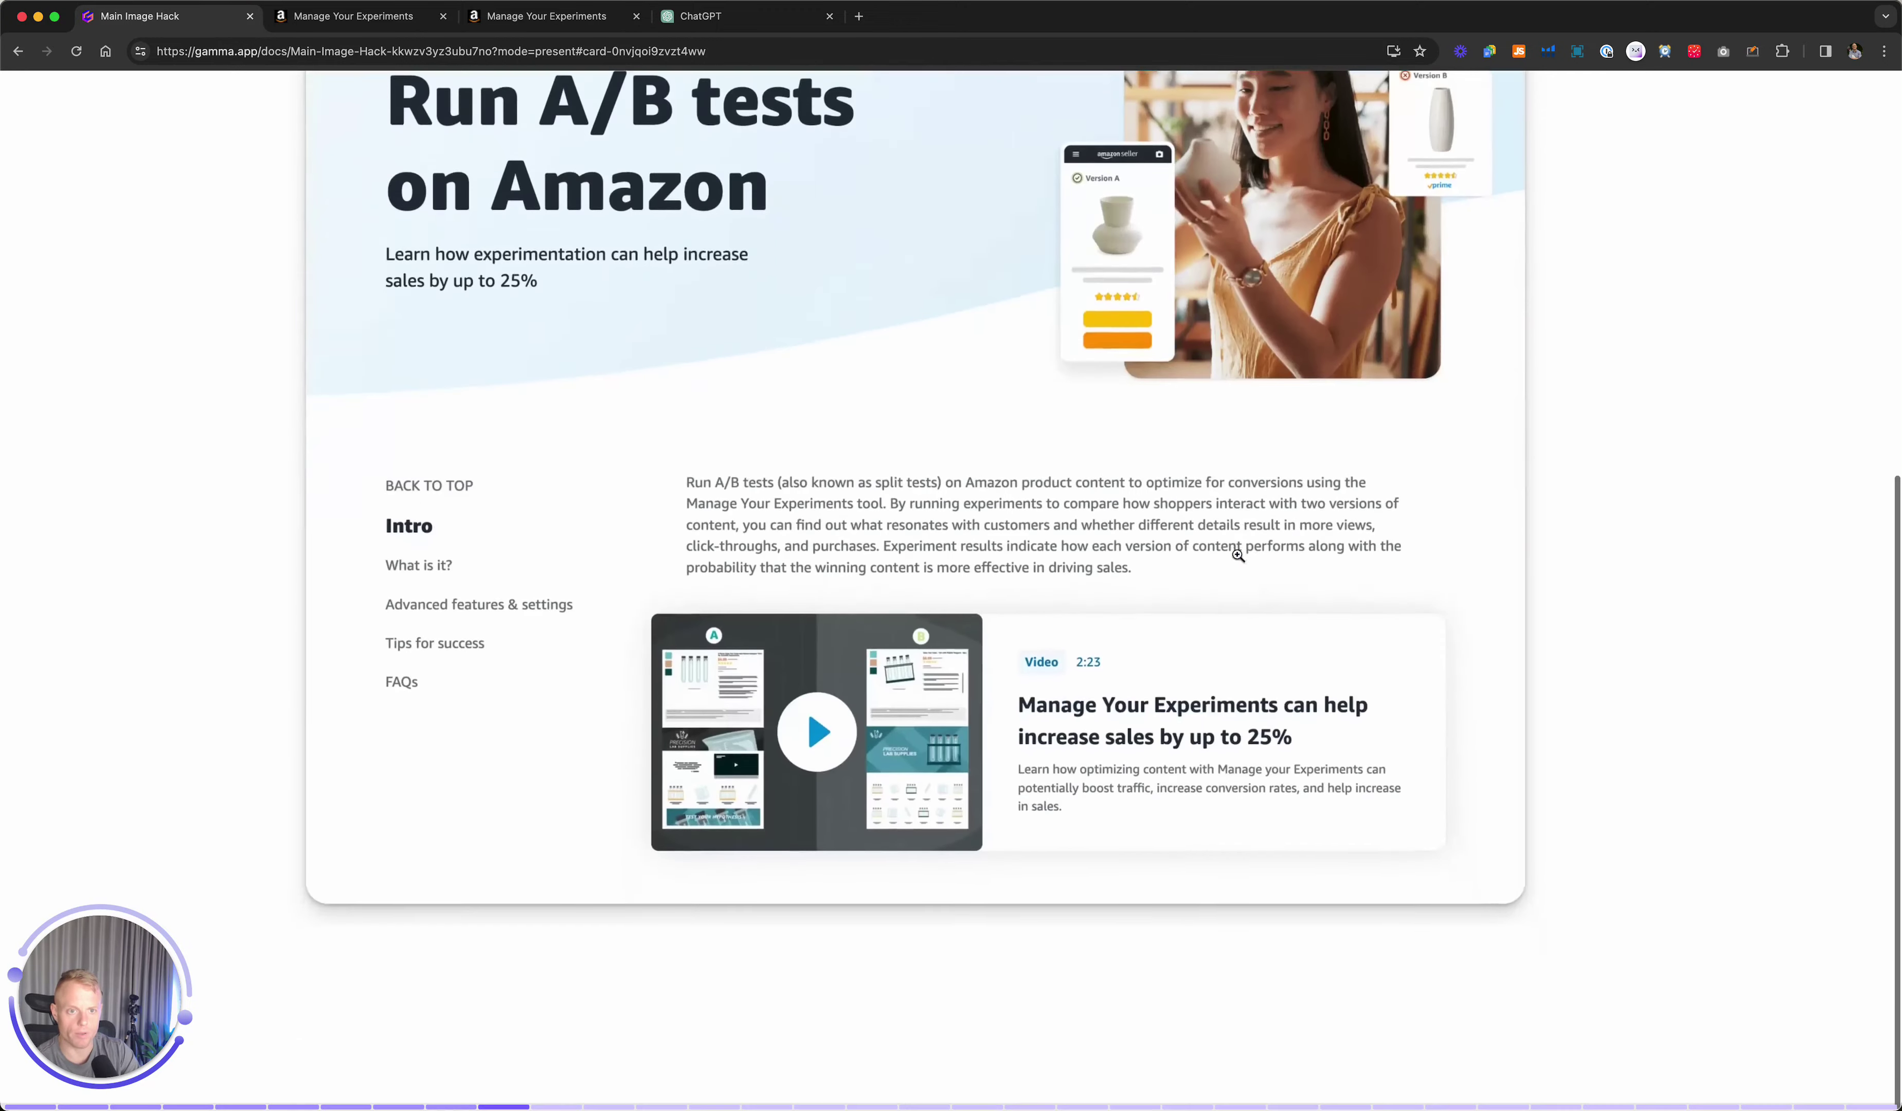
{"action": "key", "text": "Right"}
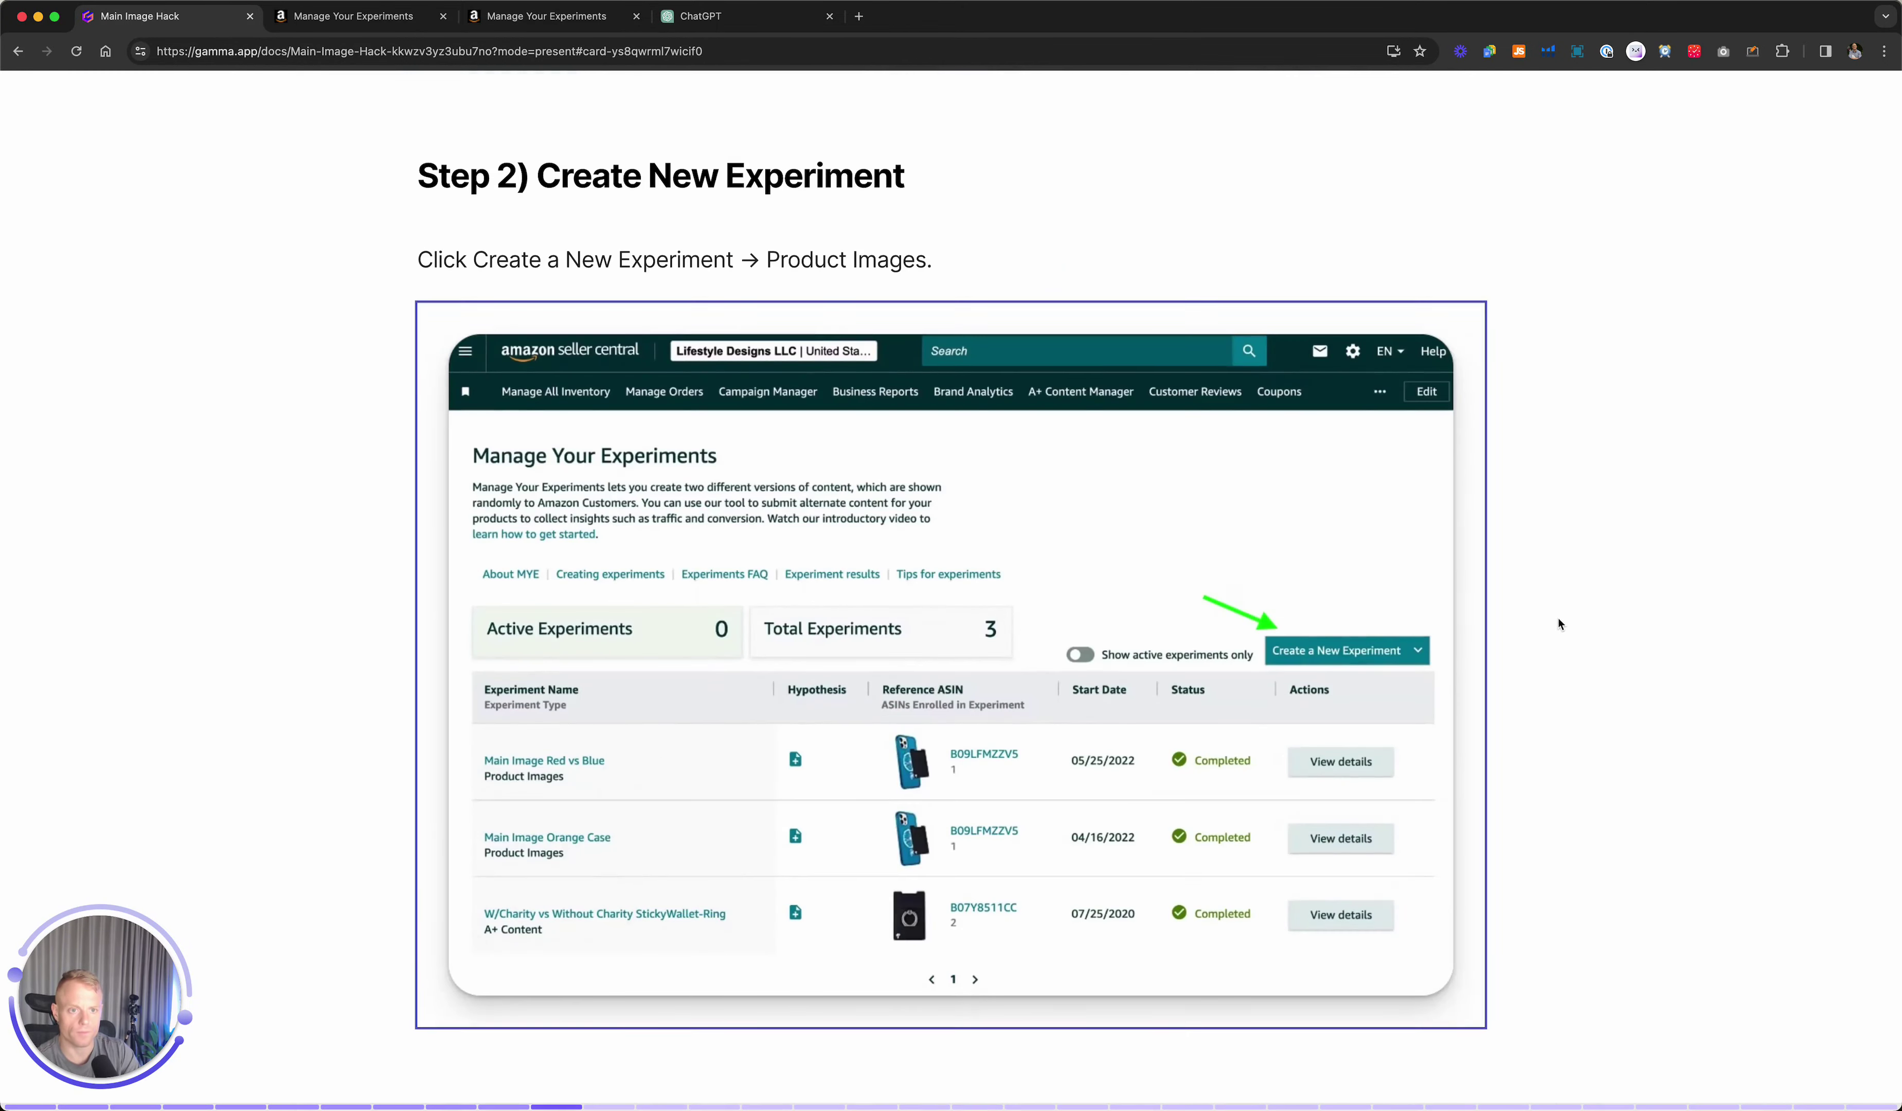
{"action": "key", "text": "Right"}
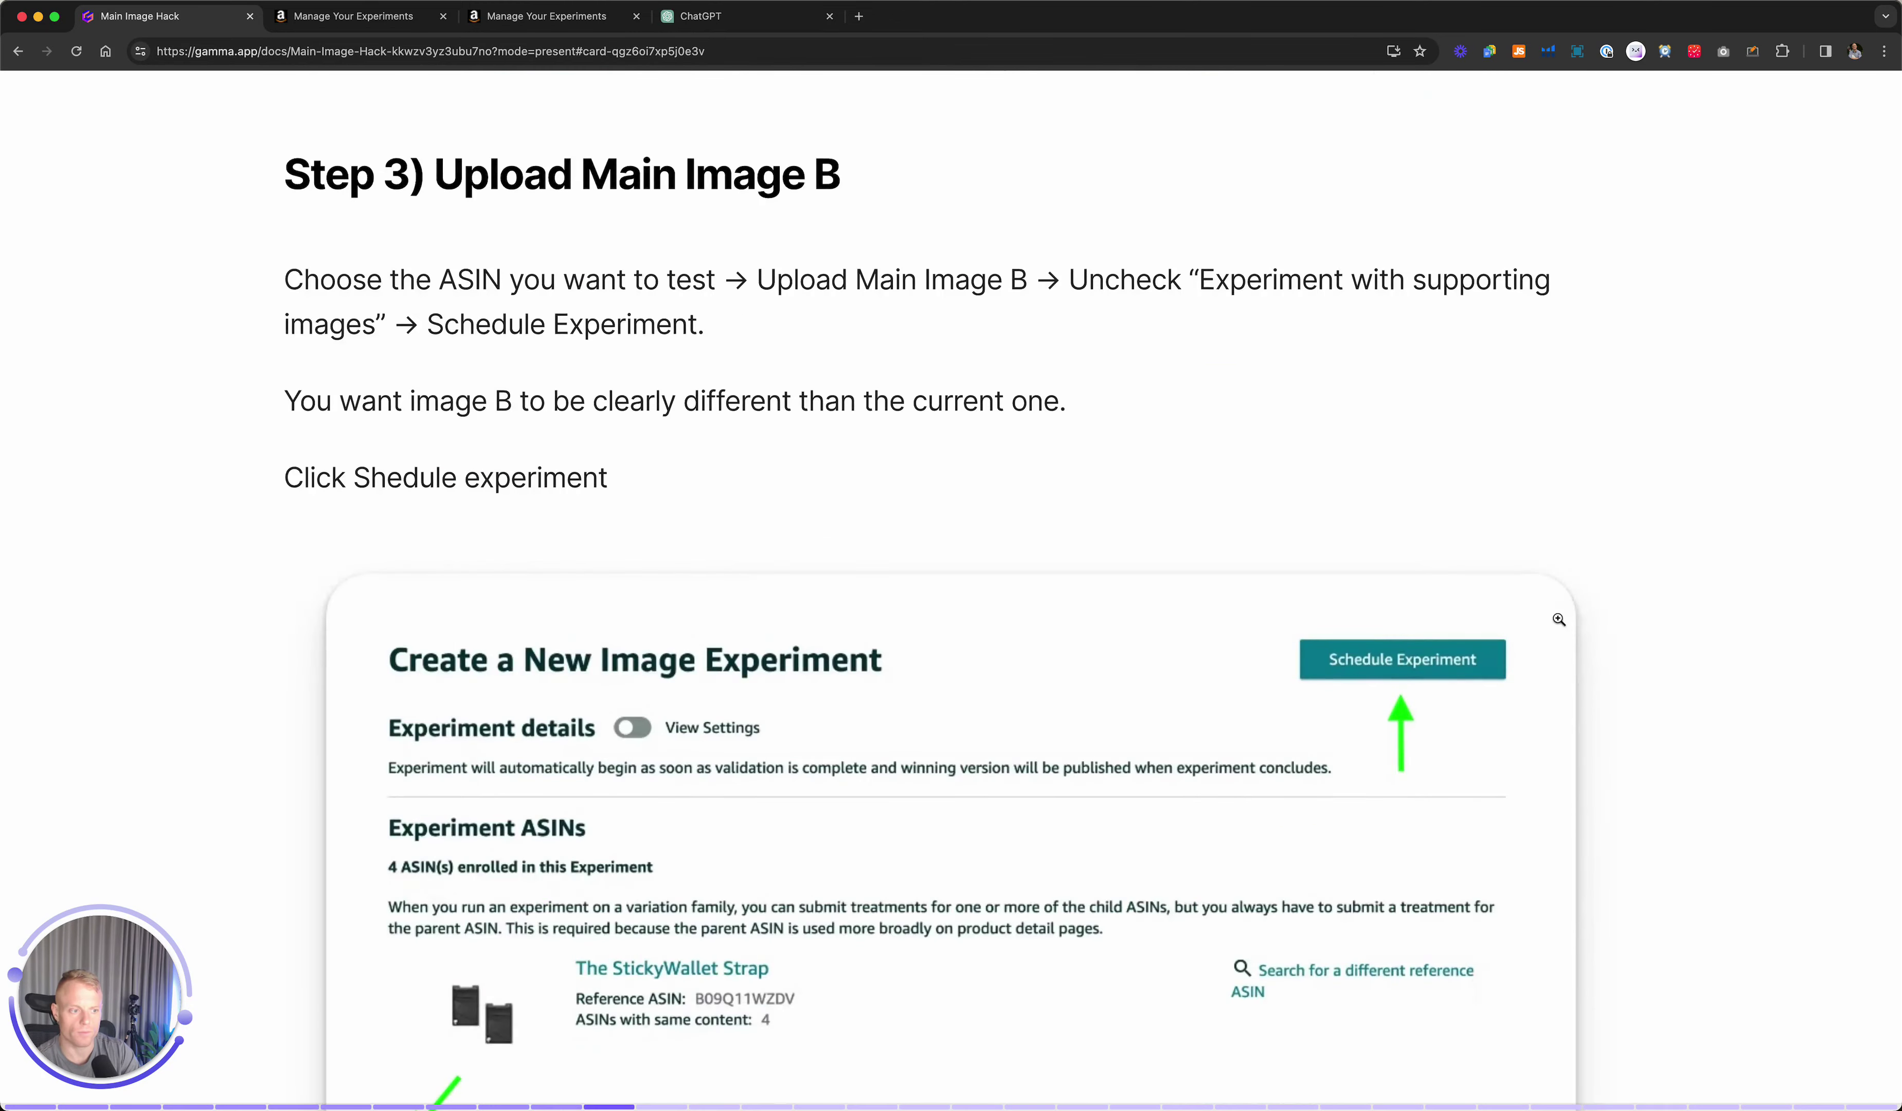
{"action": "key", "text": "Right"}
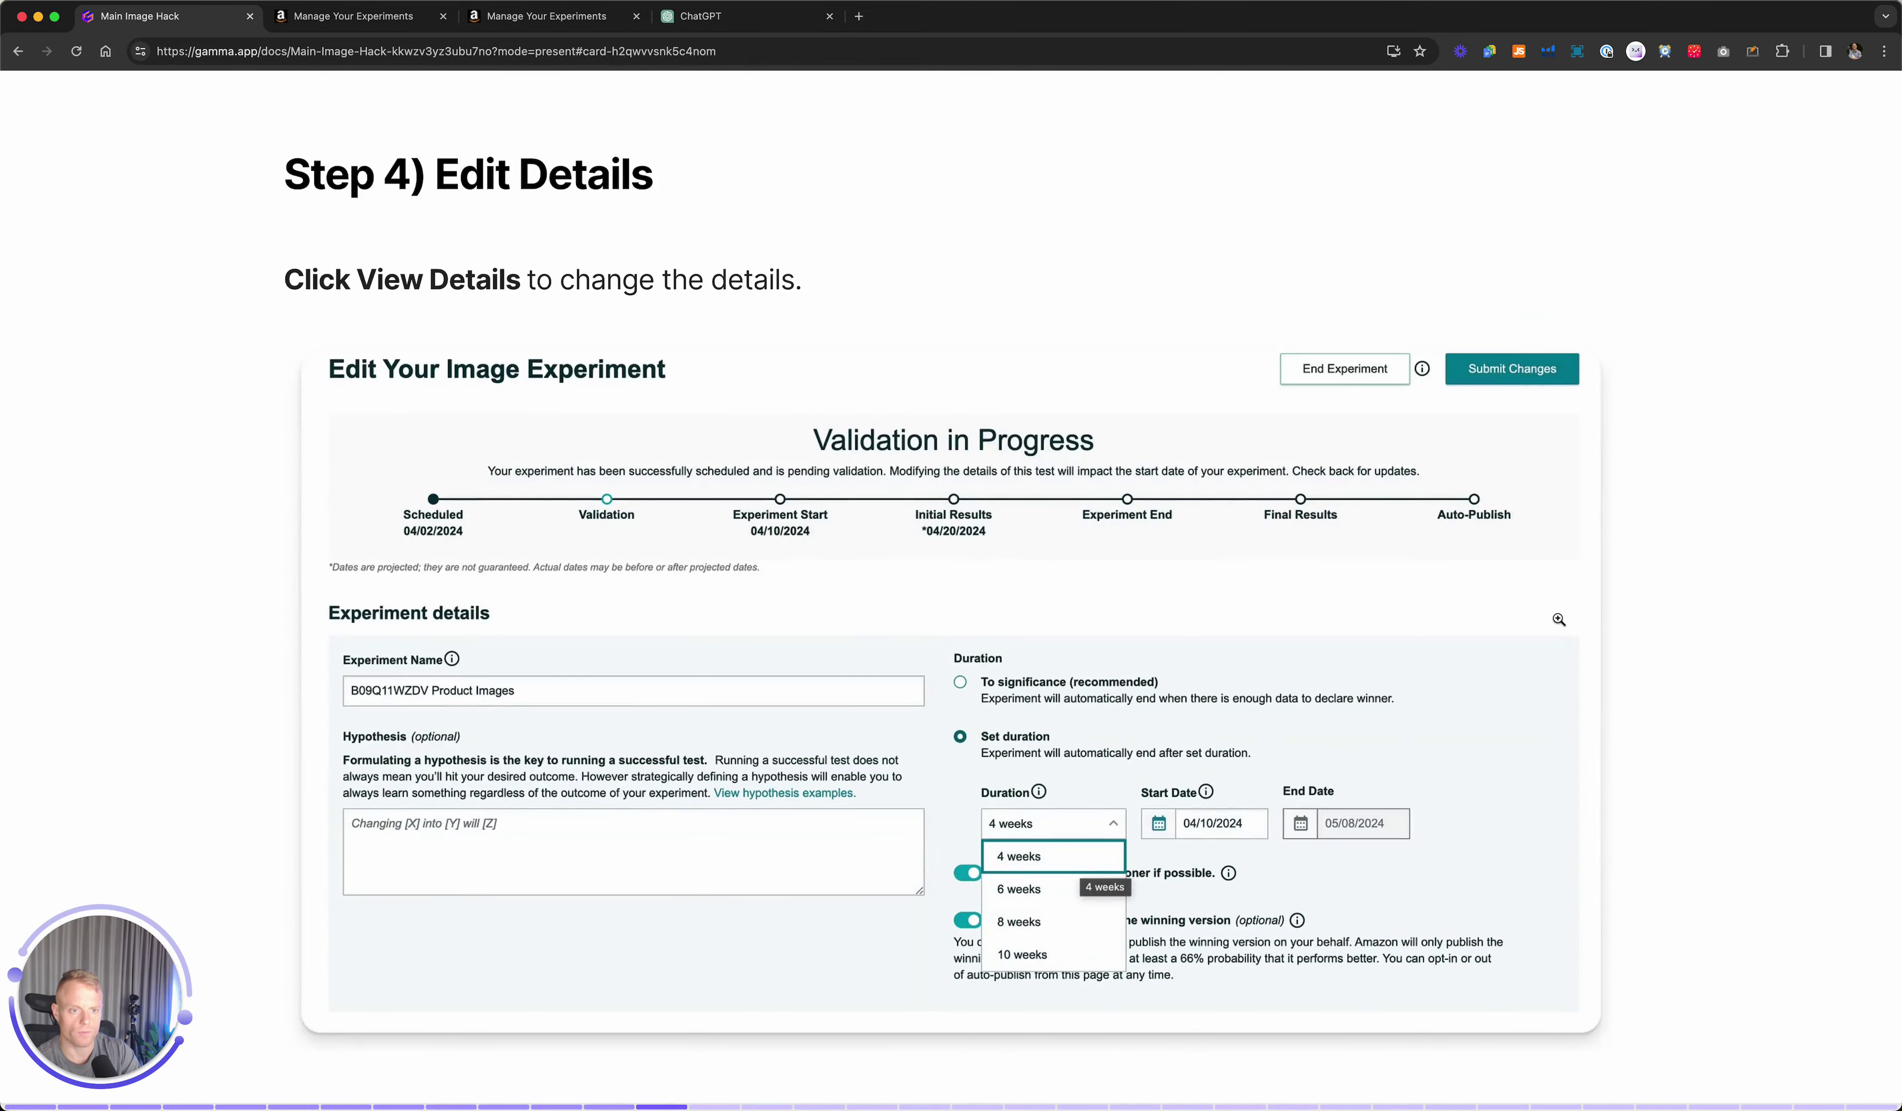
{"action": "key", "text": "Right"}
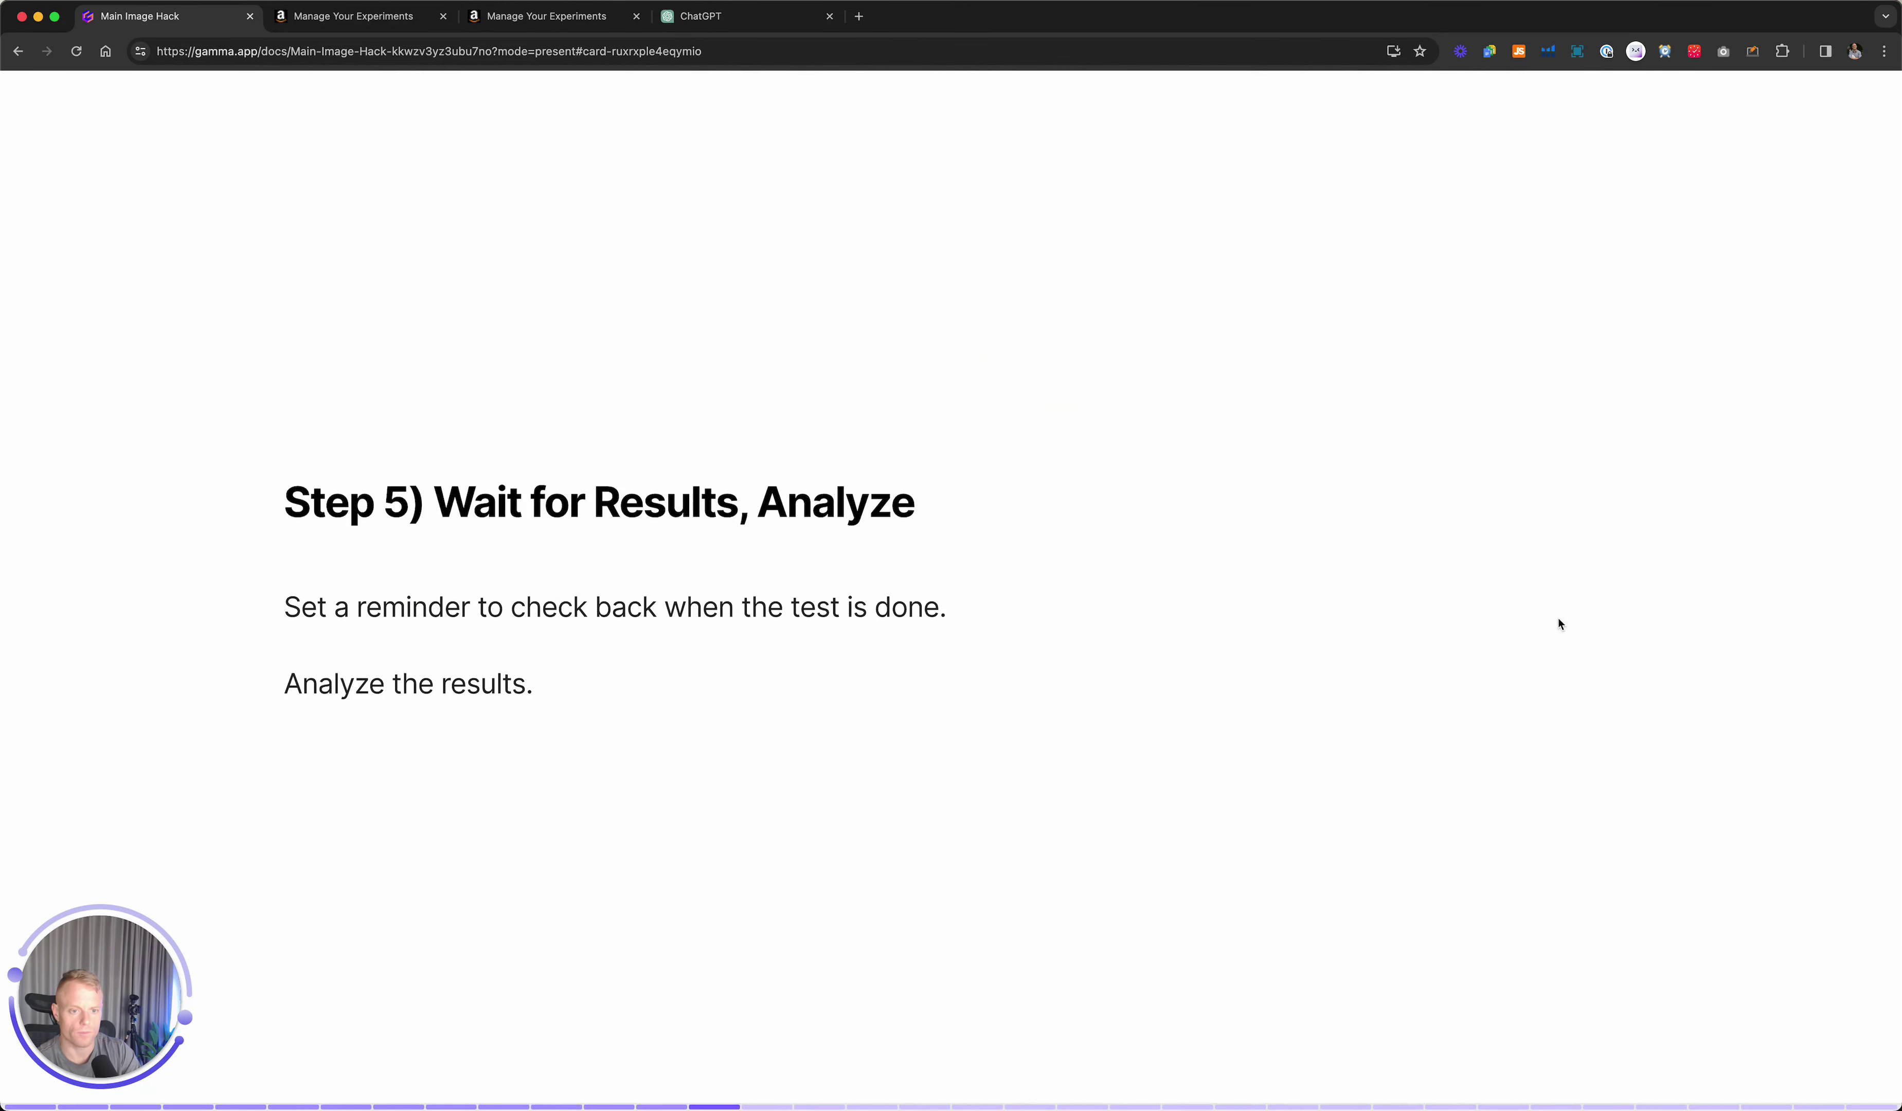
{"action": "key", "text": "Left"}
{"action": "key", "text": "Right"}
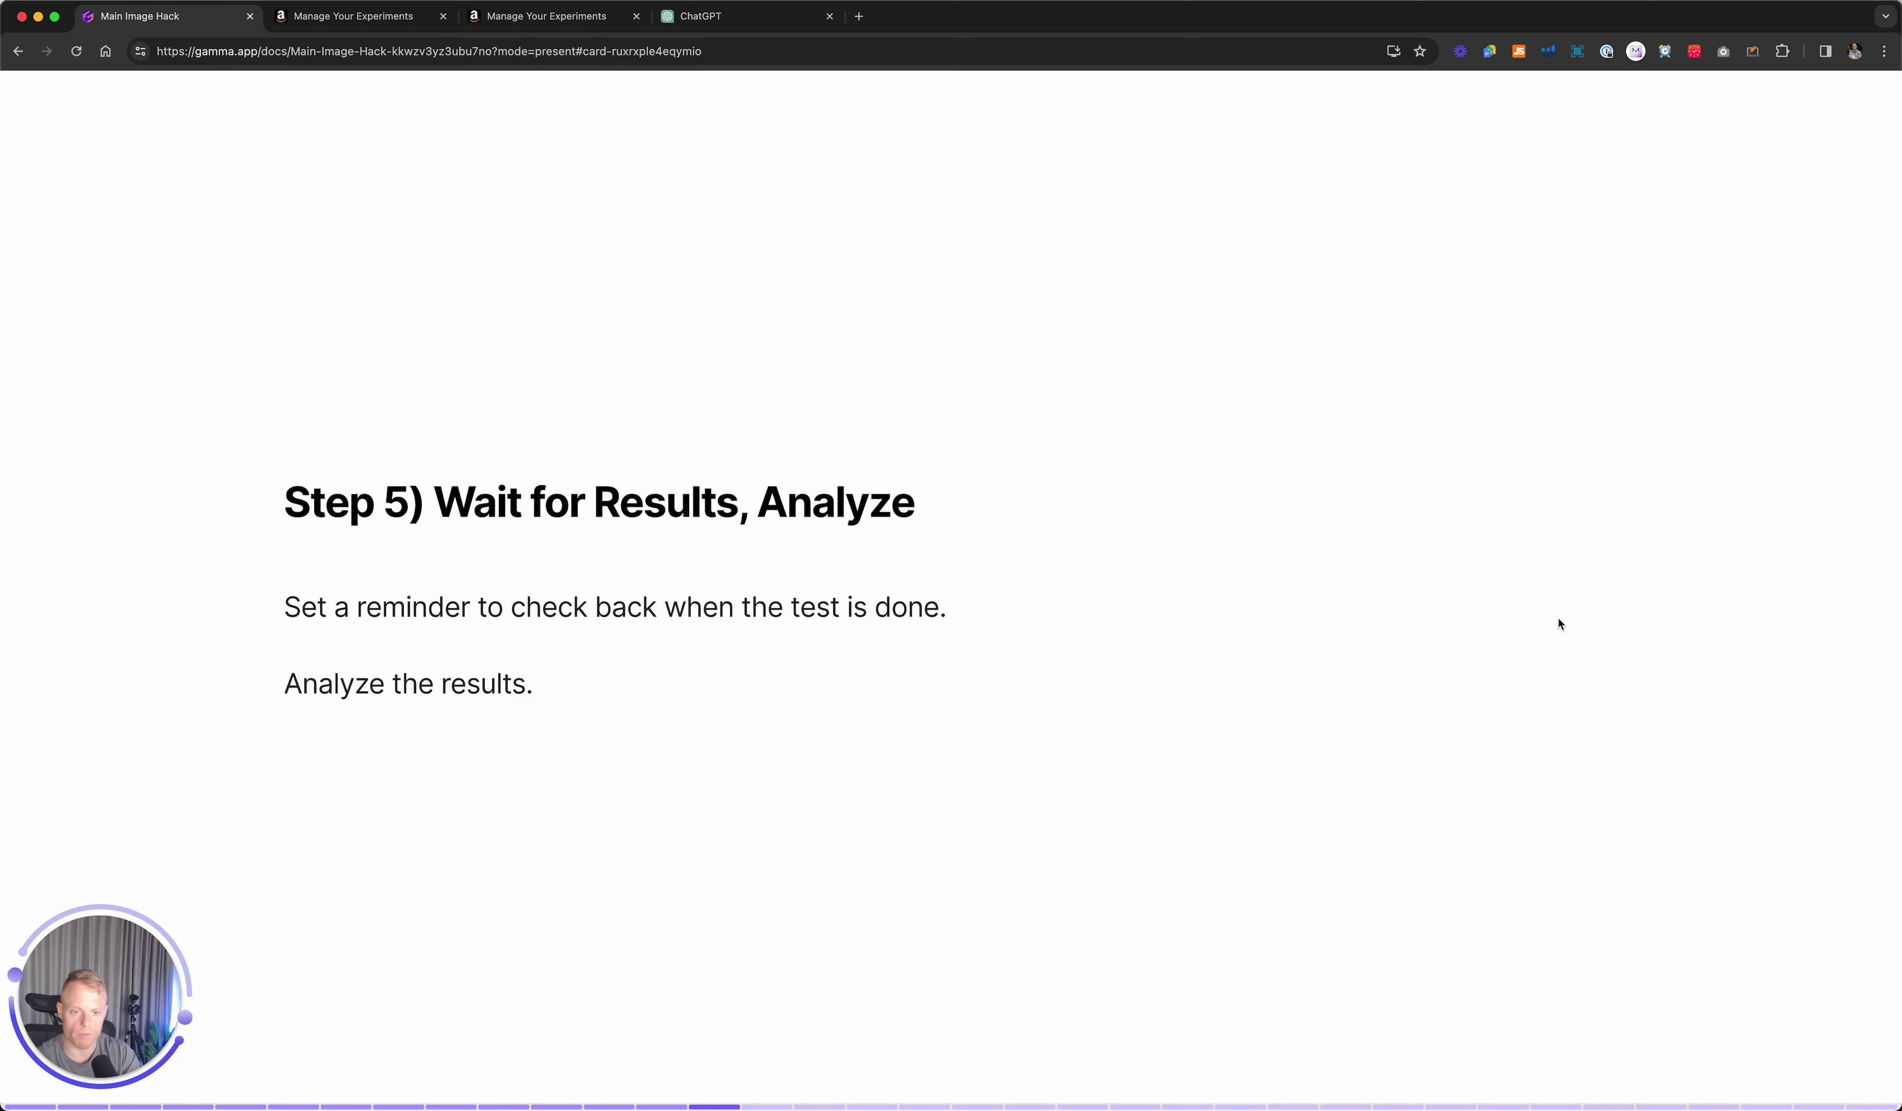
{"action": "key", "text": "Right"}
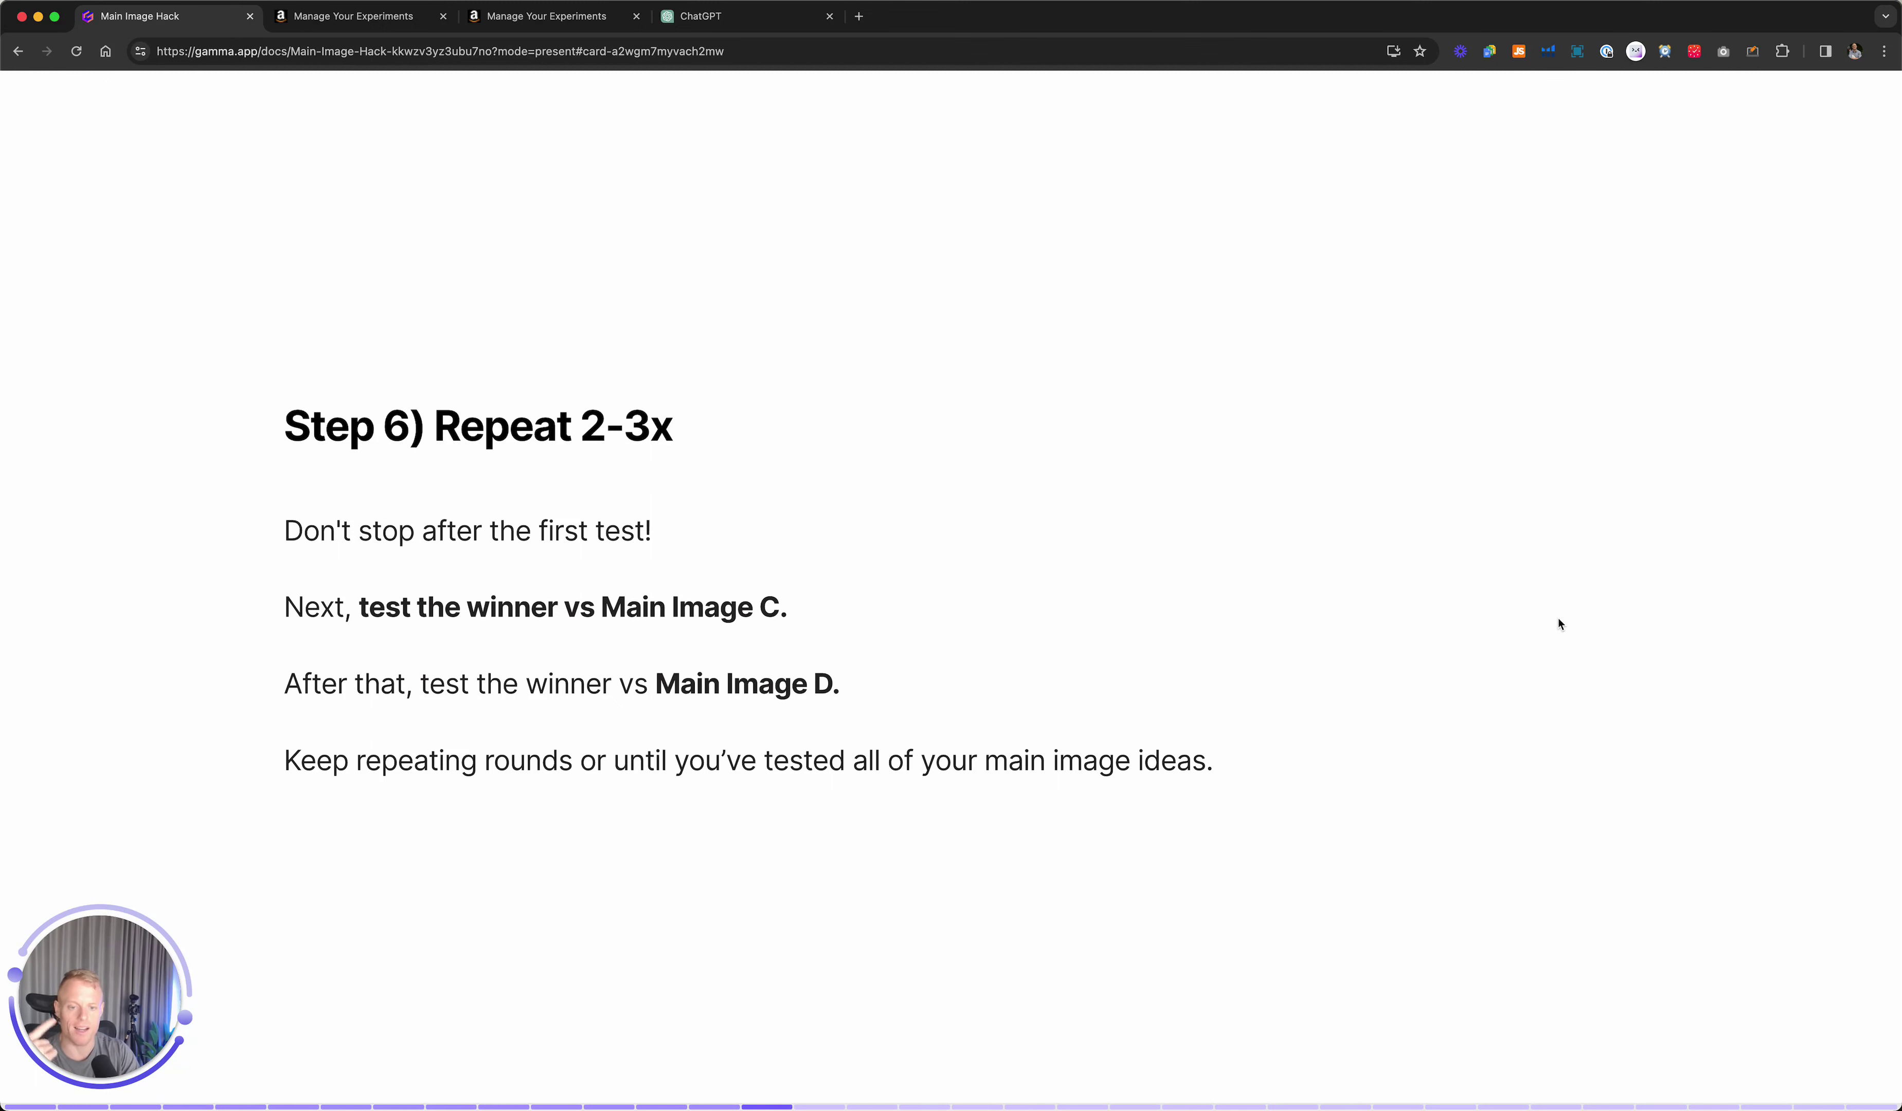
{"action": "key", "text": "Right"}
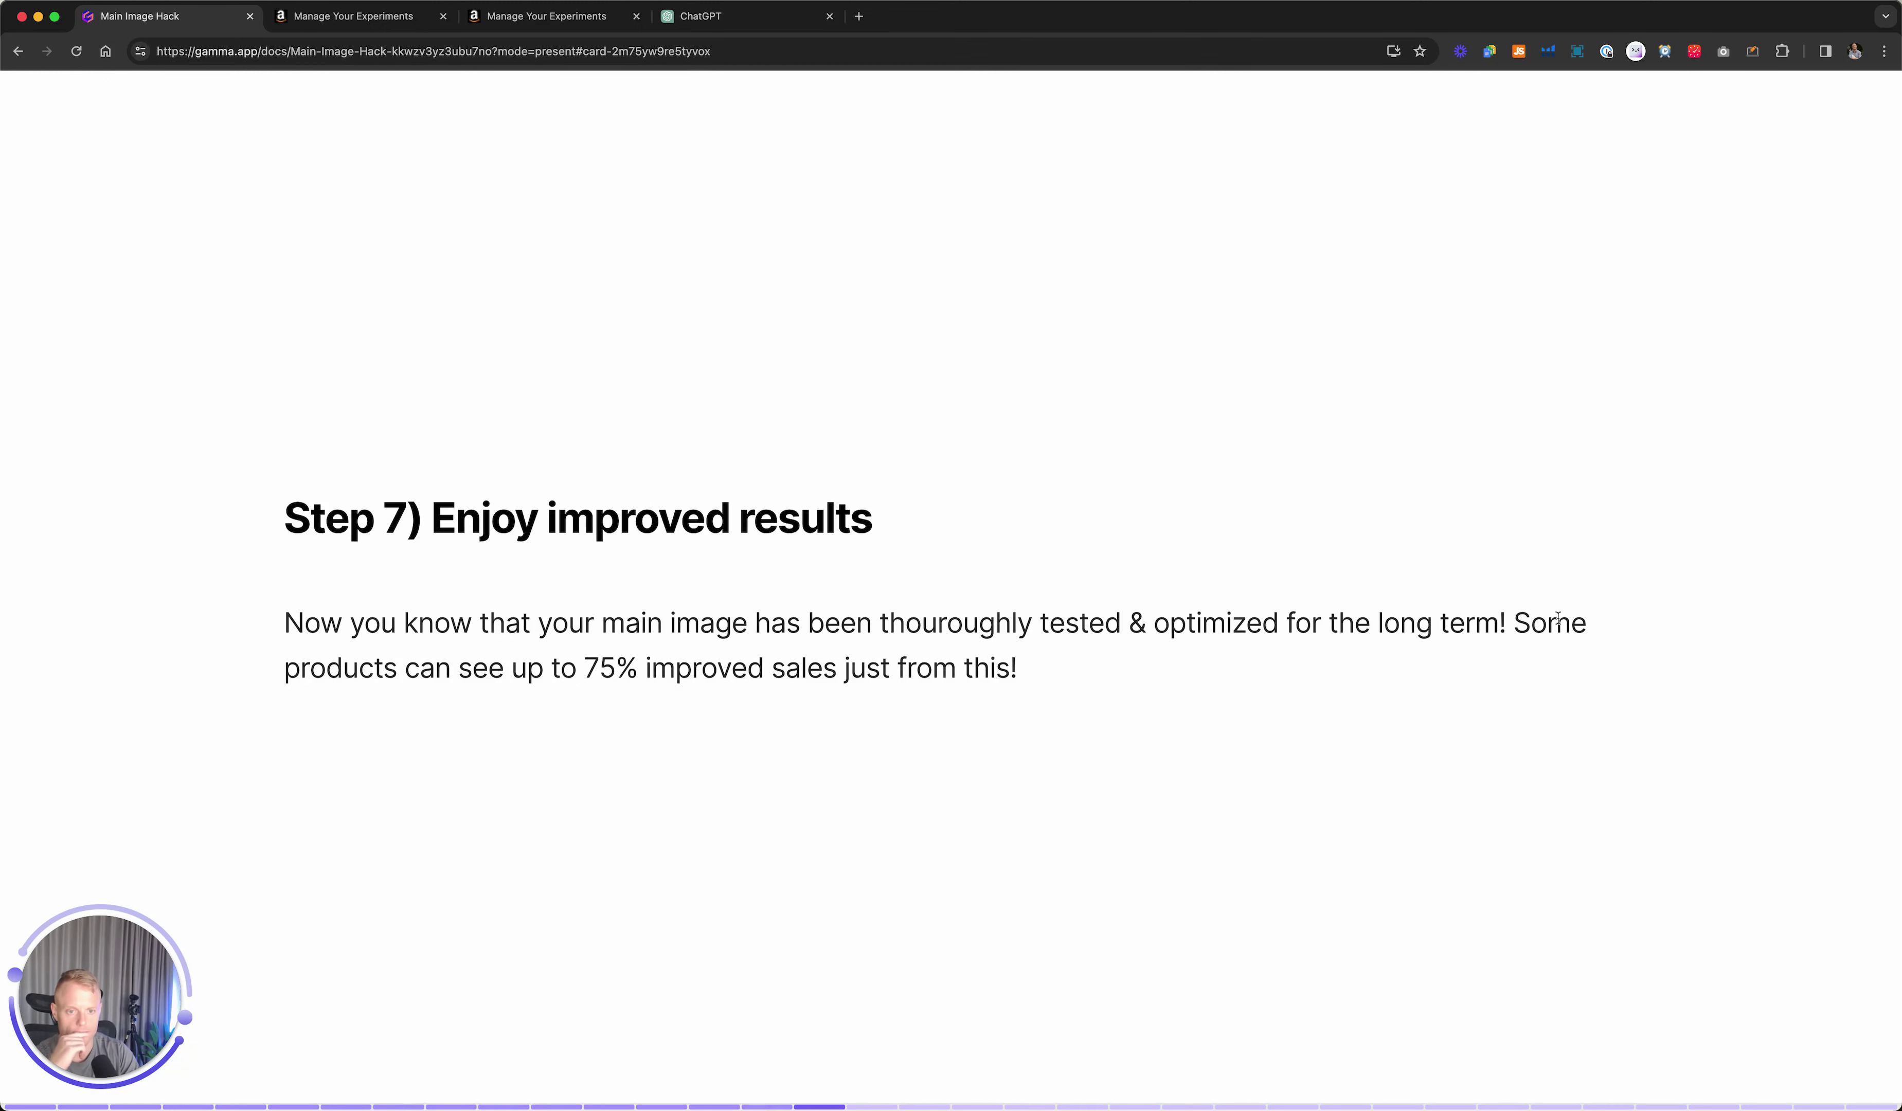
{"action": "key", "text": "Right"}
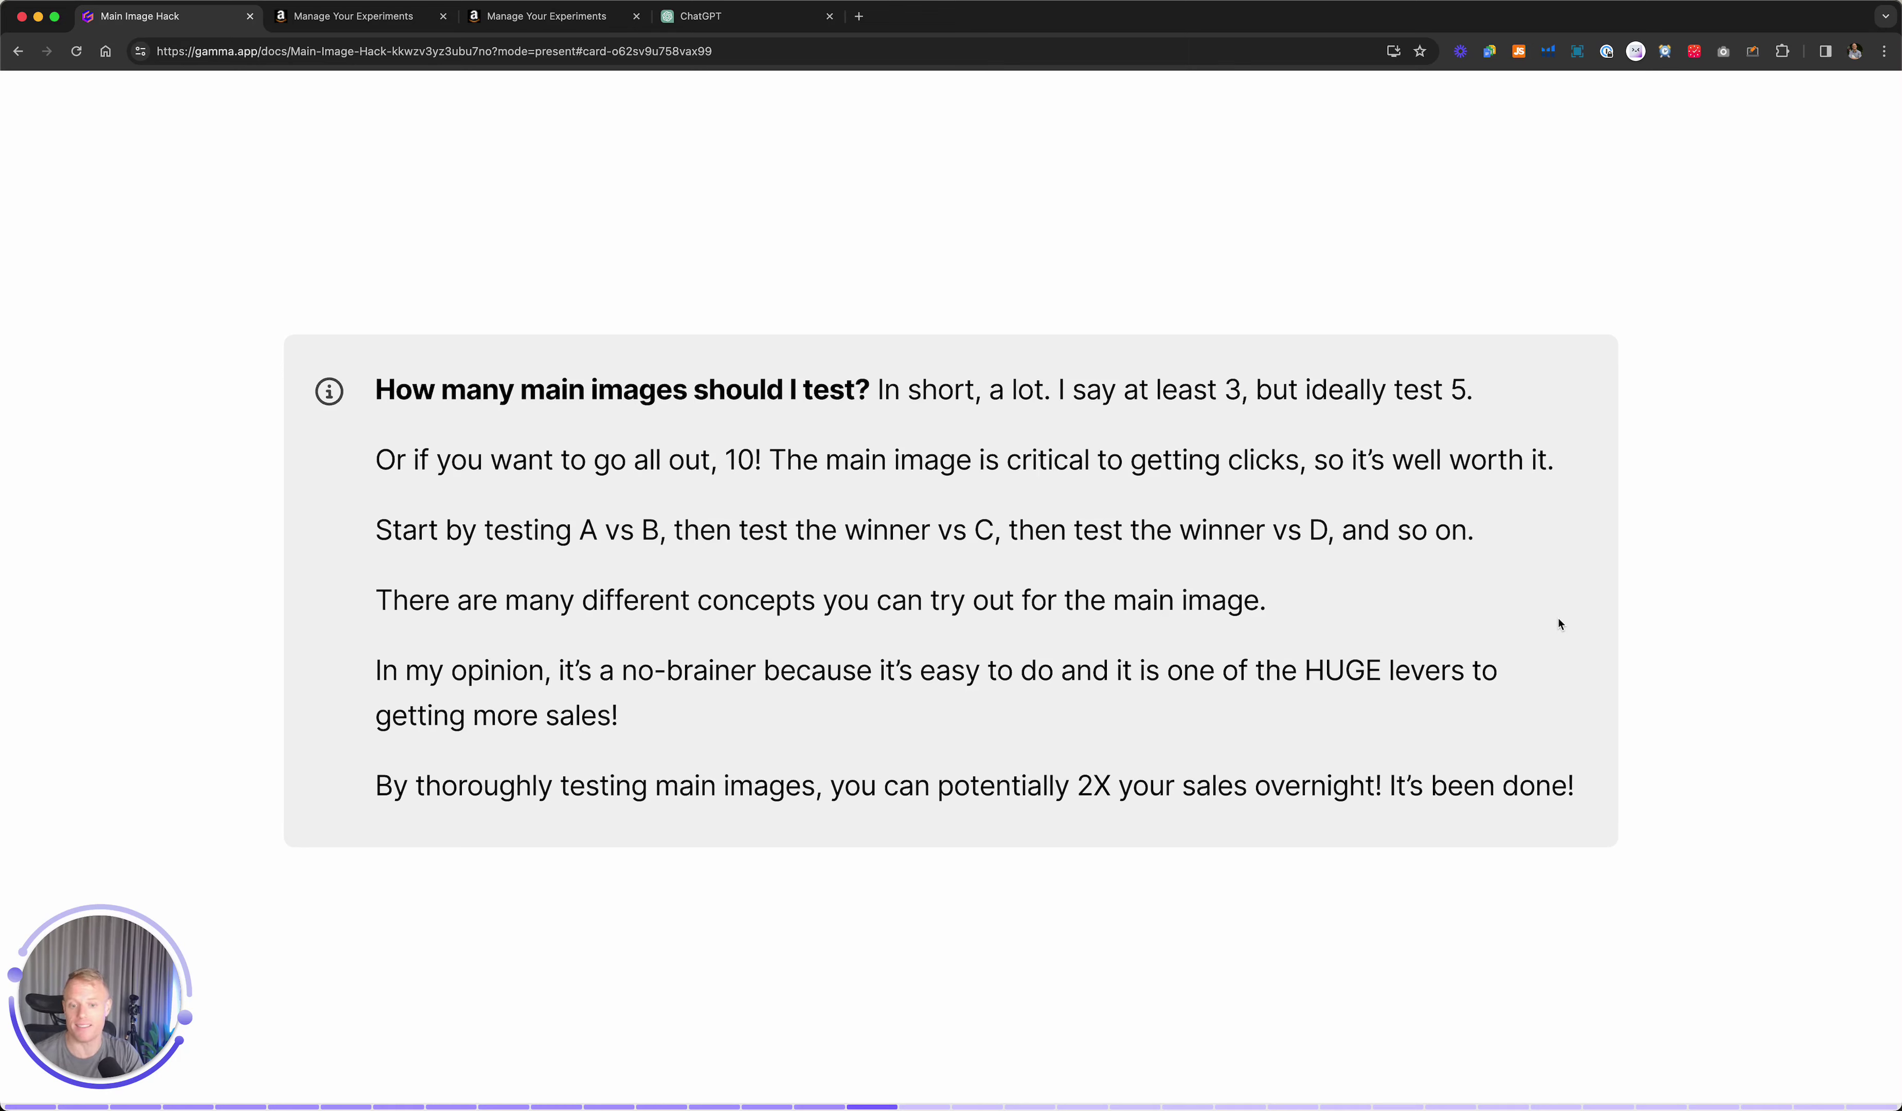
Advance to the 'How to Analyze the Results' card with the 89% Version B chart.
{"action": "key", "text": "Right"}
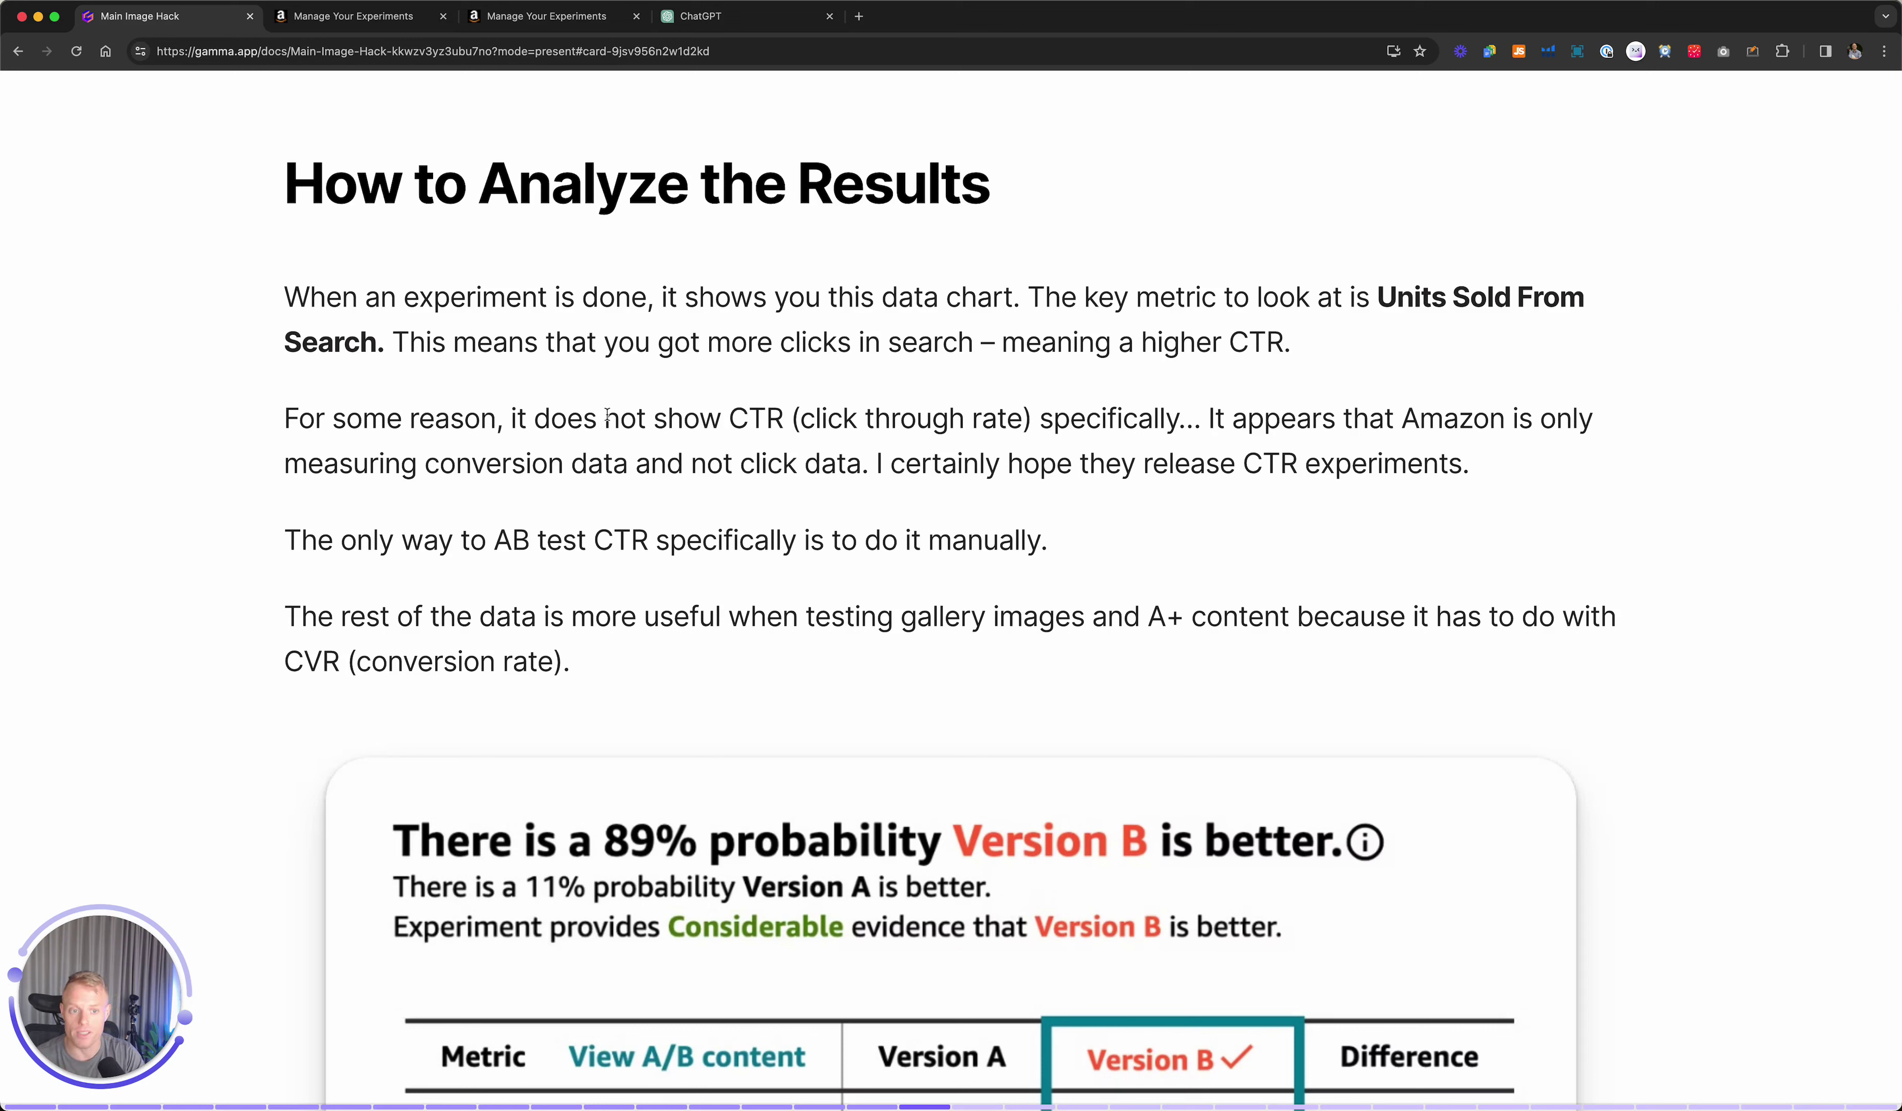
{"action": "left_click_drag", "start_coordinate": [592, 418], "coordinate": [1055, 432]}
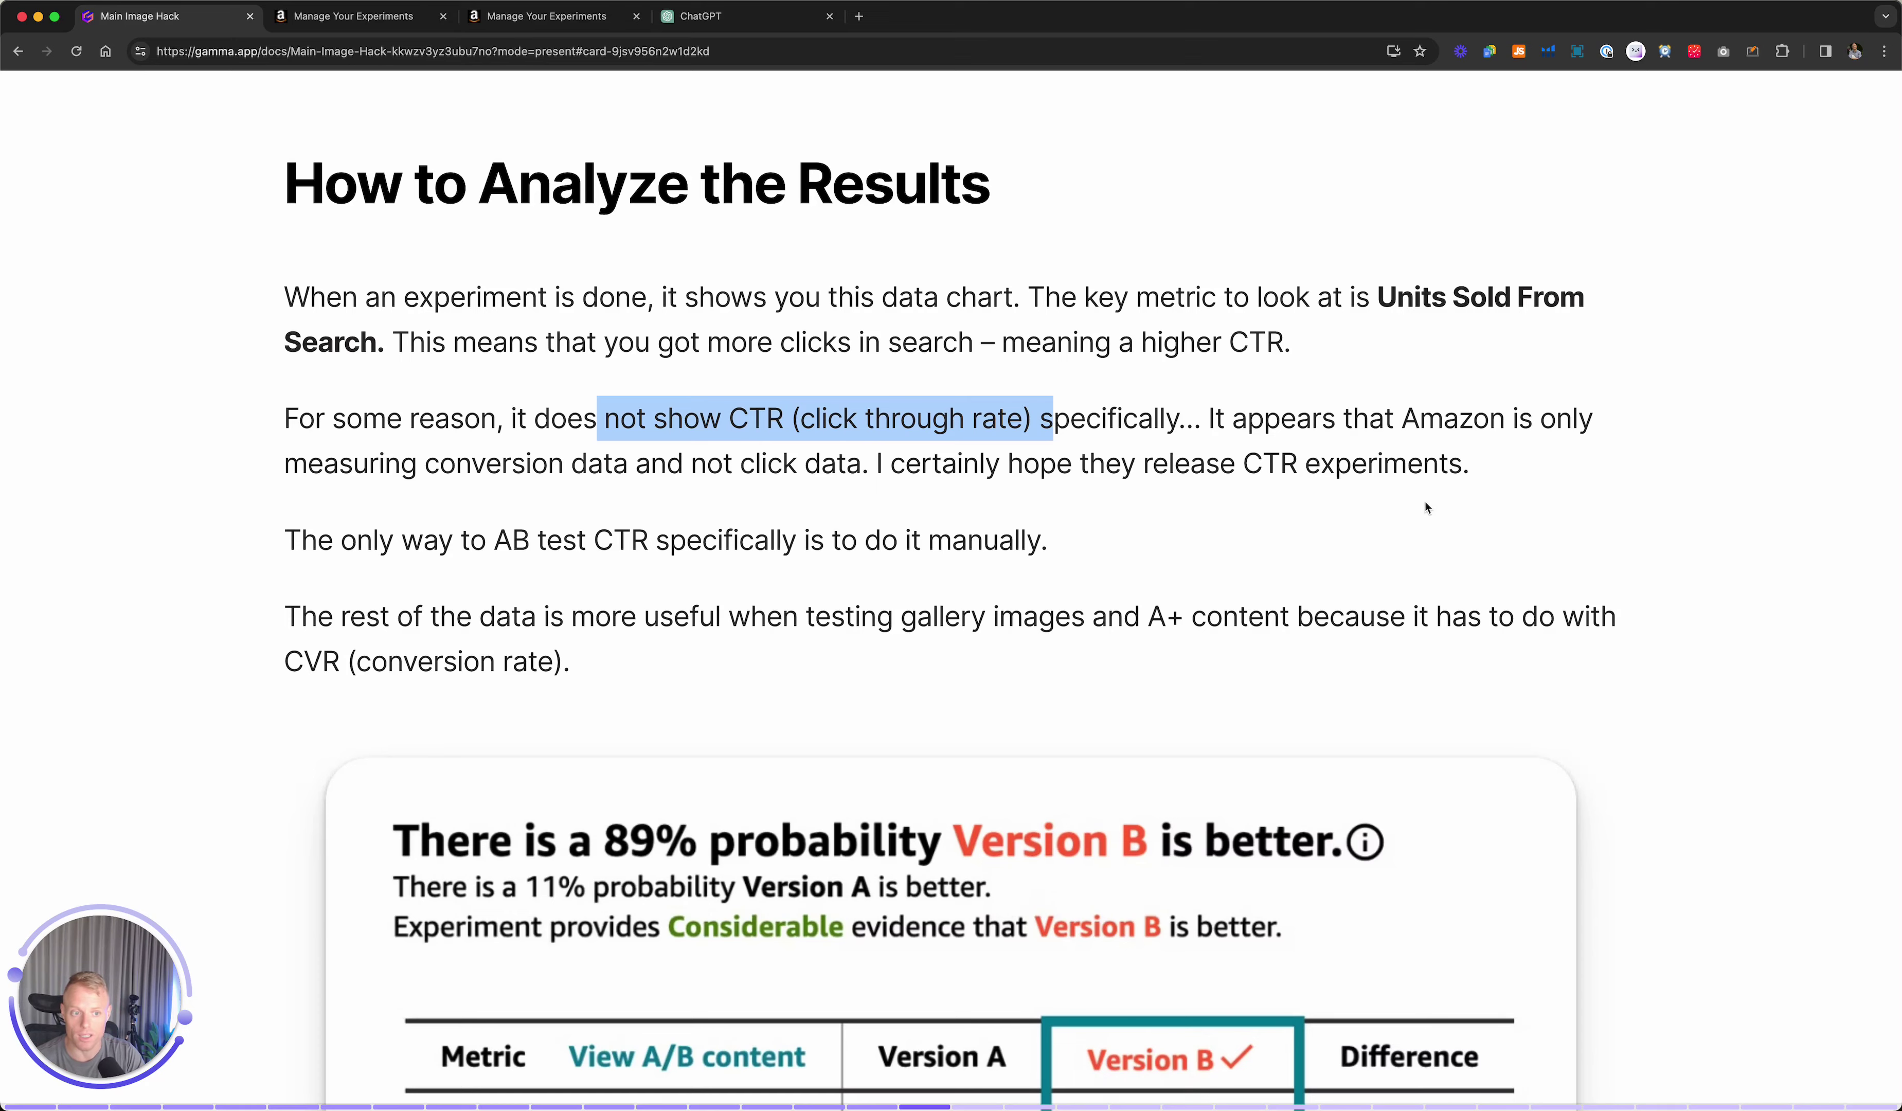
Review the 59 vs 63 results table, enter the card text, and reach the metric definitions.
{"action": "scroll", "coordinate": [1598, 505], "scroll_direction": "down", "scroll_amount": 10}
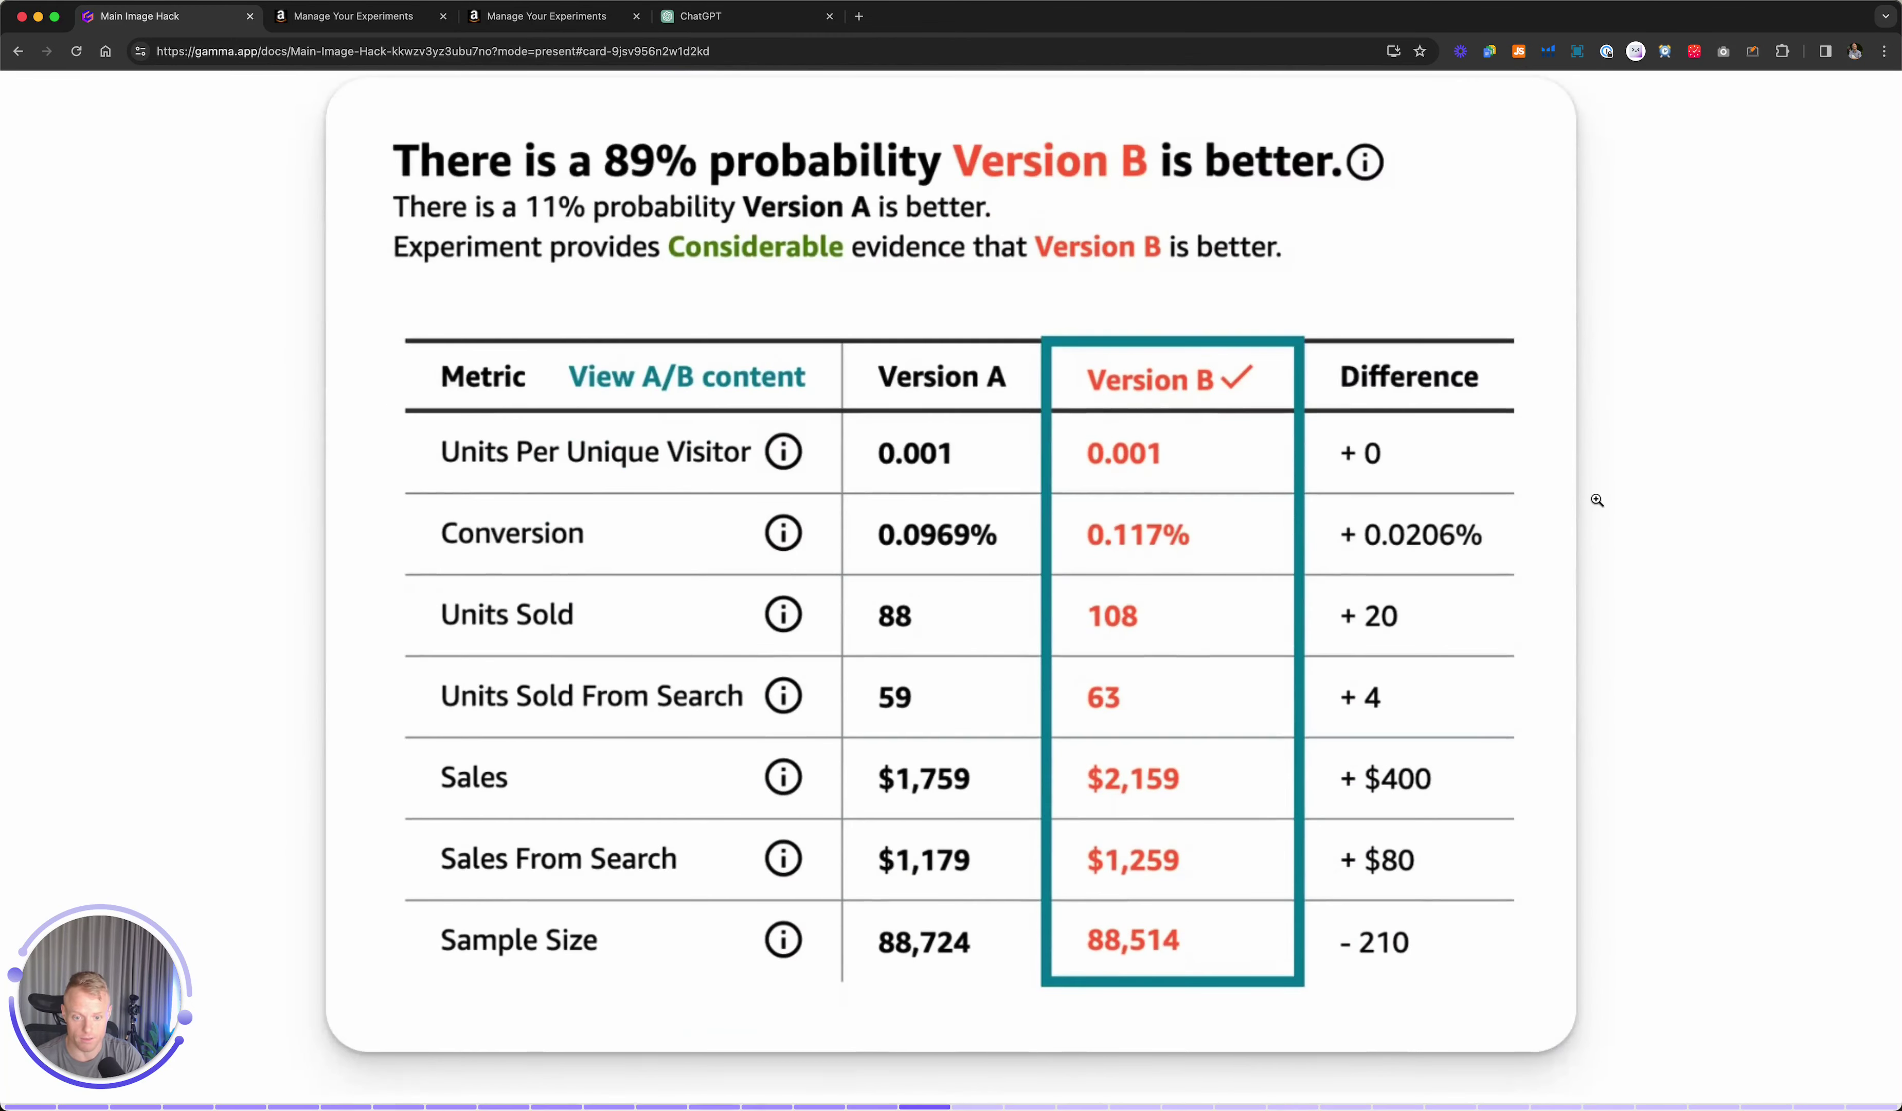
{"action": "scroll", "coordinate": [1599, 505], "scroll_direction": "up", "scroll_amount": 8}
{"action": "left_click", "coordinate": [1465, 298]}
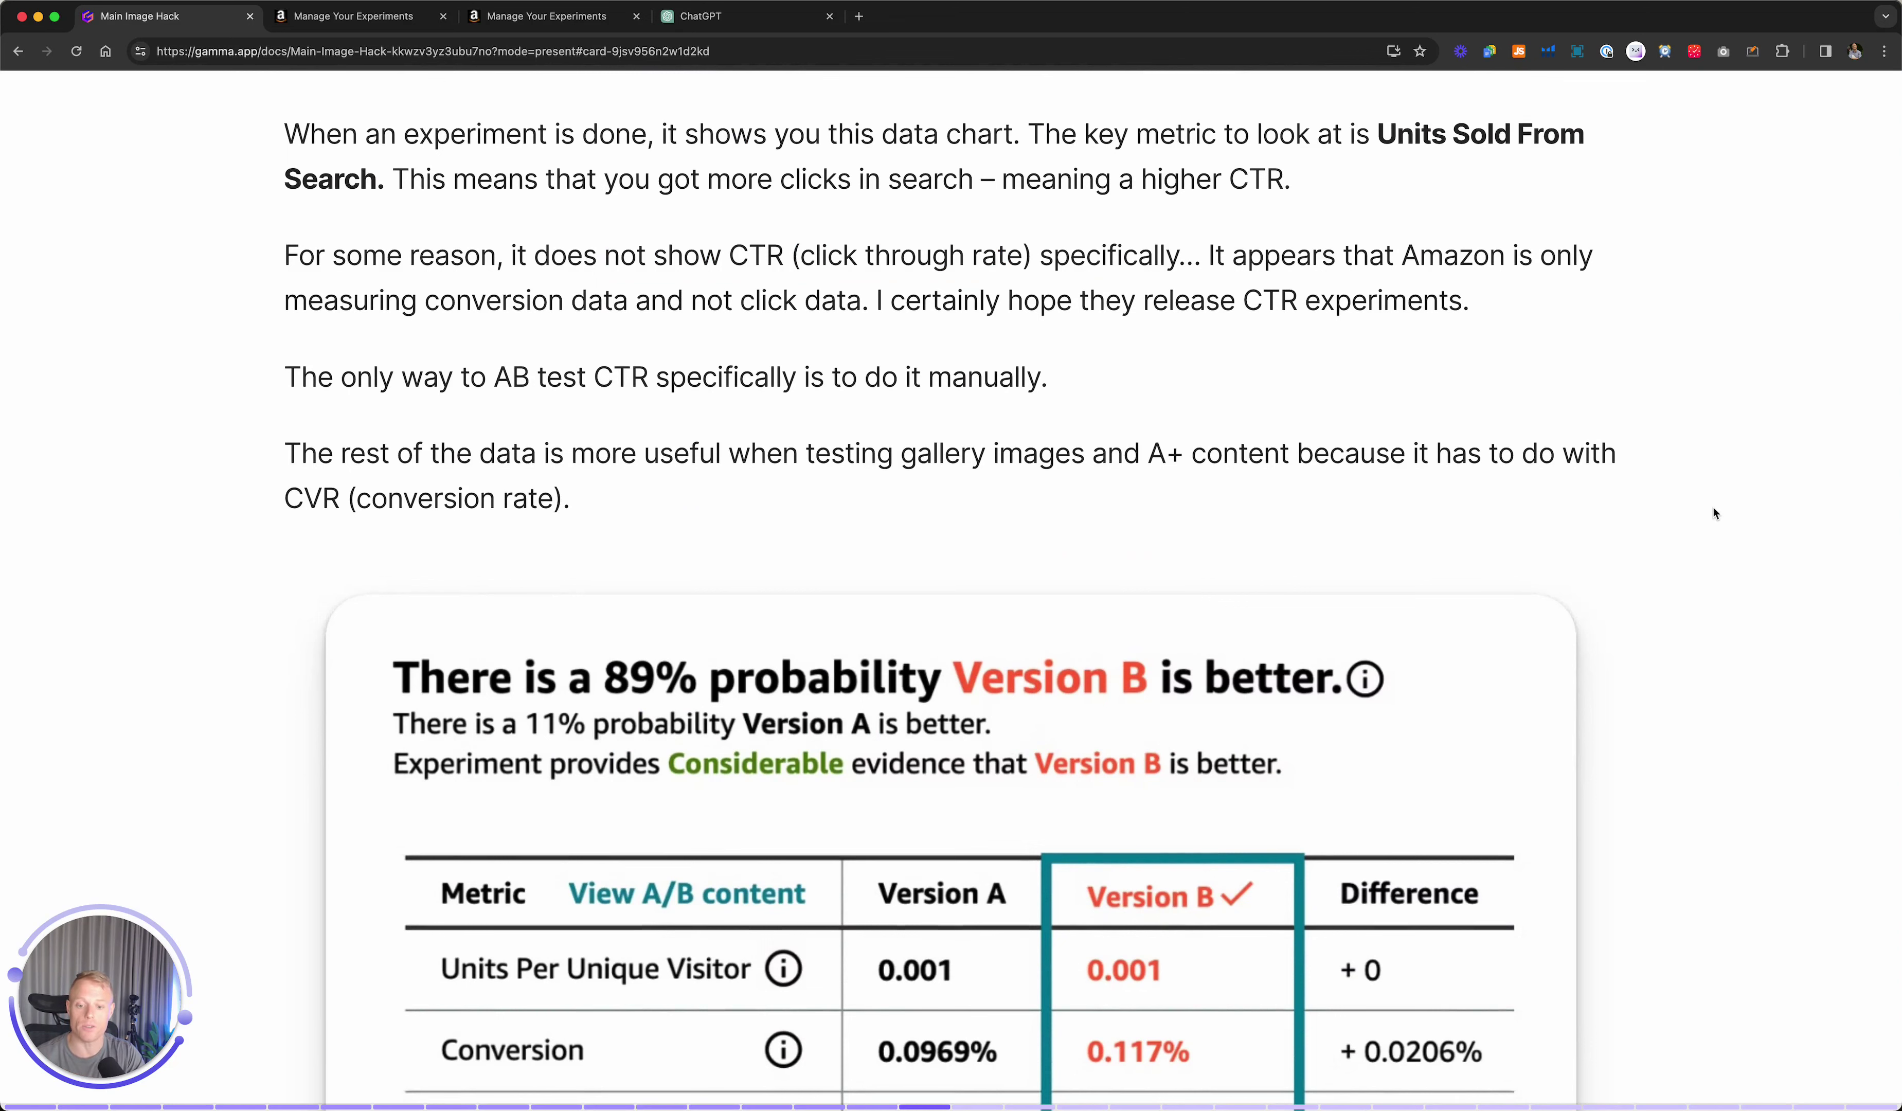
{"action": "scroll", "coordinate": [1714, 513], "scroll_direction": "down", "scroll_amount": 6}
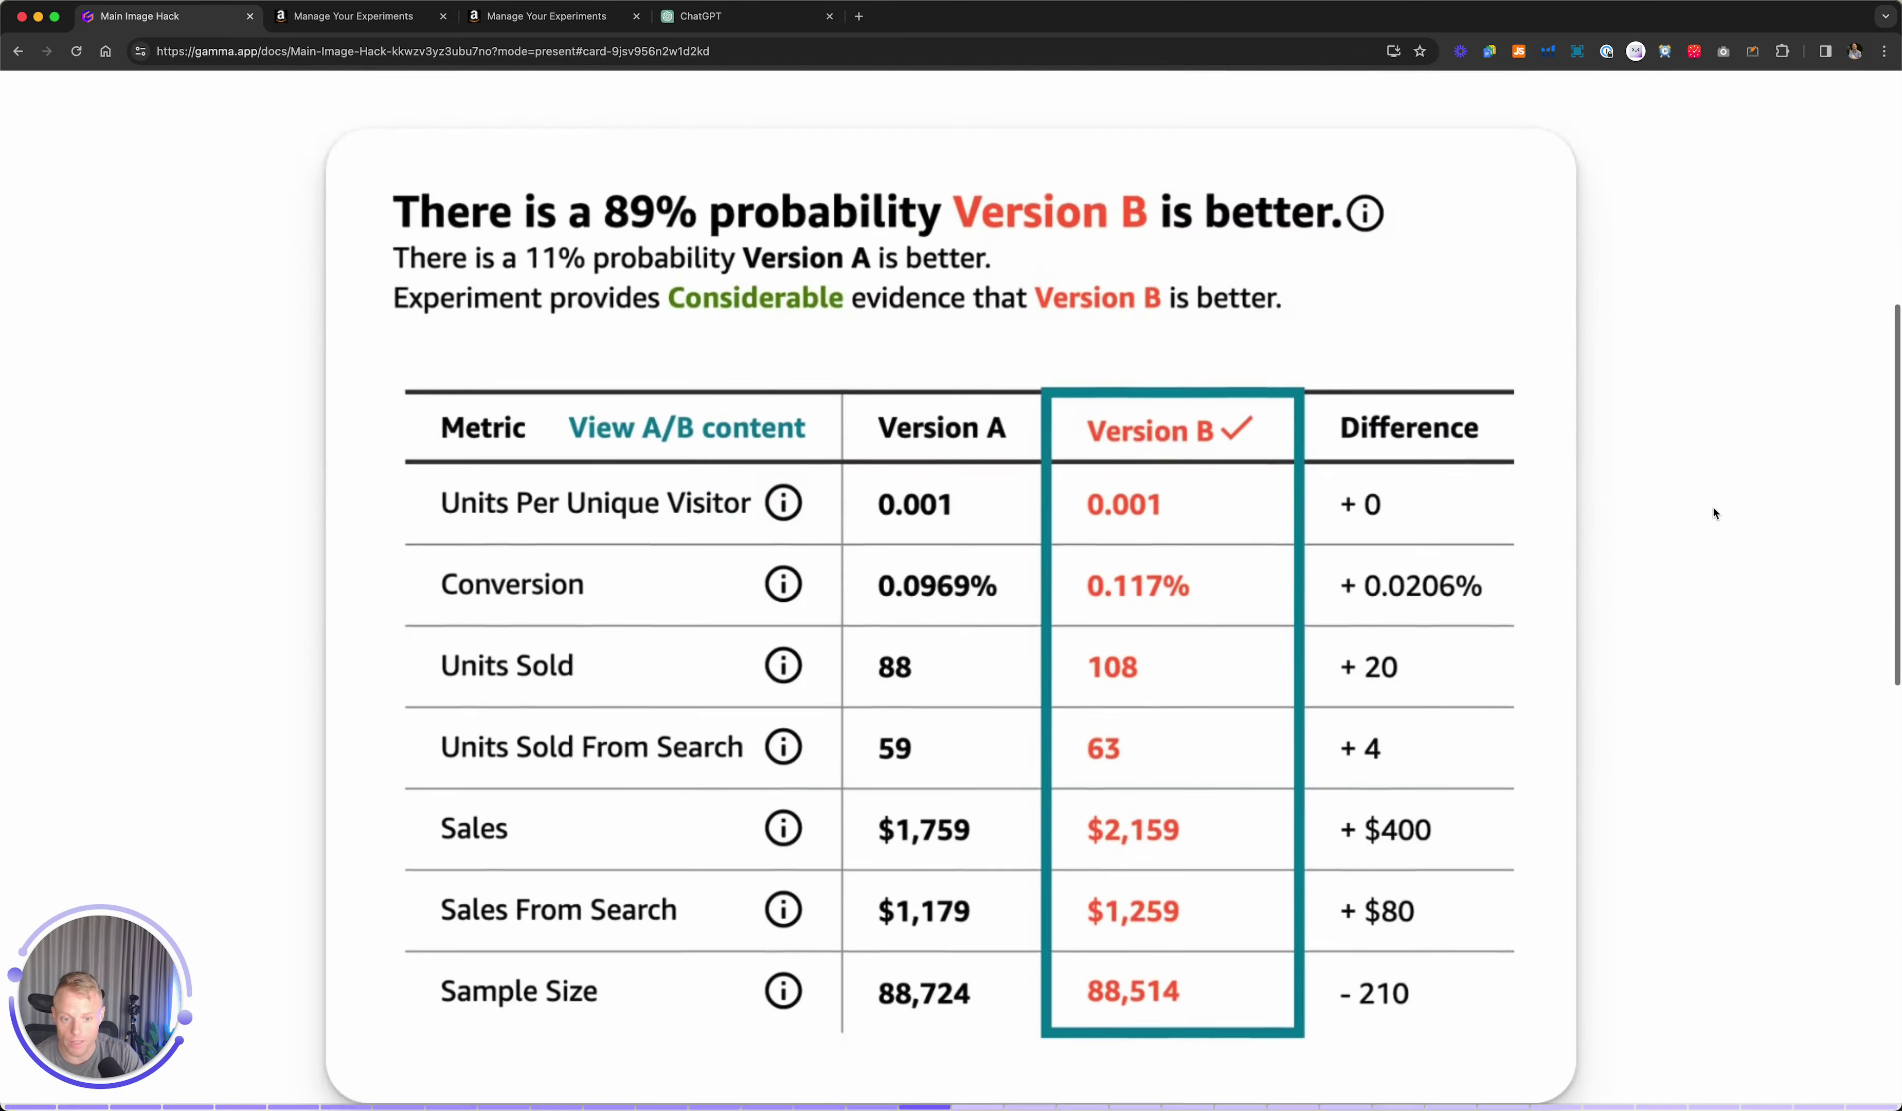
{"action": "scroll", "coordinate": [1714, 513], "scroll_direction": "up", "scroll_amount": 6}
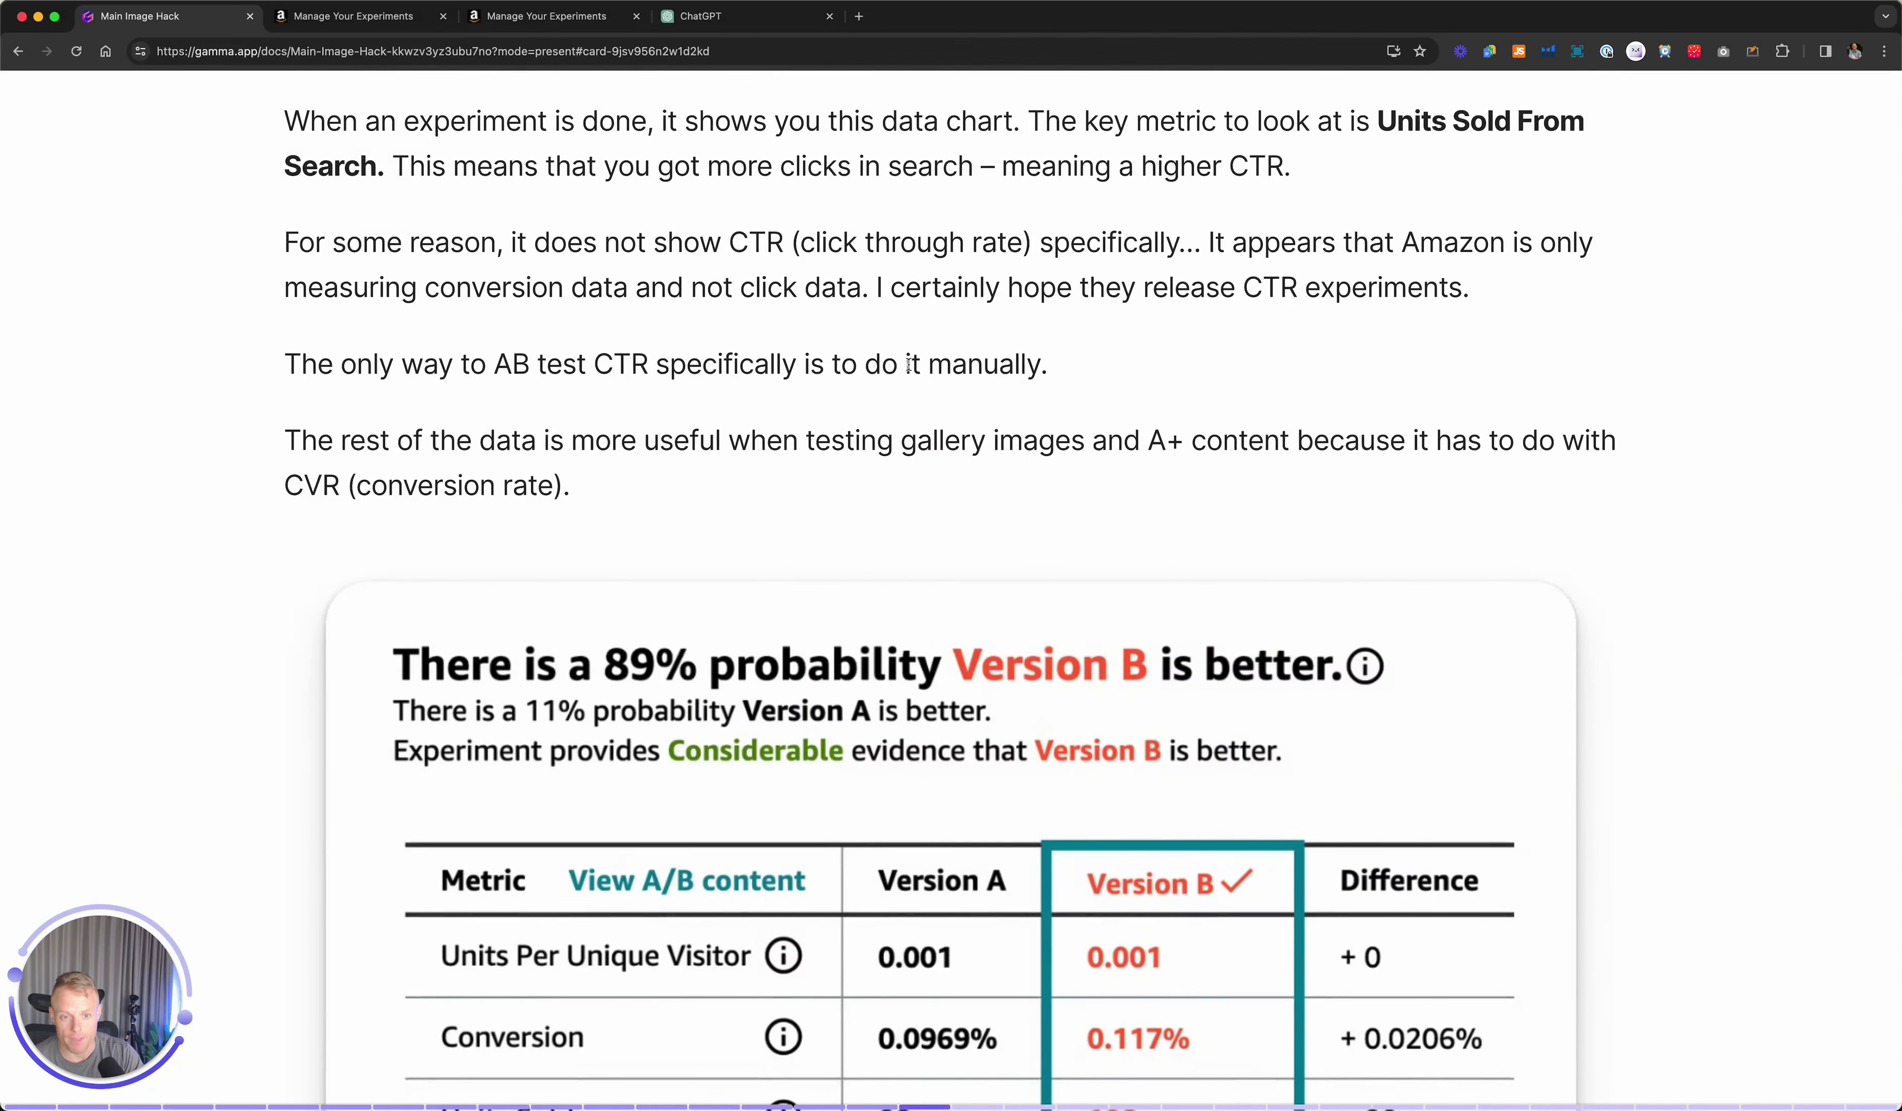
{"action": "triple_click", "coordinate": [872, 365]}
{"action": "left_click", "coordinate": [956, 370]}
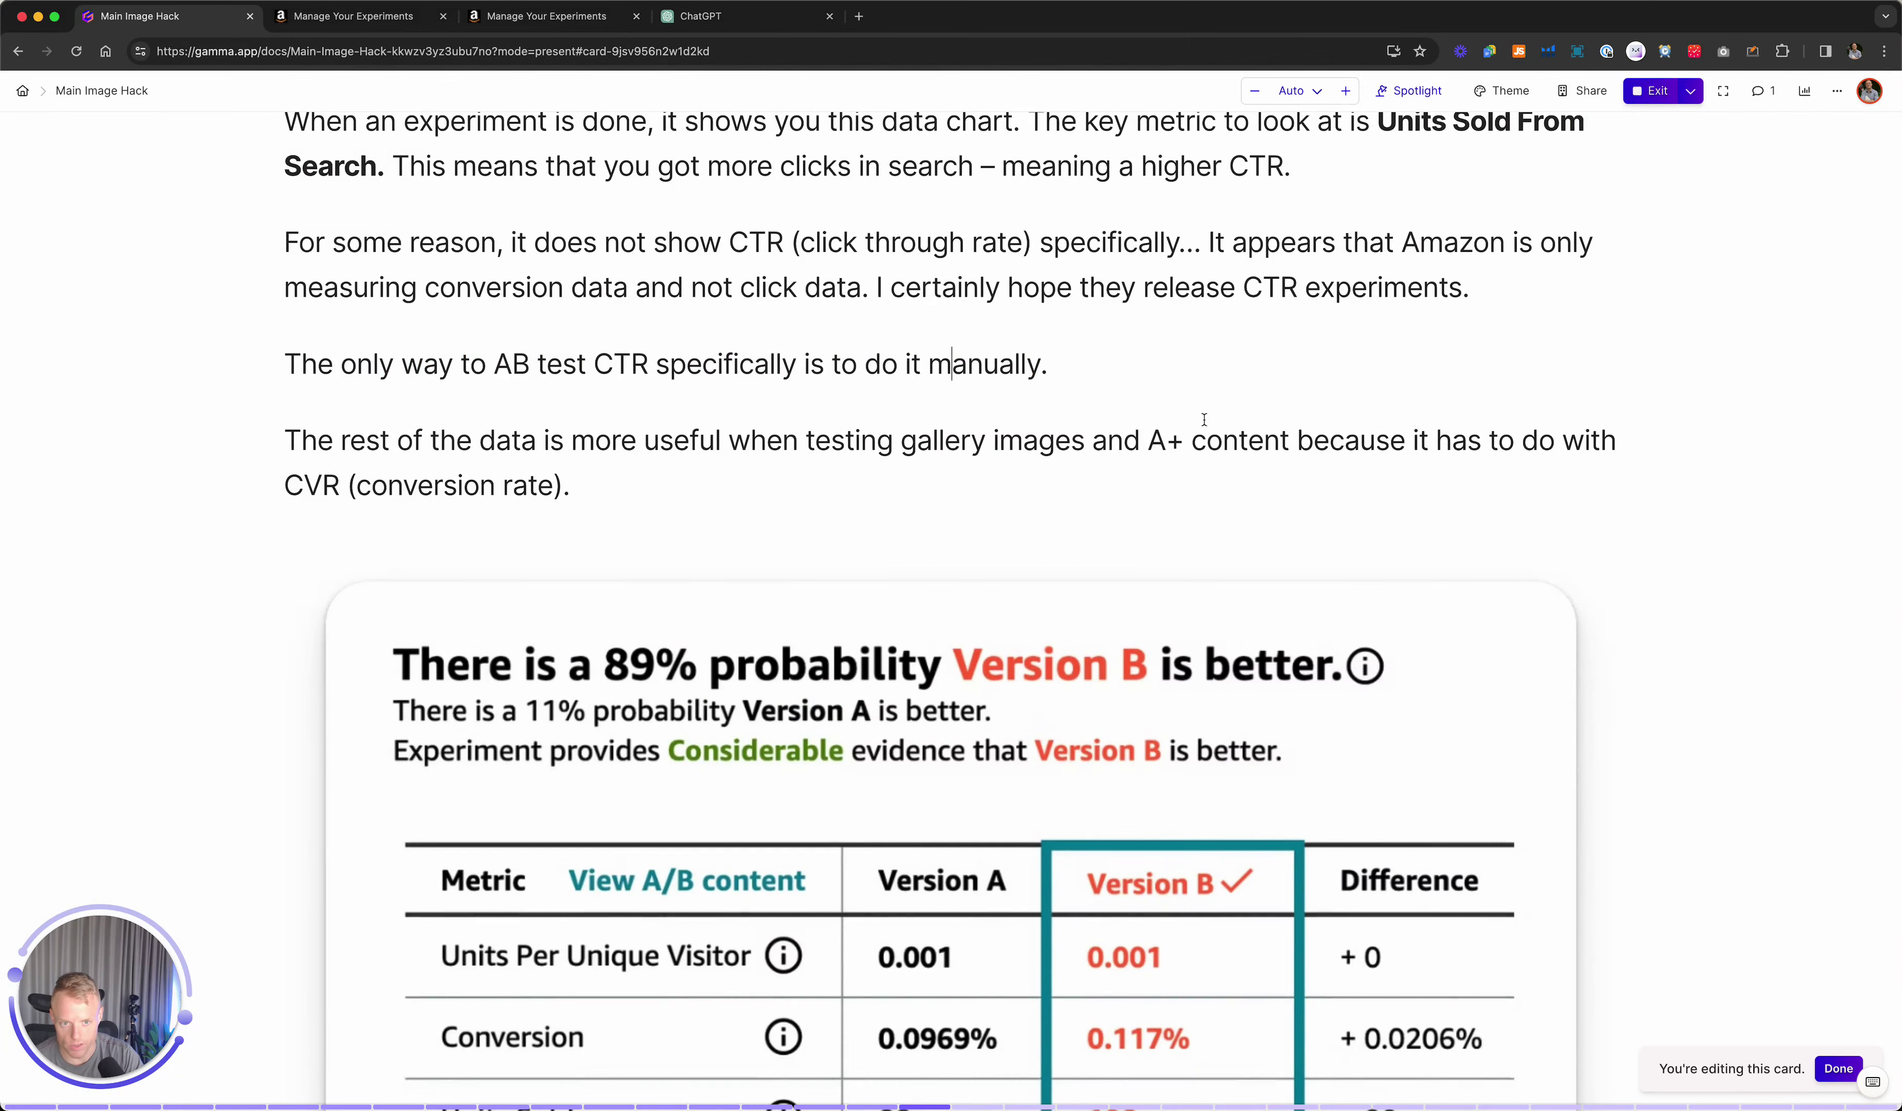
{"action": "double_click", "coordinate": [1213, 441]}
{"action": "scroll", "coordinate": [1320, 441], "scroll_direction": "down", "scroll_amount": 6}
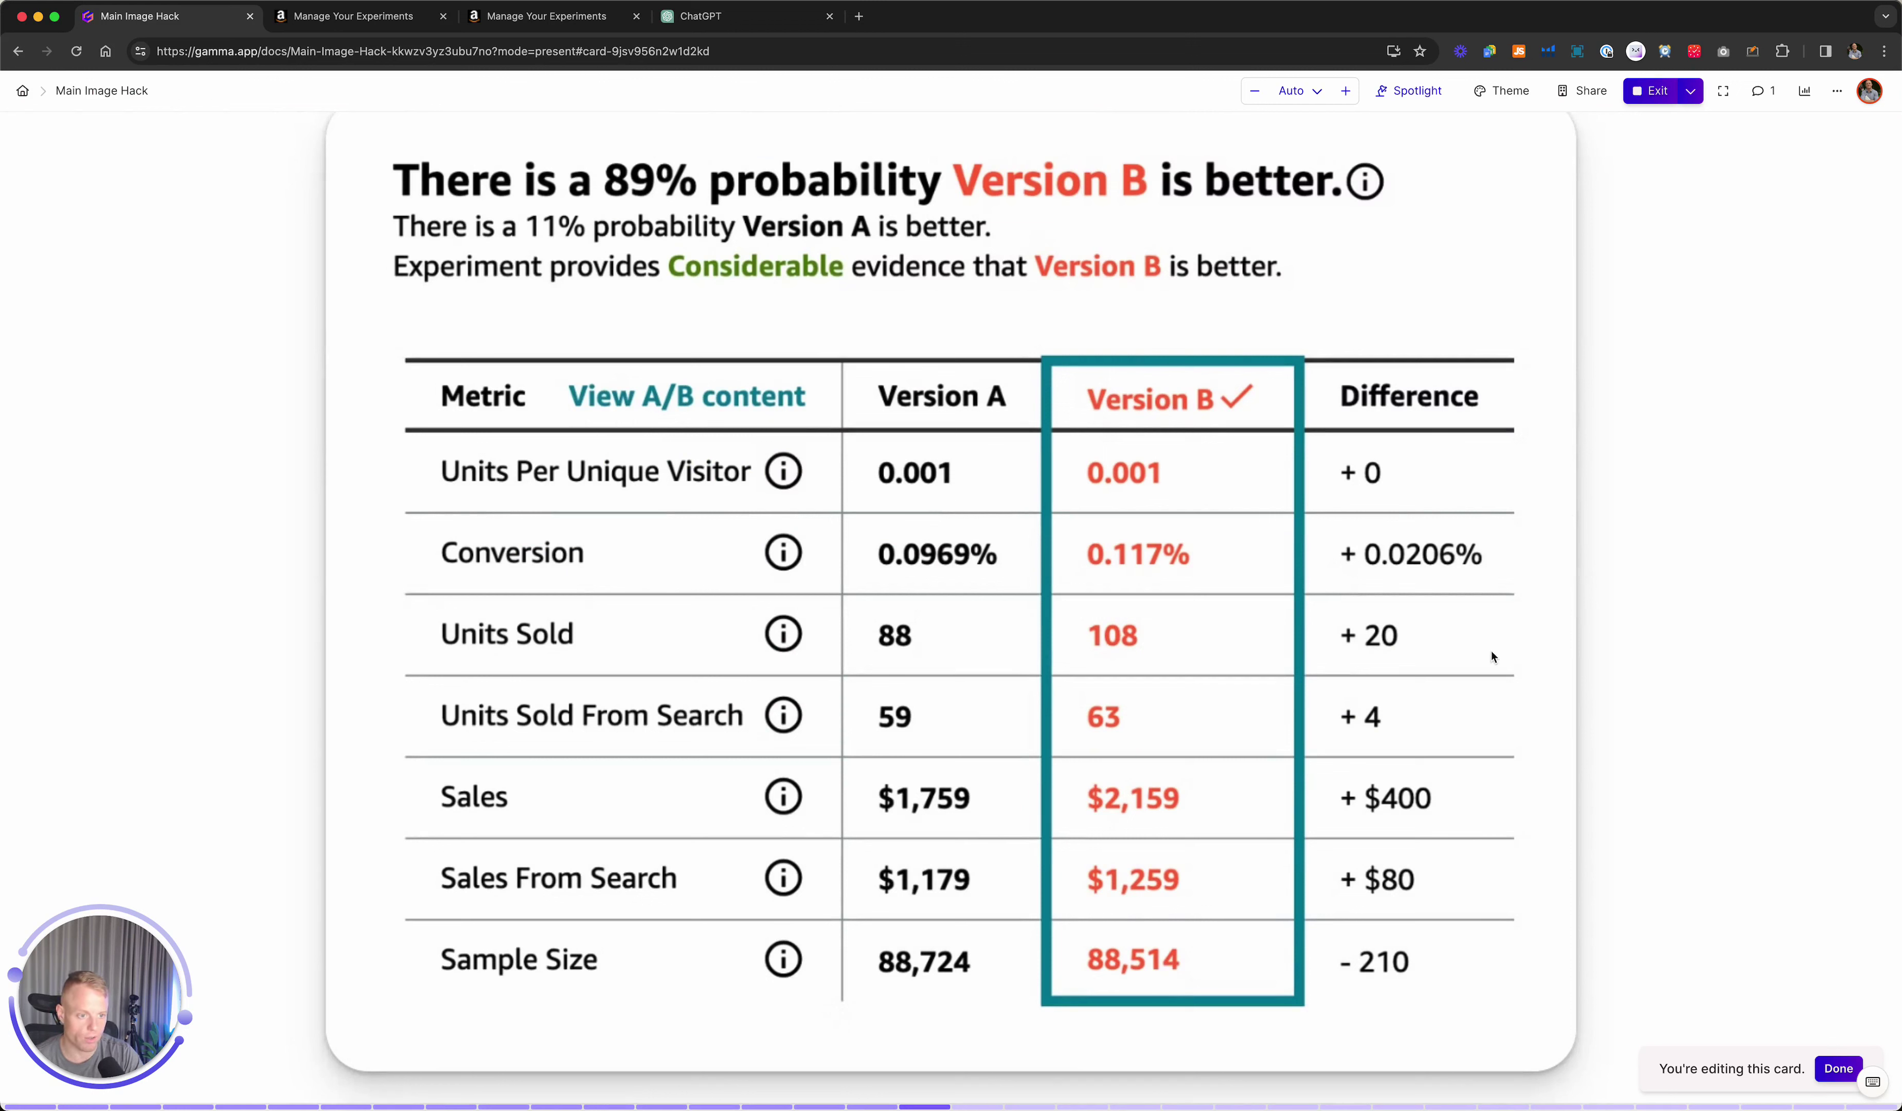
Move through the metric definitions text on the way to the section III packaging card.
{"action": "scroll", "coordinate": [1493, 656], "scroll_direction": "down", "scroll_amount": 15}
{"action": "scroll", "coordinate": [1491, 653], "scroll_direction": "down", "scroll_amount": 2}
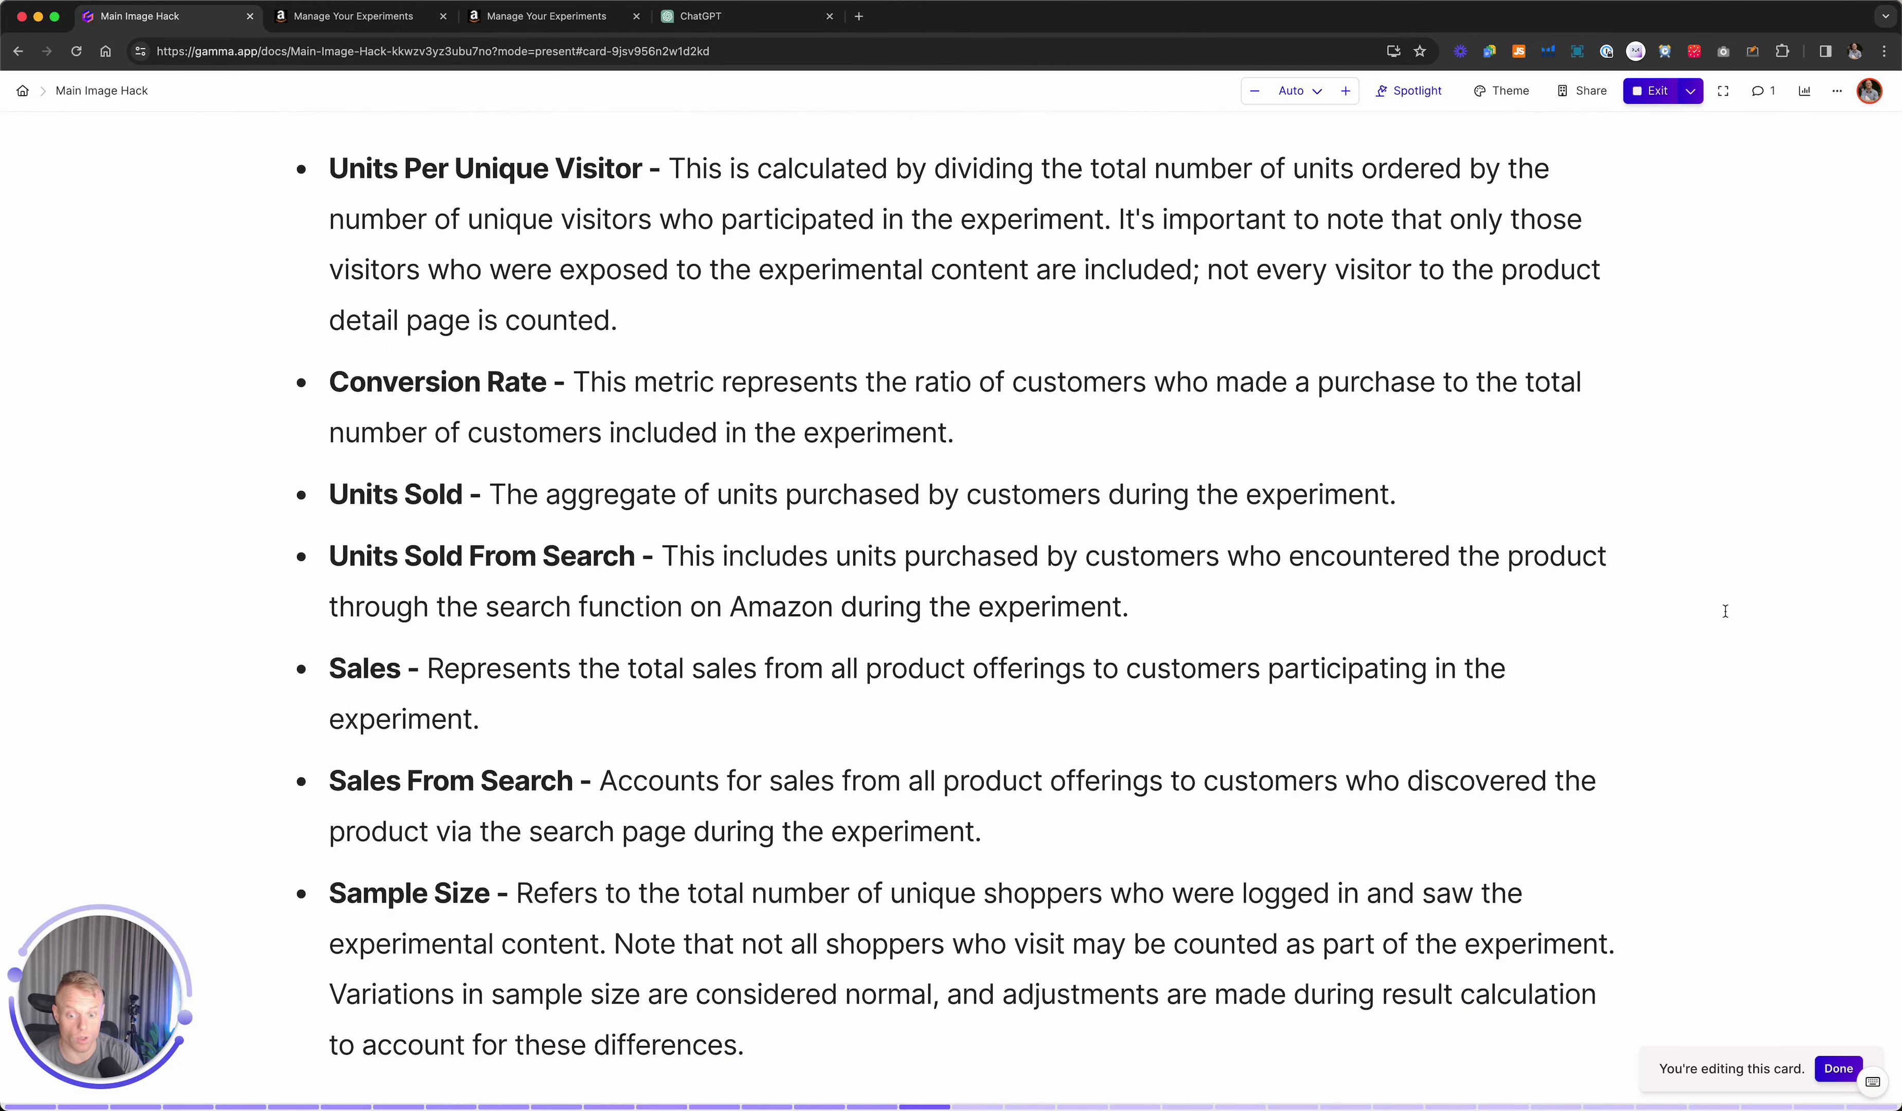
{"action": "scroll", "coordinate": [1725, 611], "scroll_direction": "down", "scroll_amount": 1}
{"action": "key", "text": "Down"}
{"action": "key", "text": "Down"}
{"action": "key", "text": "Down"}
{"action": "key", "text": "Down"}
{"action": "key", "text": "Down"}
{"action": "key", "text": "Down"}
{"action": "key", "text": "Down"}
{"action": "key", "text": "Down"}
{"action": "key", "text": "Down"}
{"action": "key", "text": "Down"}
{"action": "key", "text": "Down"}
{"action": "key", "text": "Right"}
{"action": "key", "text": "Right"}
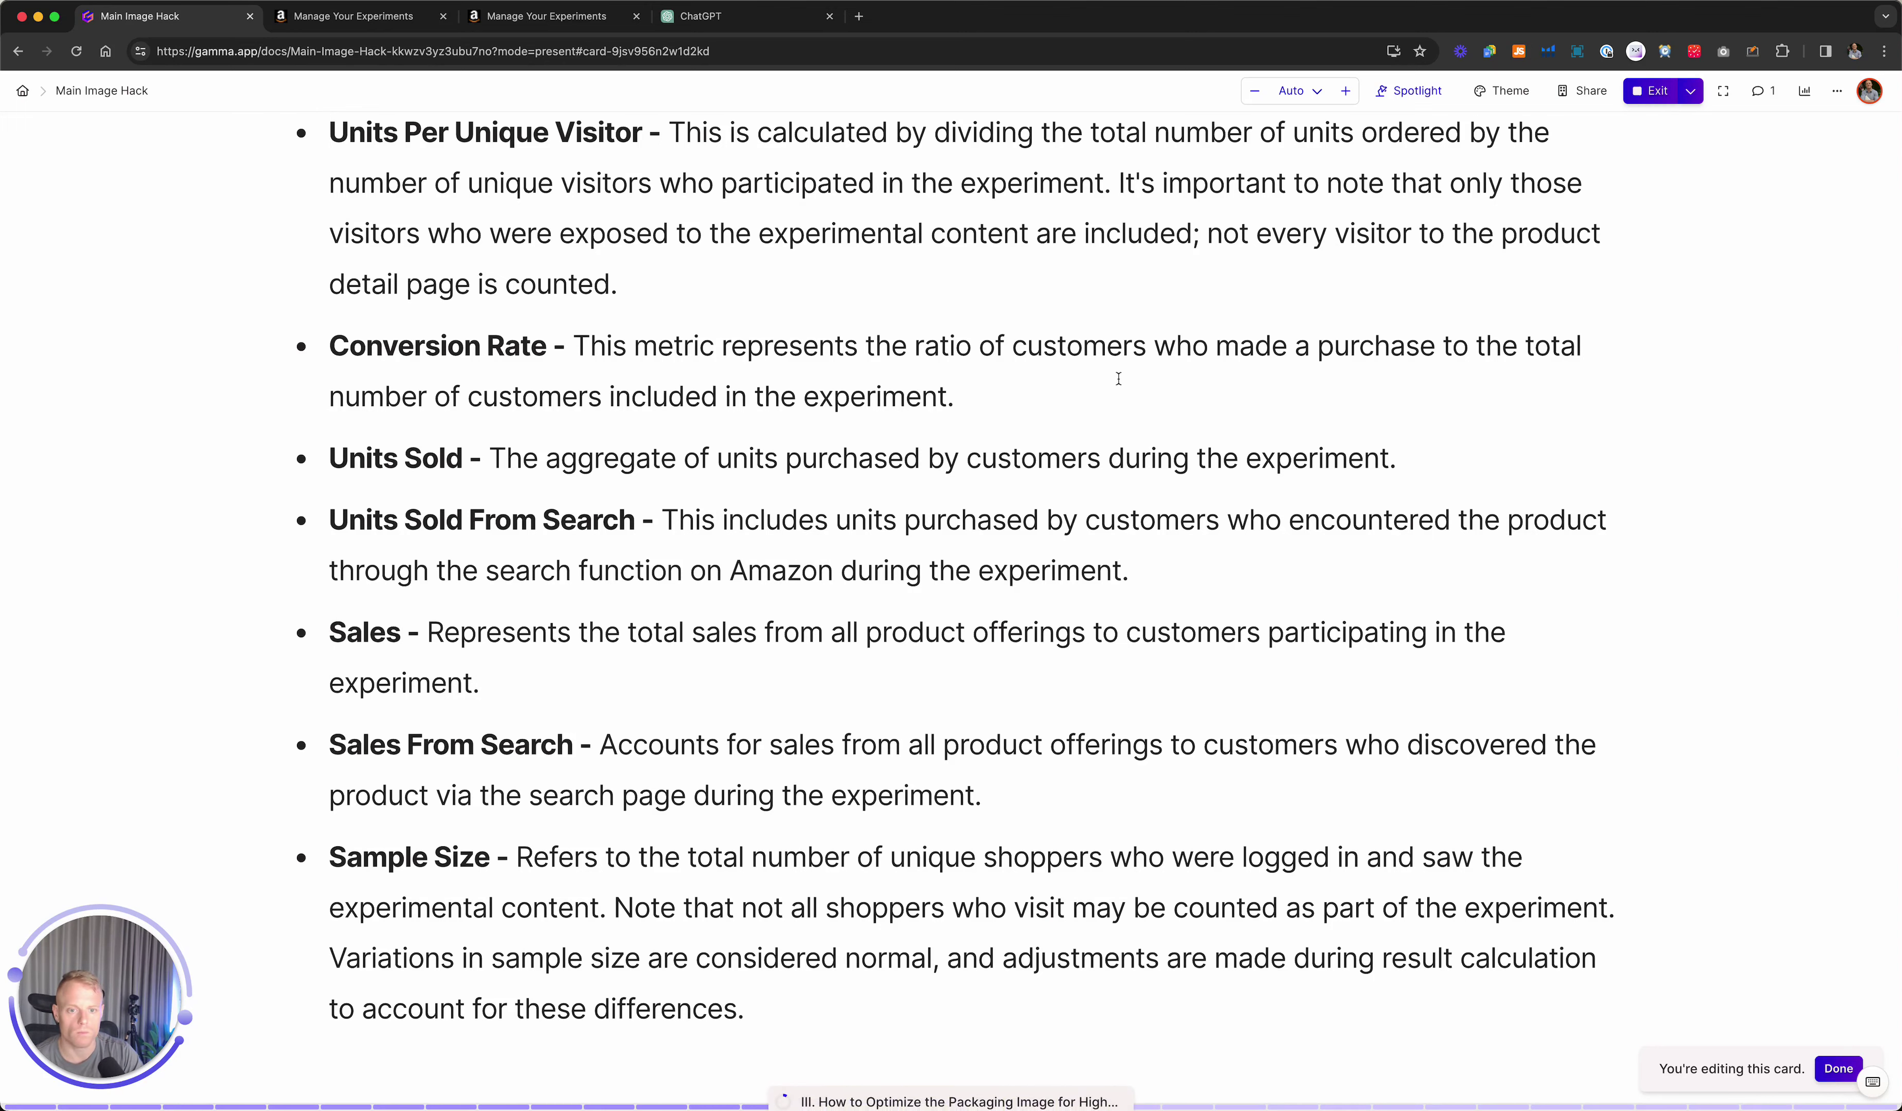
Jump to the packaging image section and advance past 'Make Sure Key Info is Easy to See' to the Step 1 card.
{"action": "left_click", "coordinate": [978, 1106]}
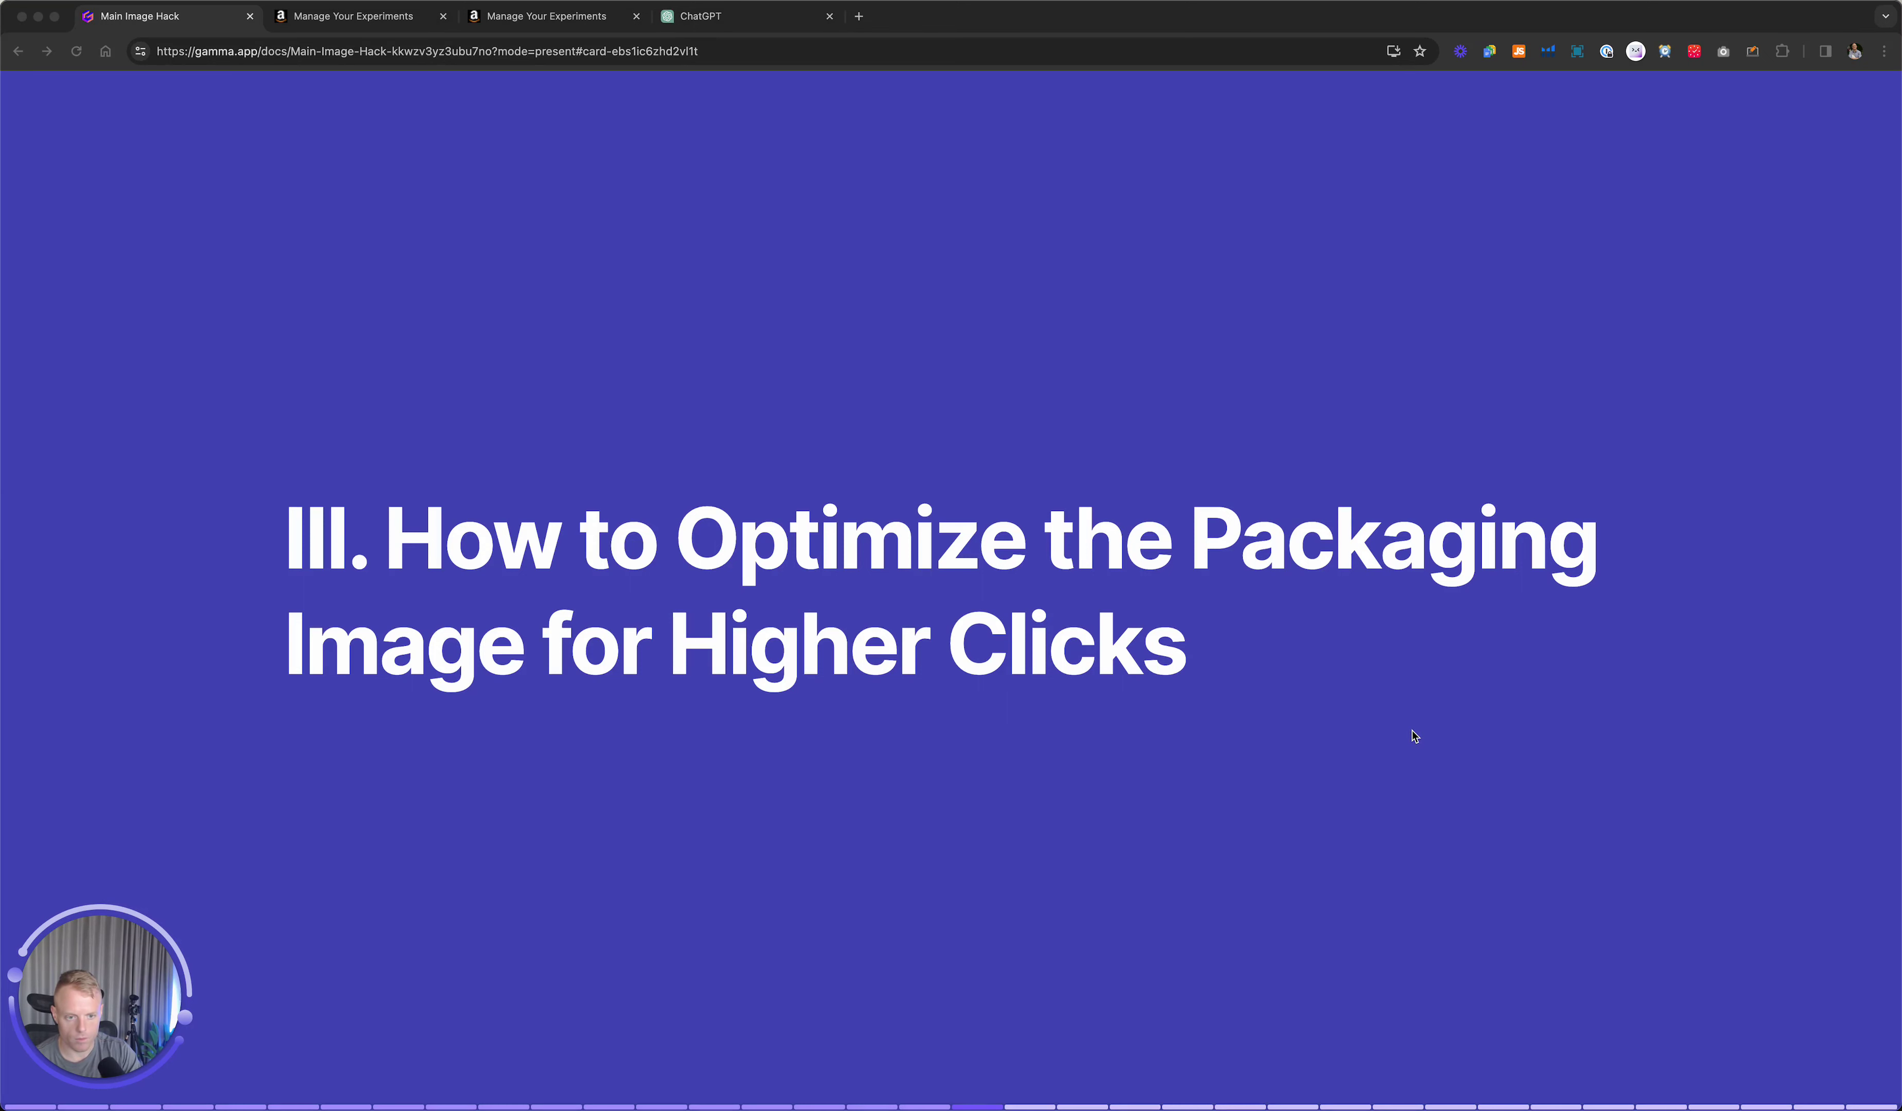
{"action": "key", "text": "Right"}
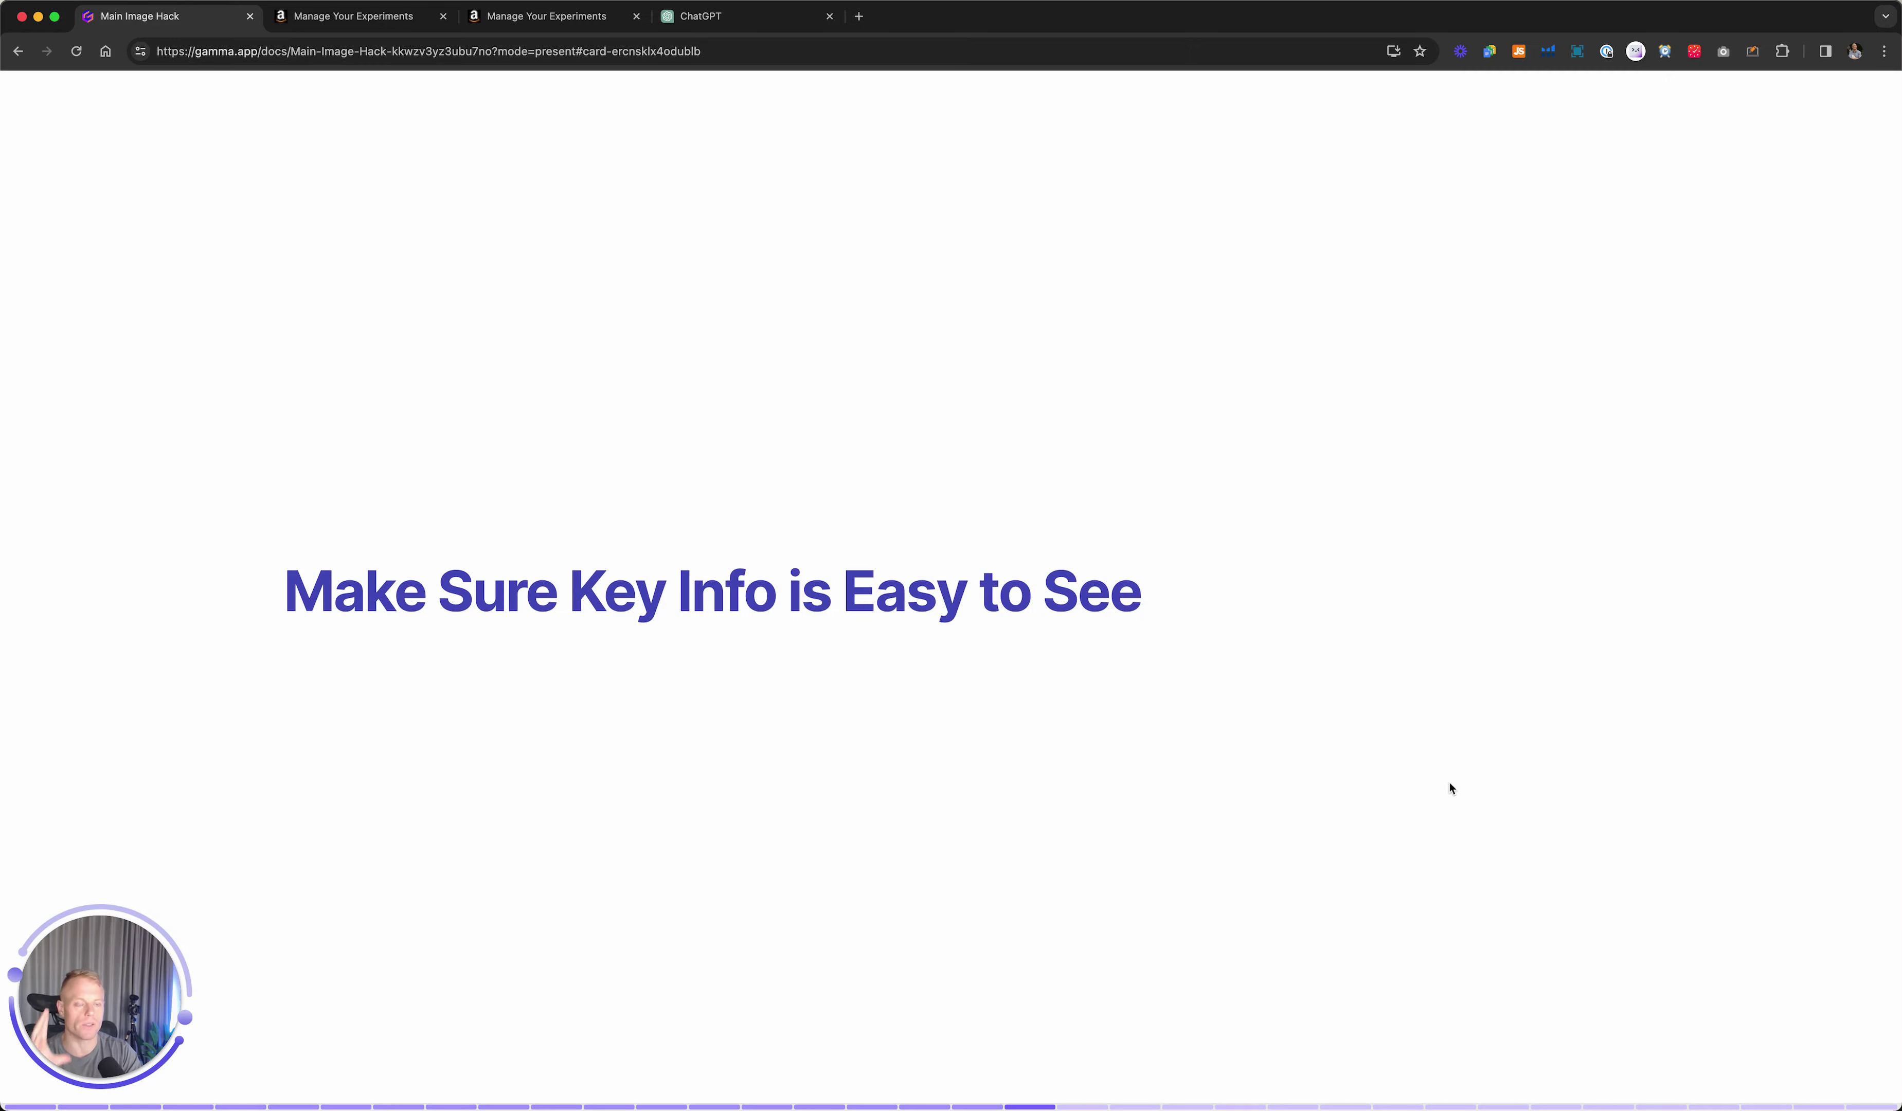
{"action": "key", "text": "Right"}
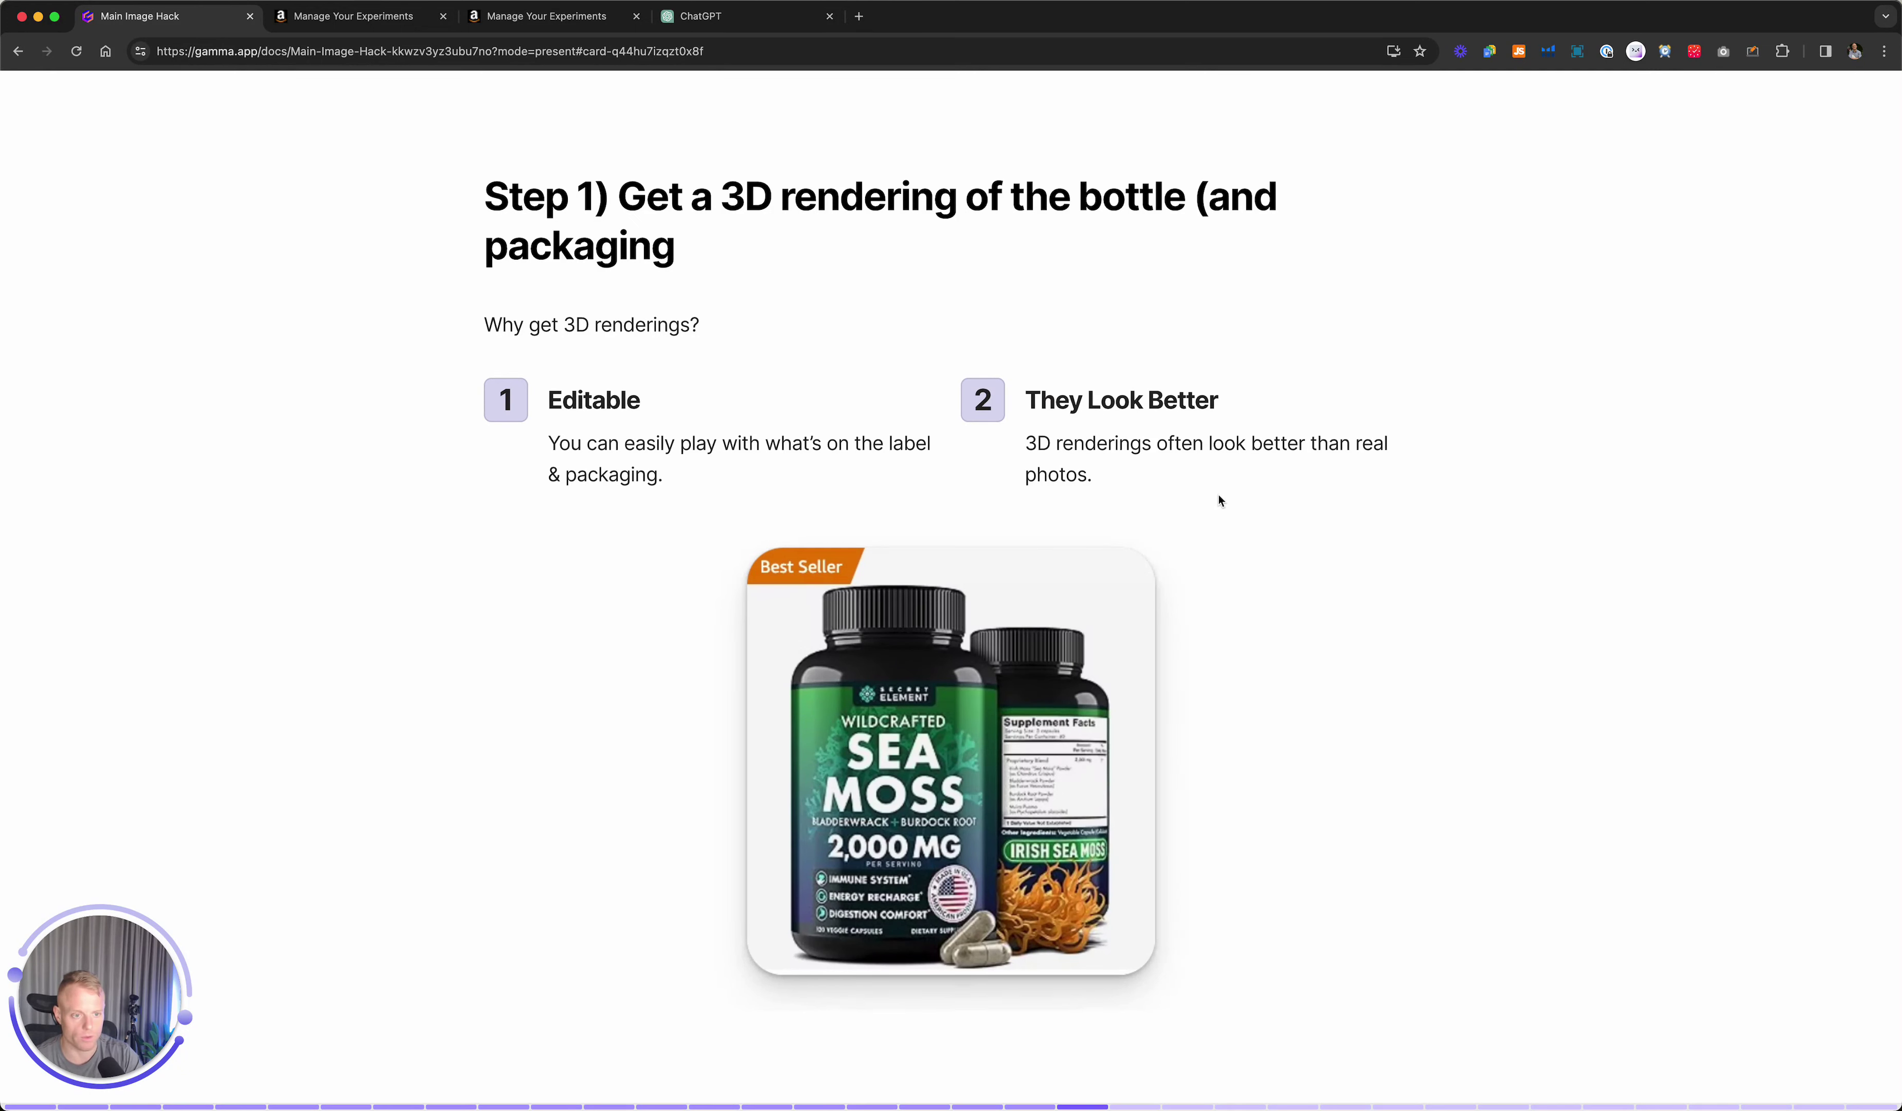
Advance to 'Step 2) Determine the key info', then on to 'Step 3) Make key info larger'.
{"action": "key", "text": "Right"}
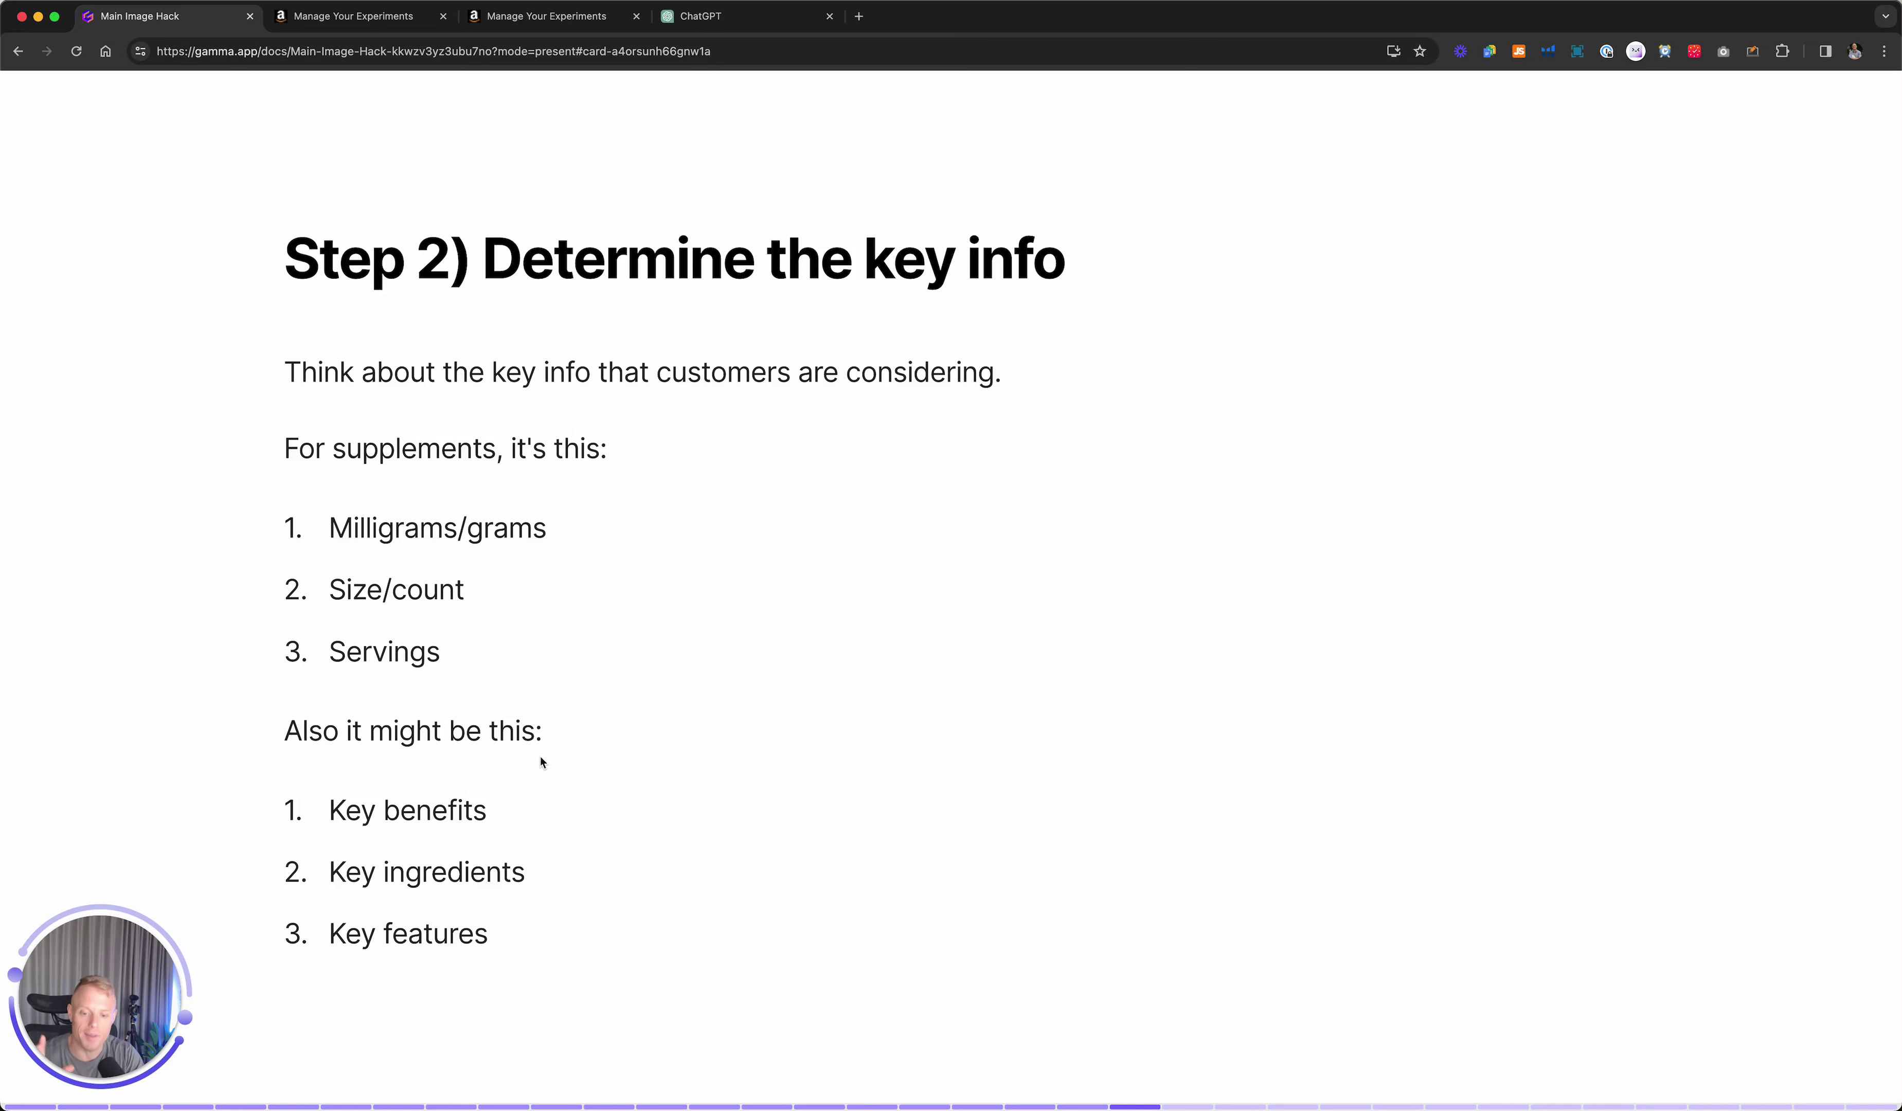
{"action": "key", "text": "Right"}
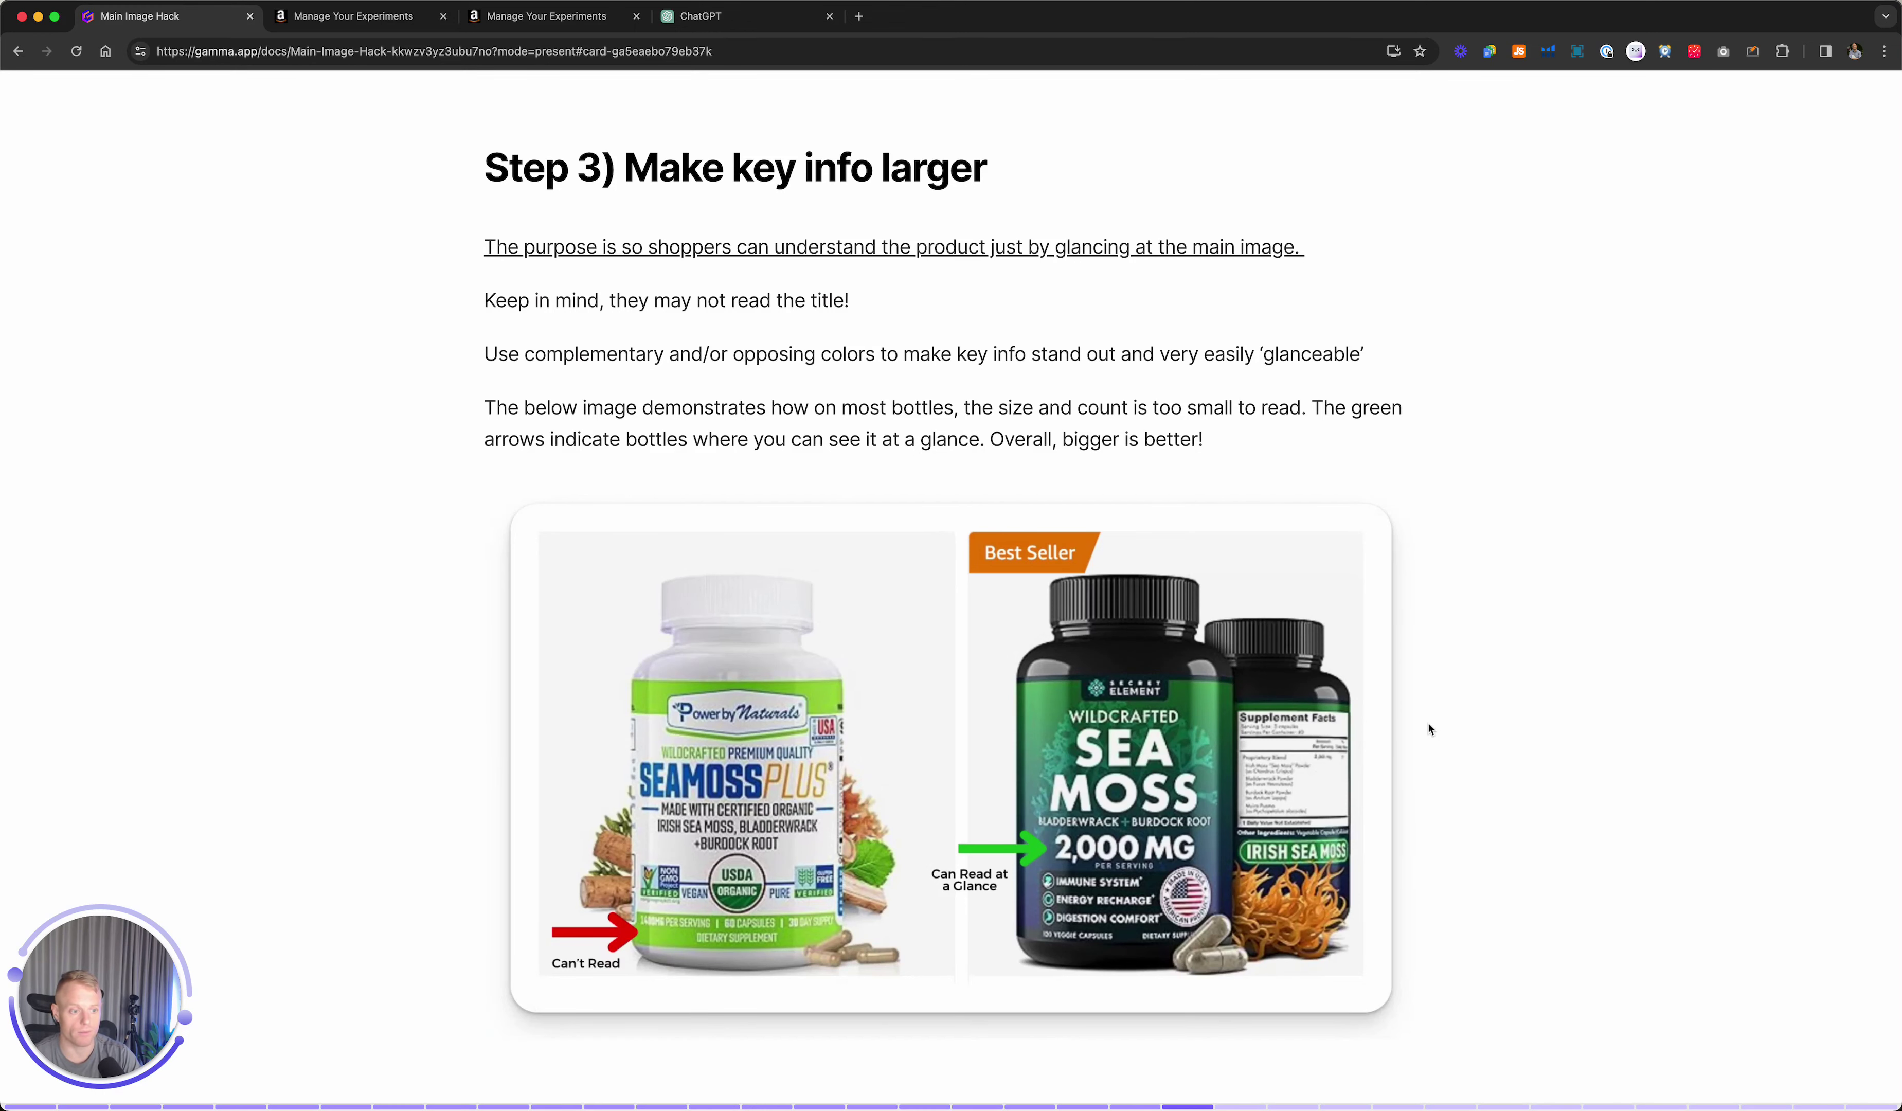
Advance past the packaging-needn't-match callout to the Main Image Ideas for Supplements card.
{"action": "key", "text": "Right"}
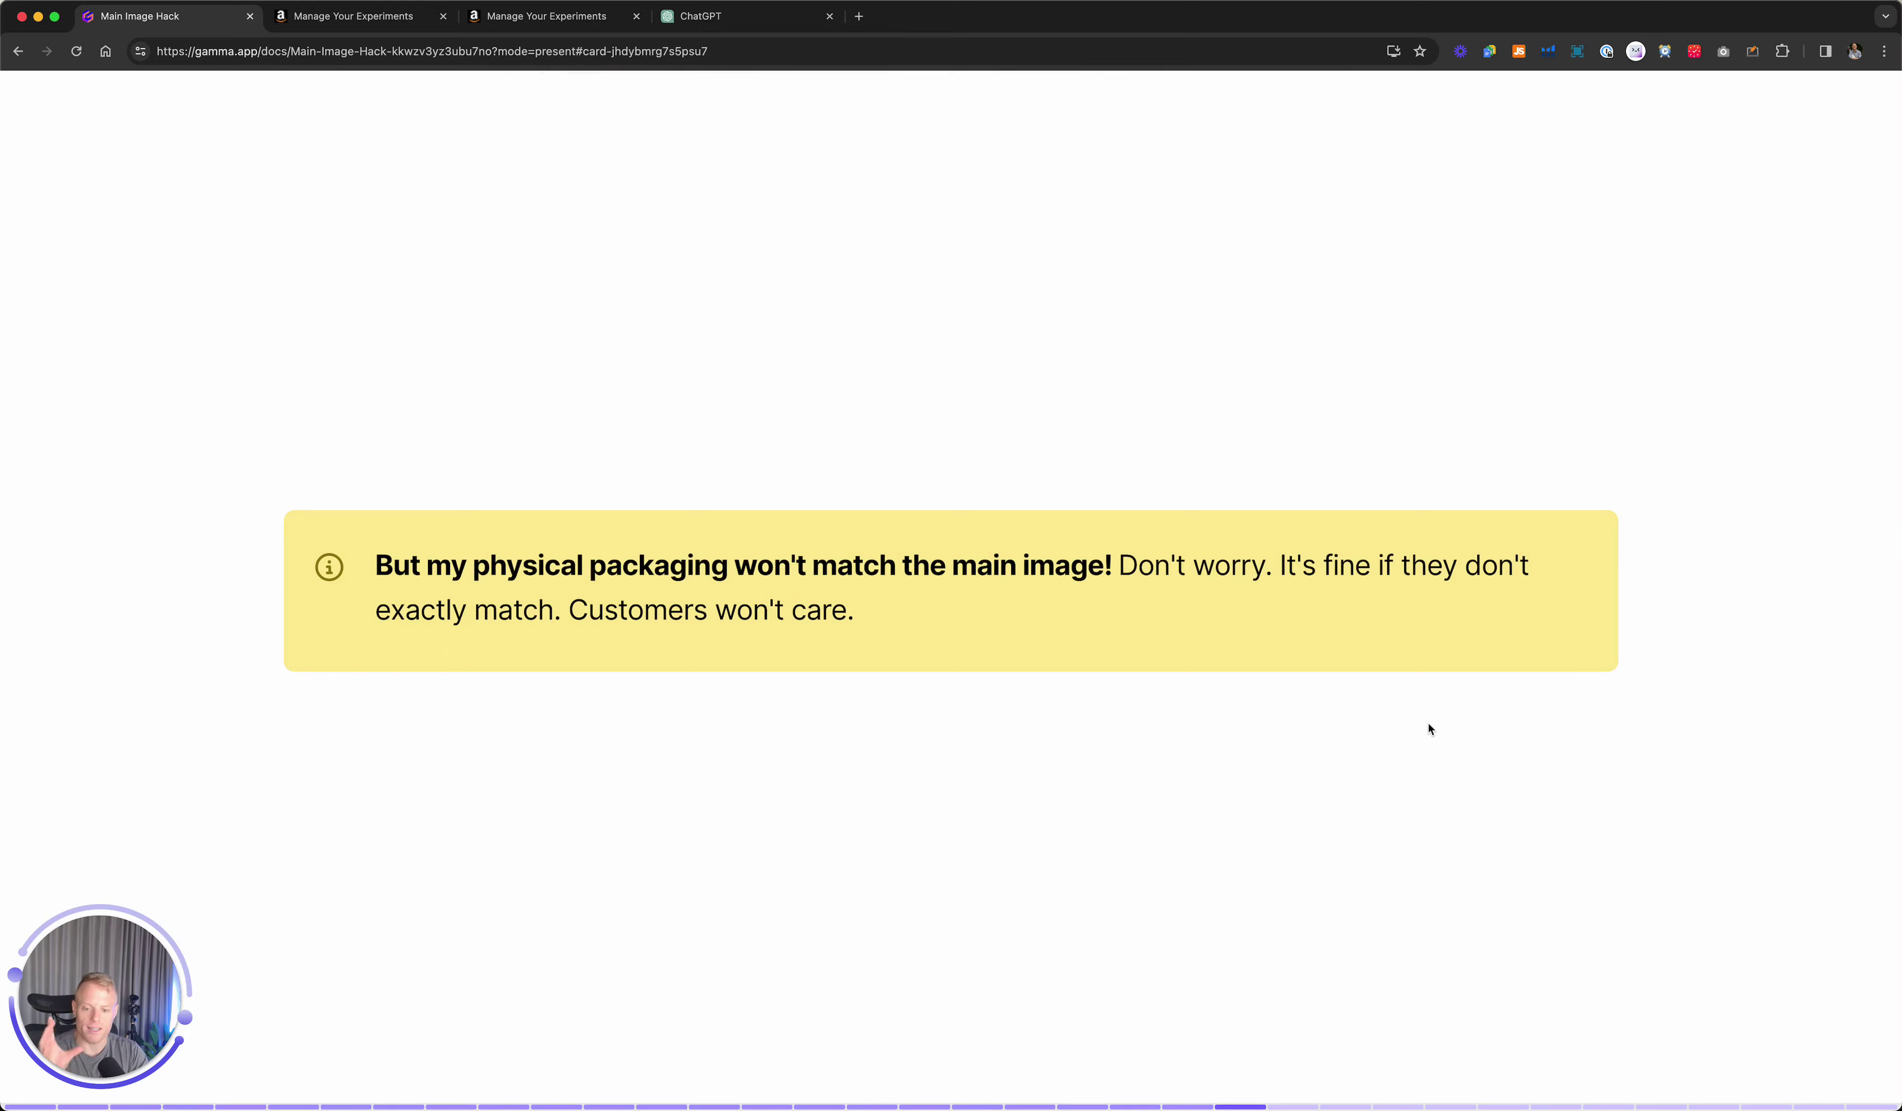
{"action": "key", "text": "Right"}
{"action": "key", "text": "Right"}
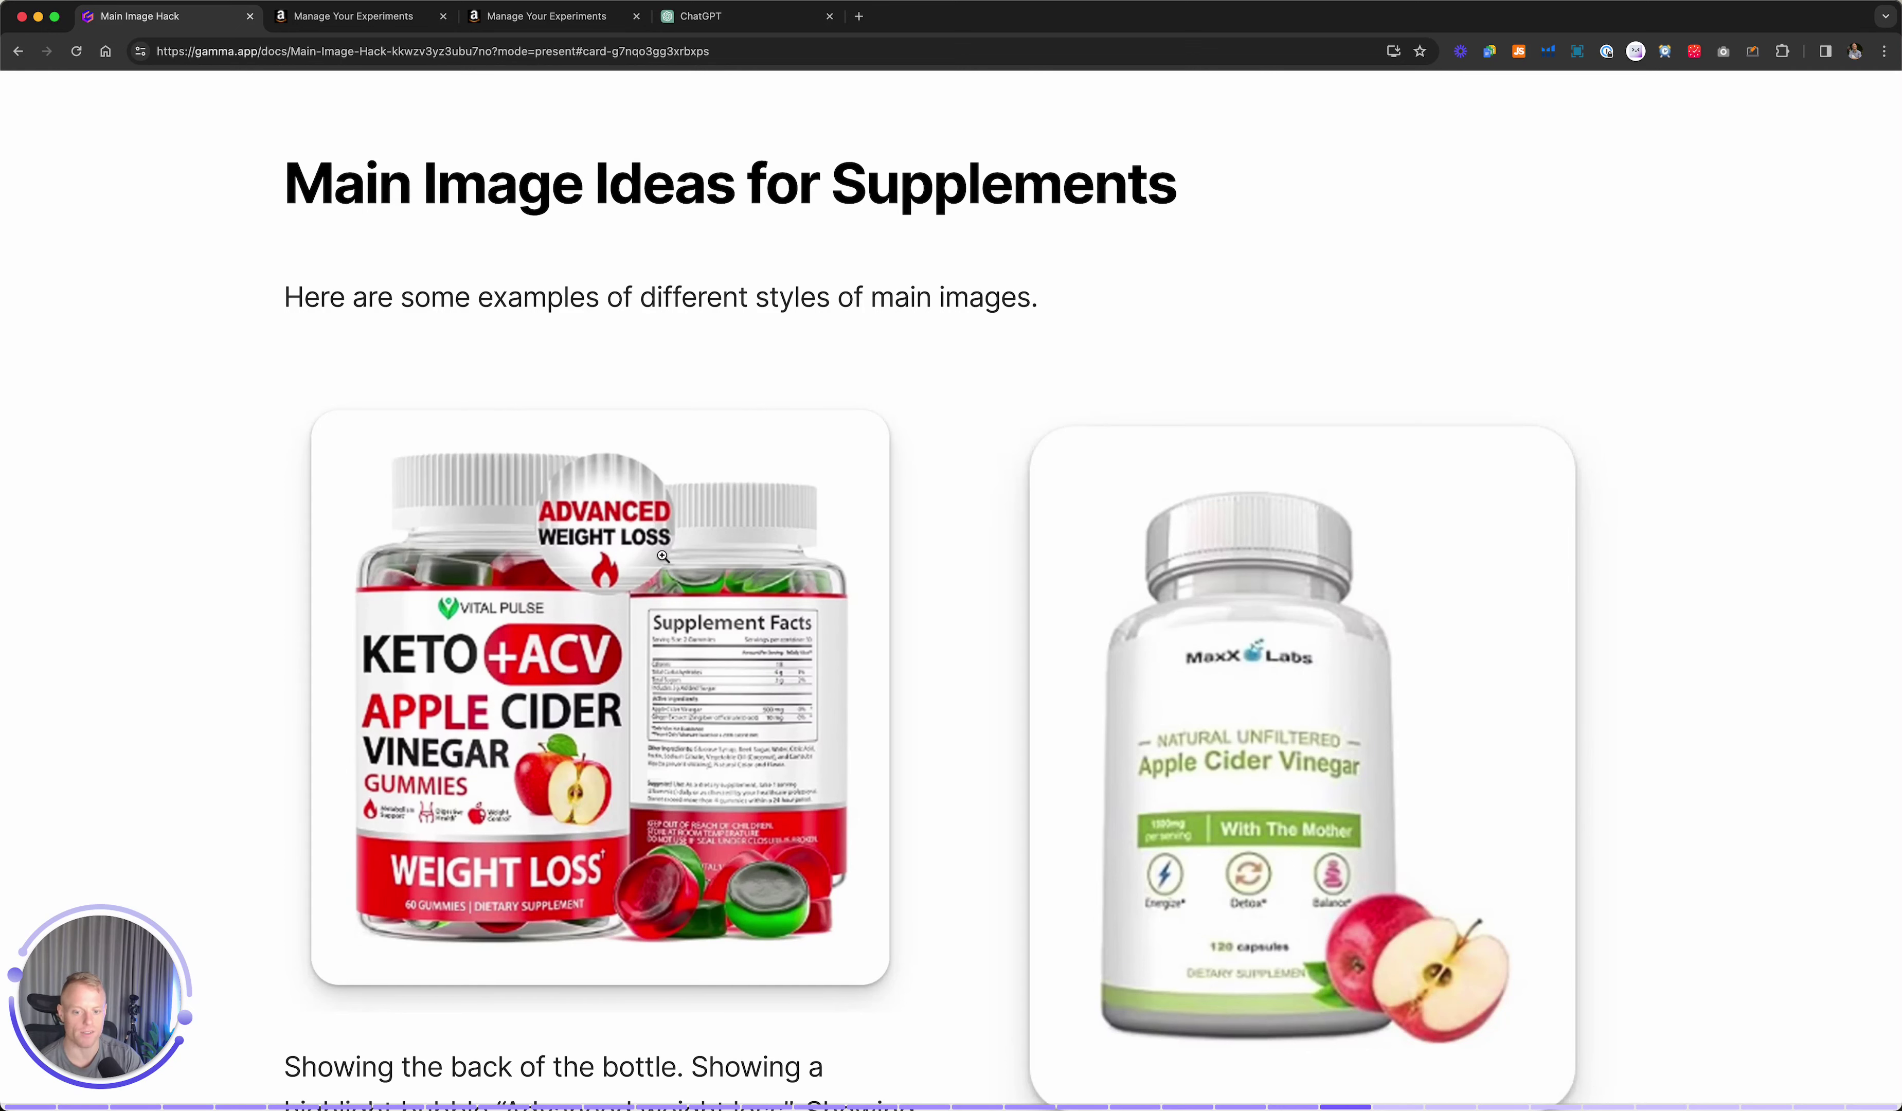
{"action": "scroll", "coordinate": [1190, 641], "scroll_direction": "down", "scroll_amount": 3}
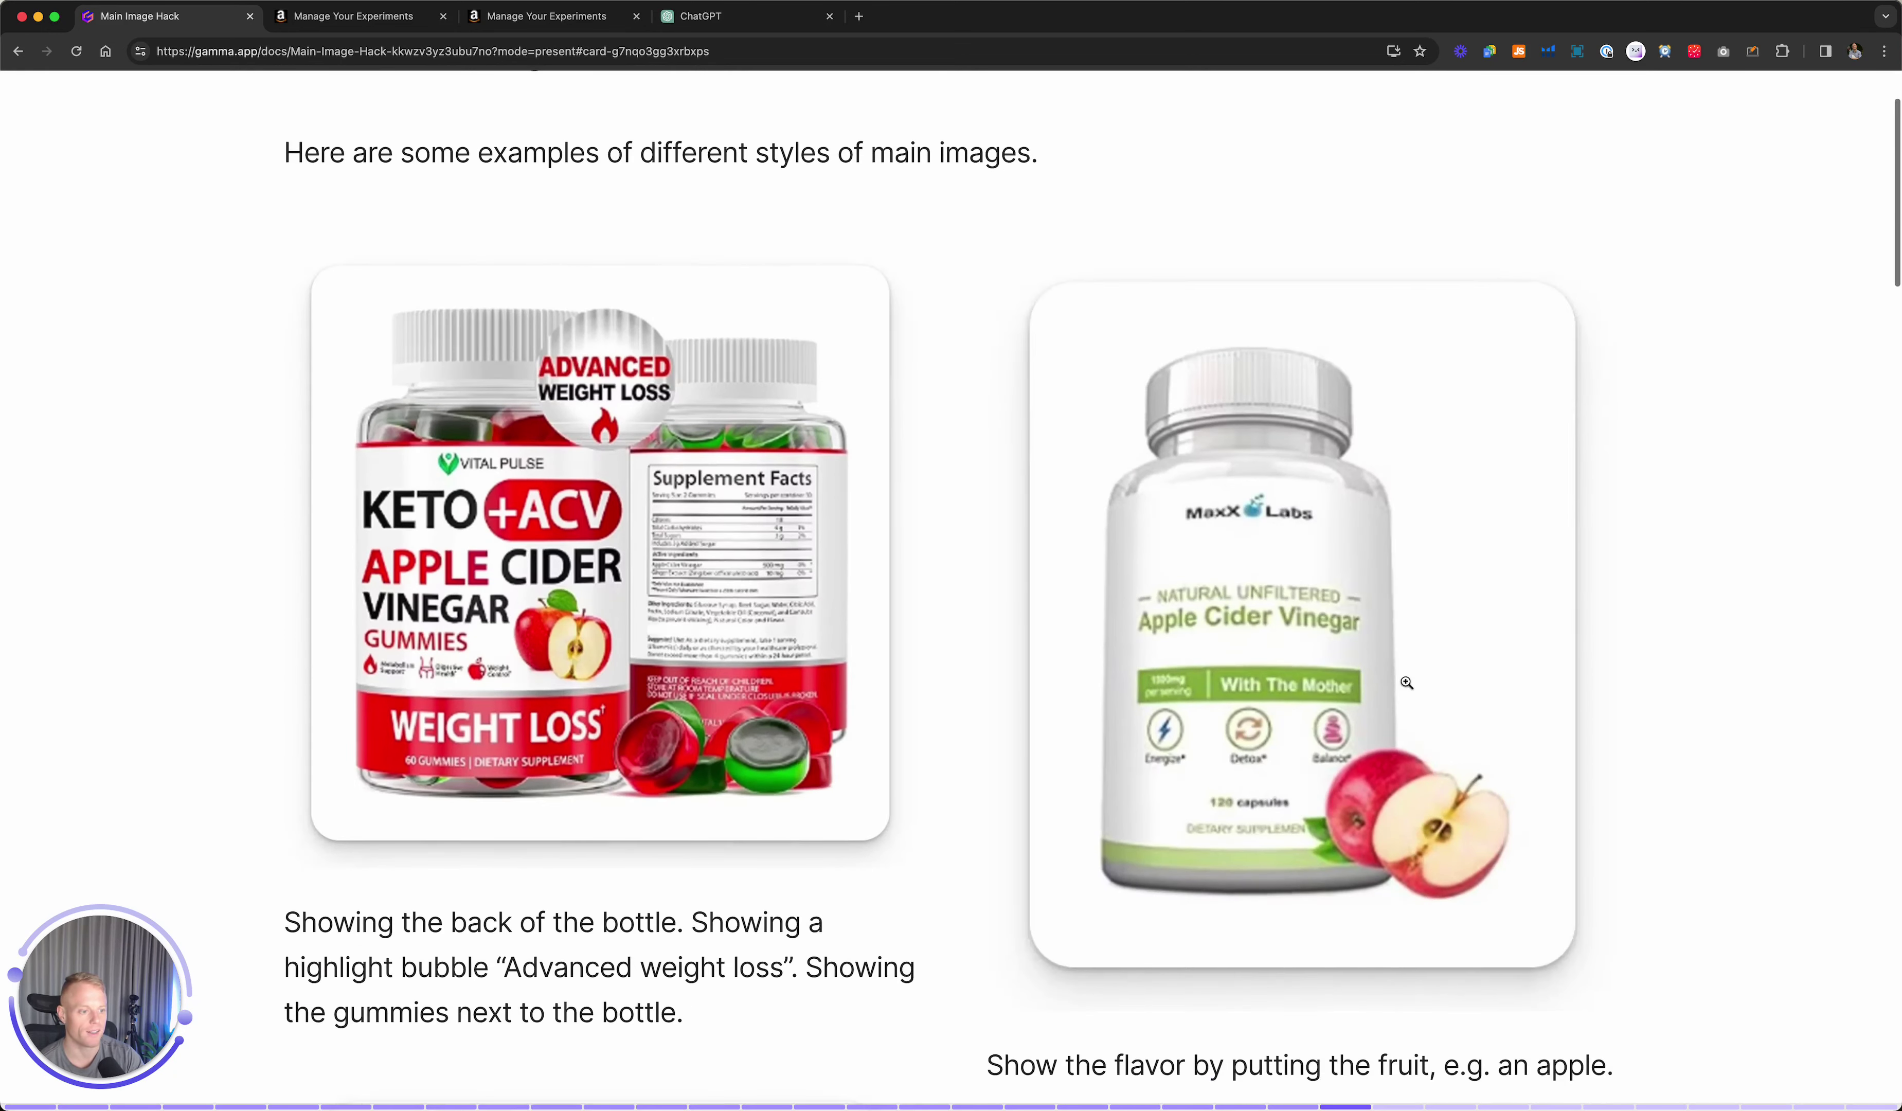
{"action": "scroll", "coordinate": [1354, 837], "scroll_direction": "down", "scroll_amount": 1}
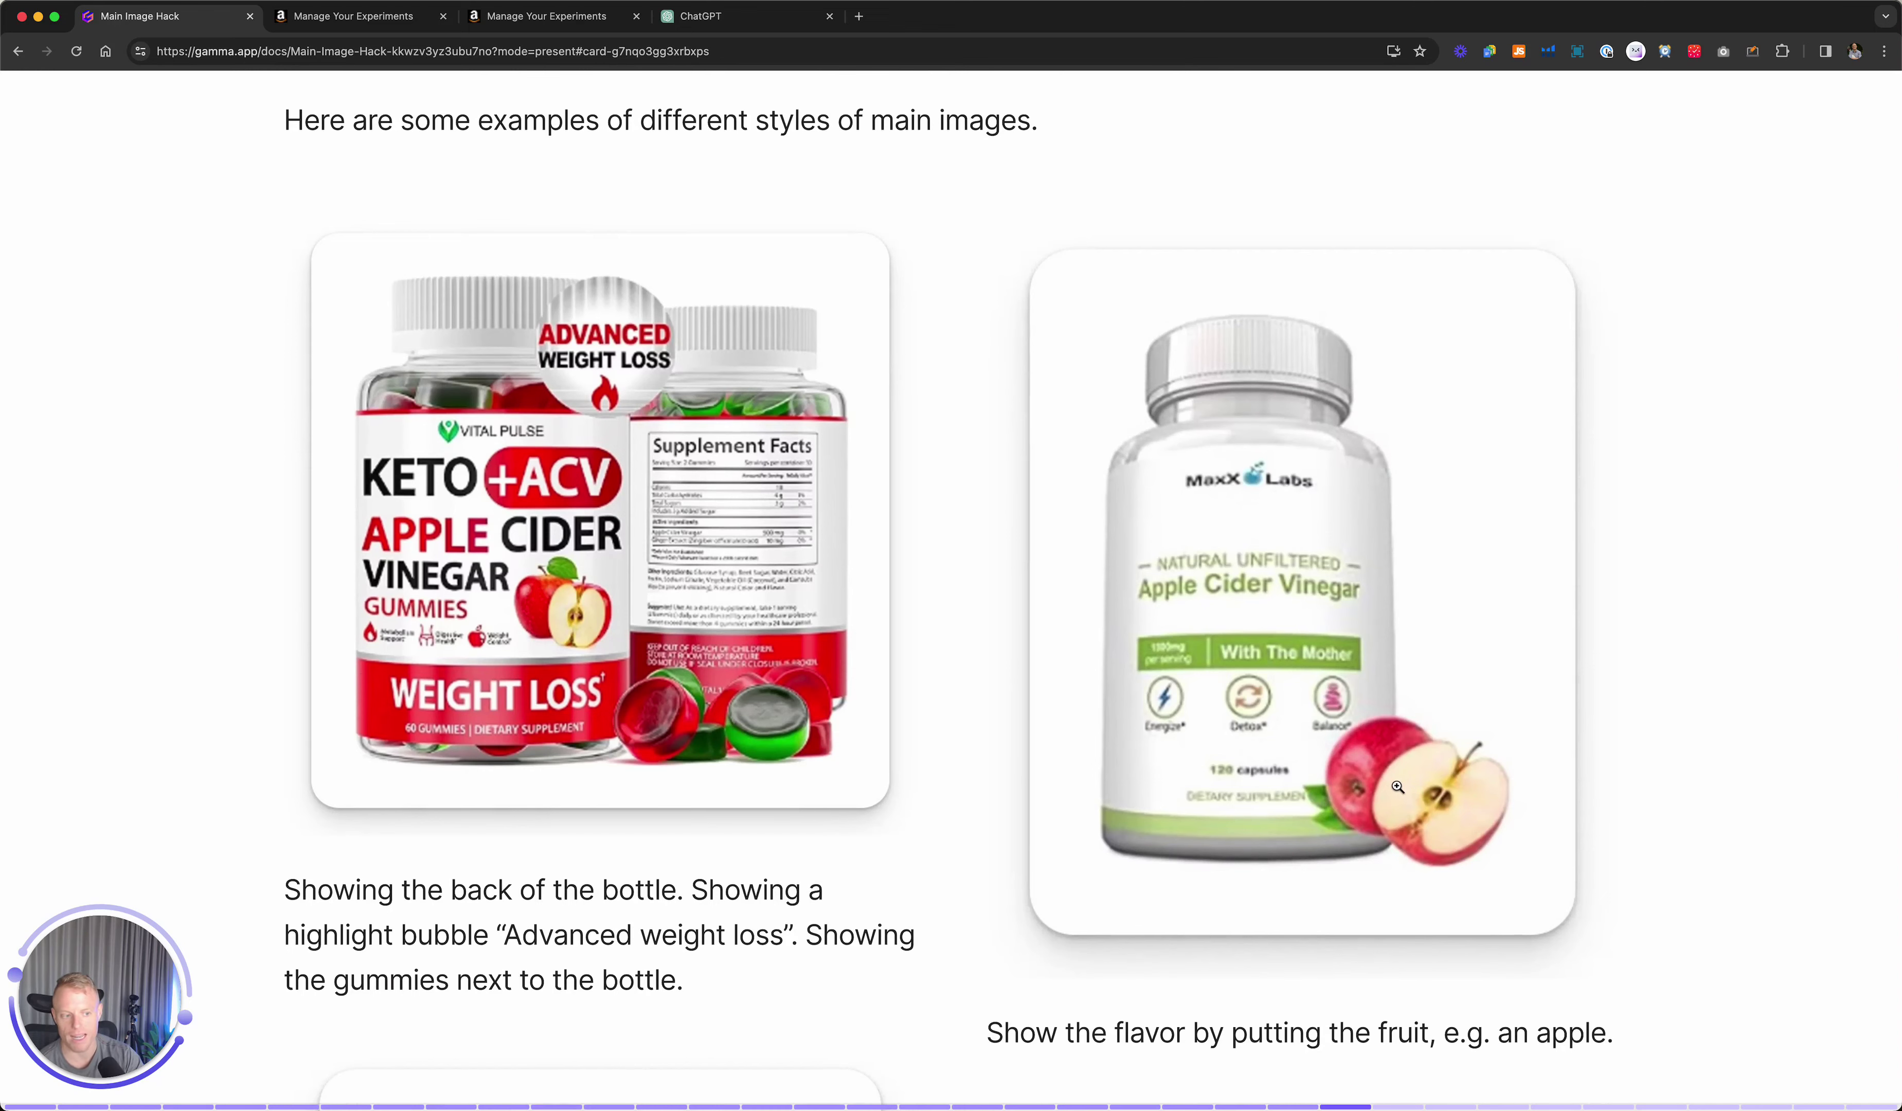
{"action": "scroll", "coordinate": [1398, 787], "scroll_direction": "down", "scroll_amount": 10}
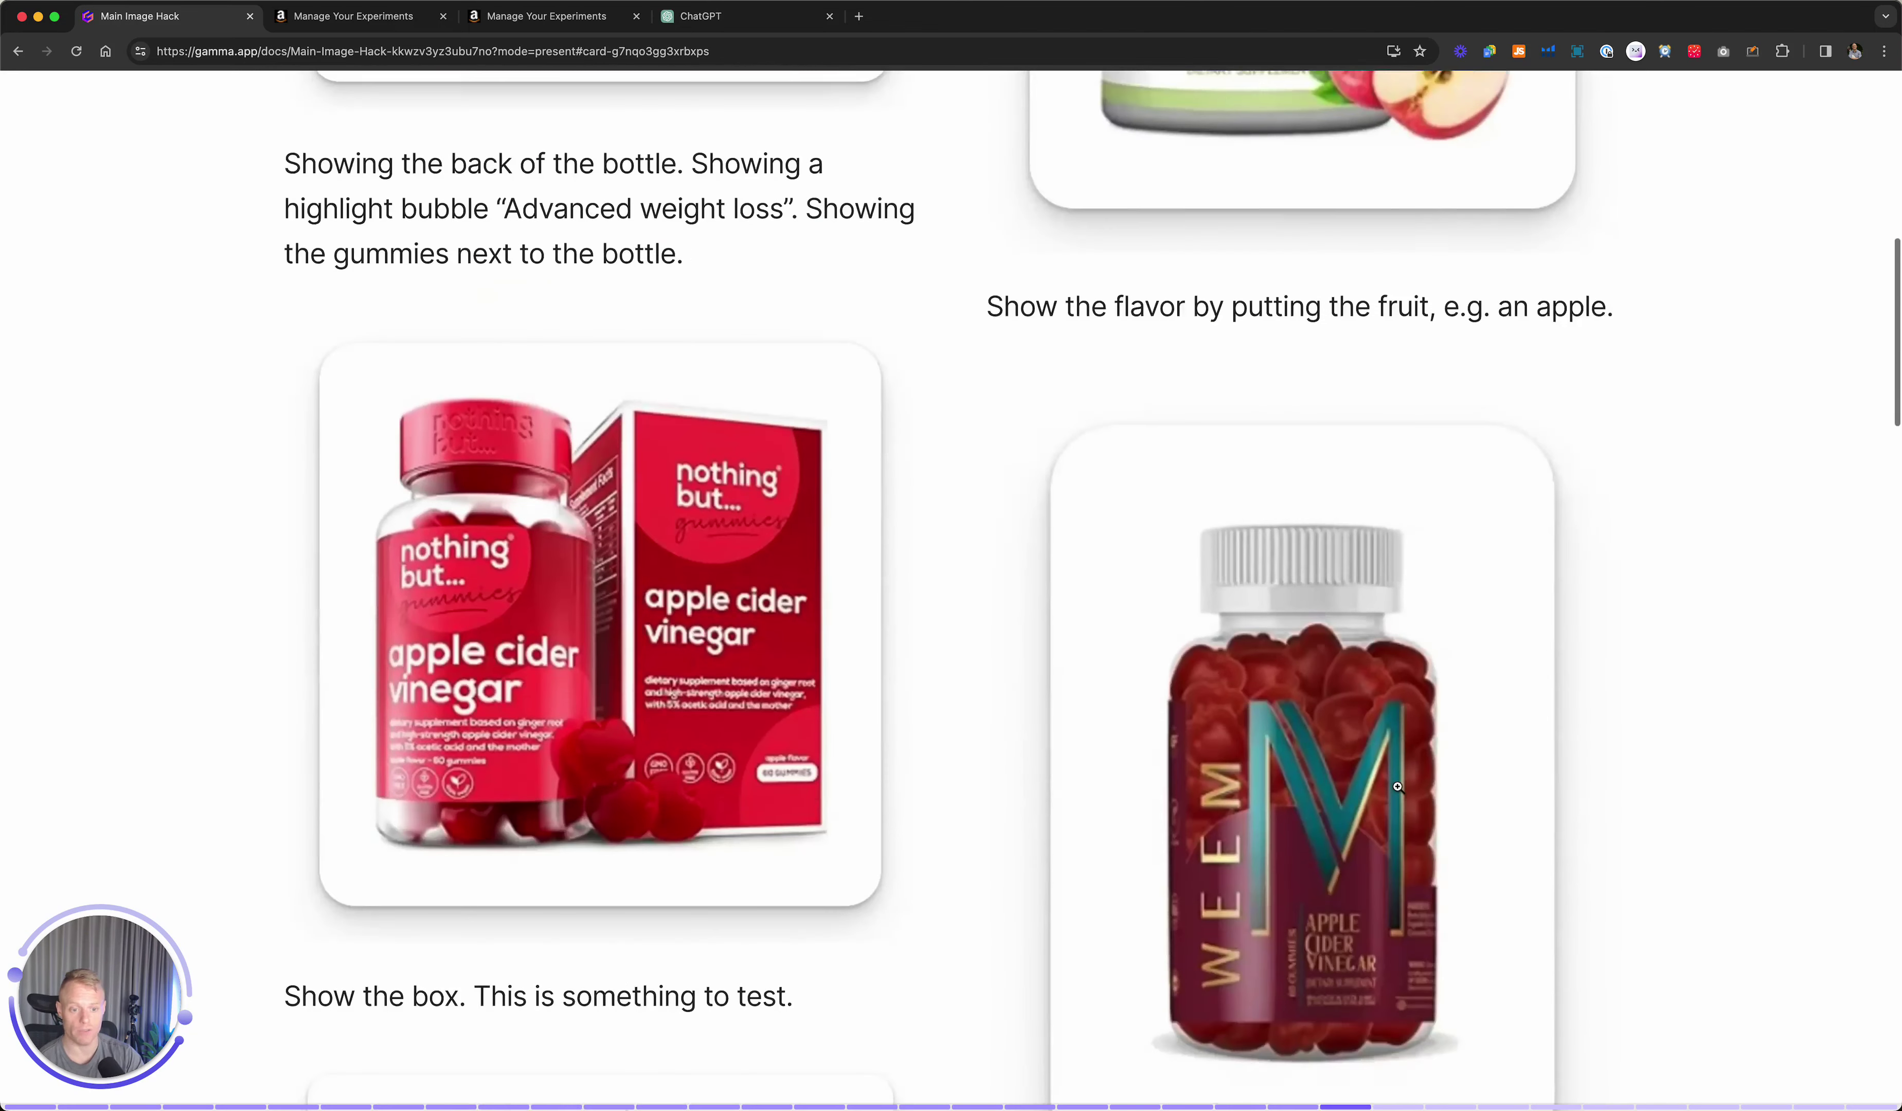
{"action": "scroll", "coordinate": [1398, 790], "scroll_direction": "up", "scroll_amount": 8}
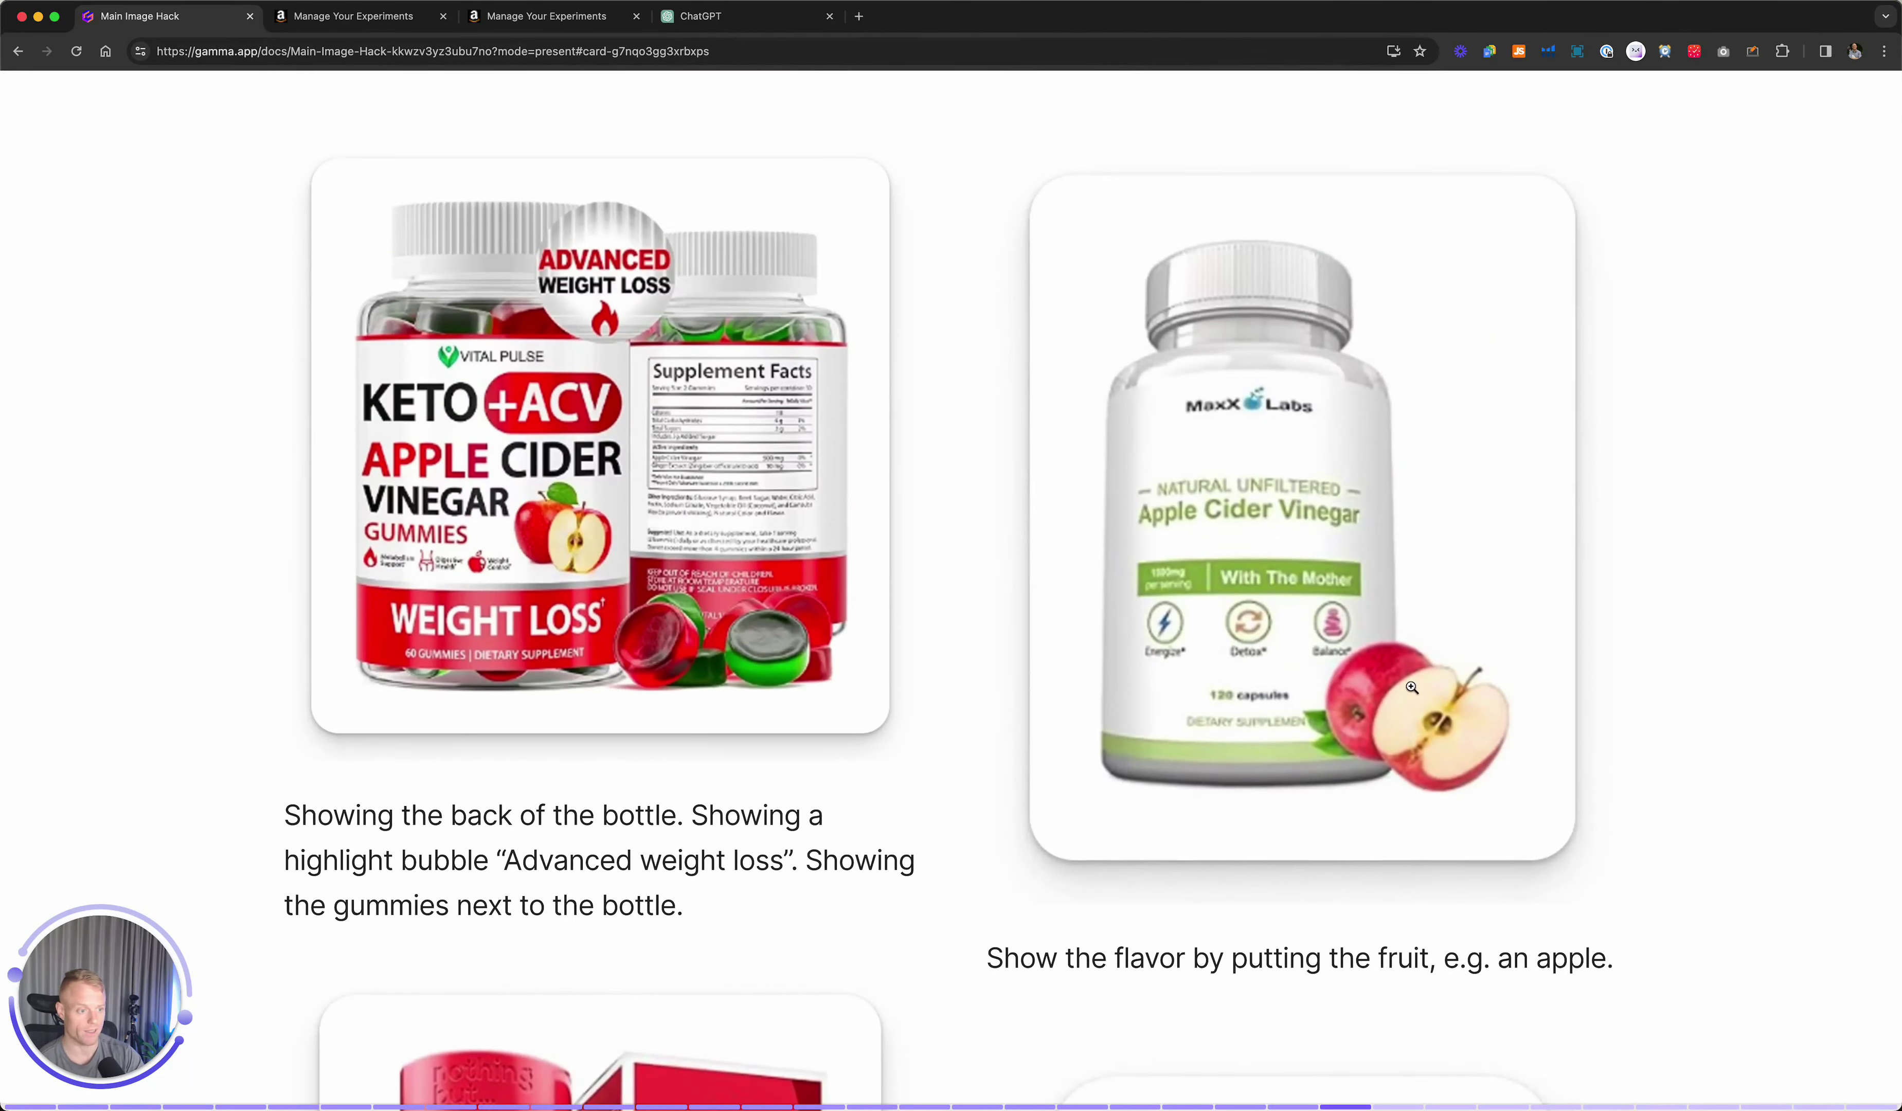
{"action": "scroll", "coordinate": [1409, 688], "scroll_direction": "down", "scroll_amount": 10}
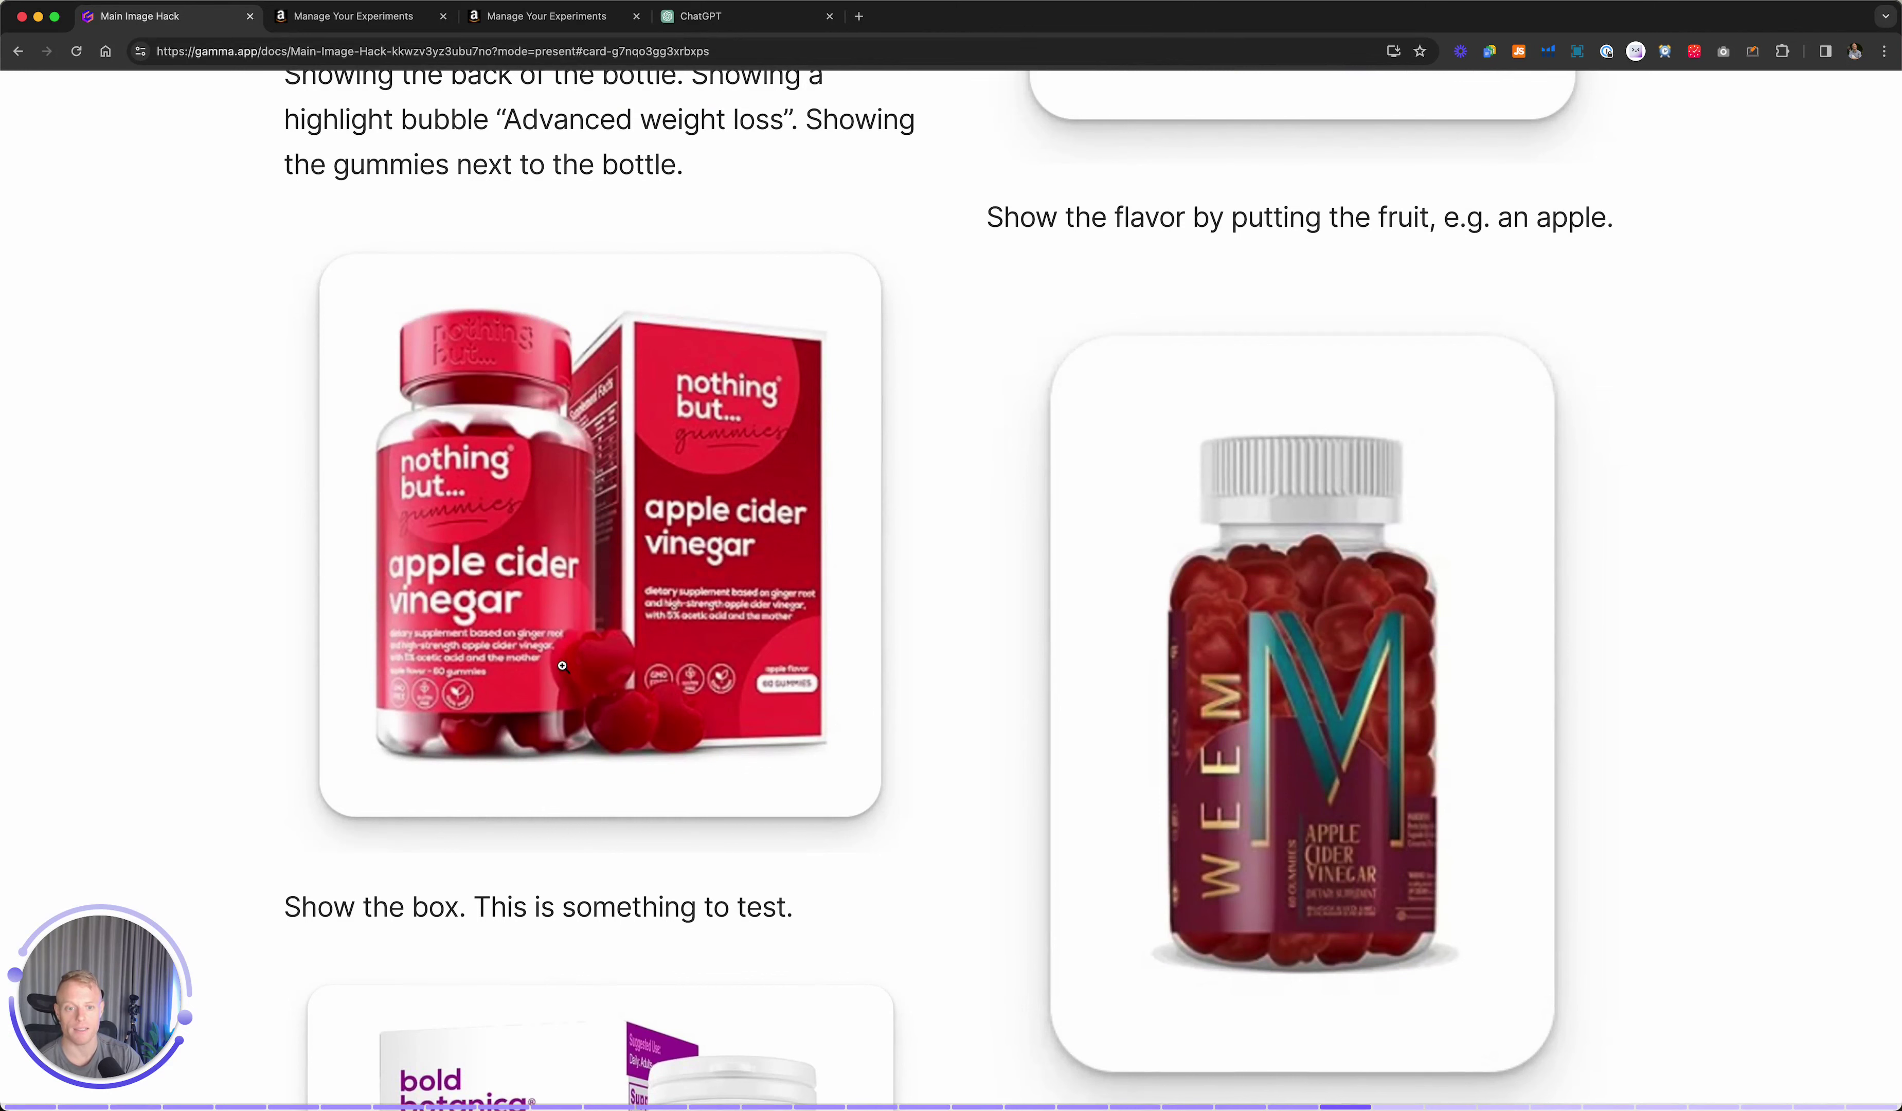
Scroll through the supplement main-image examples, including the poorly lit box and wide Lion's Mane jar.
{"action": "scroll", "coordinate": [1305, 555], "scroll_direction": "down", "scroll_amount": 3}
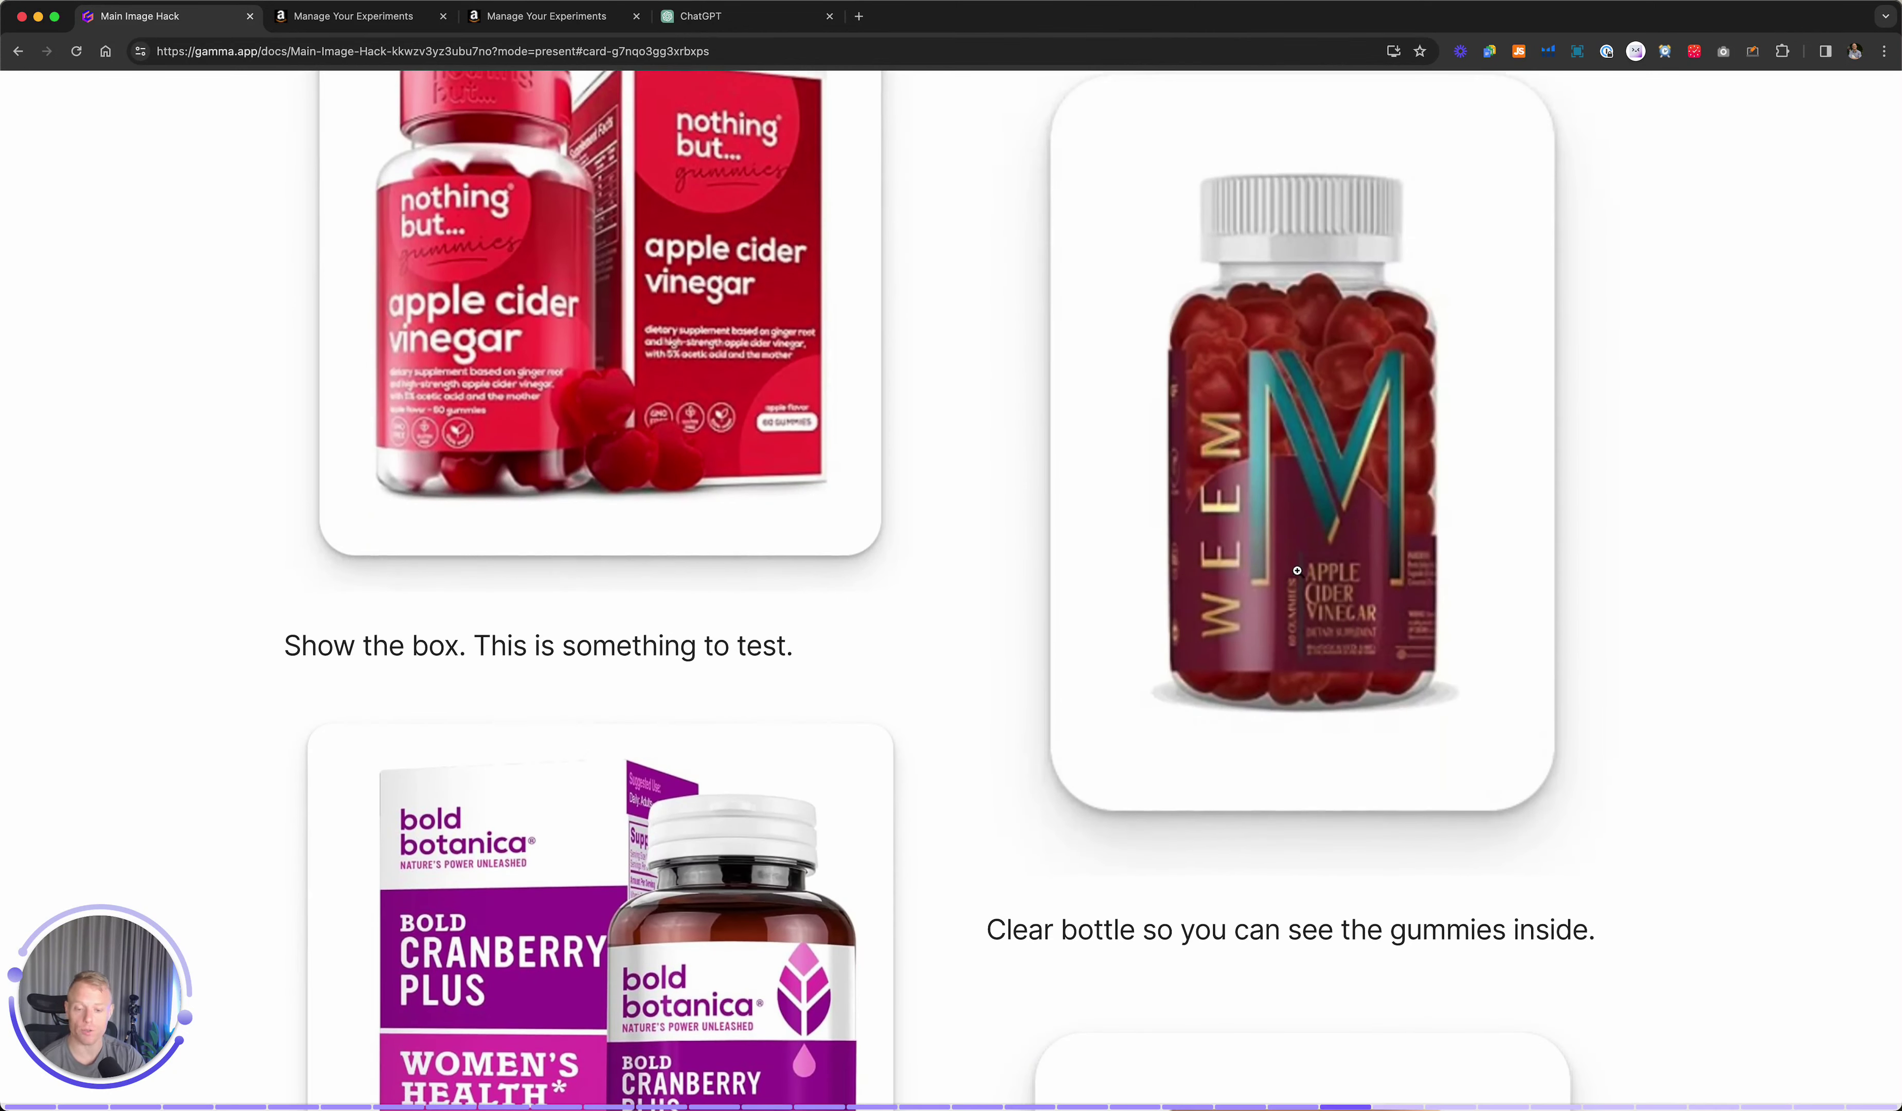
{"action": "scroll", "coordinate": [1278, 395], "scroll_direction": "down", "scroll_amount": 7}
{"action": "scroll", "coordinate": [554, 608], "scroll_direction": "up", "scroll_amount": 1}
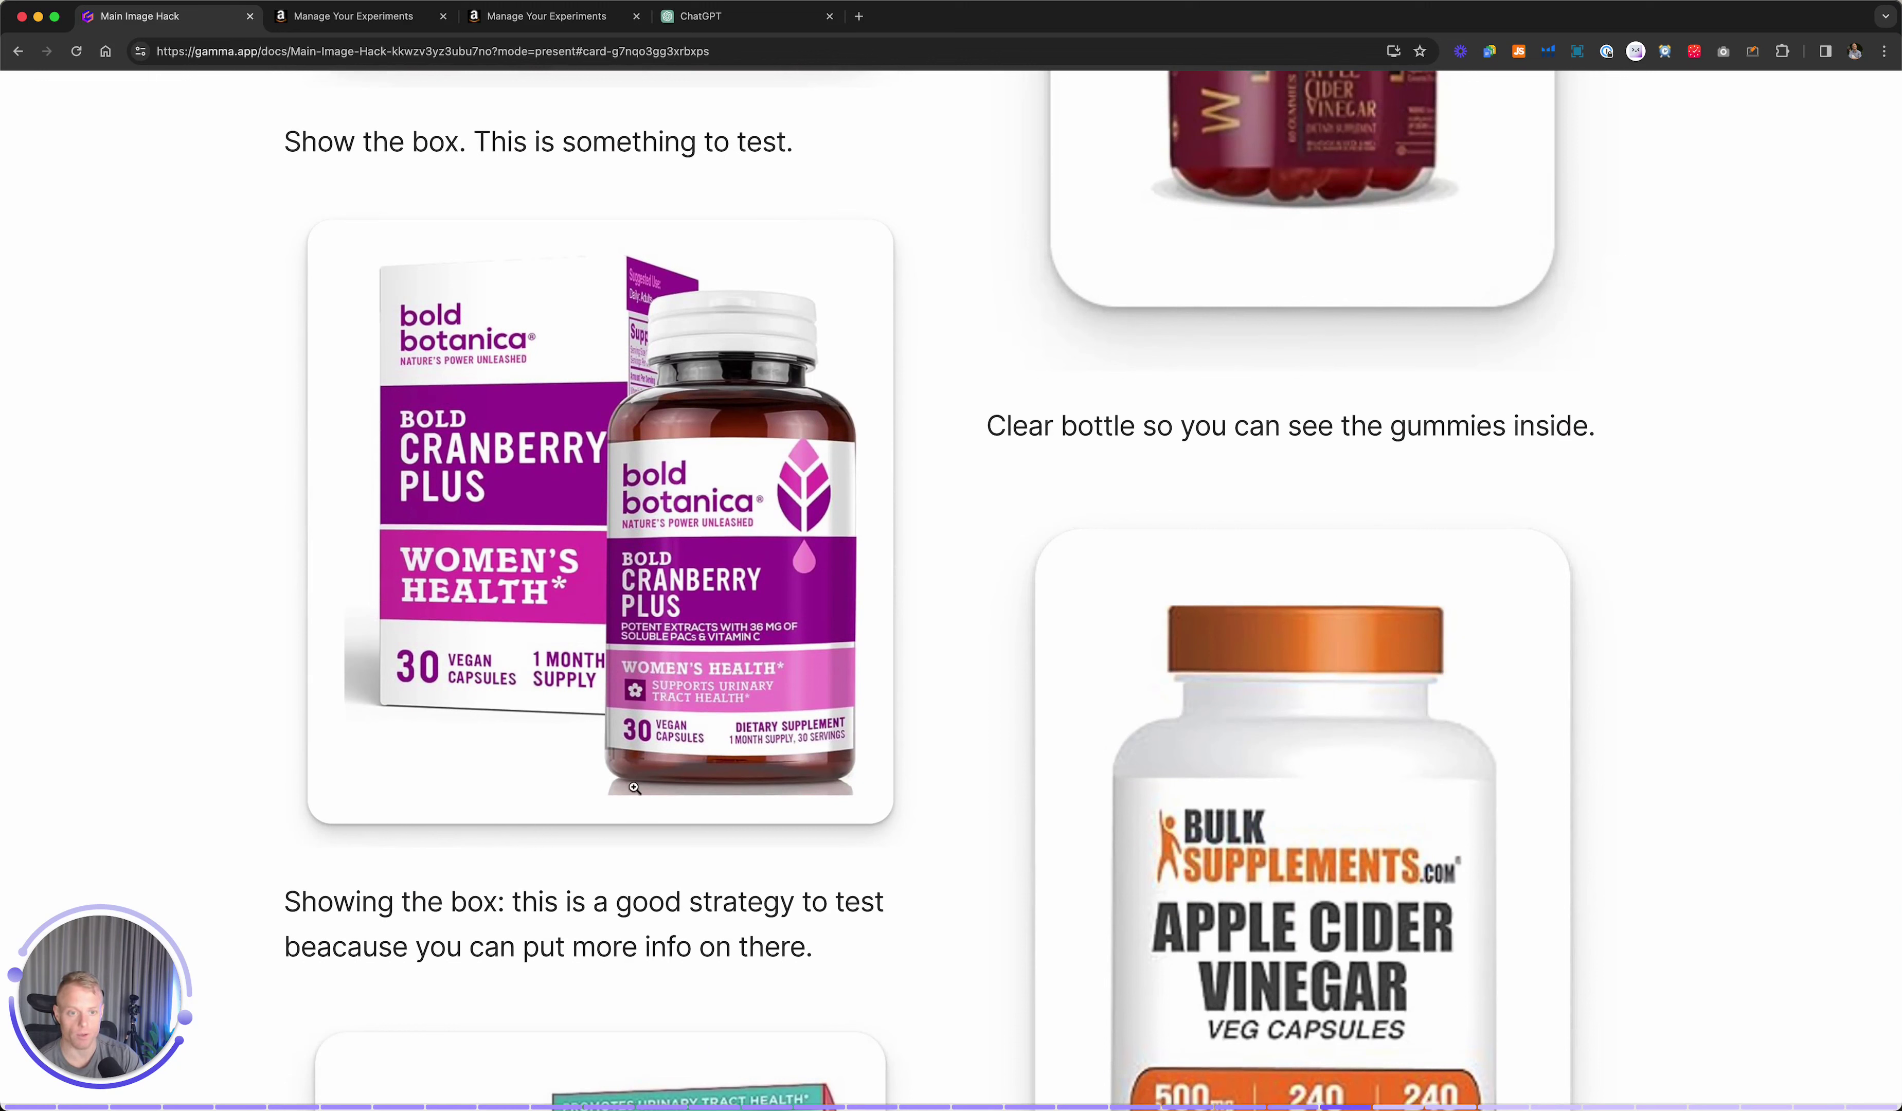
{"action": "scroll", "coordinate": [443, 527], "scroll_direction": "down", "scroll_amount": 5}
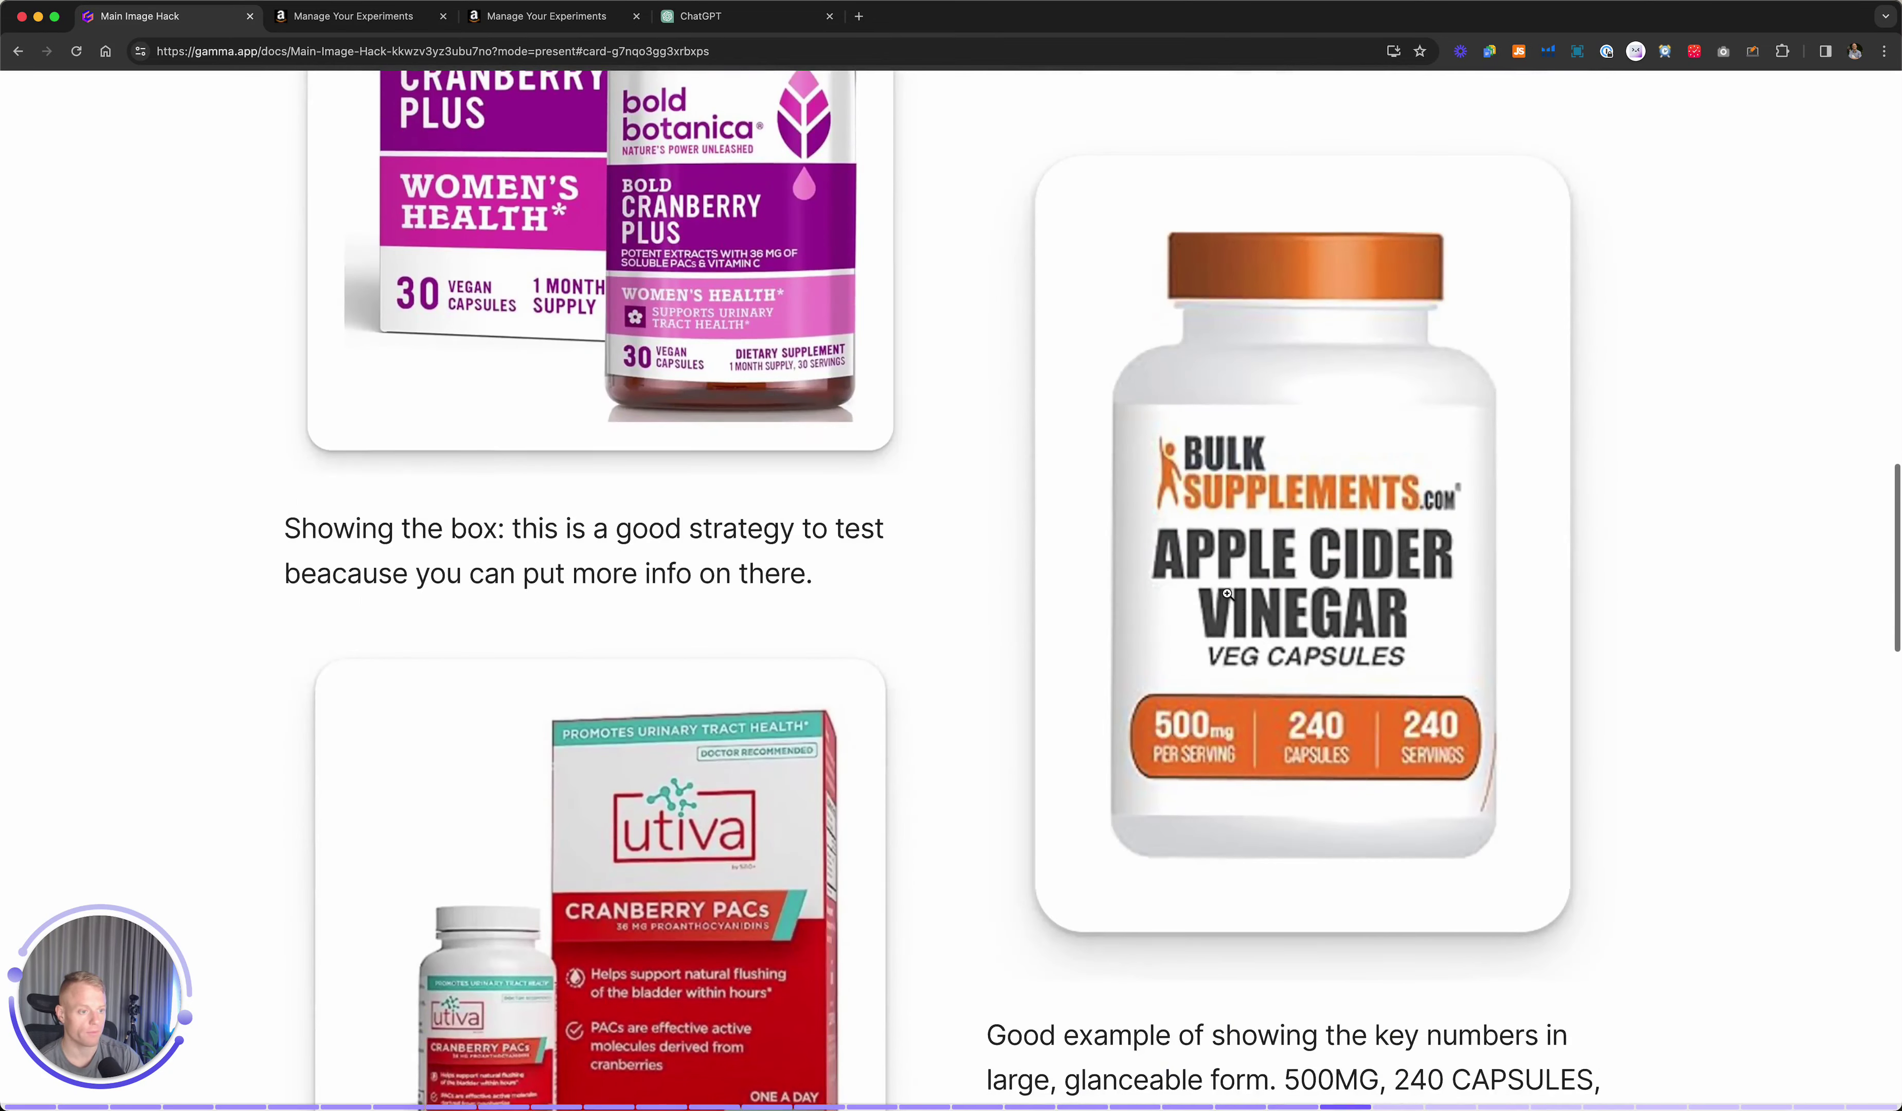
{"action": "scroll", "coordinate": [443, 527], "scroll_direction": "down", "scroll_amount": 2}
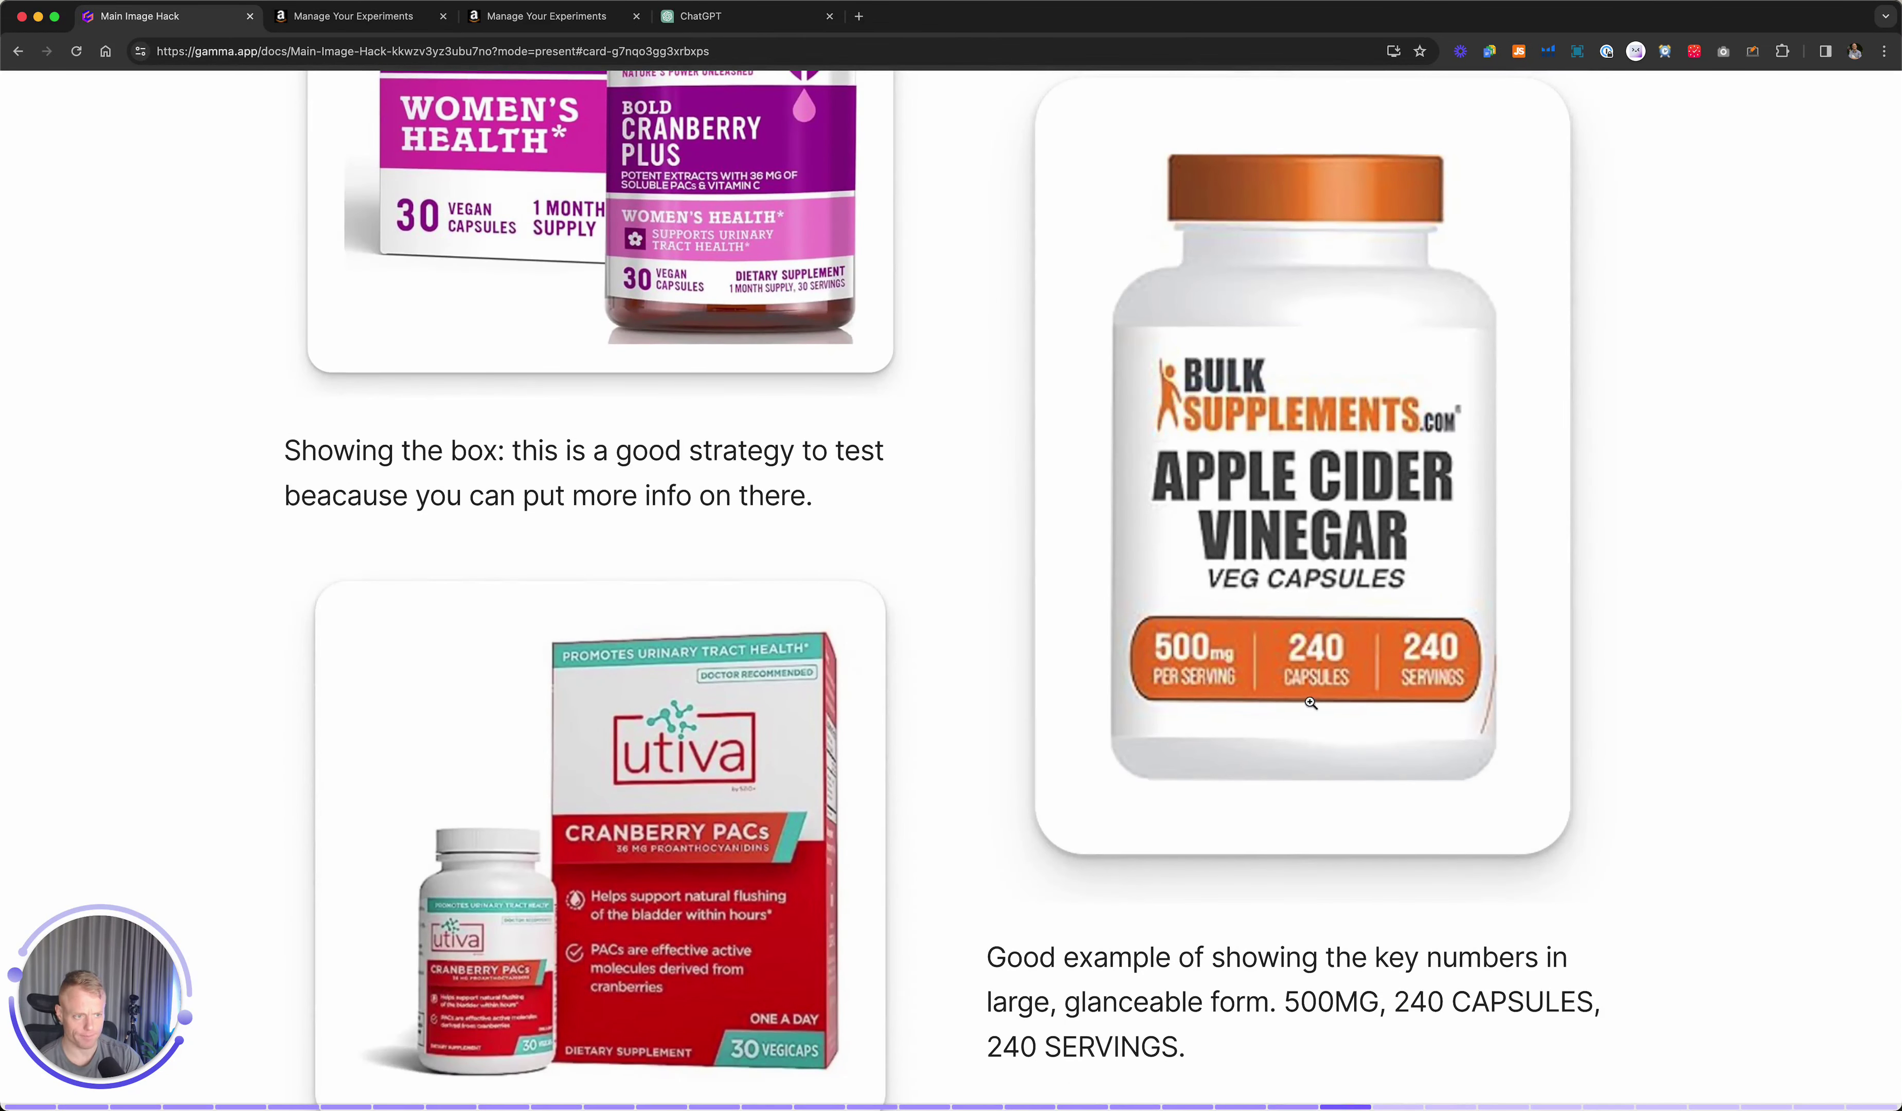
{"action": "scroll", "coordinate": [1380, 625], "scroll_direction": "up", "scroll_amount": 1}
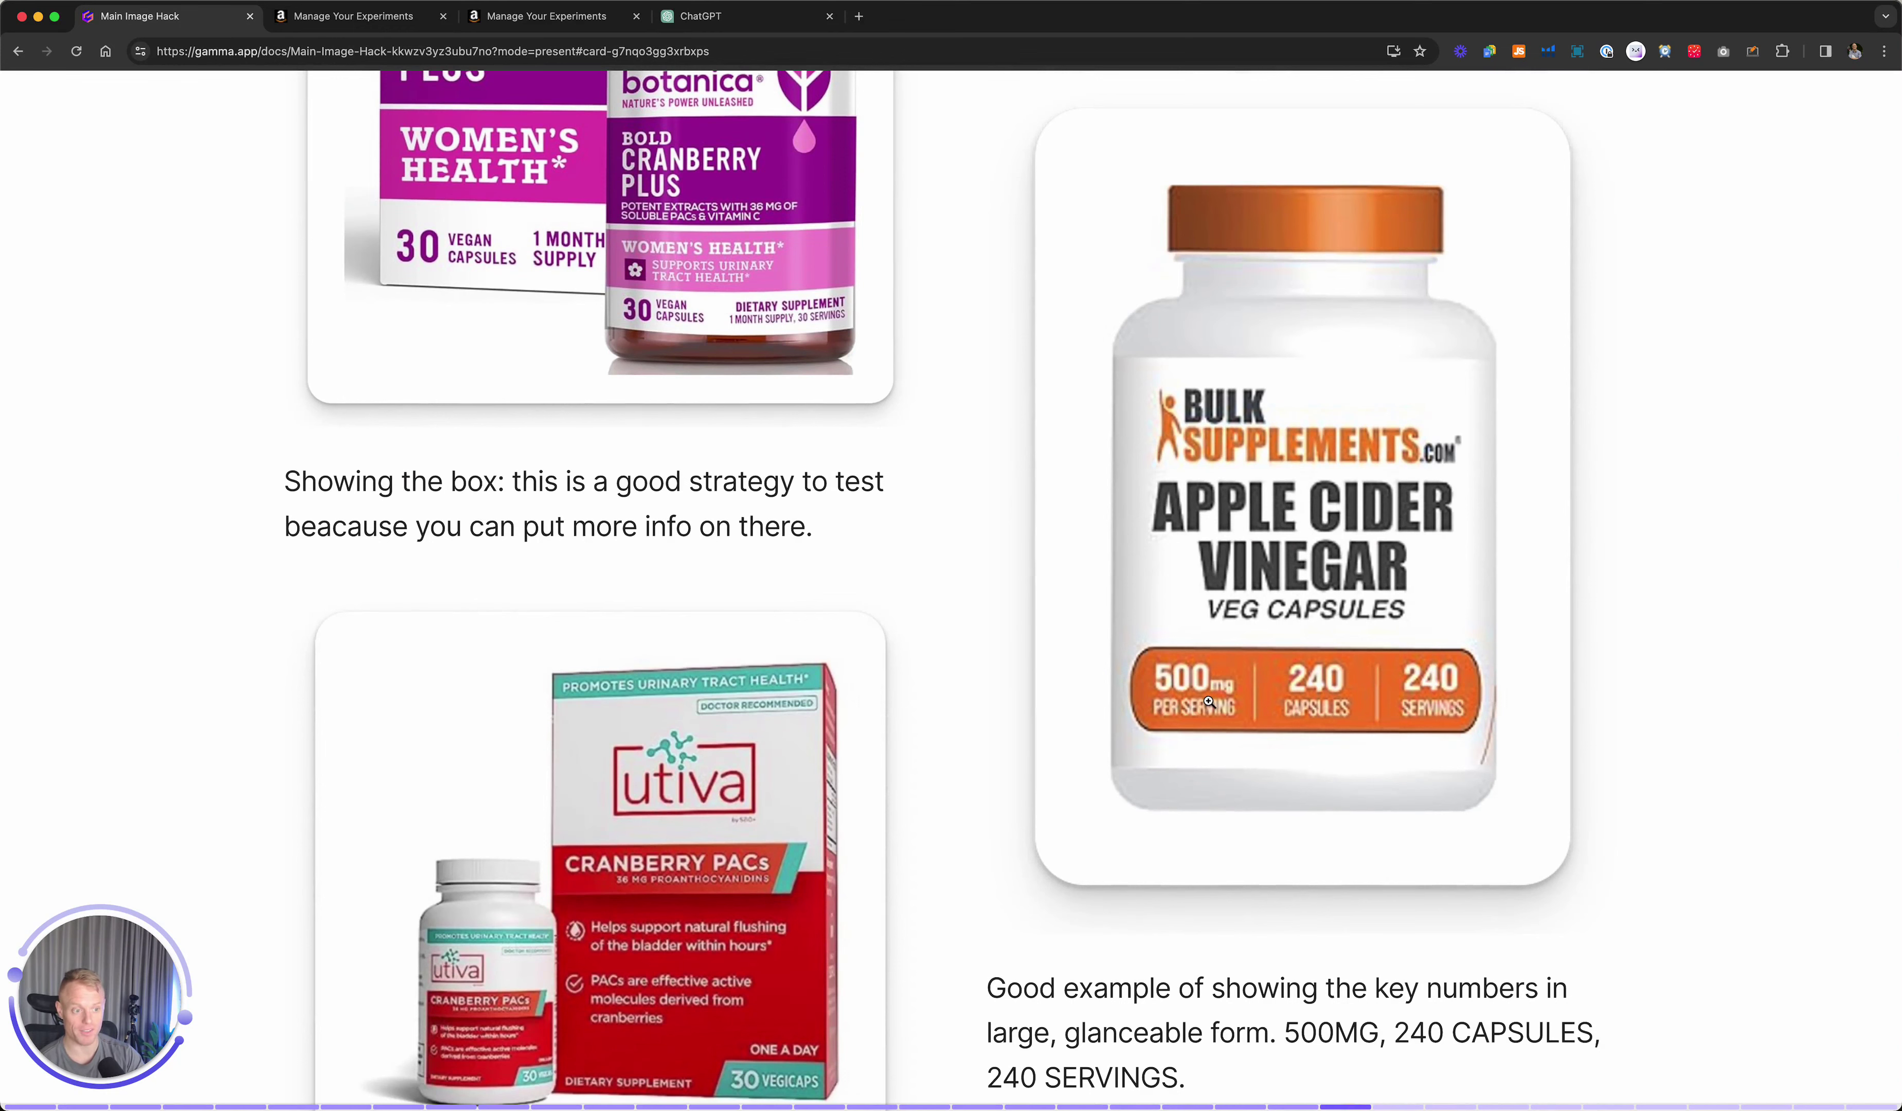
{"action": "scroll", "coordinate": [1029, 554], "scroll_direction": "down", "scroll_amount": 5}
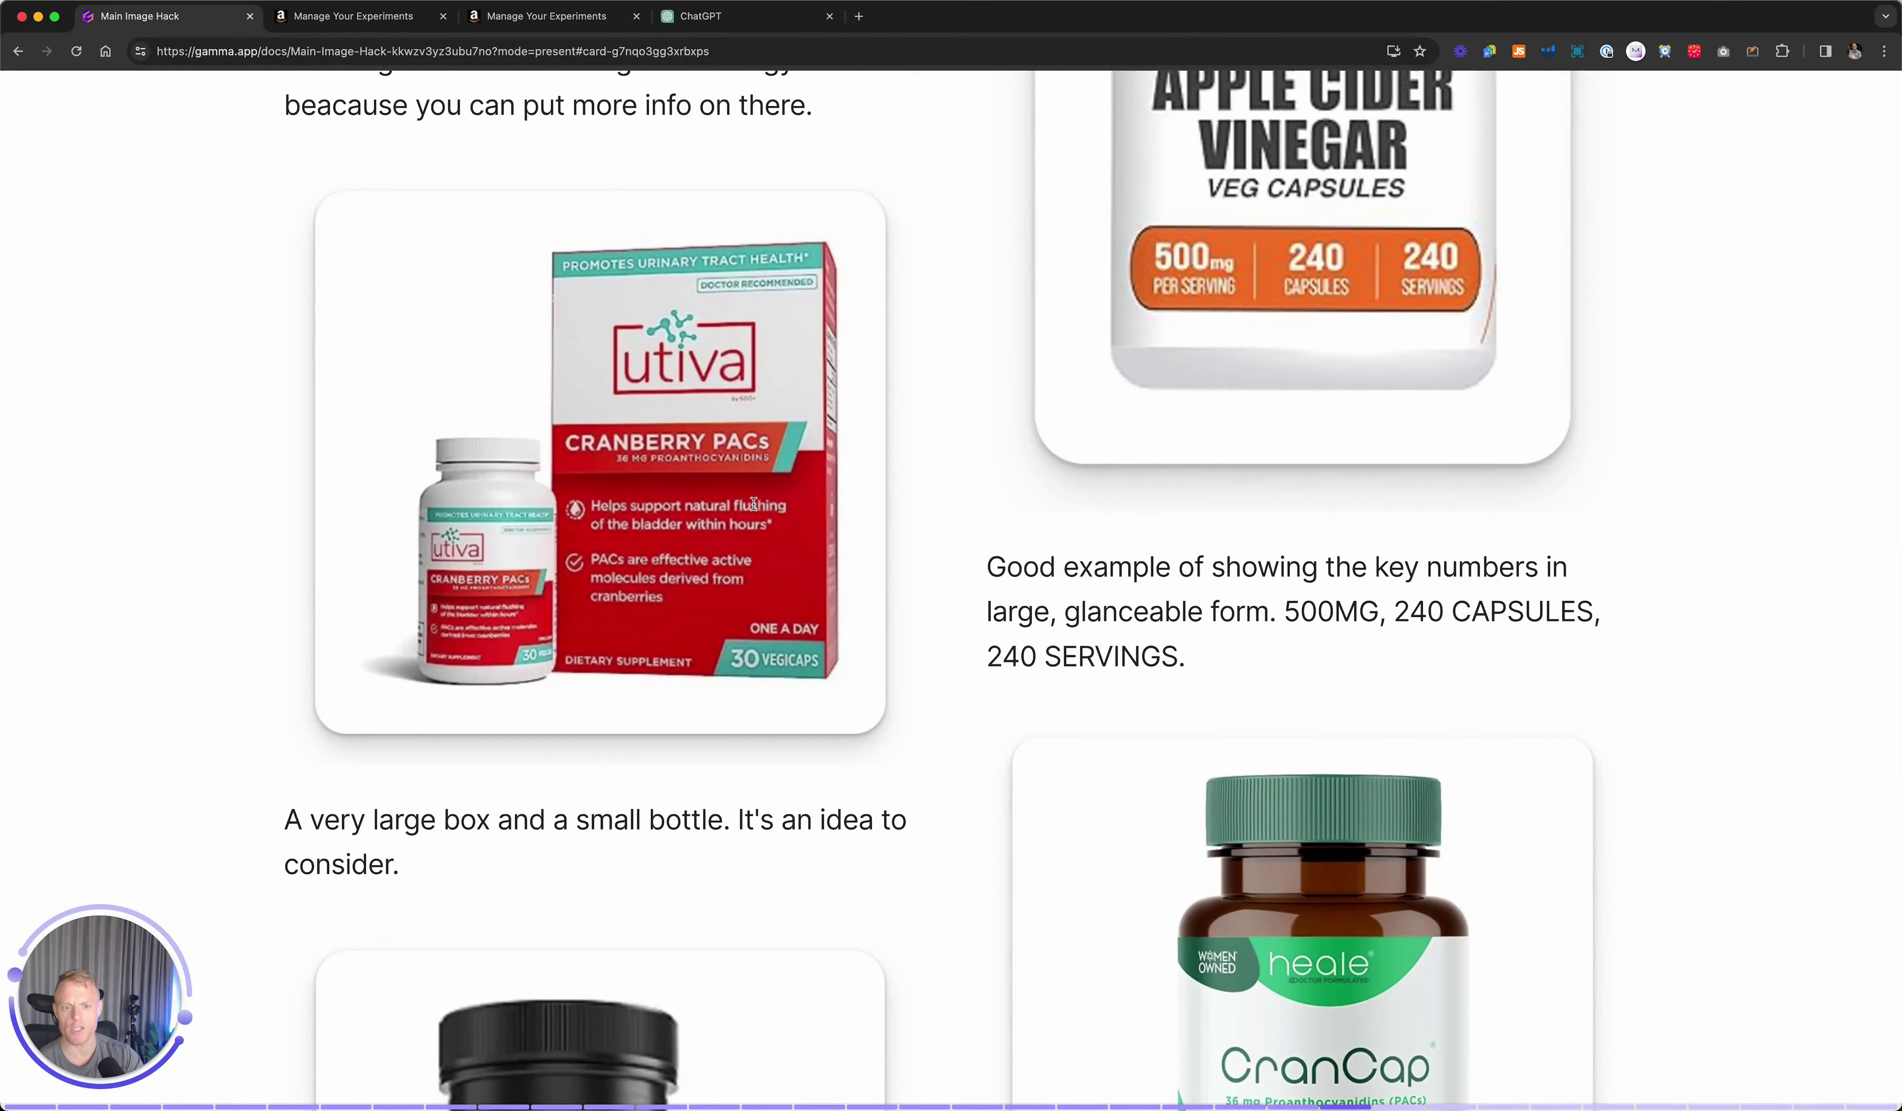
{"action": "scroll", "coordinate": [1074, 603], "scroll_direction": "down", "scroll_amount": 8}
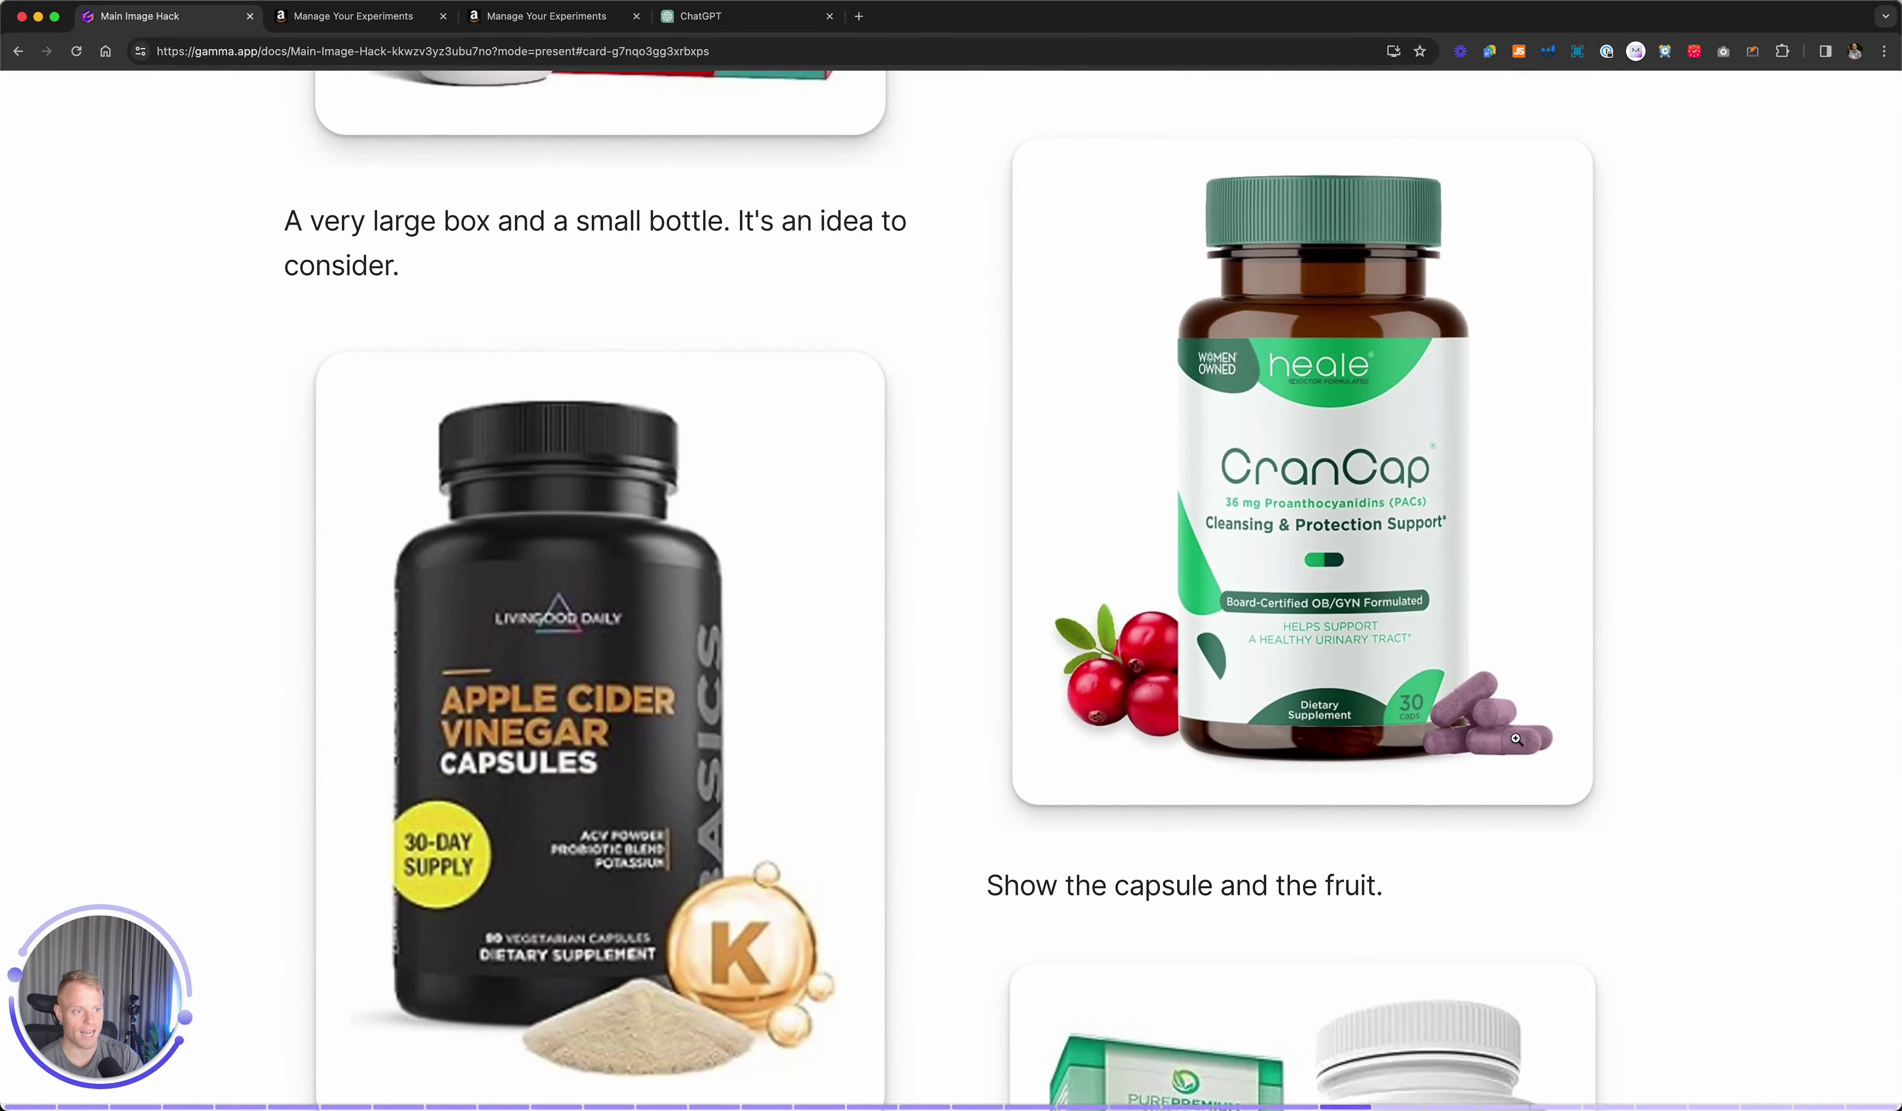
{"action": "scroll", "coordinate": [846, 709], "scroll_direction": "down", "scroll_amount": 3}
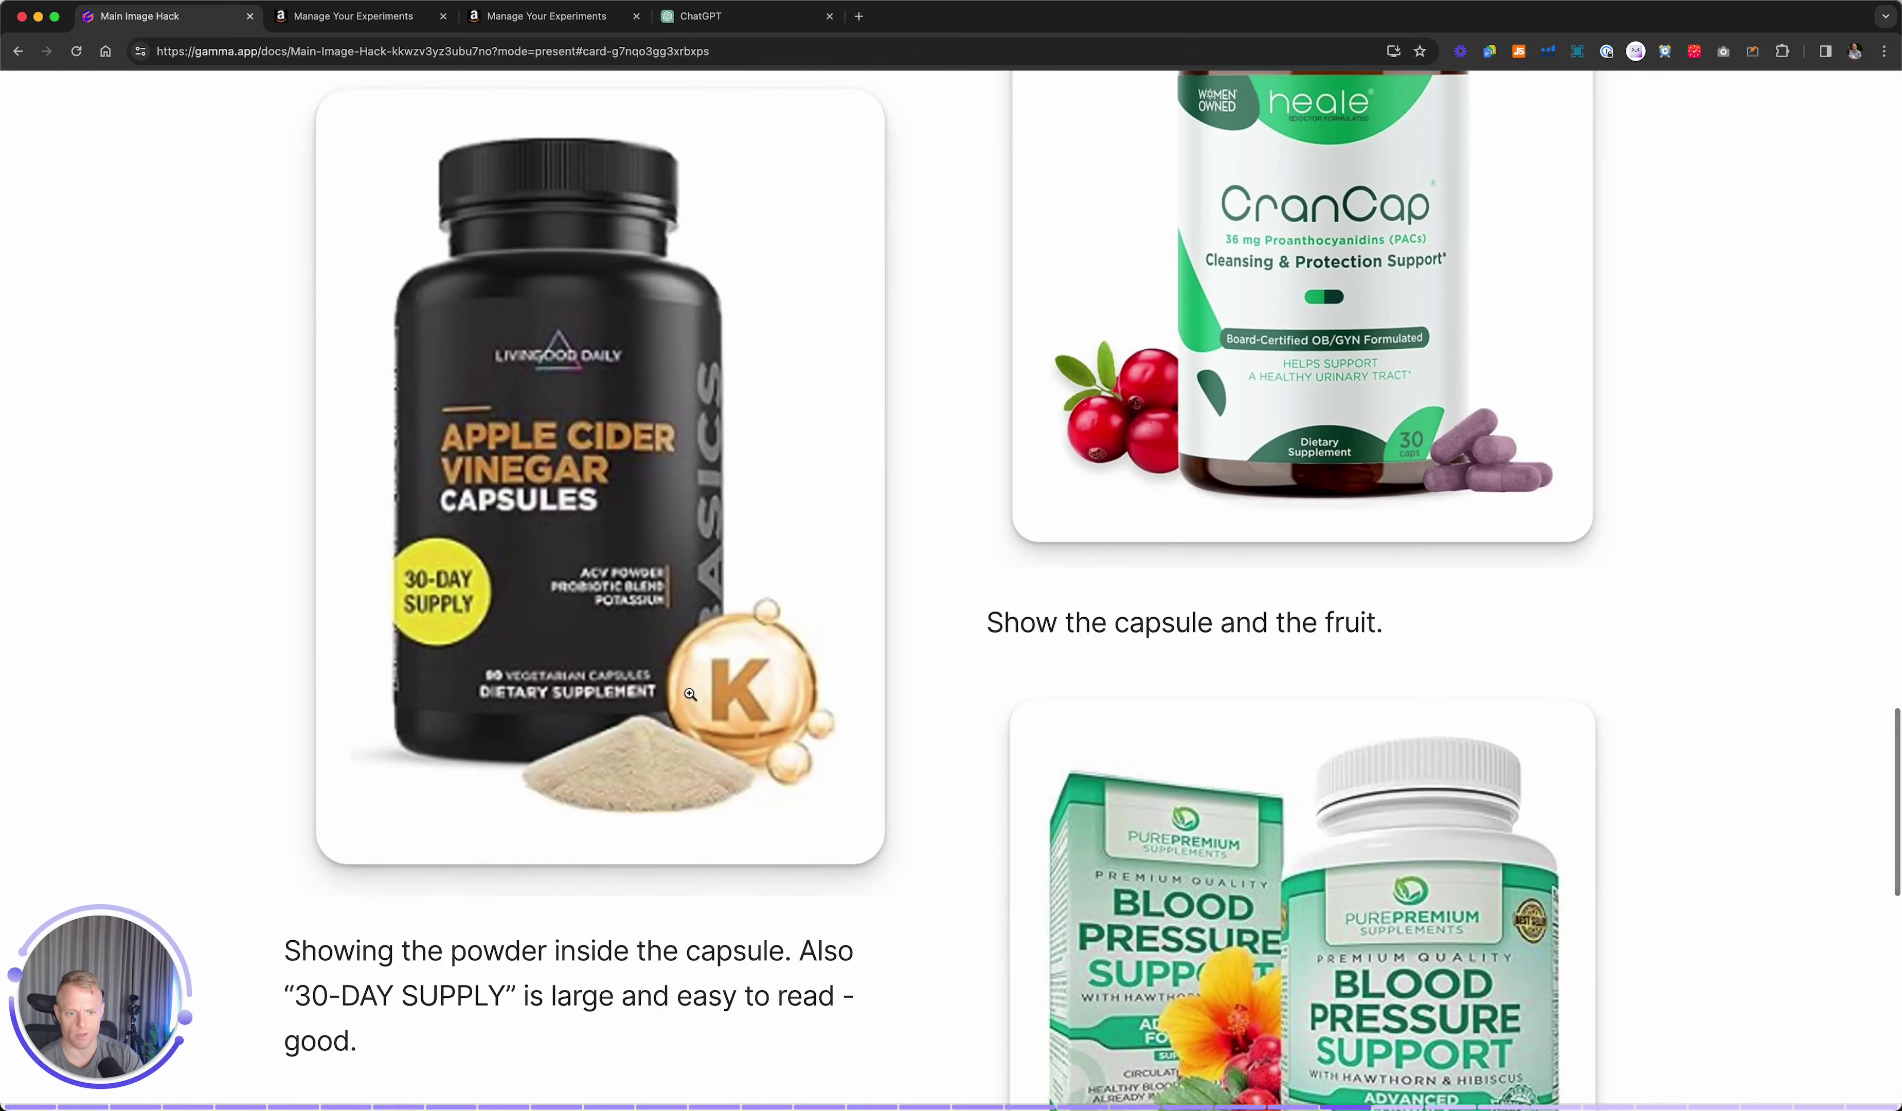
{"action": "scroll", "coordinate": [1217, 630], "scroll_direction": "down", "scroll_amount": 5}
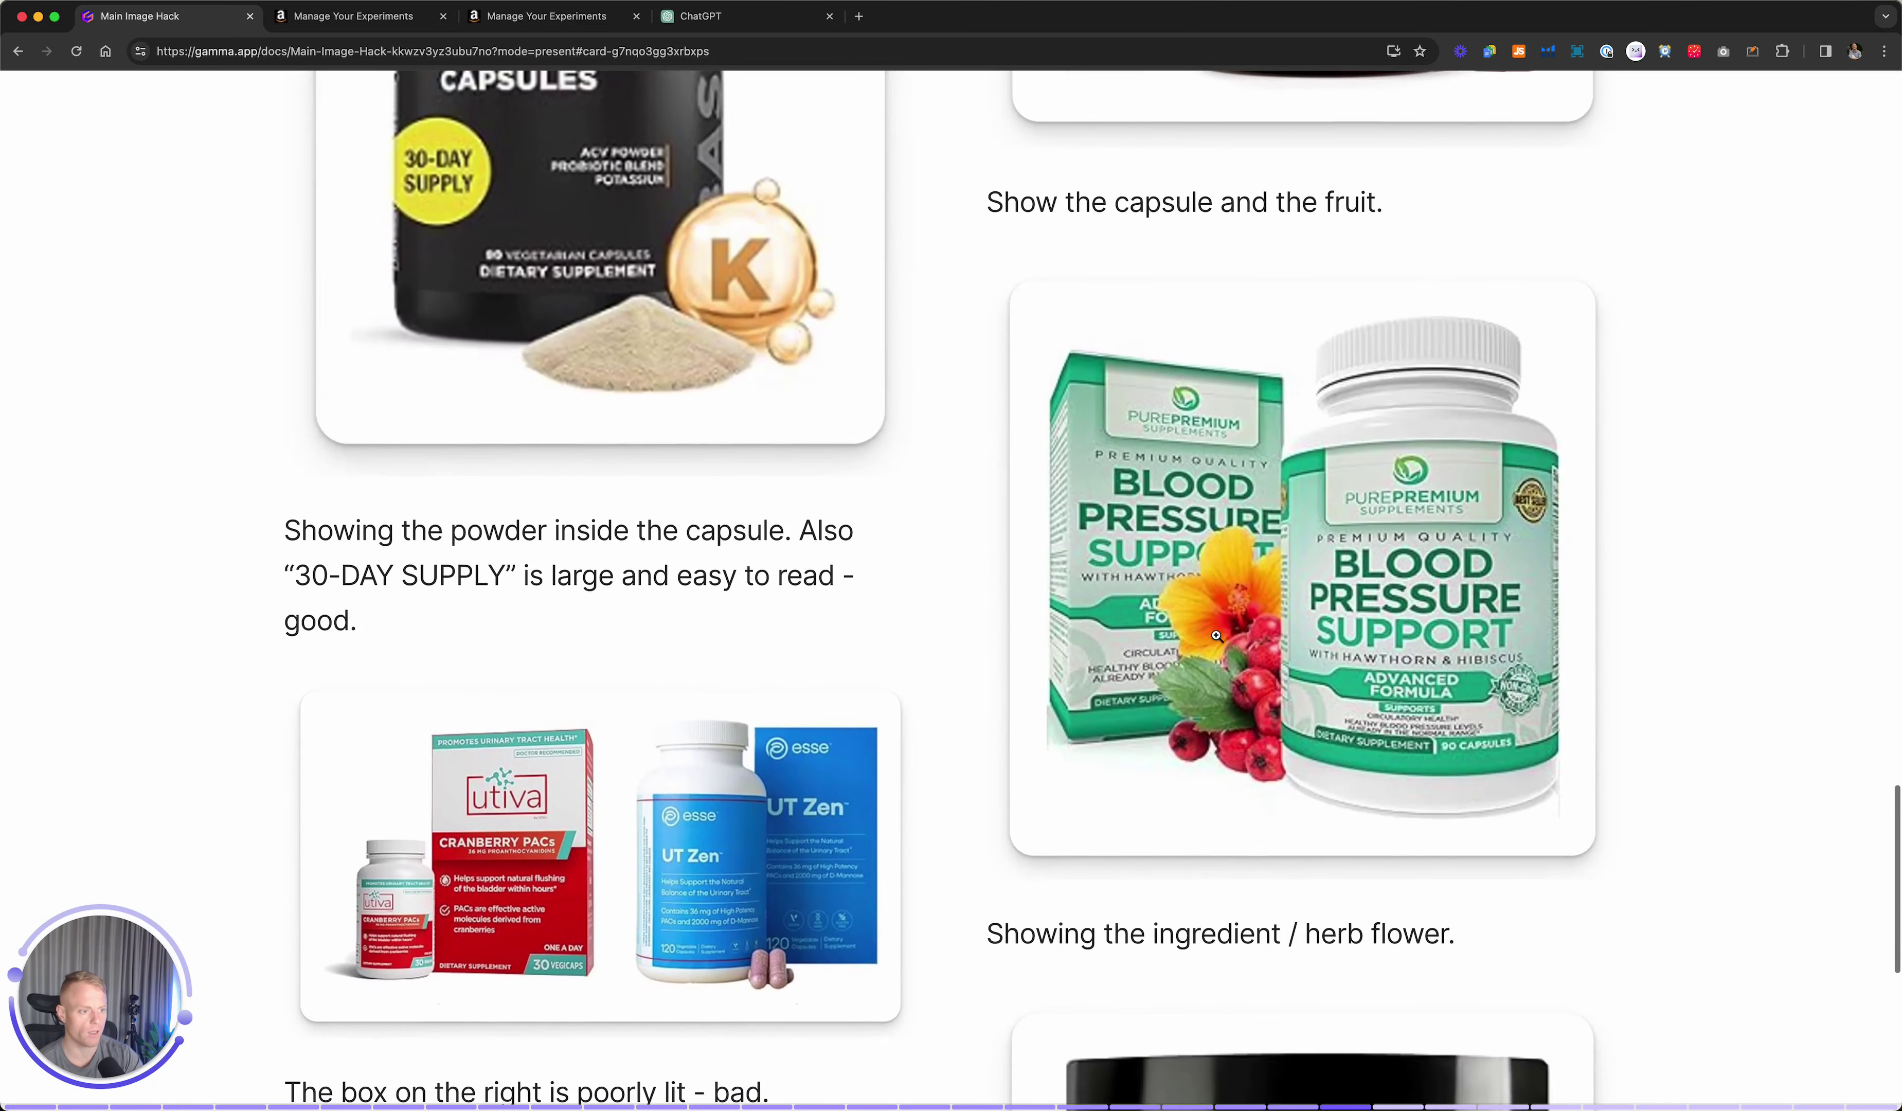
{"action": "scroll", "coordinate": [1259, 640], "scroll_direction": "down", "scroll_amount": 1}
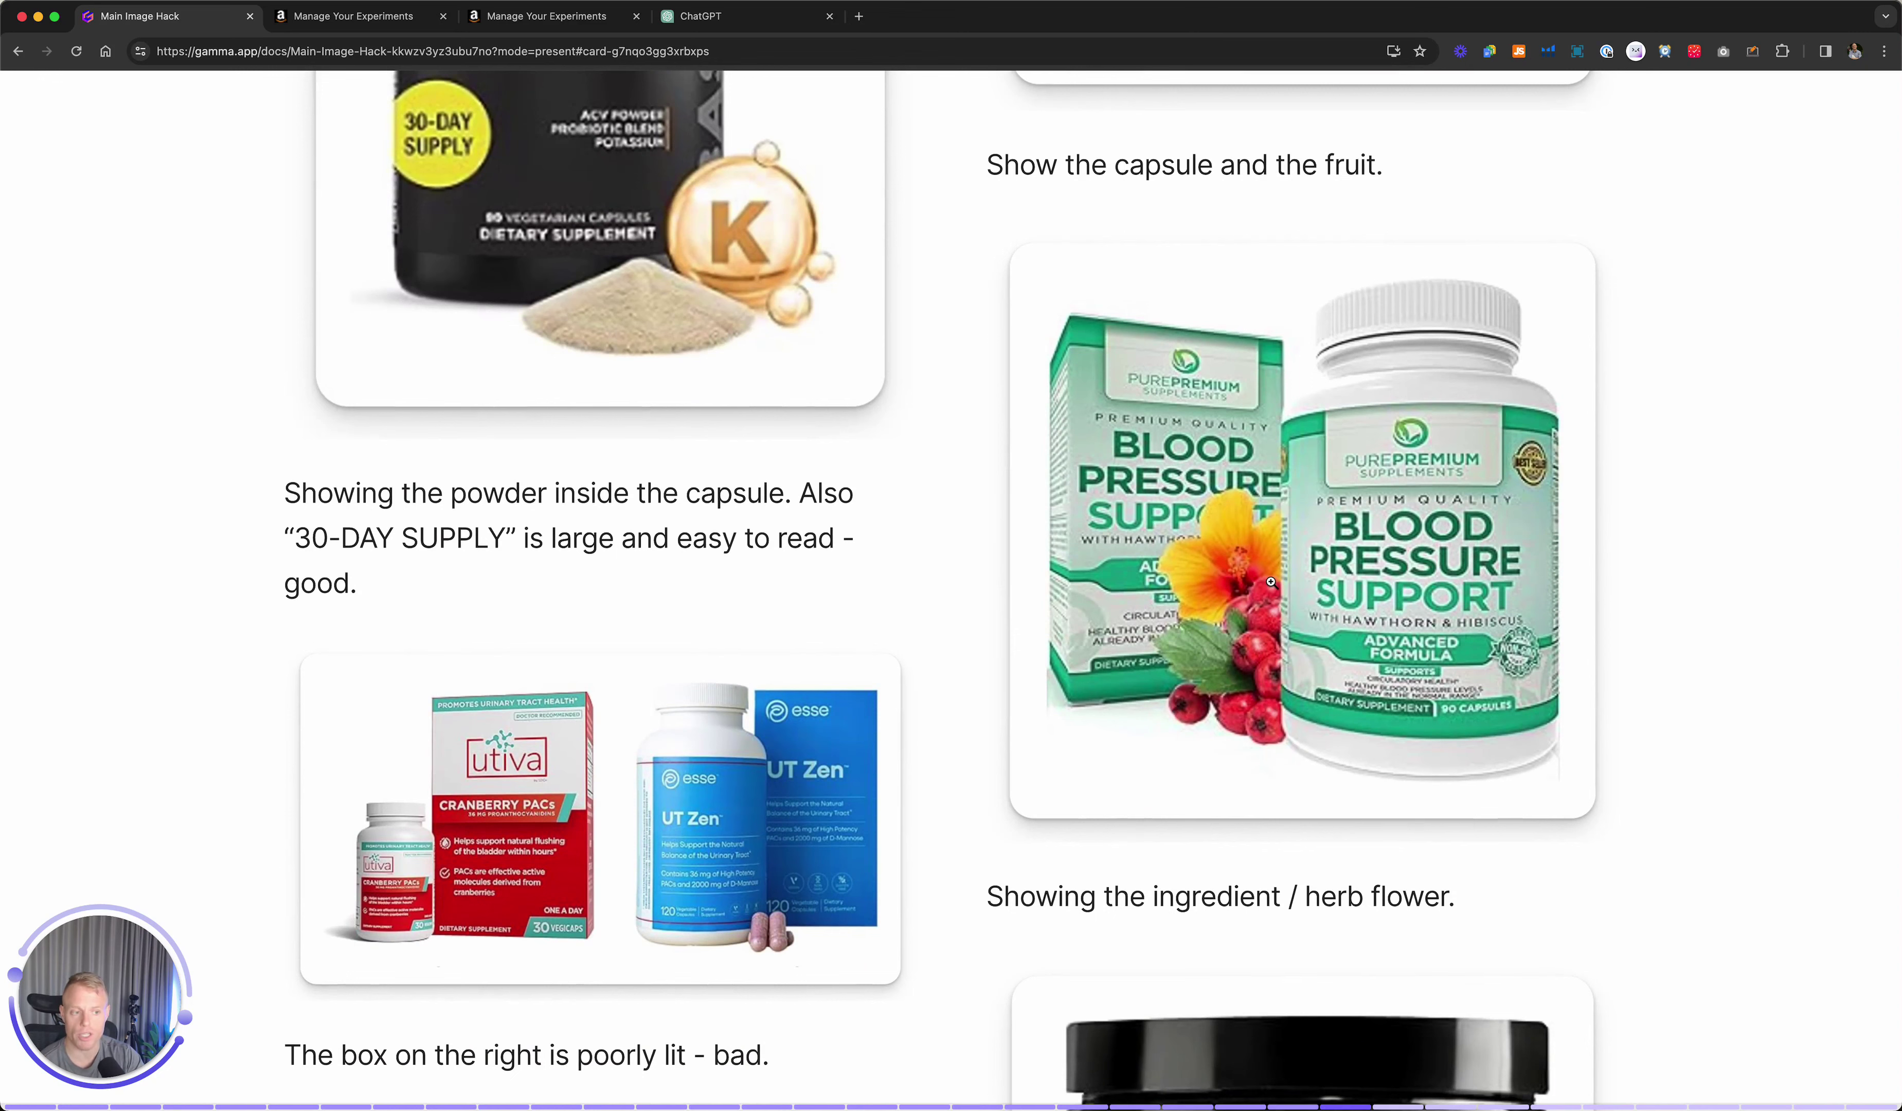
{"action": "scroll", "coordinate": [1270, 579], "scroll_direction": "down", "scroll_amount": 5}
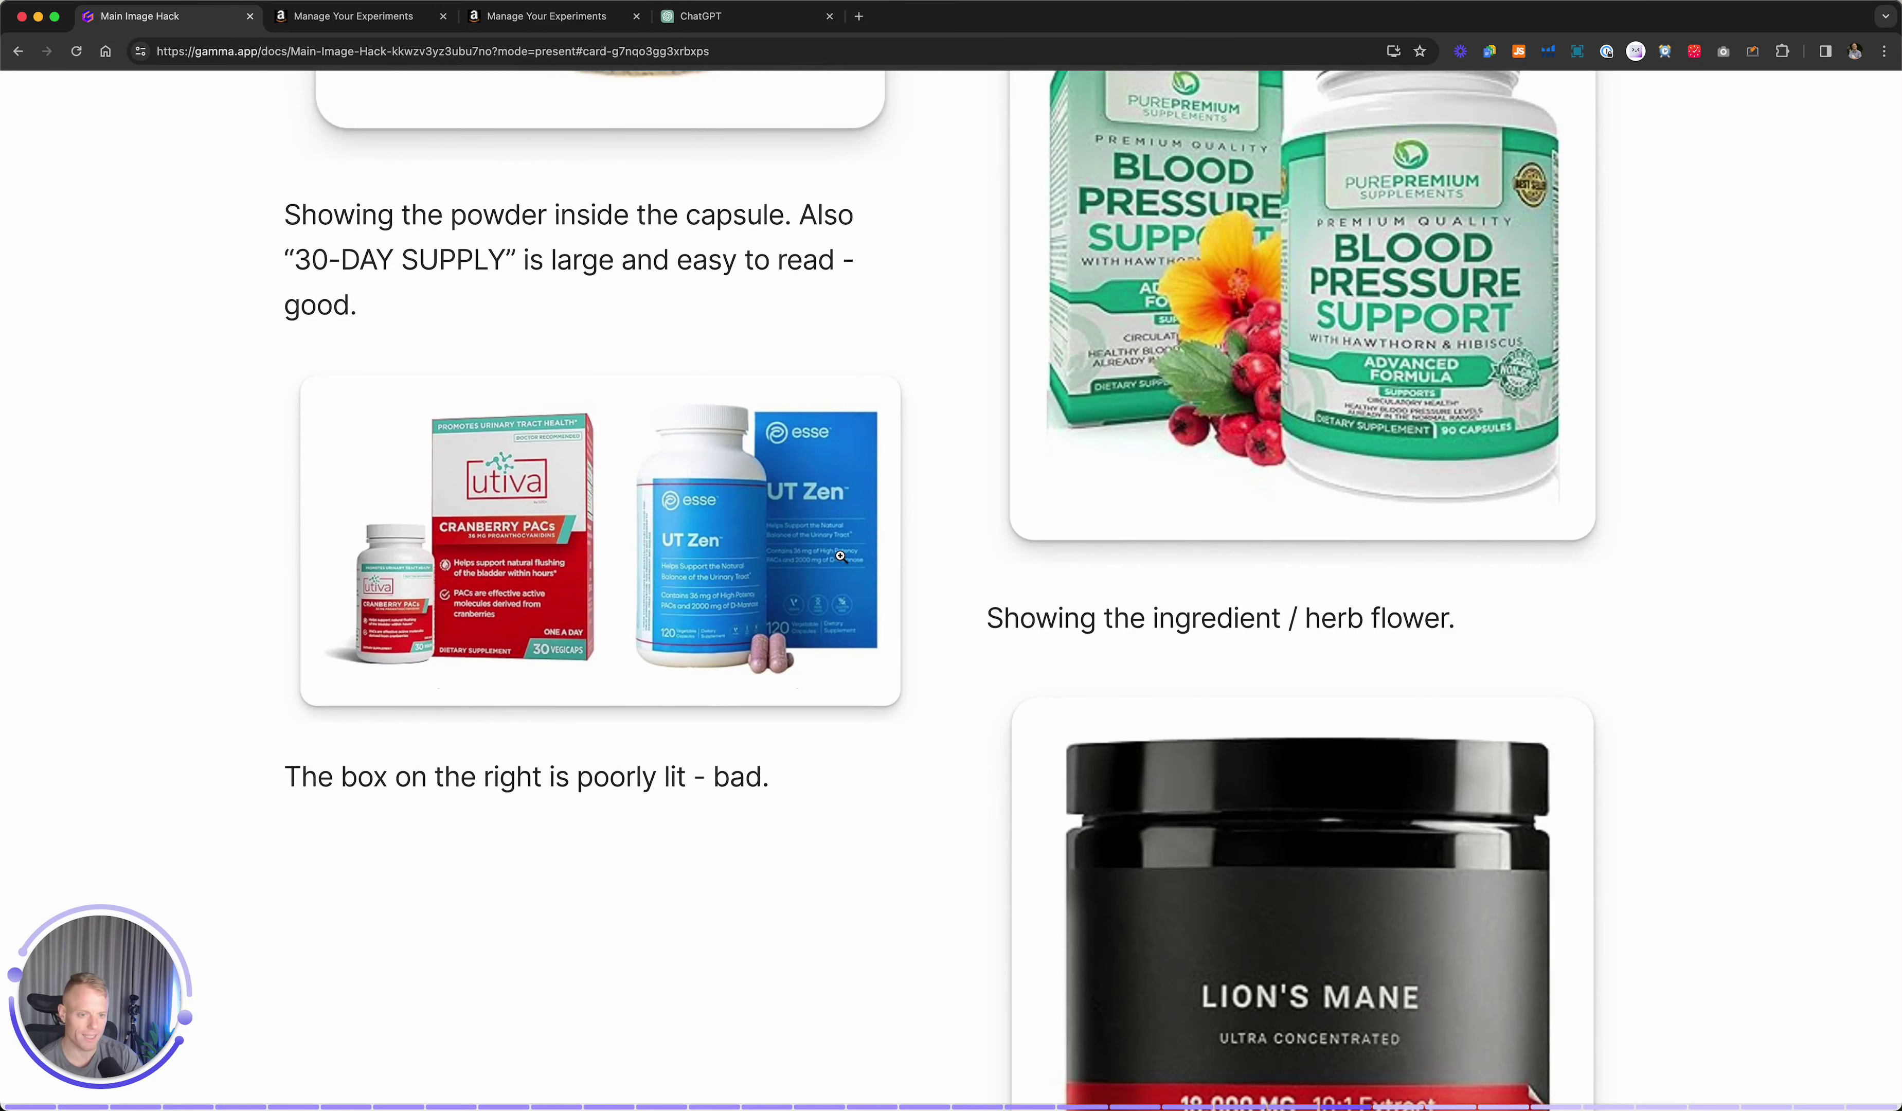
{"action": "scroll", "coordinate": [841, 556], "scroll_direction": "down", "scroll_amount": 5}
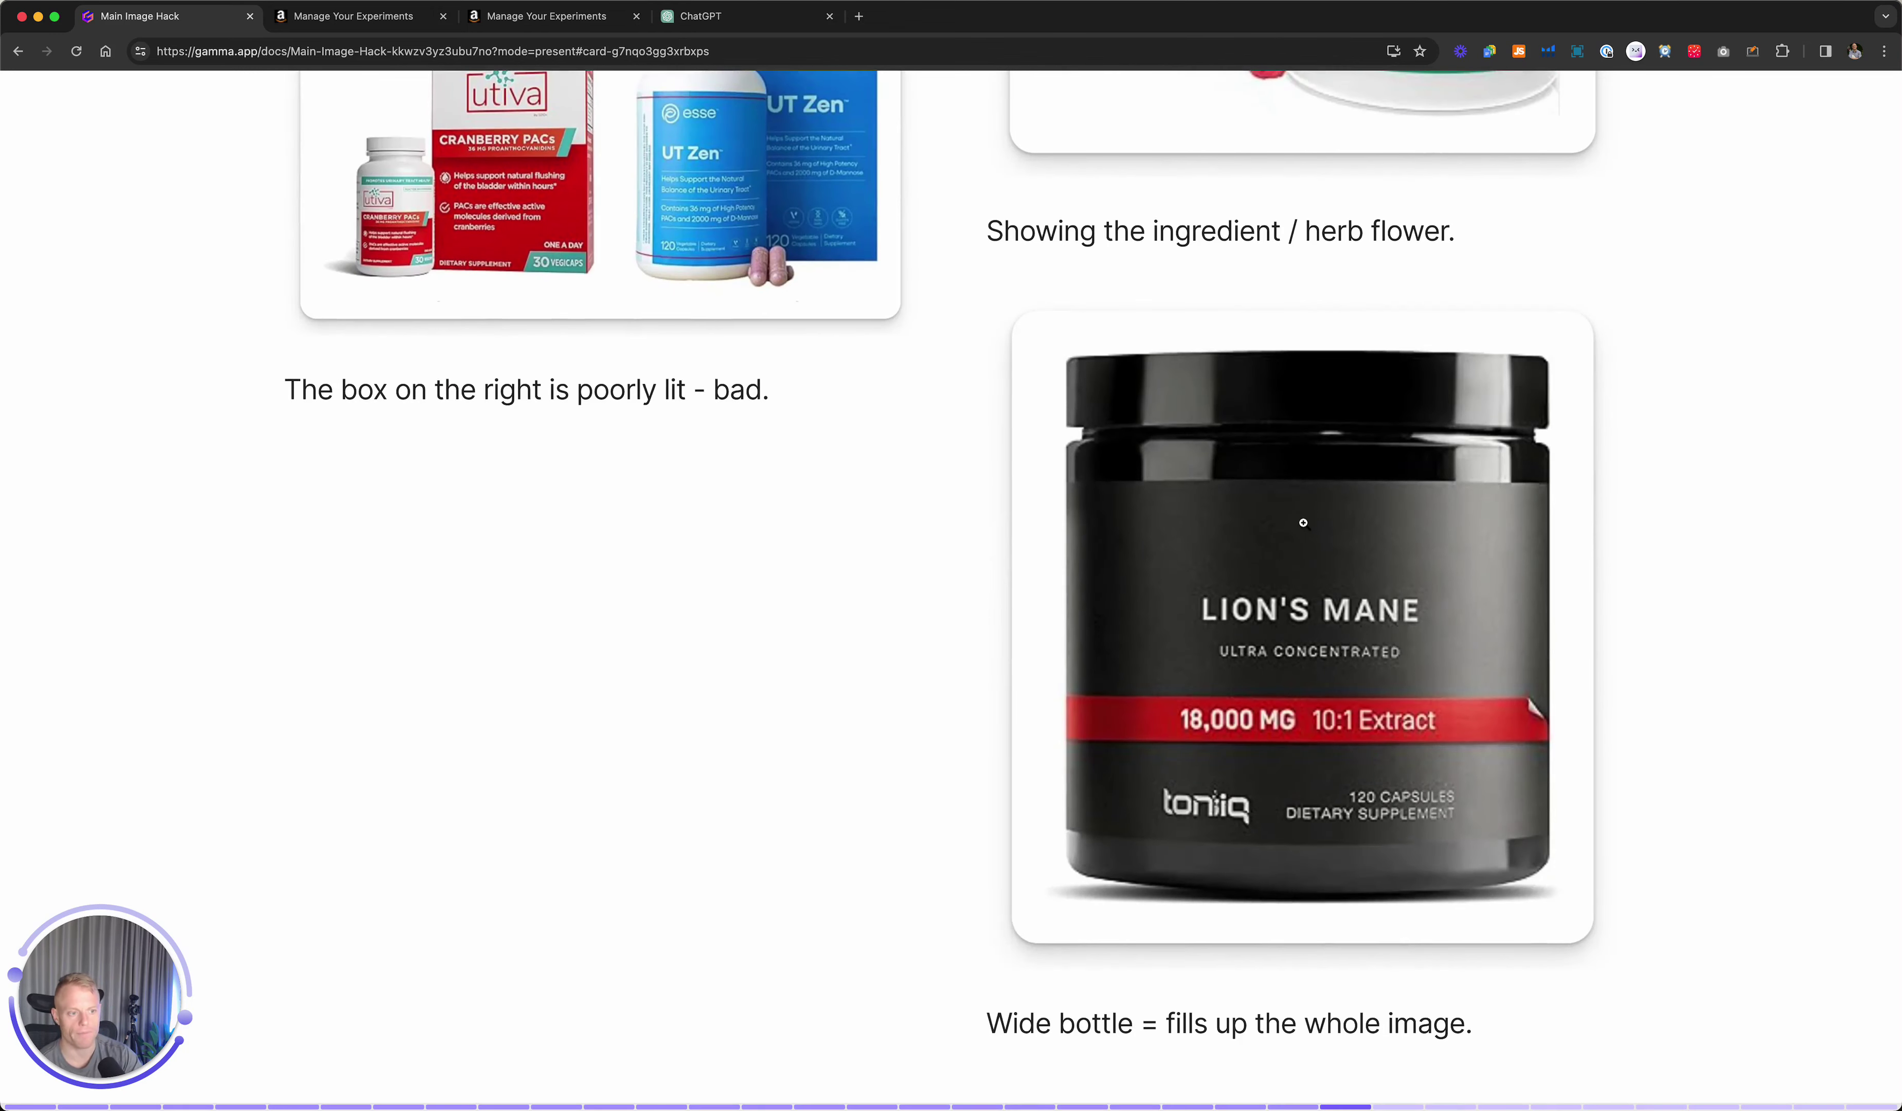
{"action": "scroll", "coordinate": [1382, 749], "scroll_direction": "down", "scroll_amount": 1}
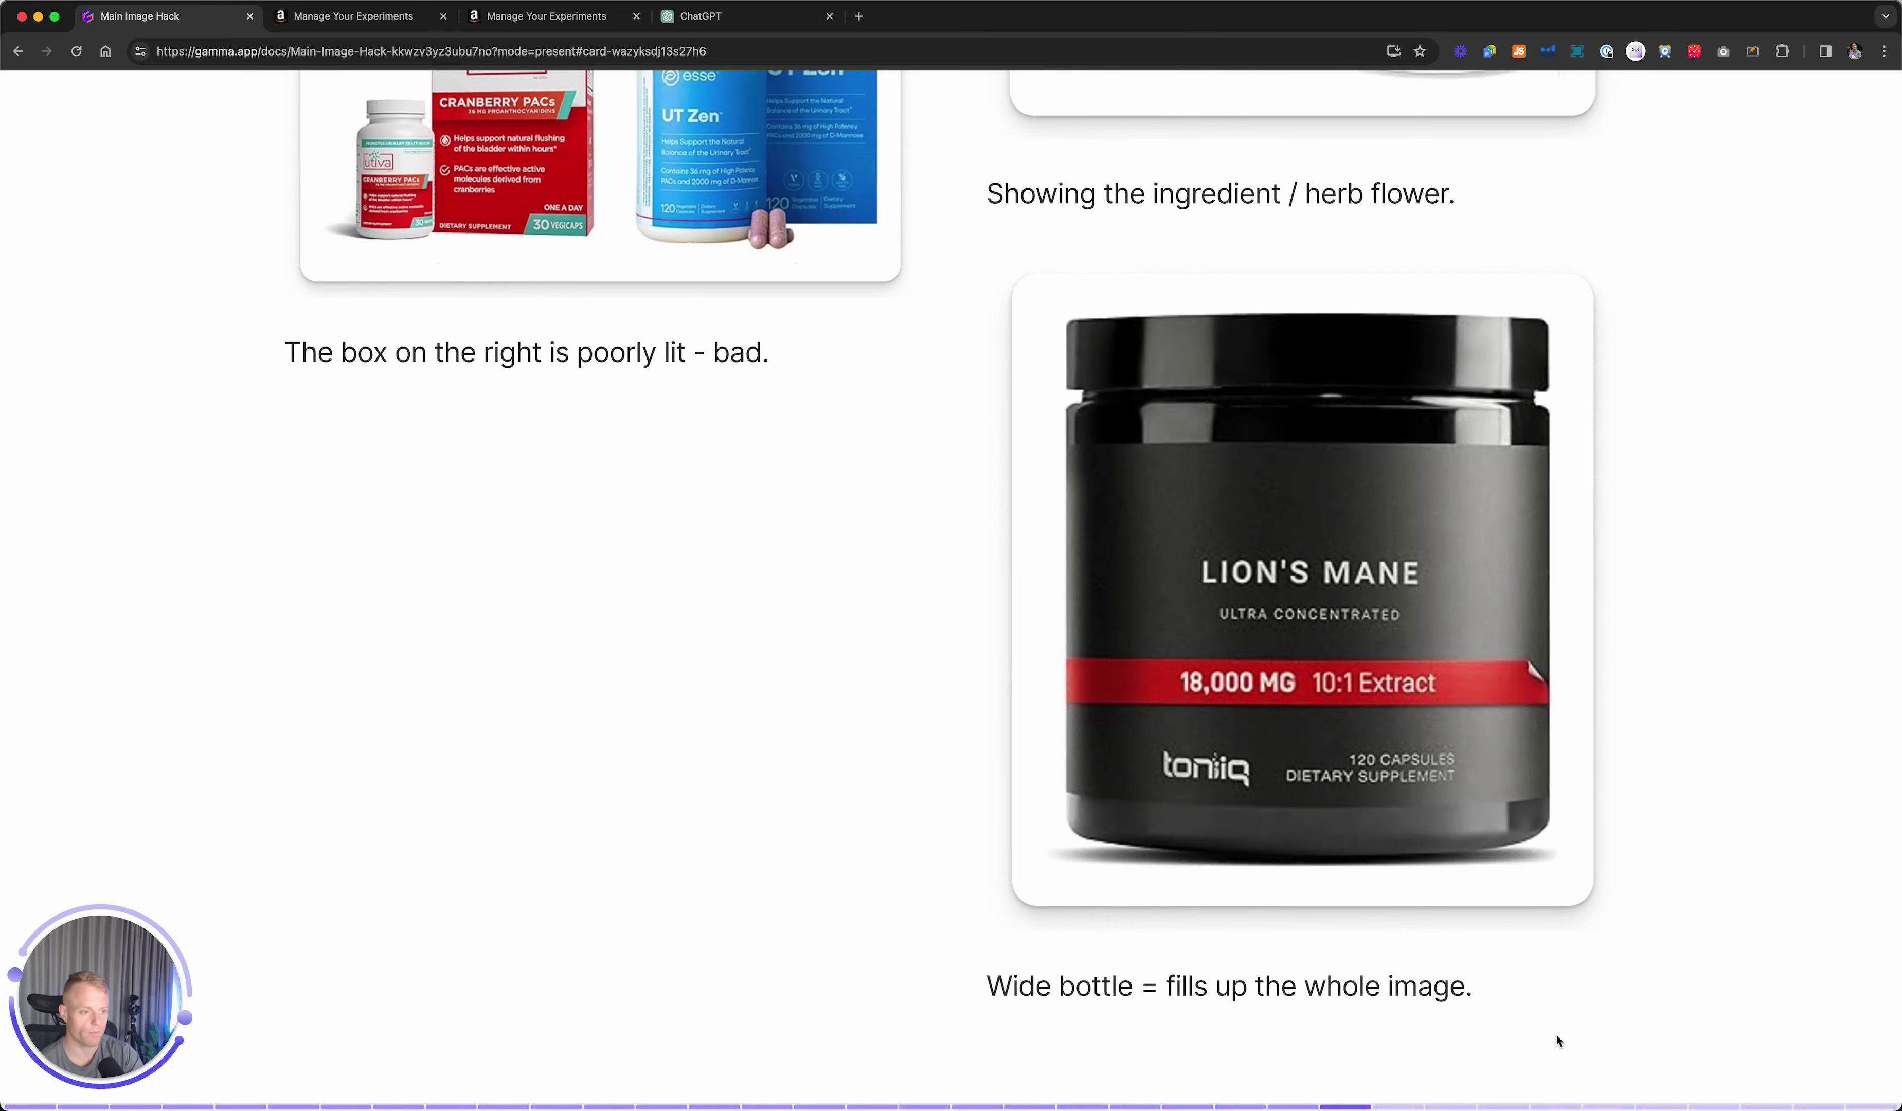
{"action": "scroll", "coordinate": [1556, 1039], "scroll_direction": "down", "scroll_amount": 6}
Advance to the '45% Bettter CTR' card comparing the snack bag at 0.31% and 0.45% CTR.
{"action": "key", "text": "Right"}
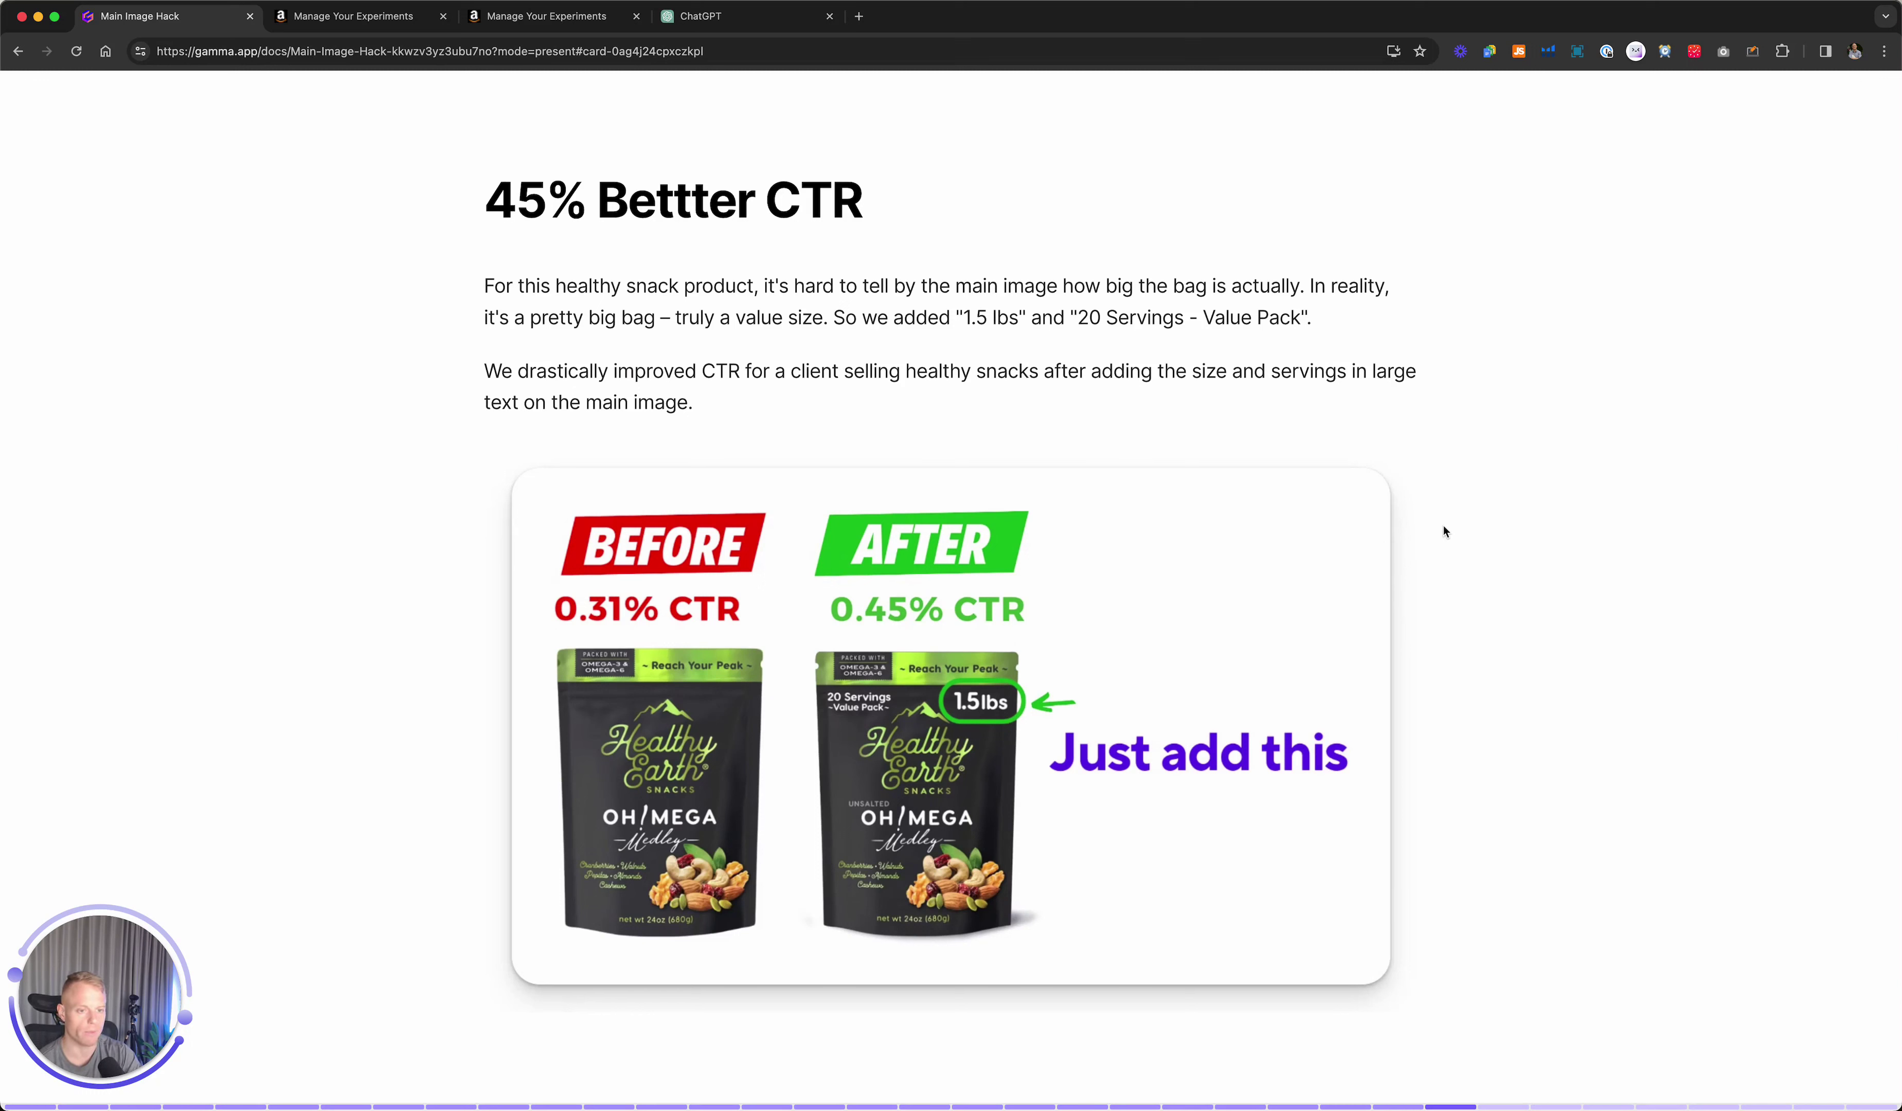
{"action": "key", "text": "Right"}
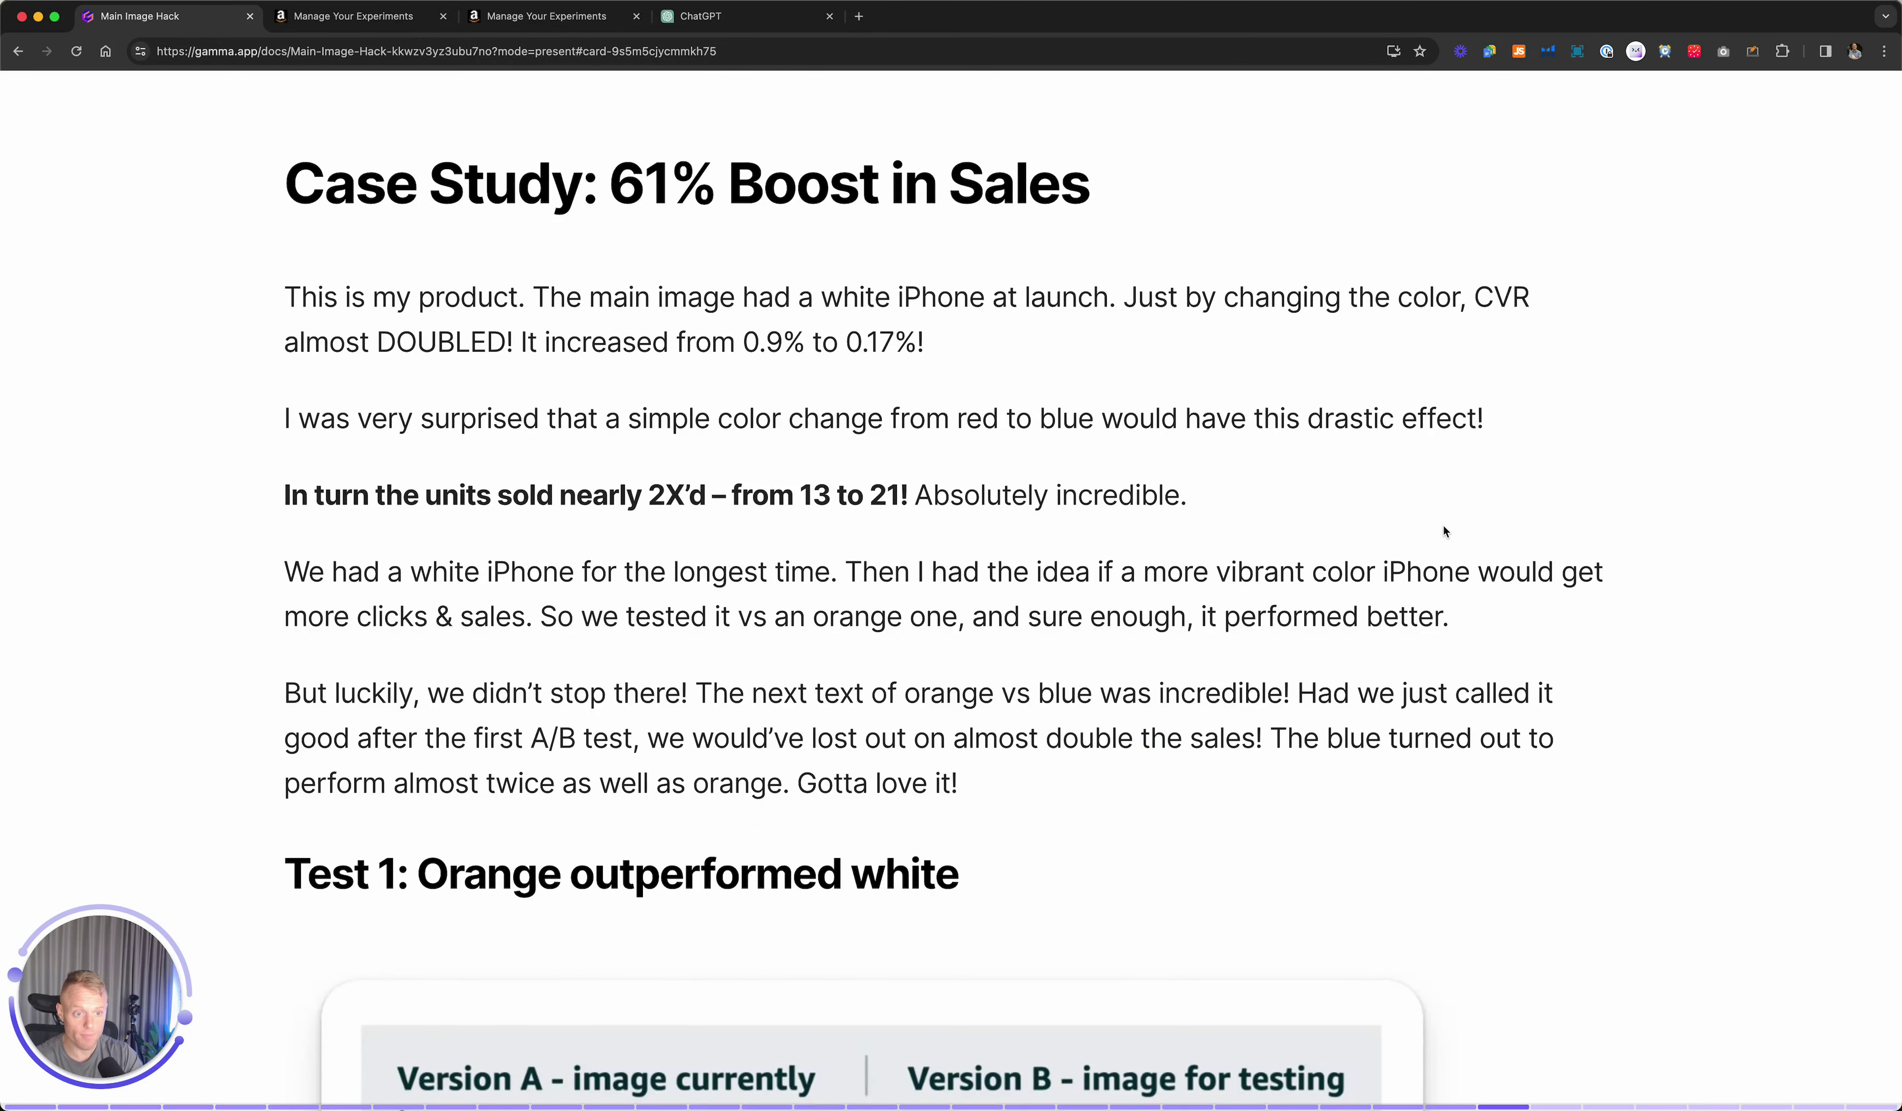
Scroll between the Version A/B phone images and the Test 1 results showing Version B 89% likely better.
{"action": "scroll", "coordinate": [1444, 532], "scroll_direction": "down", "scroll_amount": 10}
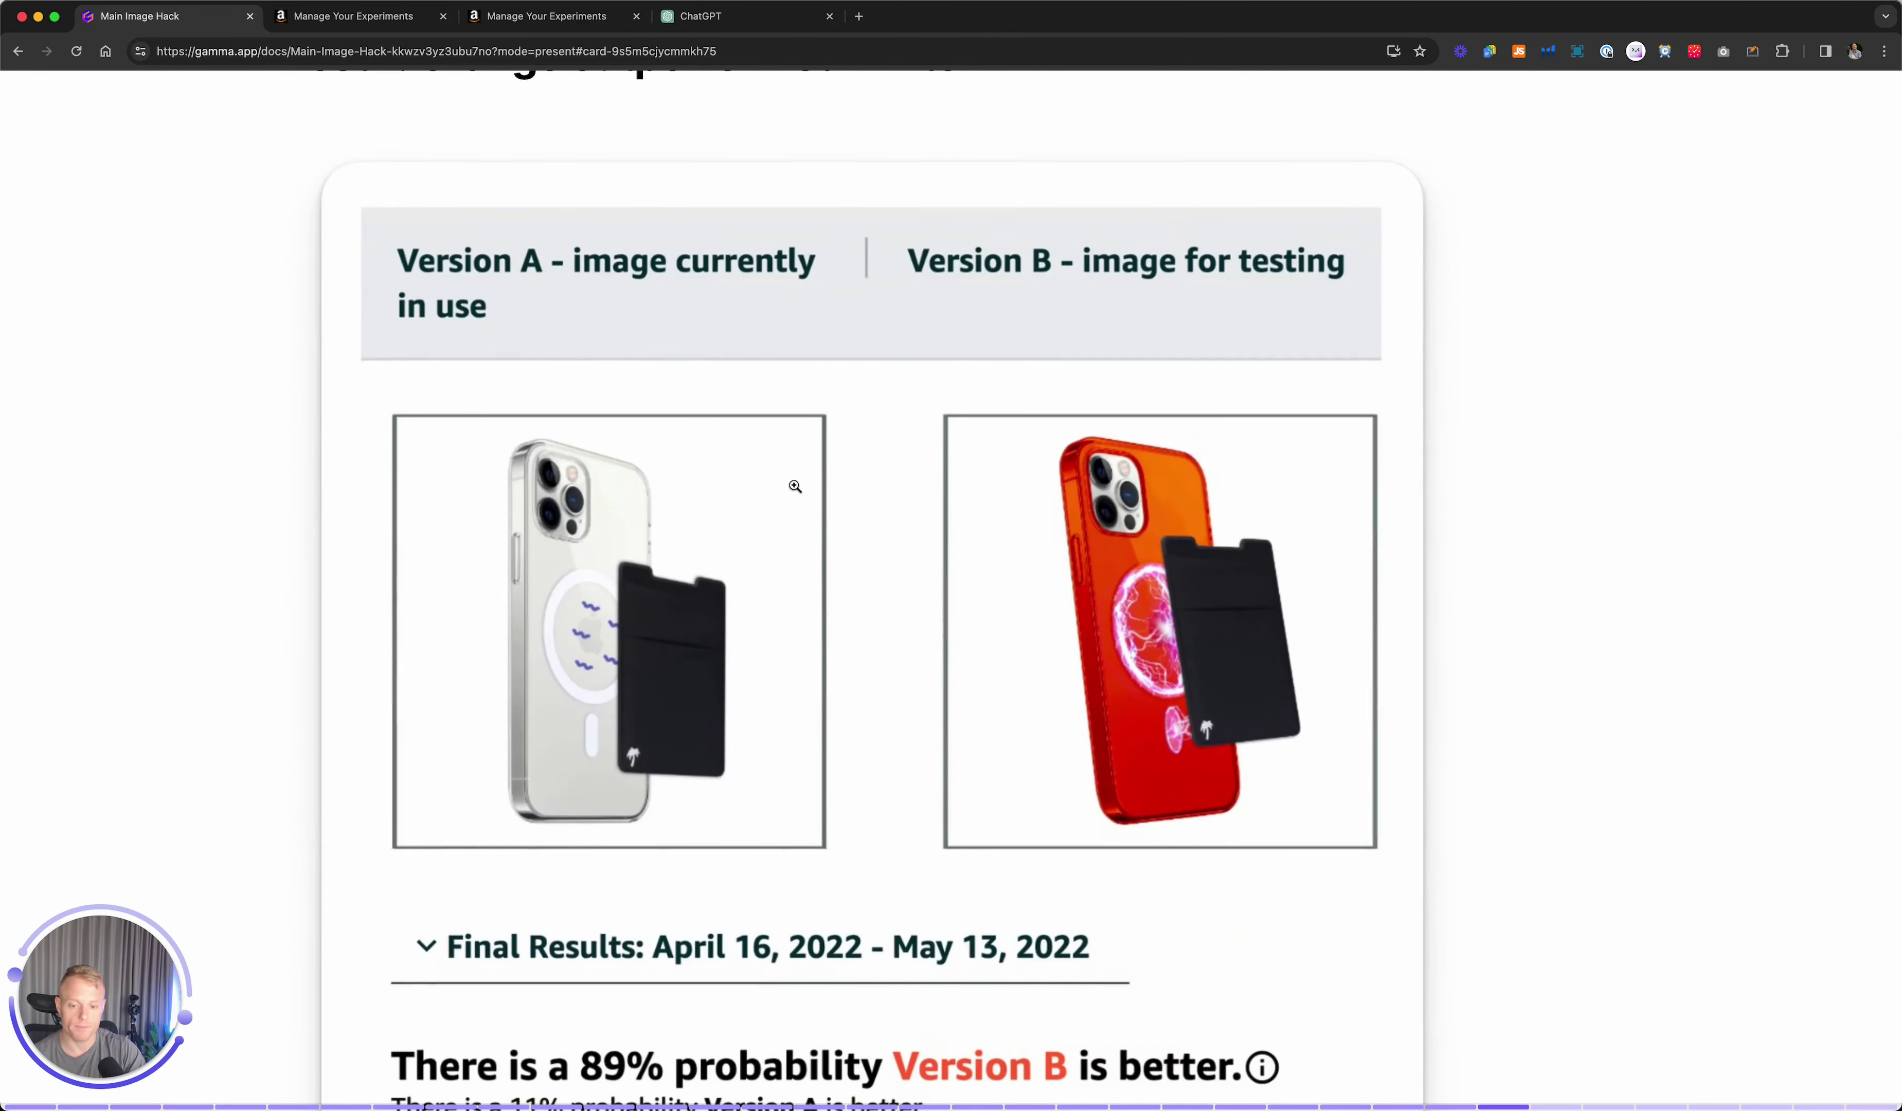
{"action": "scroll", "coordinate": [798, 487], "scroll_direction": "down", "scroll_amount": 1}
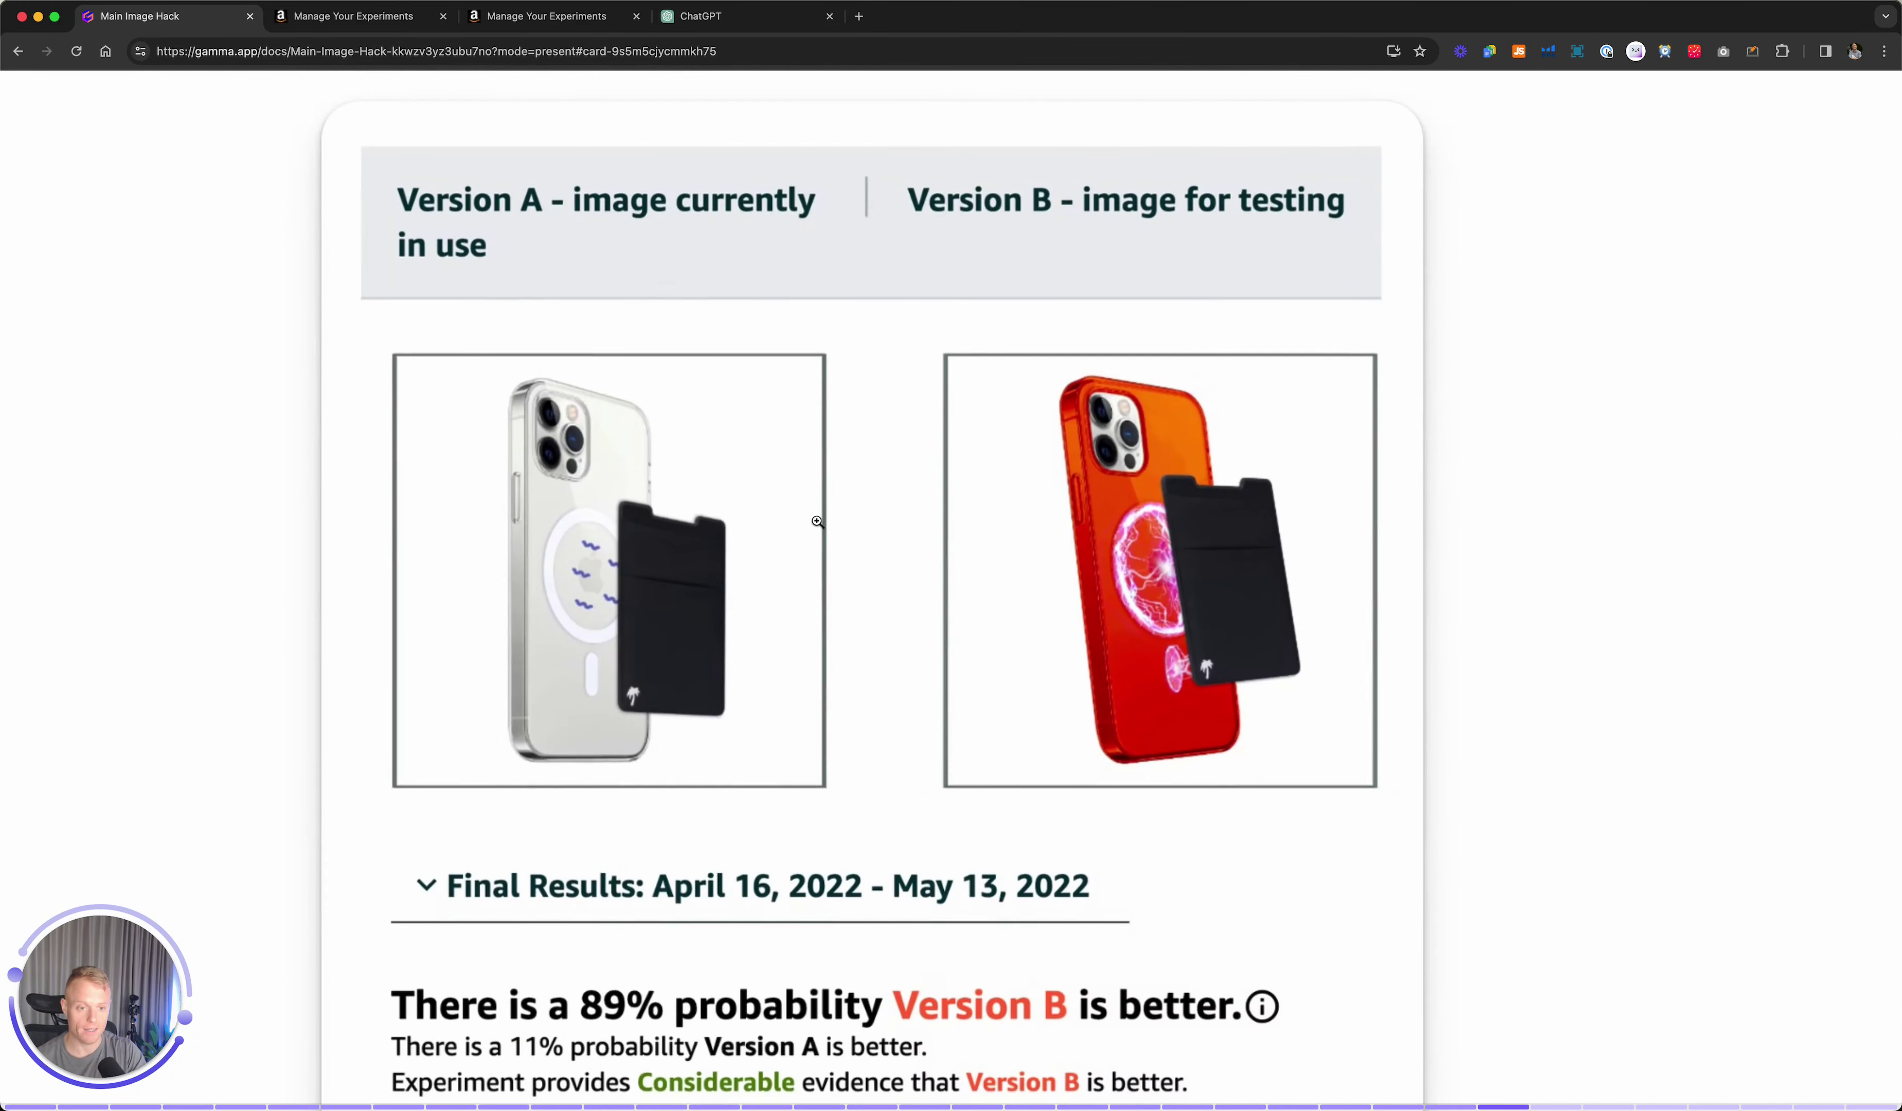
{"action": "scroll", "coordinate": [817, 521], "scroll_direction": "down", "scroll_amount": 1}
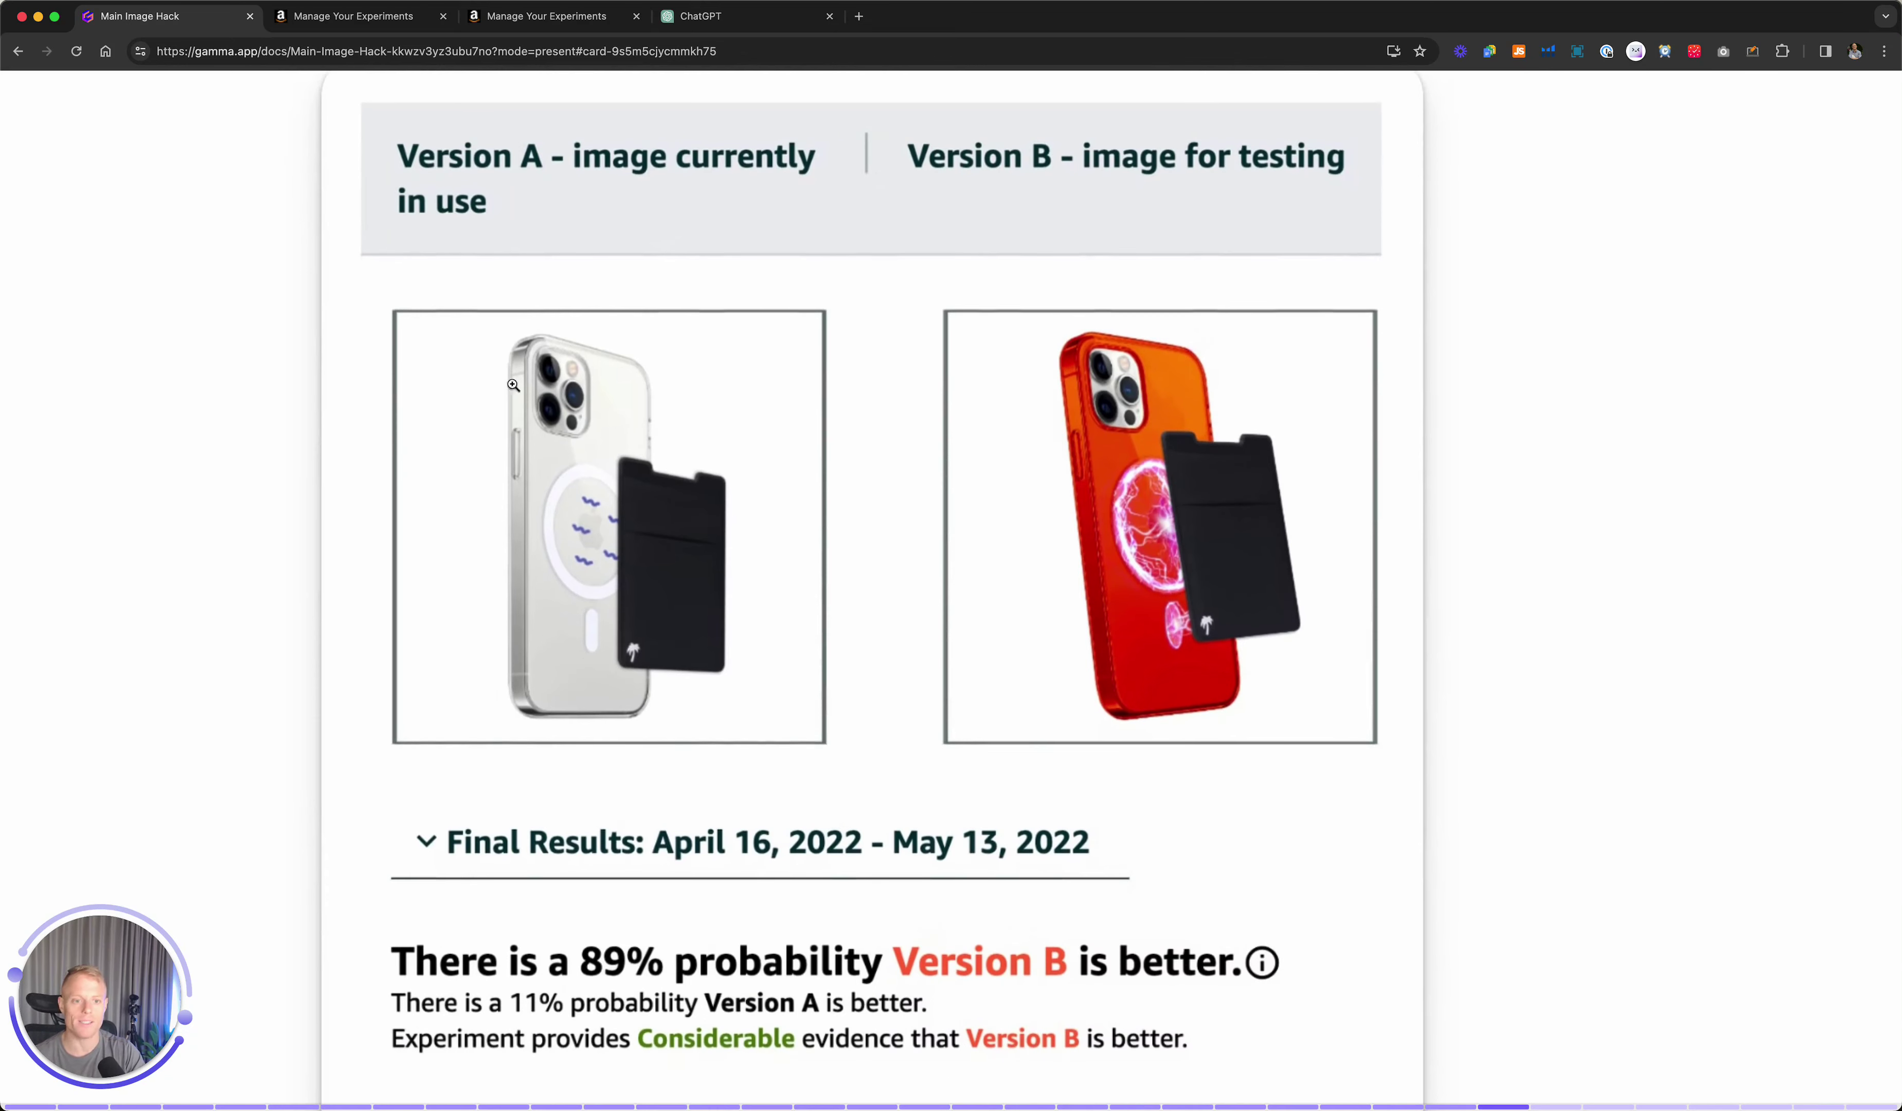
{"action": "scroll", "coordinate": [656, 493], "scroll_direction": "up", "scroll_amount": 1}
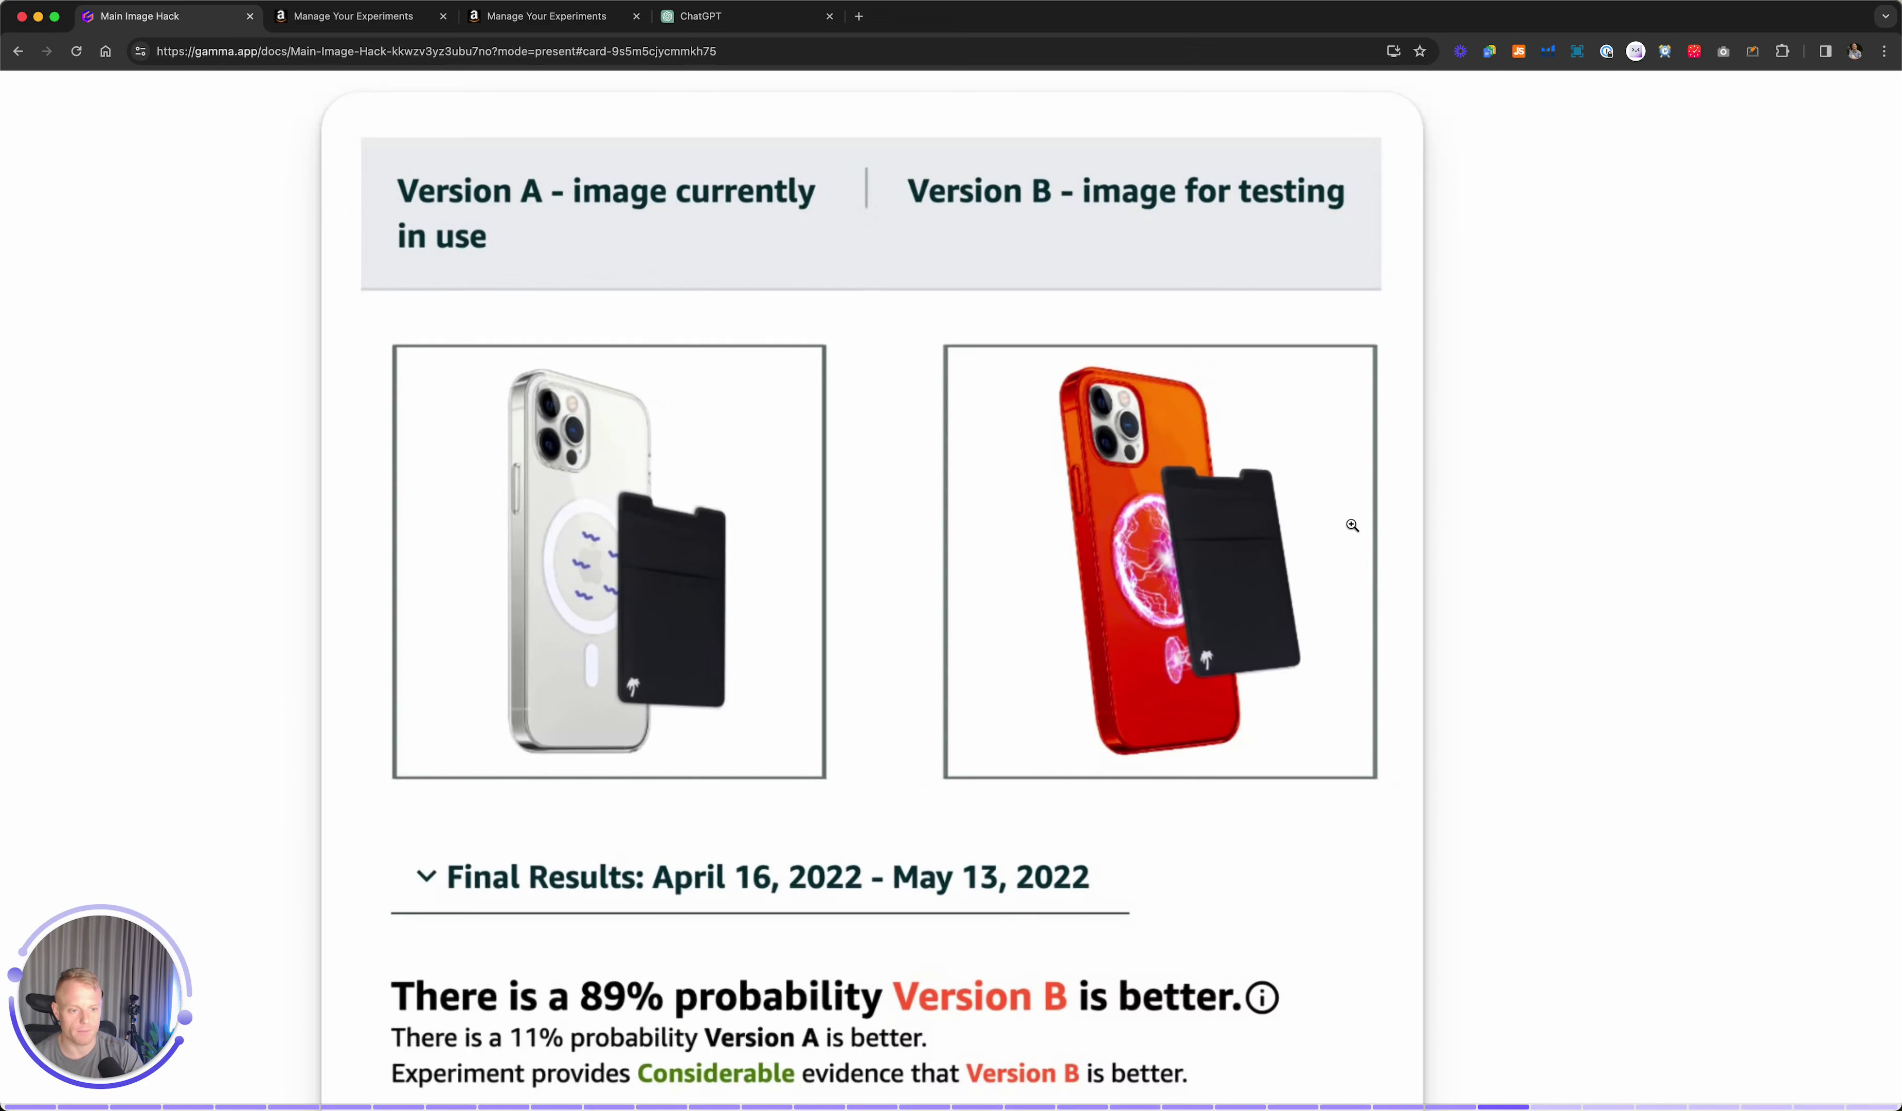
{"action": "scroll", "coordinate": [1352, 526], "scroll_direction": "down", "scroll_amount": 10}
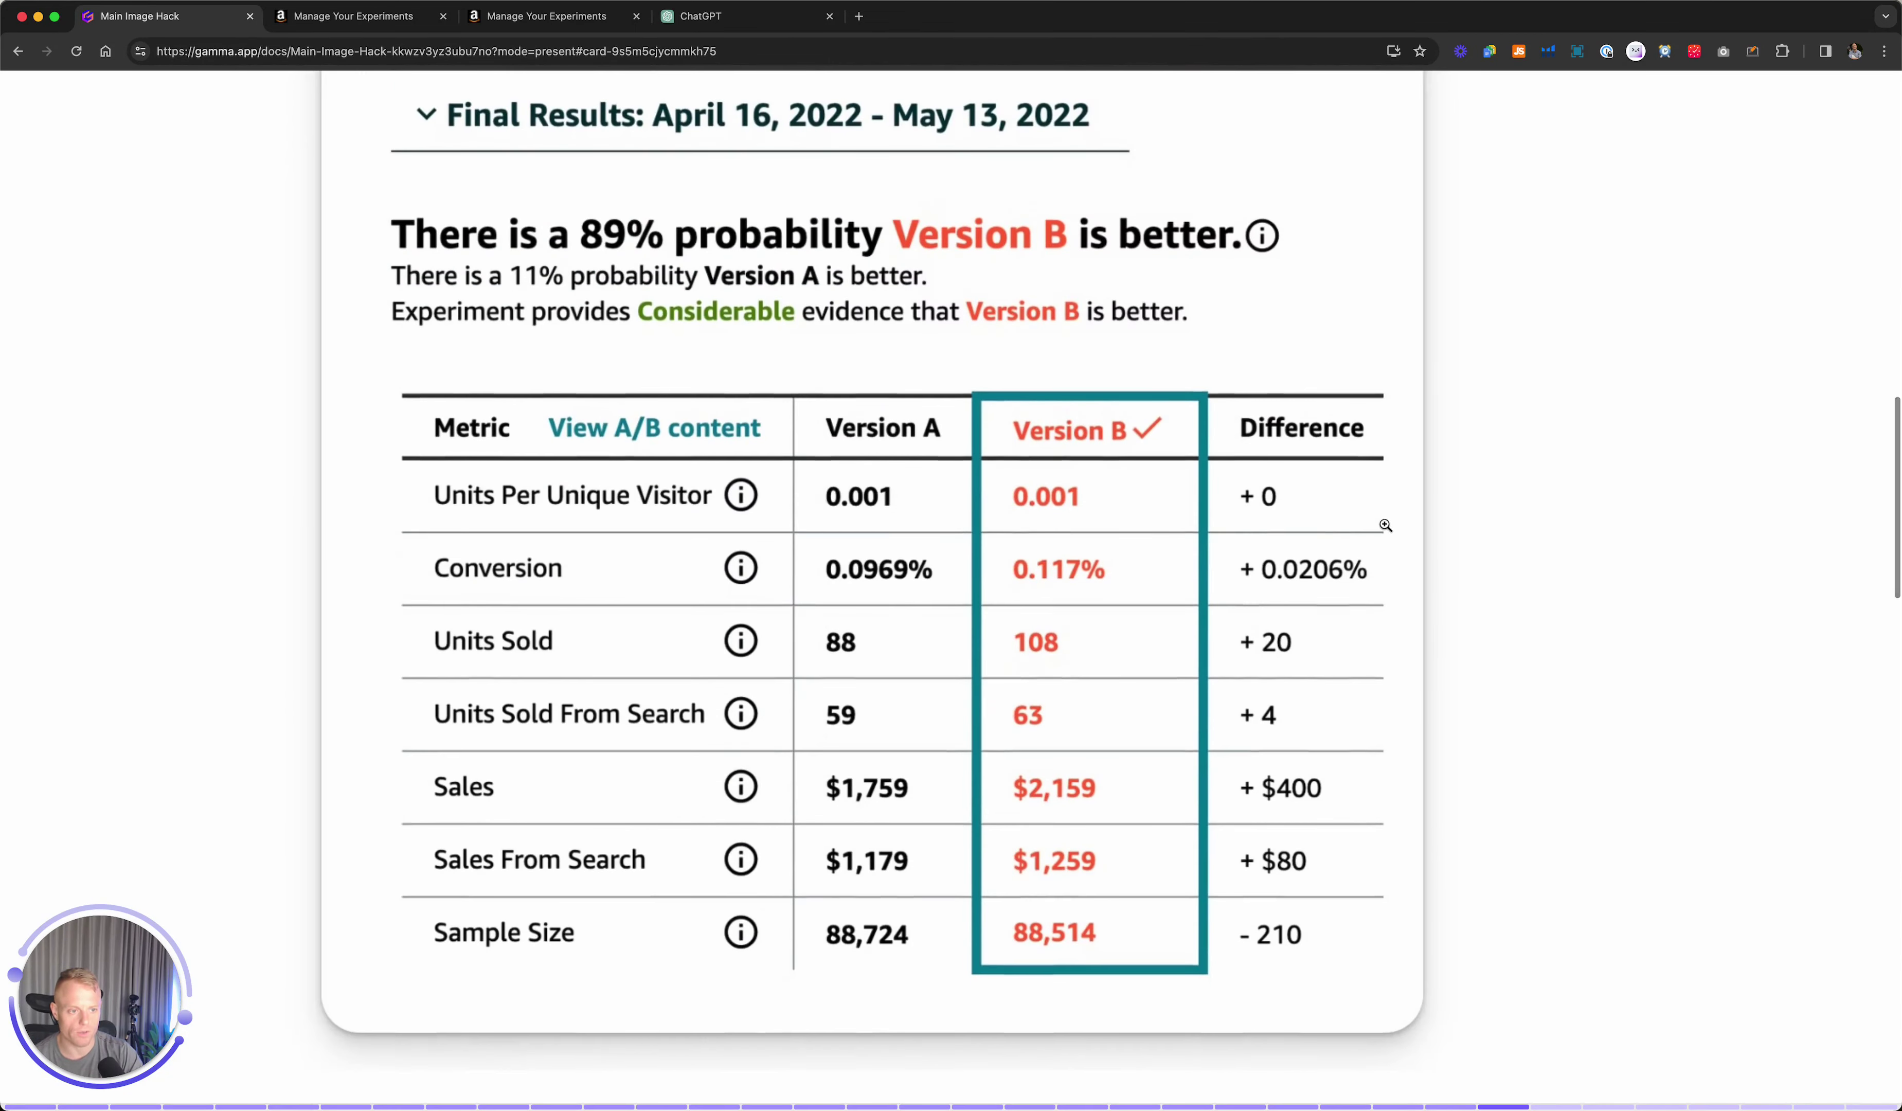
{"action": "scroll", "coordinate": [1368, 527], "scroll_direction": "up", "scroll_amount": 1}
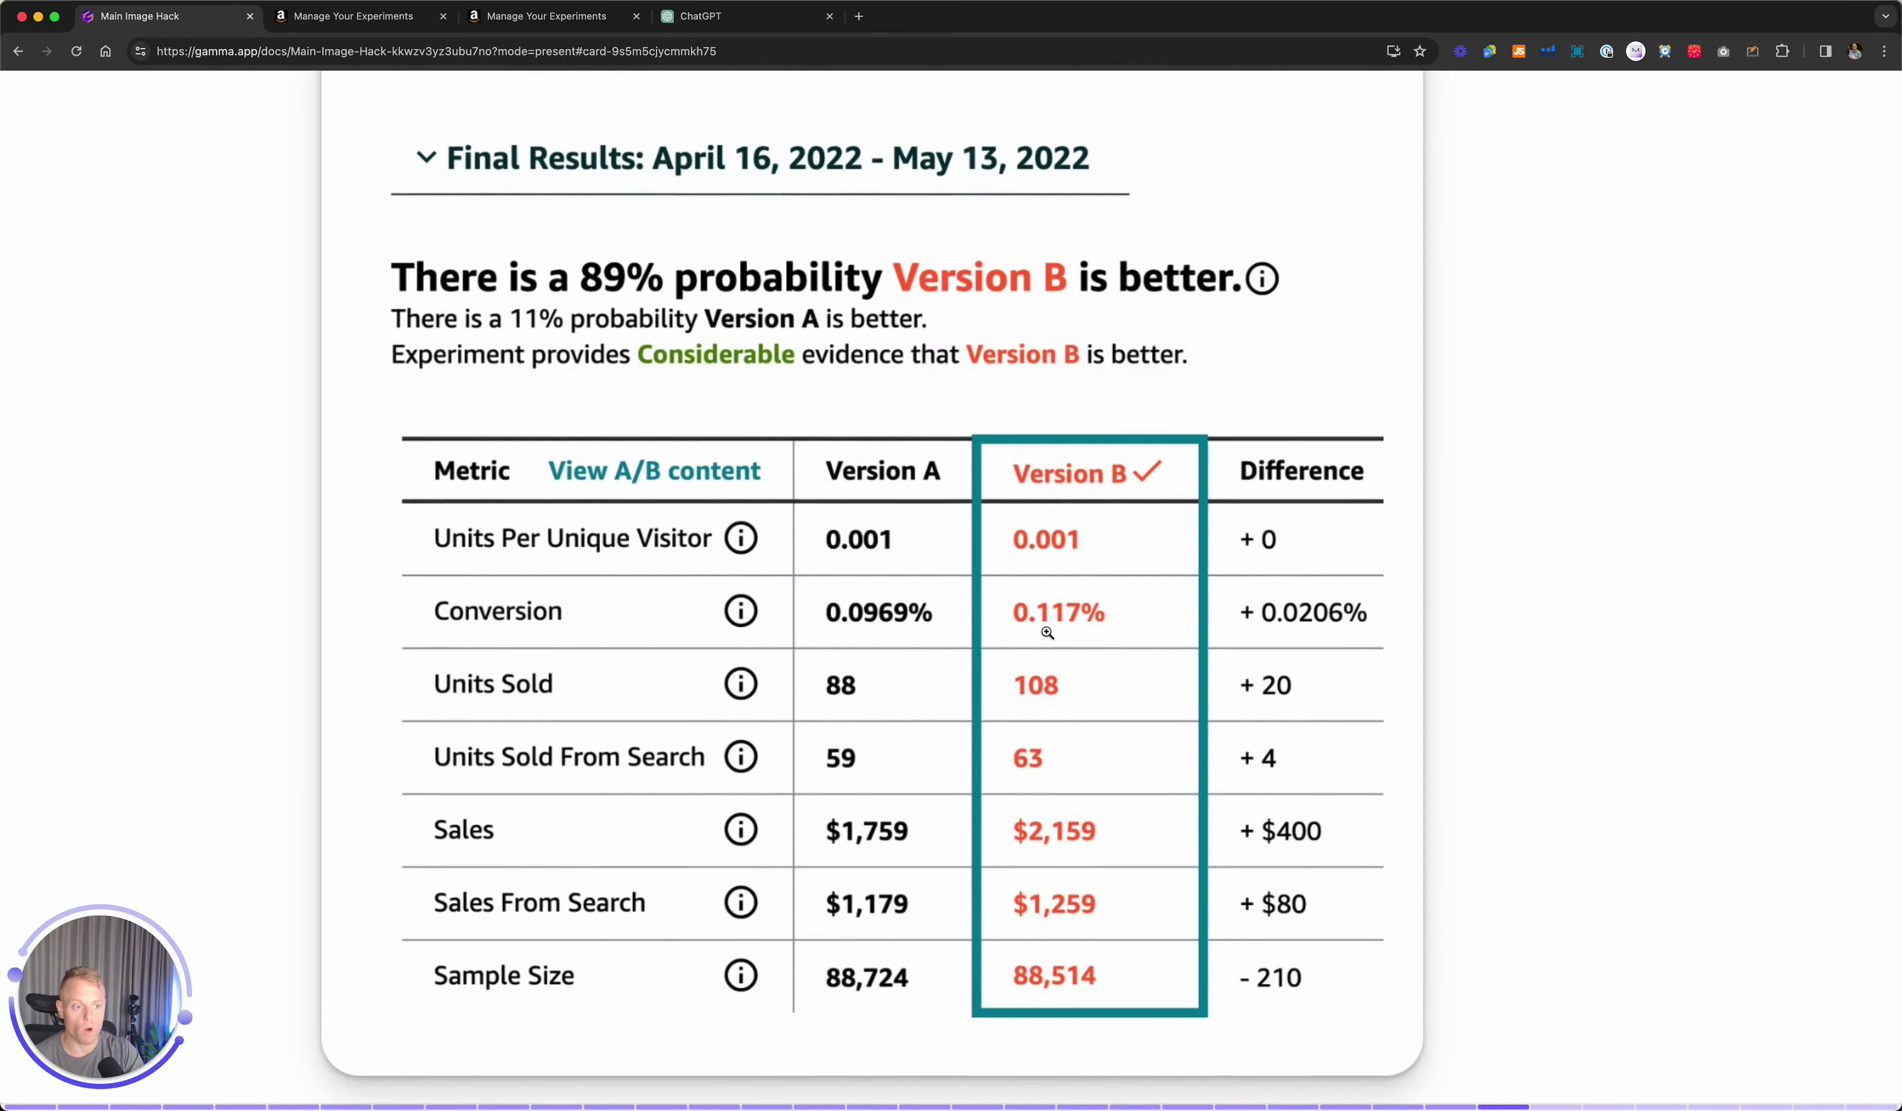
{"action": "scroll", "coordinate": [1109, 630], "scroll_direction": "down", "scroll_amount": 2}
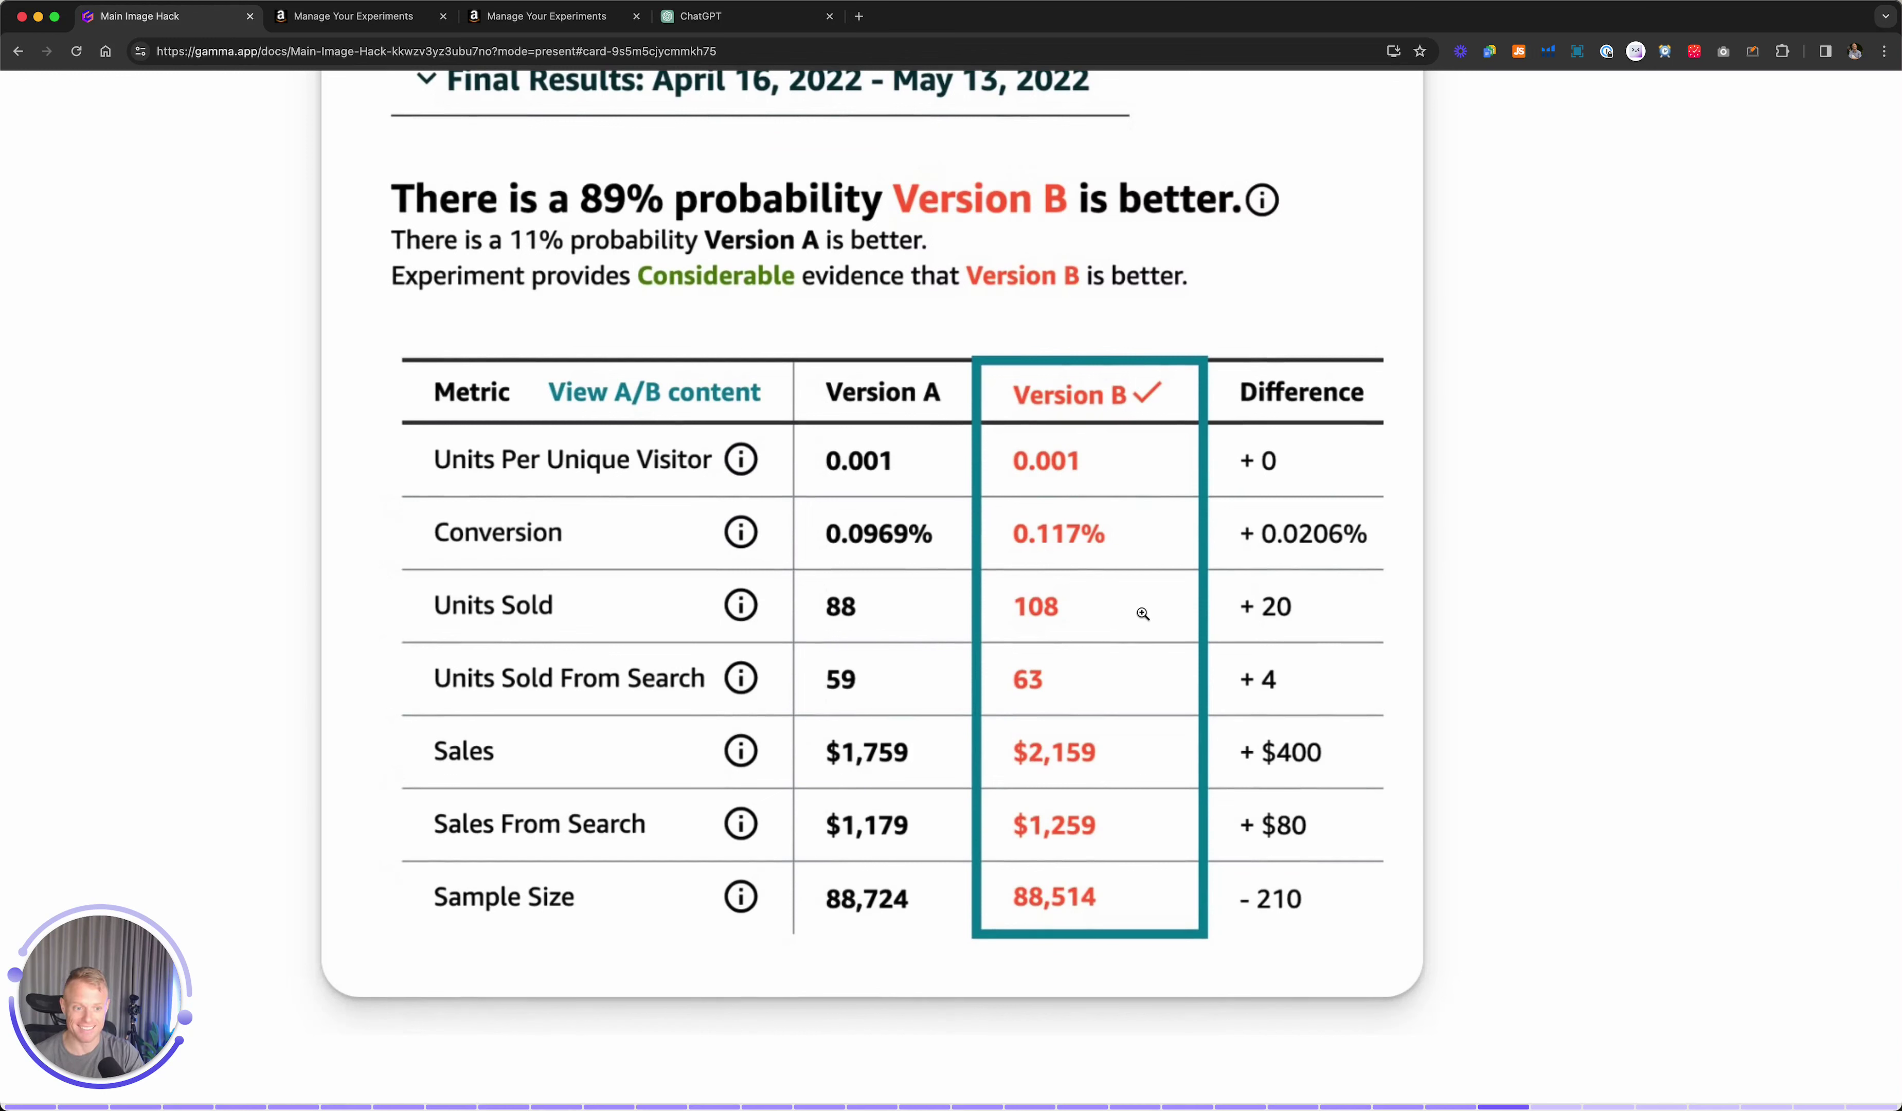
{"action": "scroll", "coordinate": [1143, 614], "scroll_direction": "down", "scroll_amount": 3}
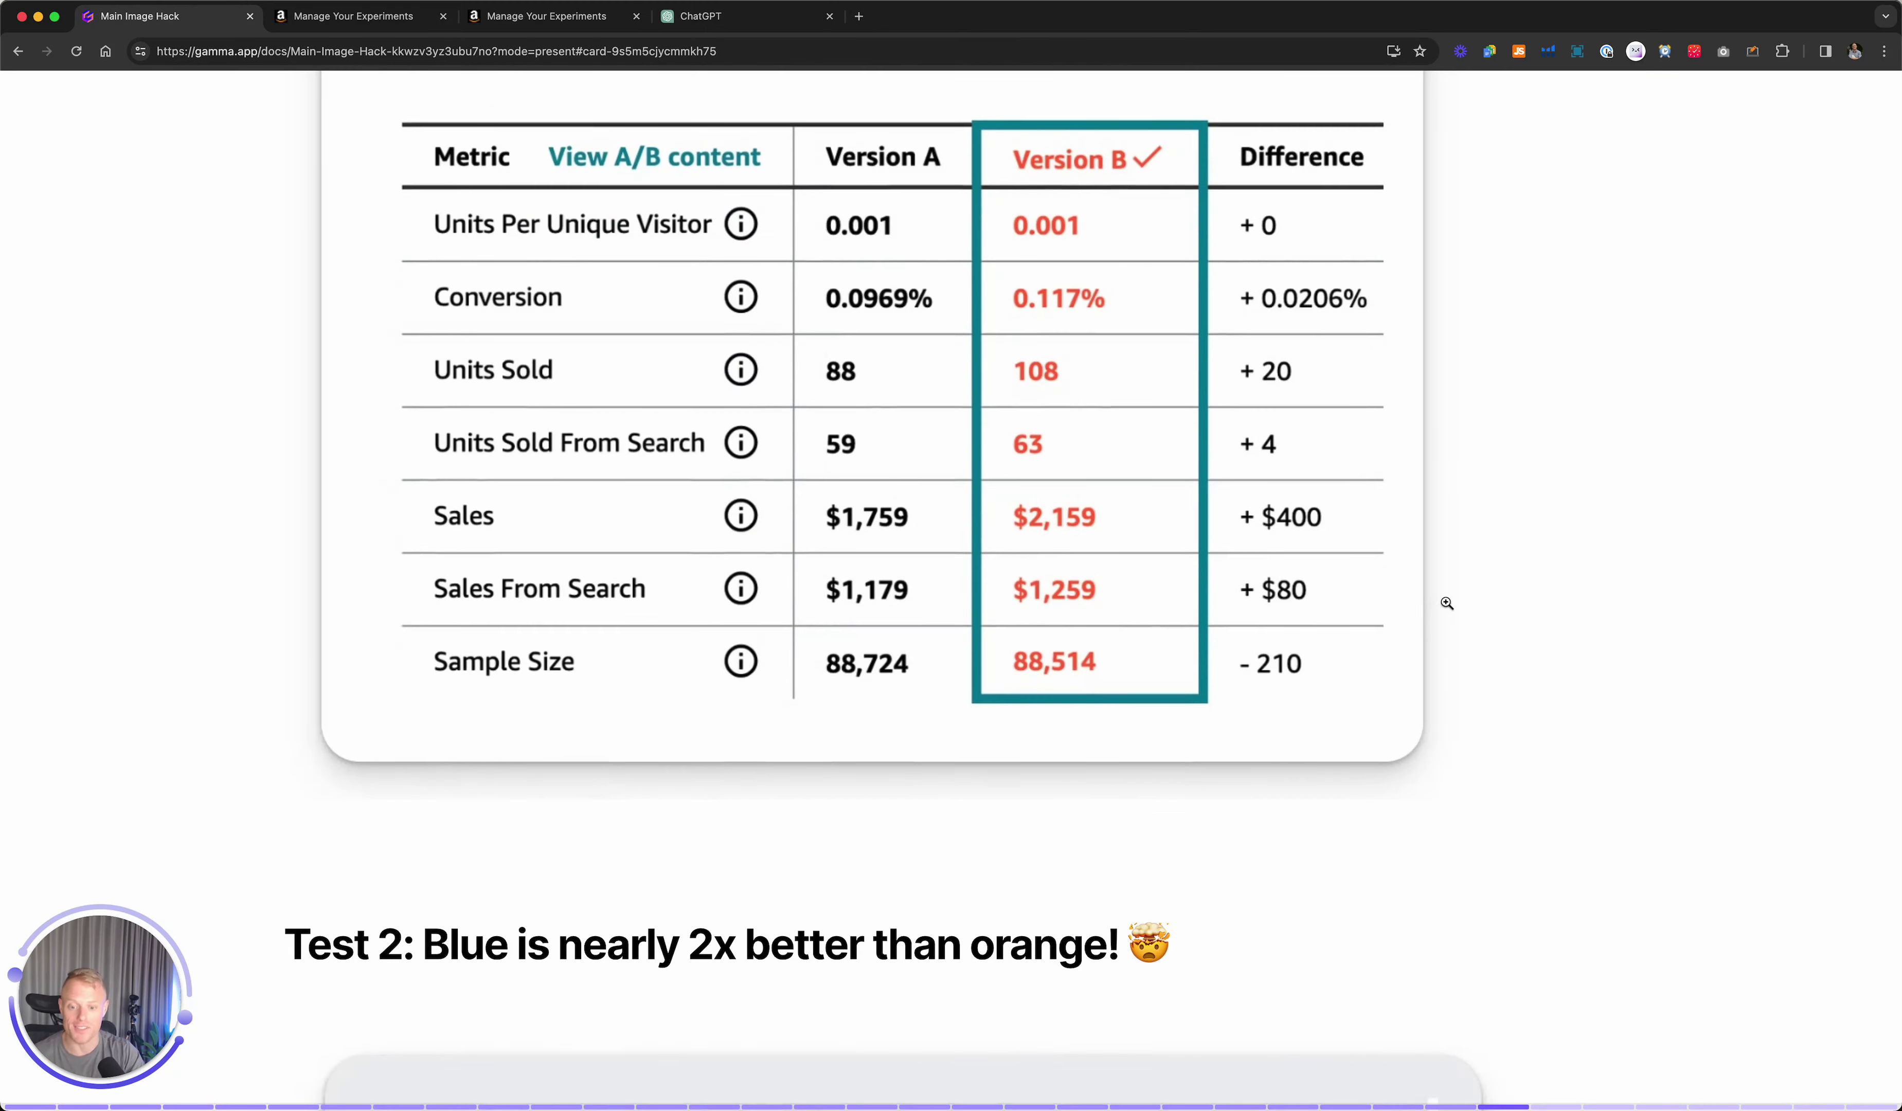
{"action": "scroll", "coordinate": [1446, 603], "scroll_direction": "up", "scroll_amount": 10}
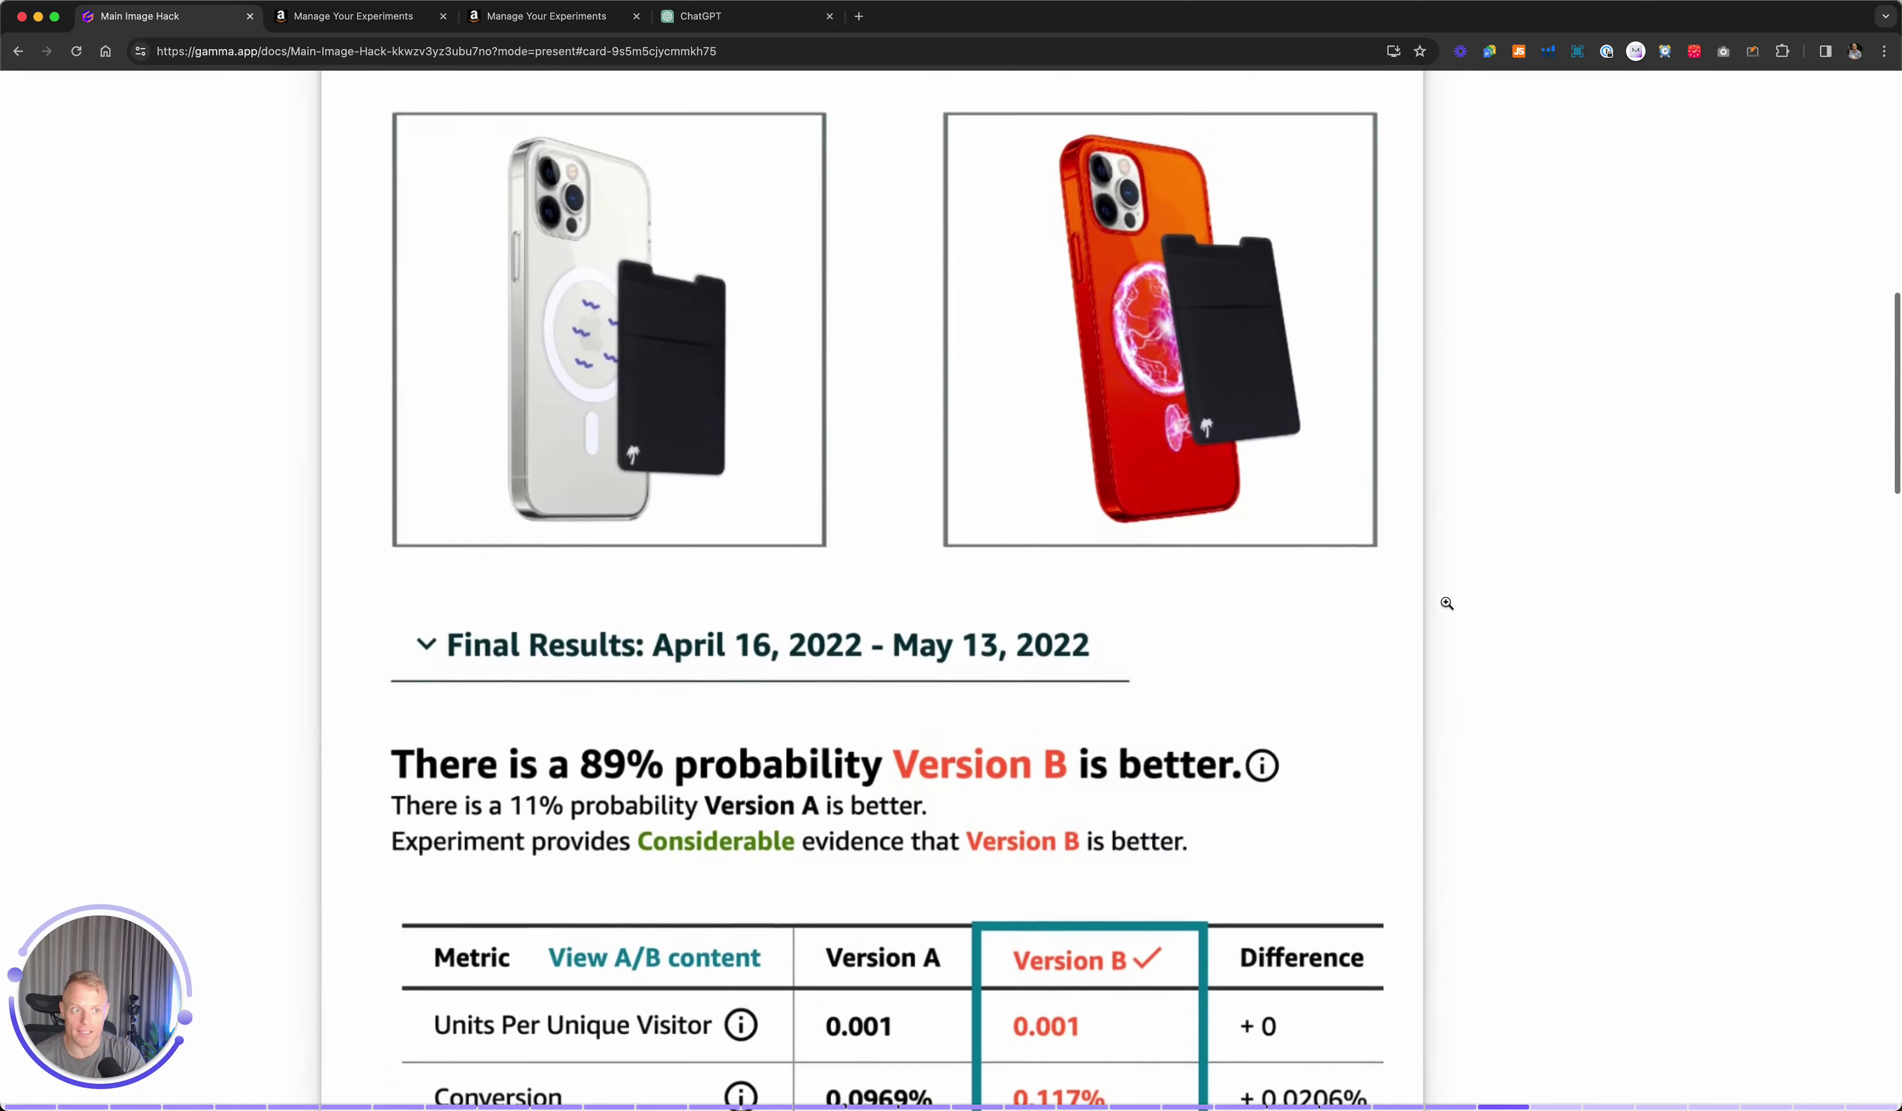
{"action": "scroll", "coordinate": [1447, 603], "scroll_direction": "up", "scroll_amount": 1}
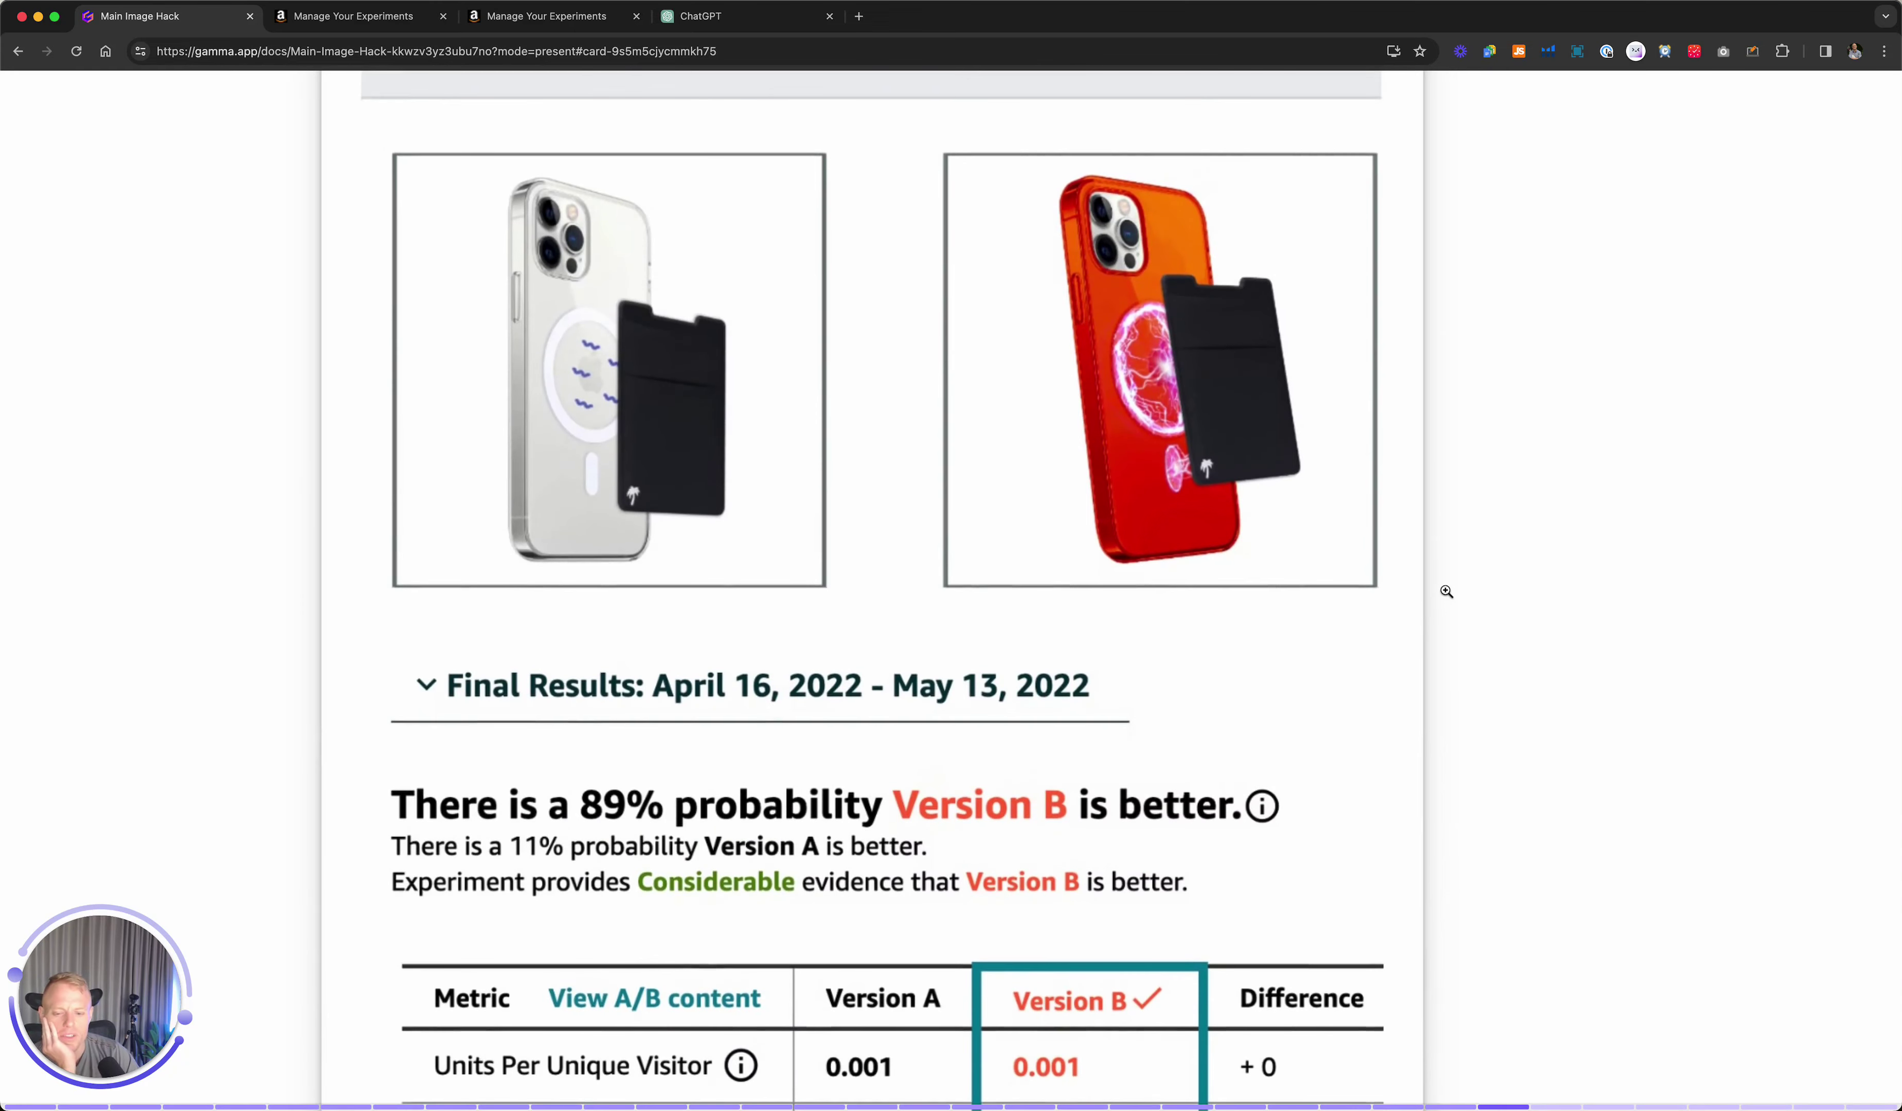
Scroll through the blue-versus-orange Test 2 results and summary to the A/B testing eligibility card.
{"action": "scroll", "coordinate": [1447, 591], "scroll_direction": "down", "scroll_amount": 15}
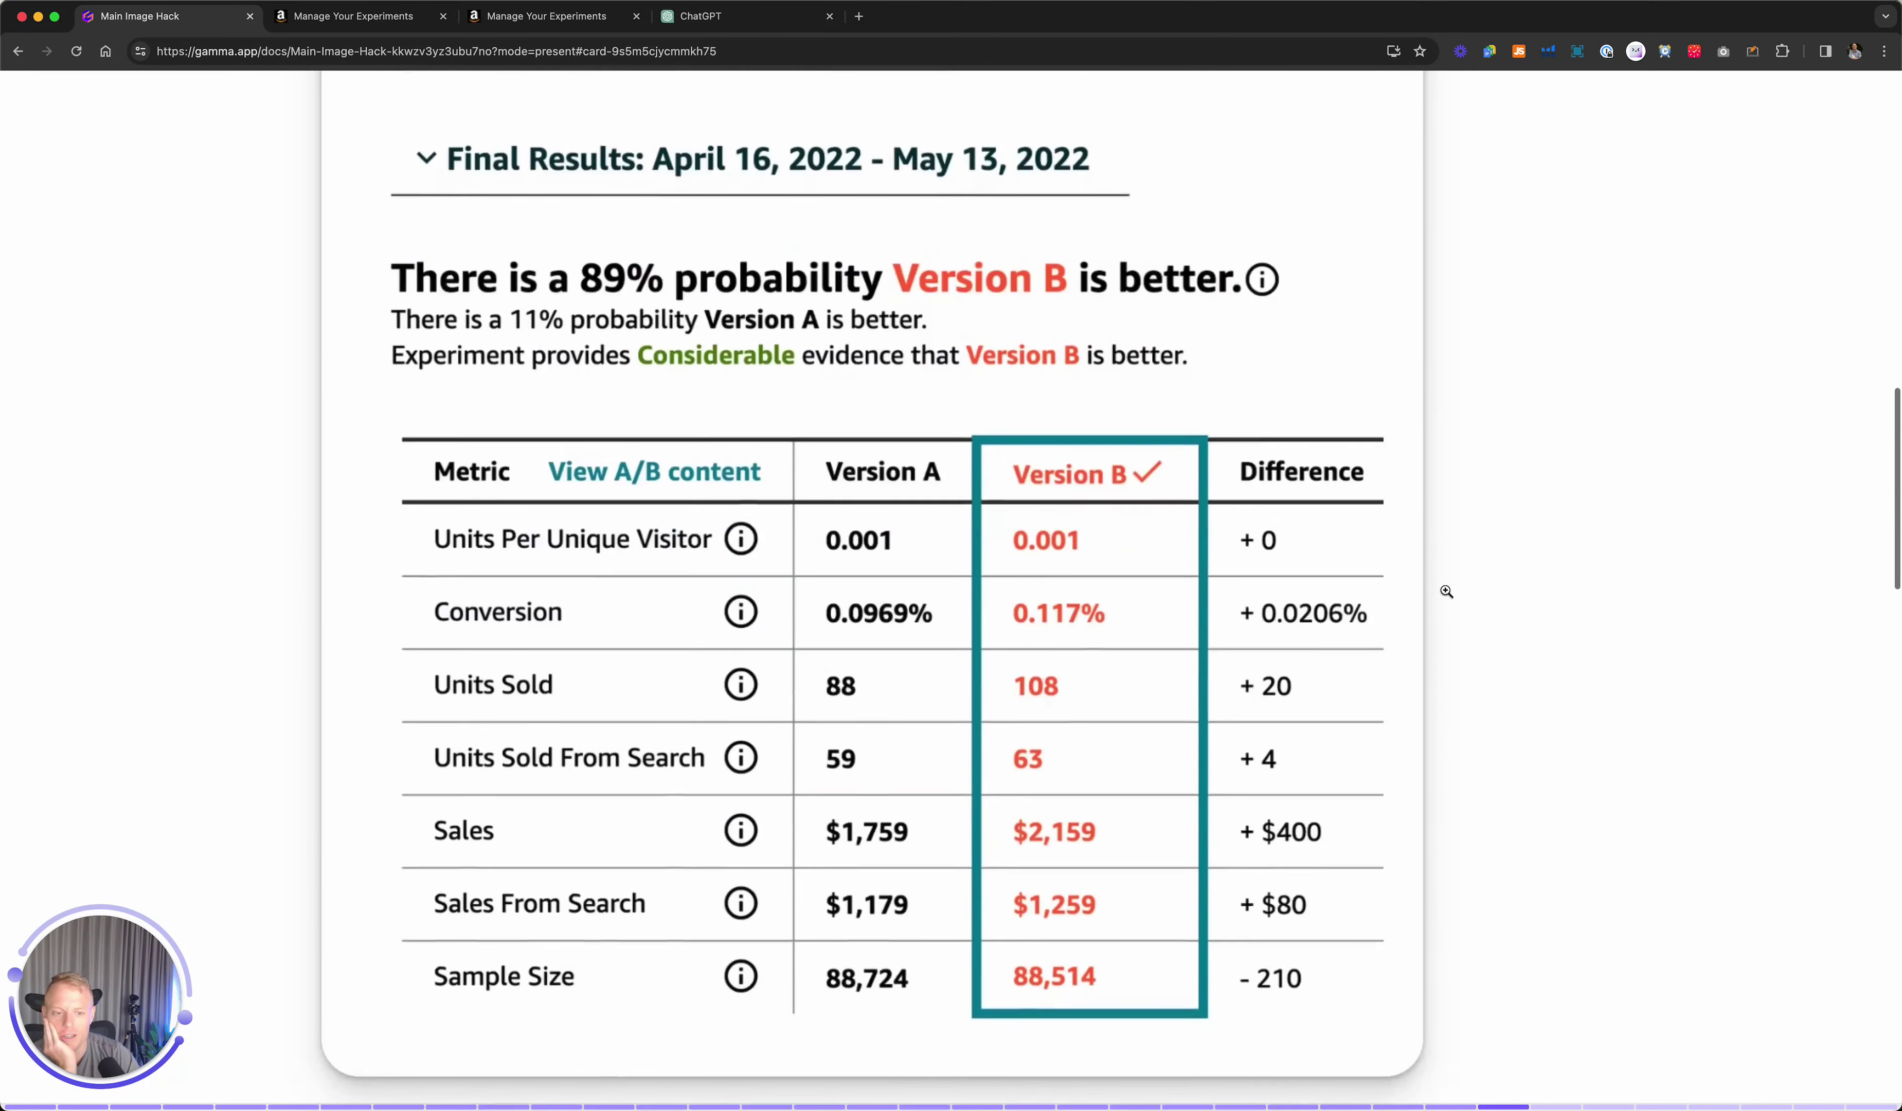
{"action": "scroll", "coordinate": [1447, 591], "scroll_direction": "down", "scroll_amount": 4}
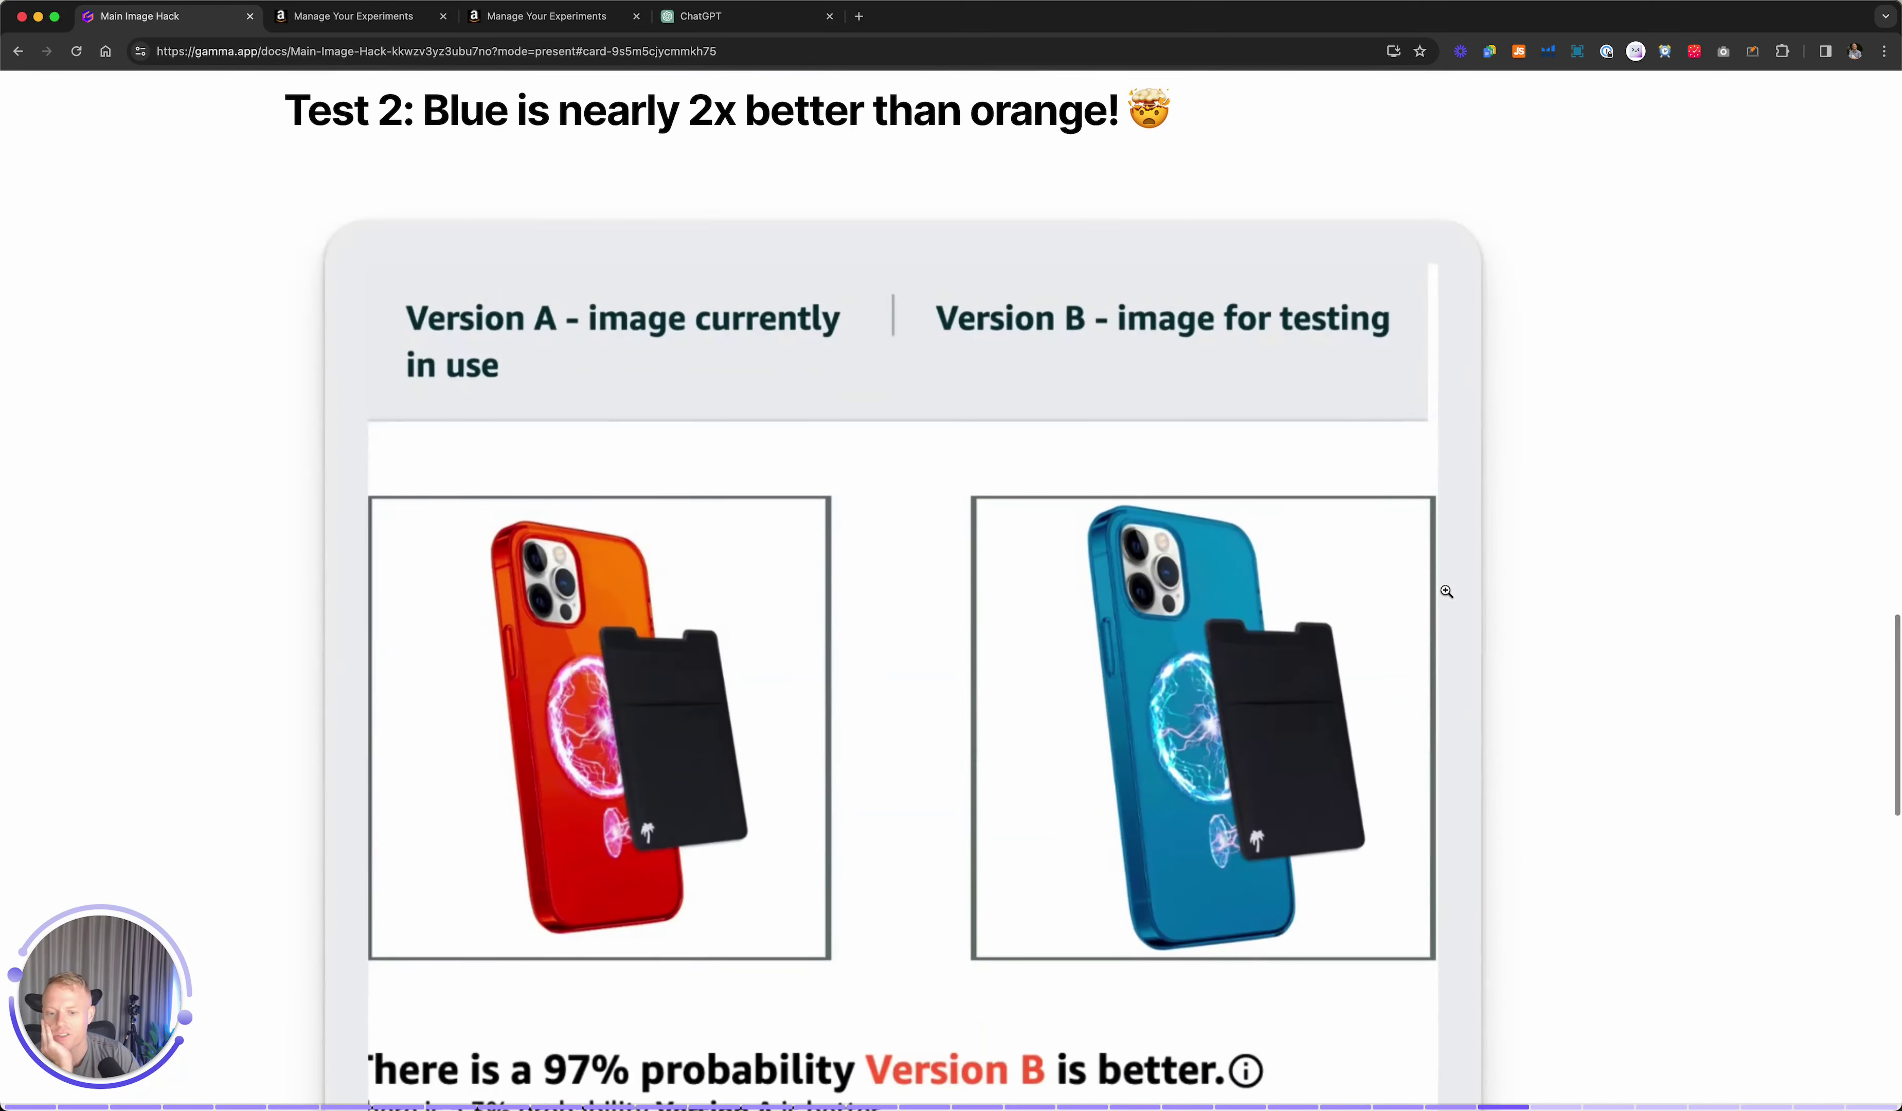
{"action": "scroll", "coordinate": [1447, 591], "scroll_direction": "down", "scroll_amount": 3}
{"action": "scroll", "coordinate": [1447, 591], "scroll_direction": "up", "scroll_amount": 1}
{"action": "scroll", "coordinate": [1447, 591], "scroll_direction": "down", "scroll_amount": 10}
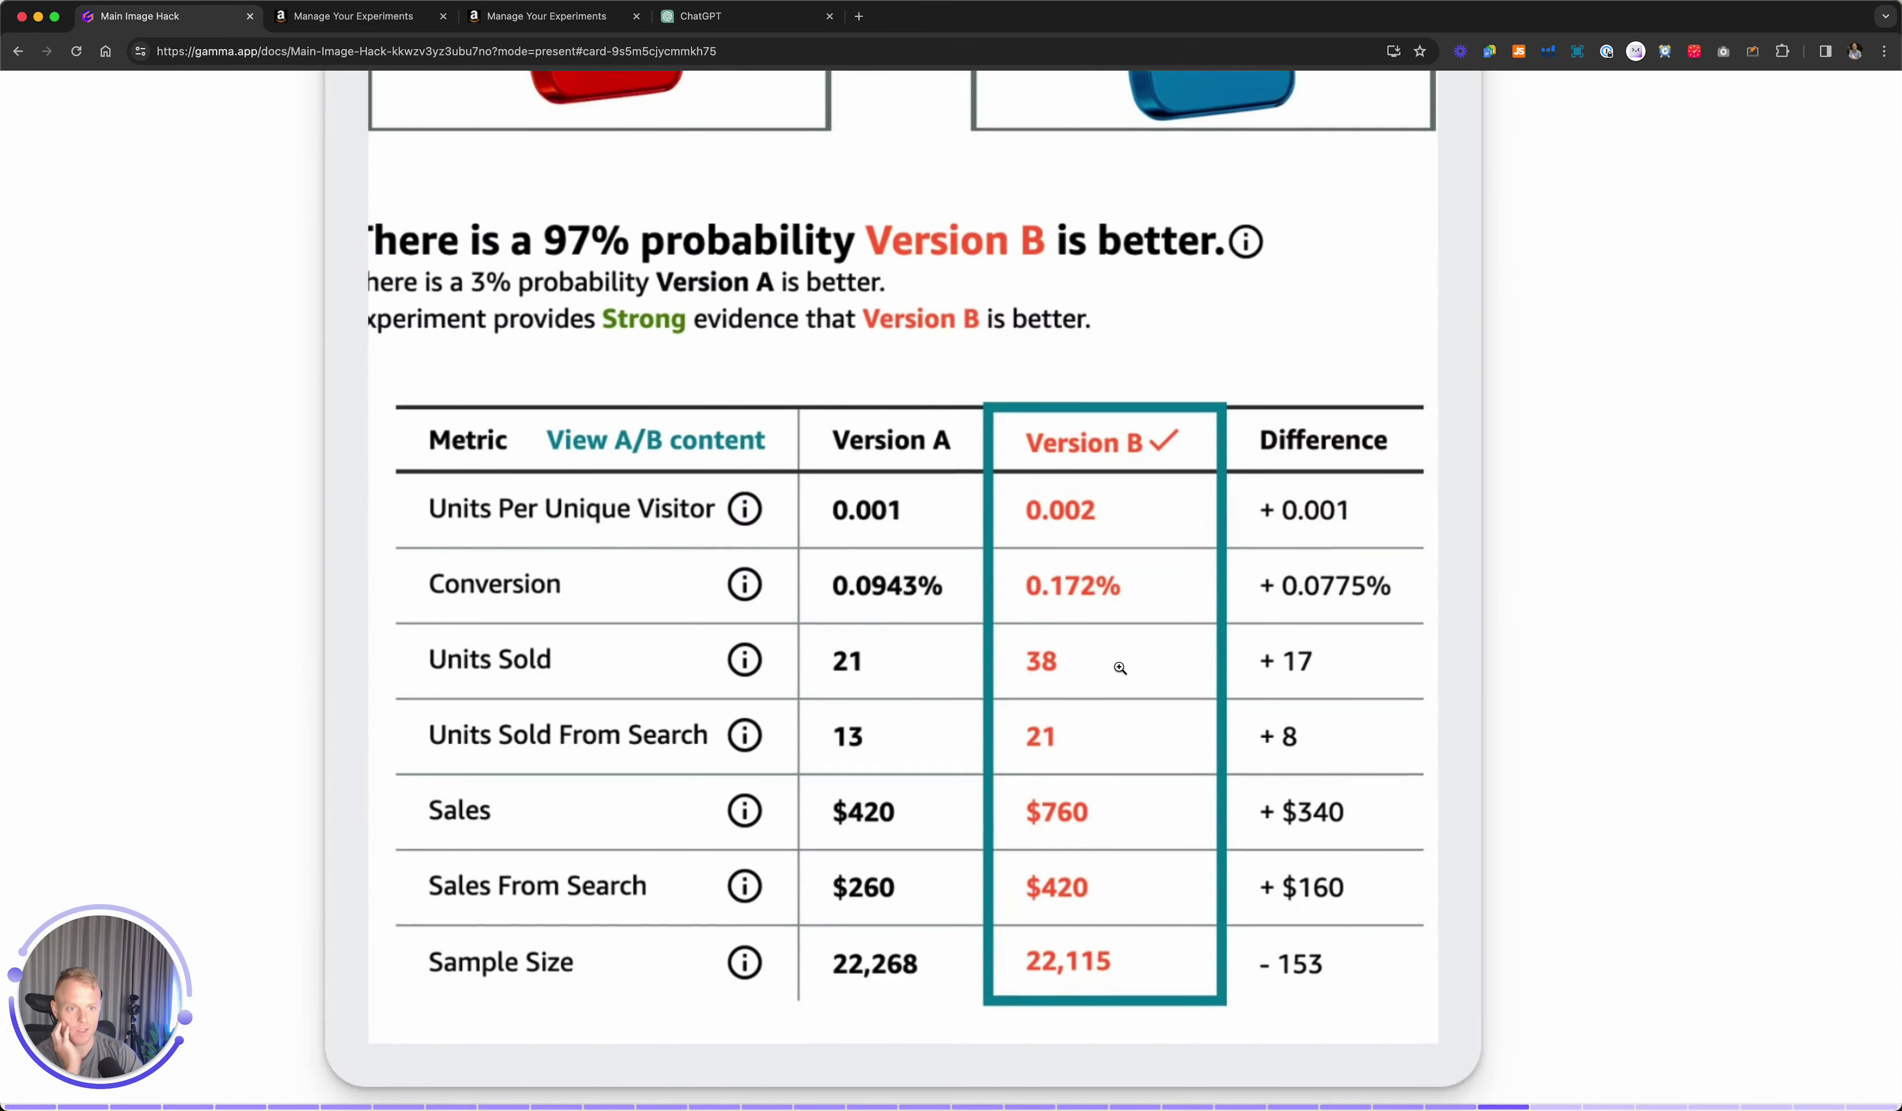
{"action": "scroll", "coordinate": [1119, 667], "scroll_direction": "down", "scroll_amount": 1}
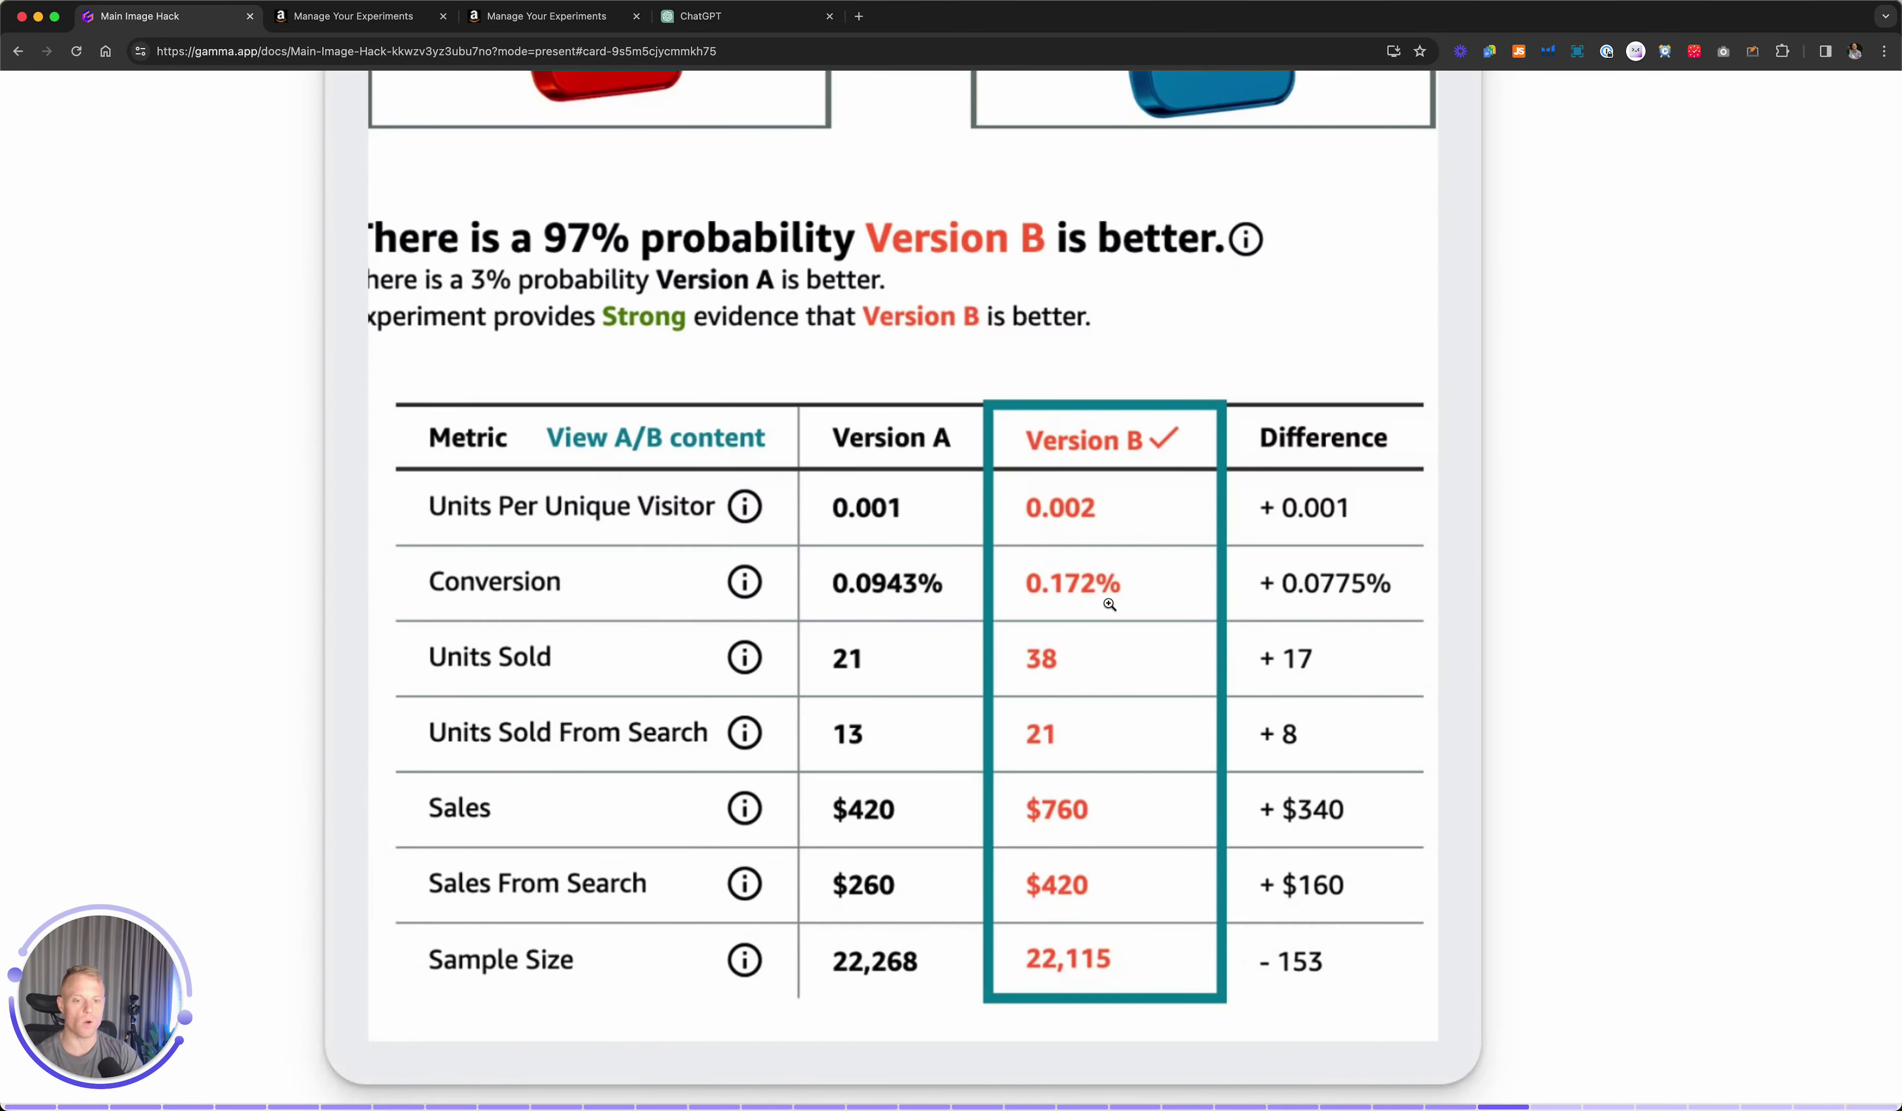
{"action": "scroll", "coordinate": [1148, 595], "scroll_direction": "up", "scroll_amount": 10}
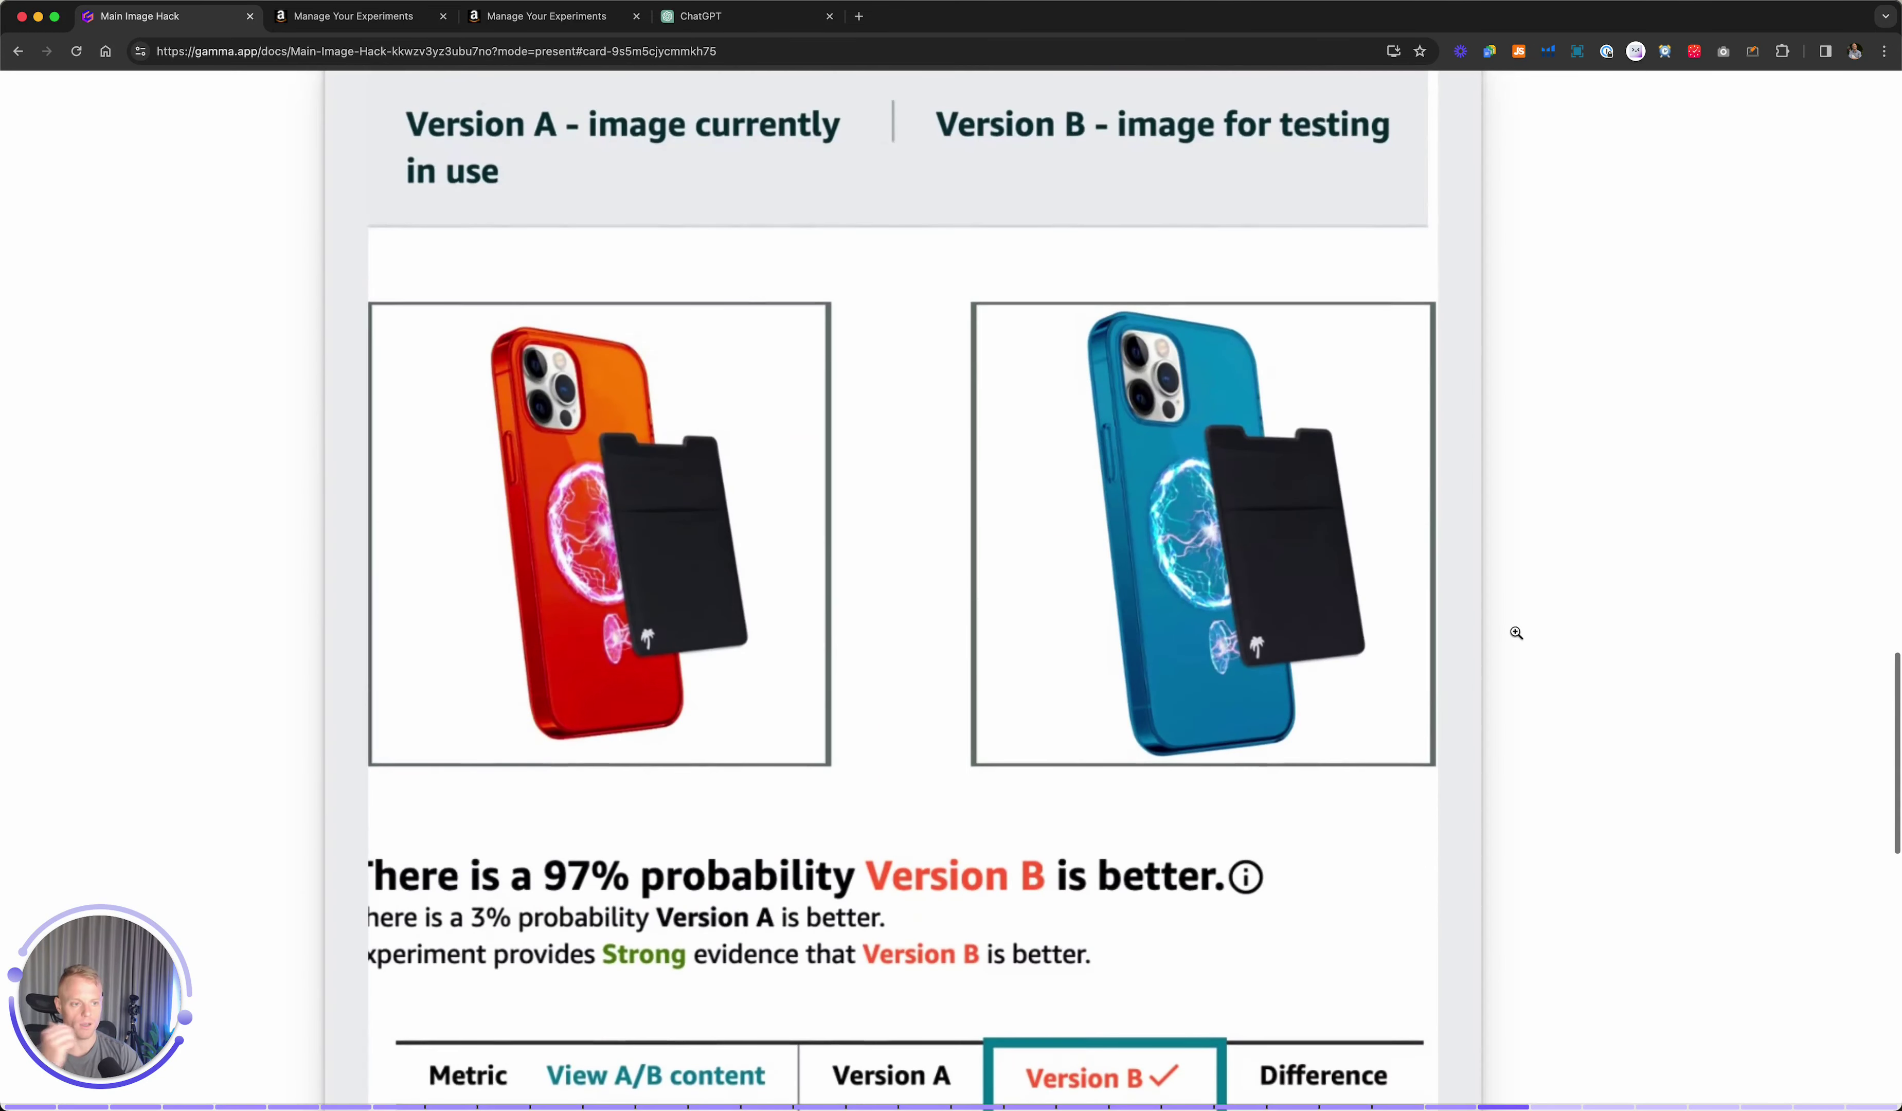
{"action": "scroll", "coordinate": [1495, 608], "scroll_direction": "up", "scroll_amount": 1}
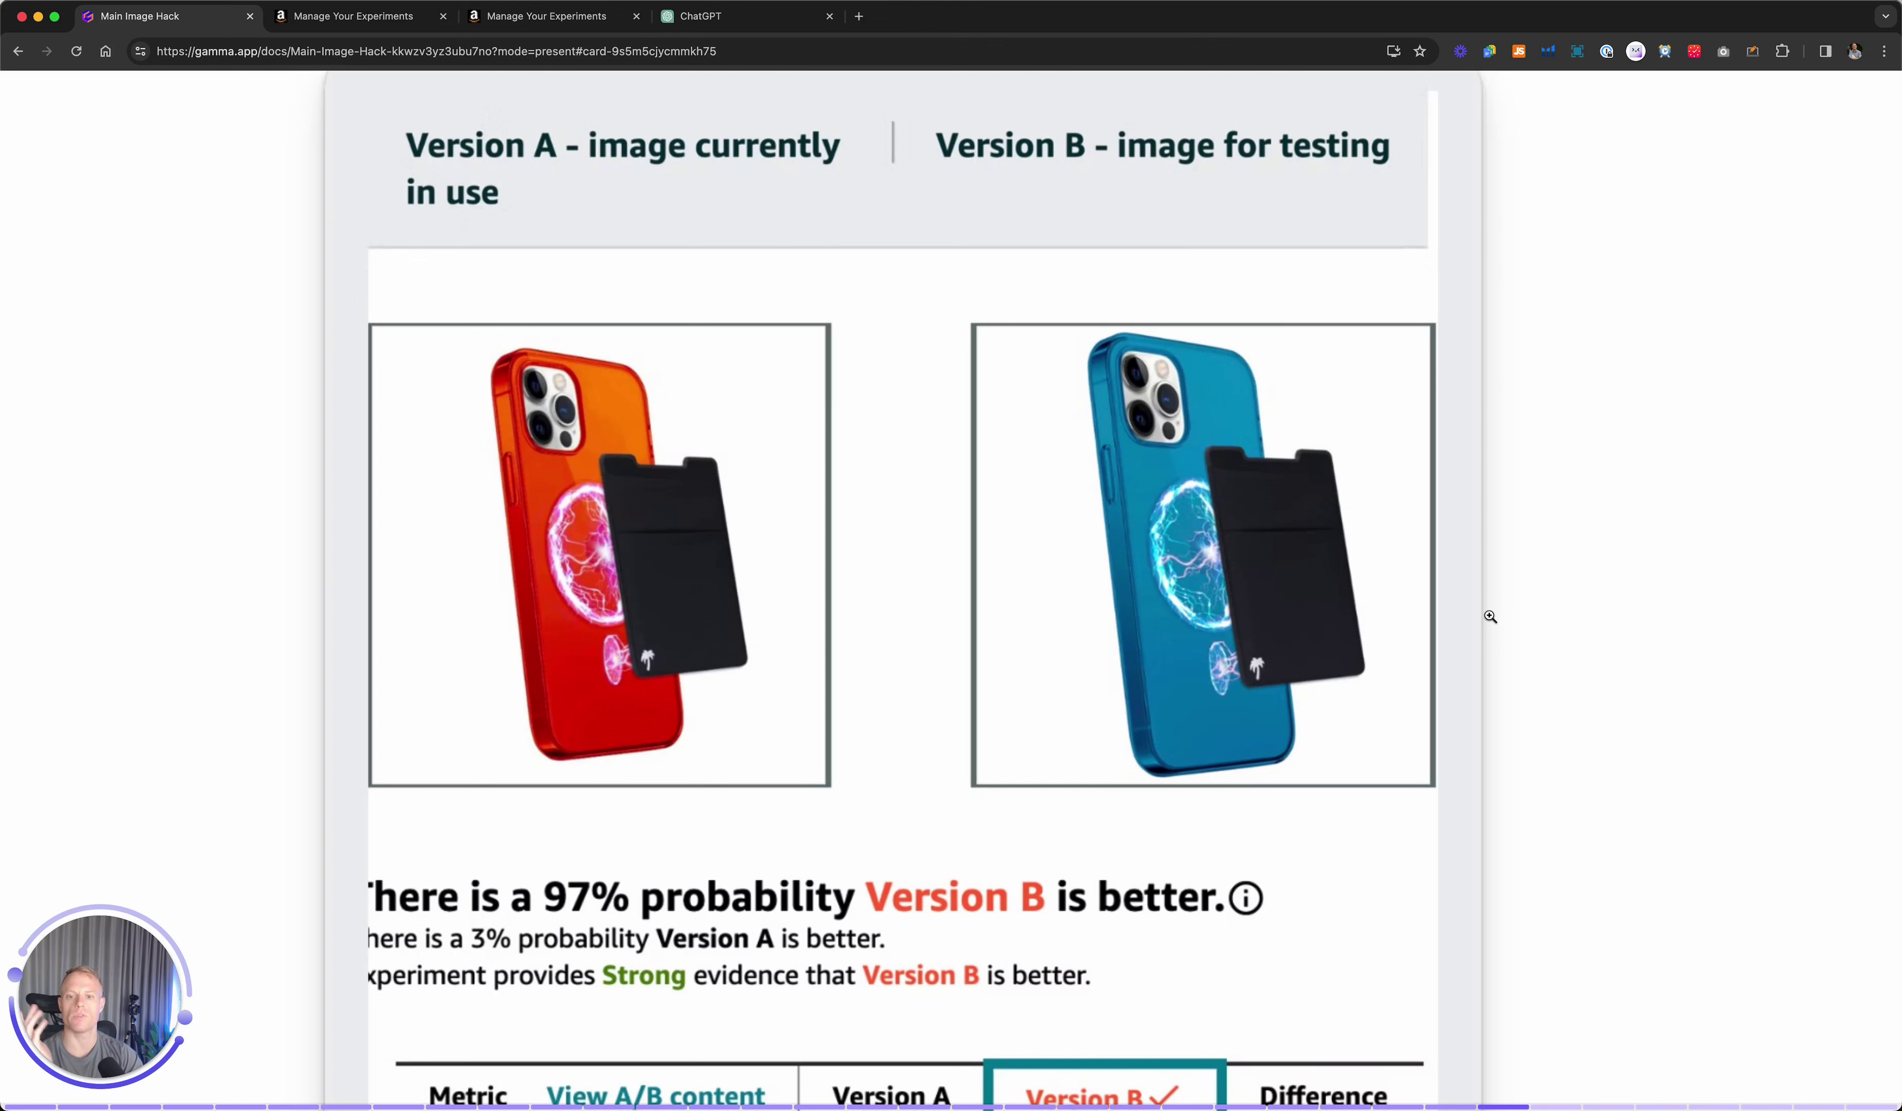
{"action": "scroll", "coordinate": [1490, 617], "scroll_direction": "down", "scroll_amount": 5}
{"action": "scroll", "coordinate": [1490, 617], "scroll_direction": "down", "scroll_amount": 5}
{"action": "scroll", "coordinate": [1489, 617], "scroll_direction": "up", "scroll_amount": 3}
{"action": "scroll", "coordinate": [1489, 616], "scroll_direction": "down", "scroll_amount": 4}
{"action": "scroll", "coordinate": [1490, 617], "scroll_direction": "down", "scroll_amount": 1}
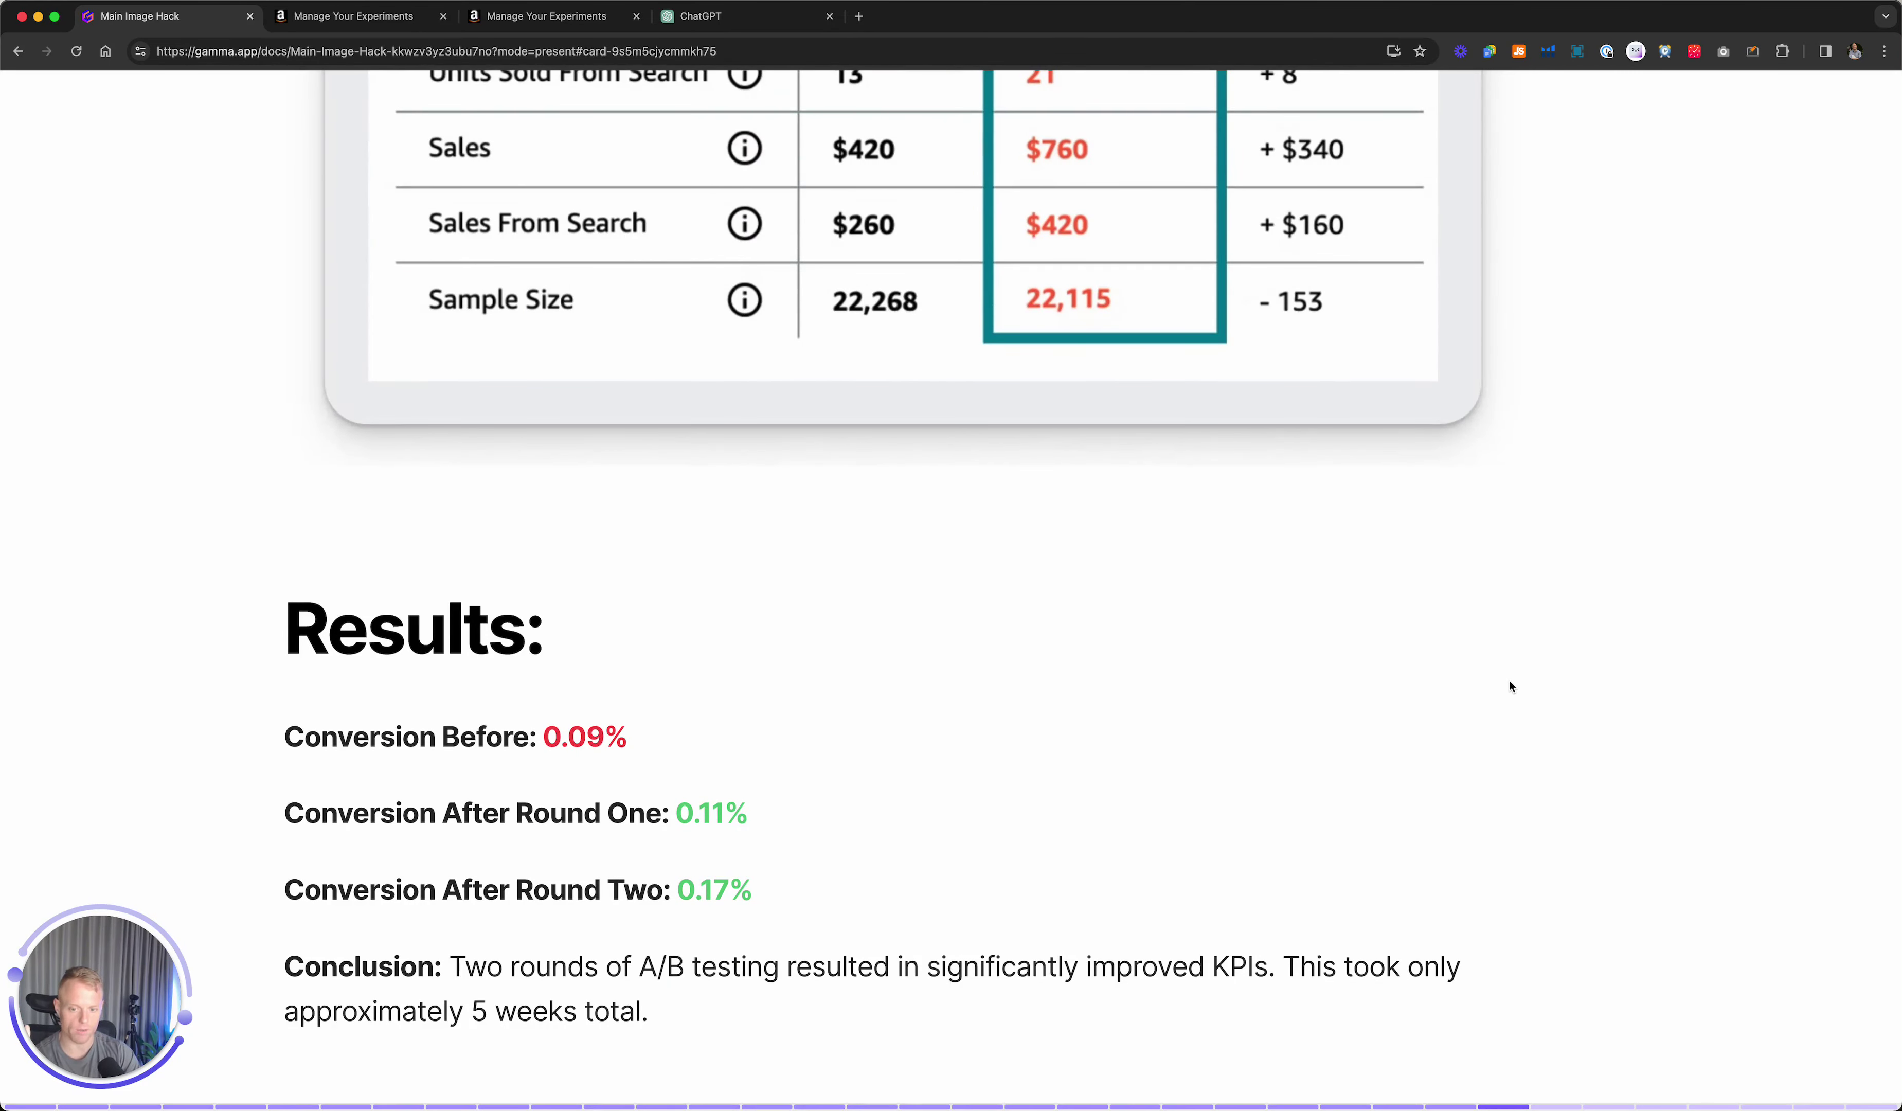
Scroll through the Tips & Tricks advice to the end and on to the Conclusion card.
{"action": "scroll", "coordinate": [1511, 687], "scroll_direction": "down", "scroll_amount": 2}
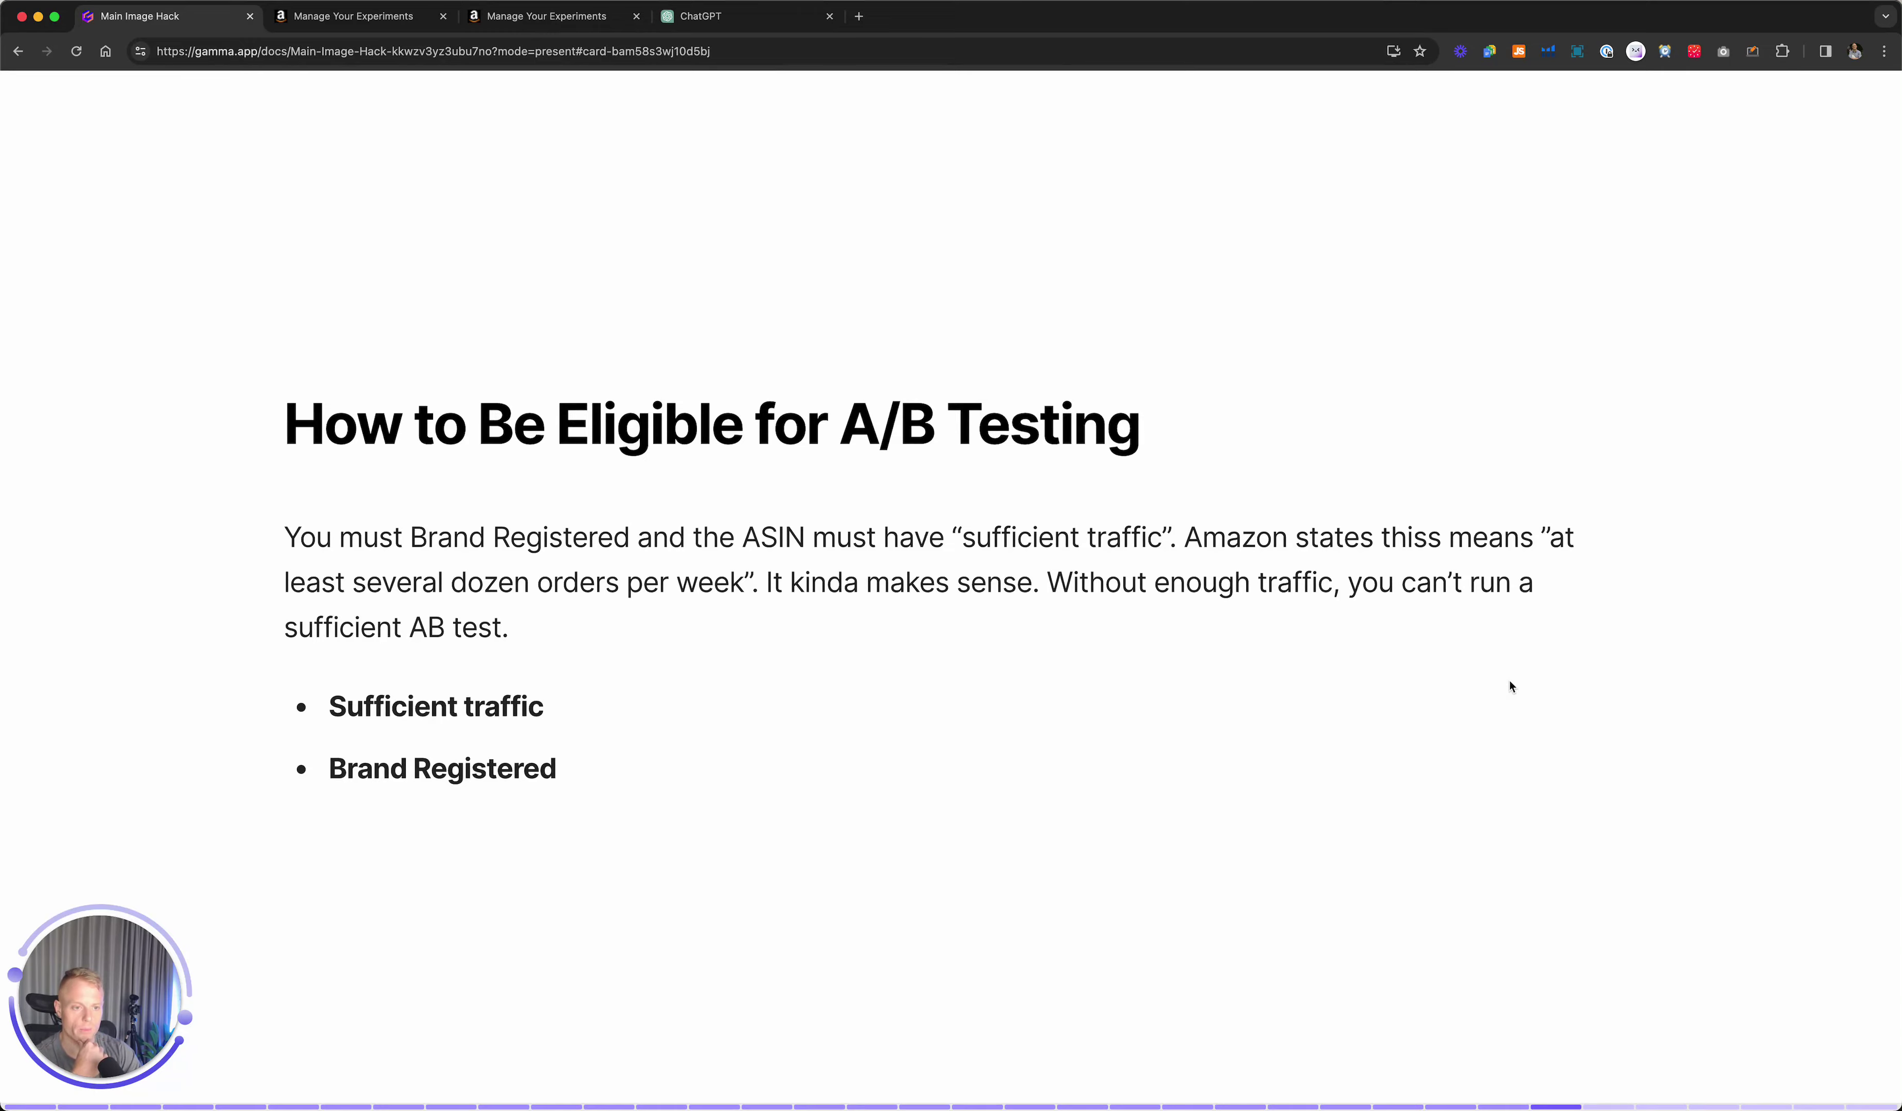
{"action": "scroll", "coordinate": [1510, 687], "scroll_direction": "down", "scroll_amount": 2}
{"action": "scroll", "coordinate": [1510, 687], "scroll_direction": "down", "scroll_amount": 2}
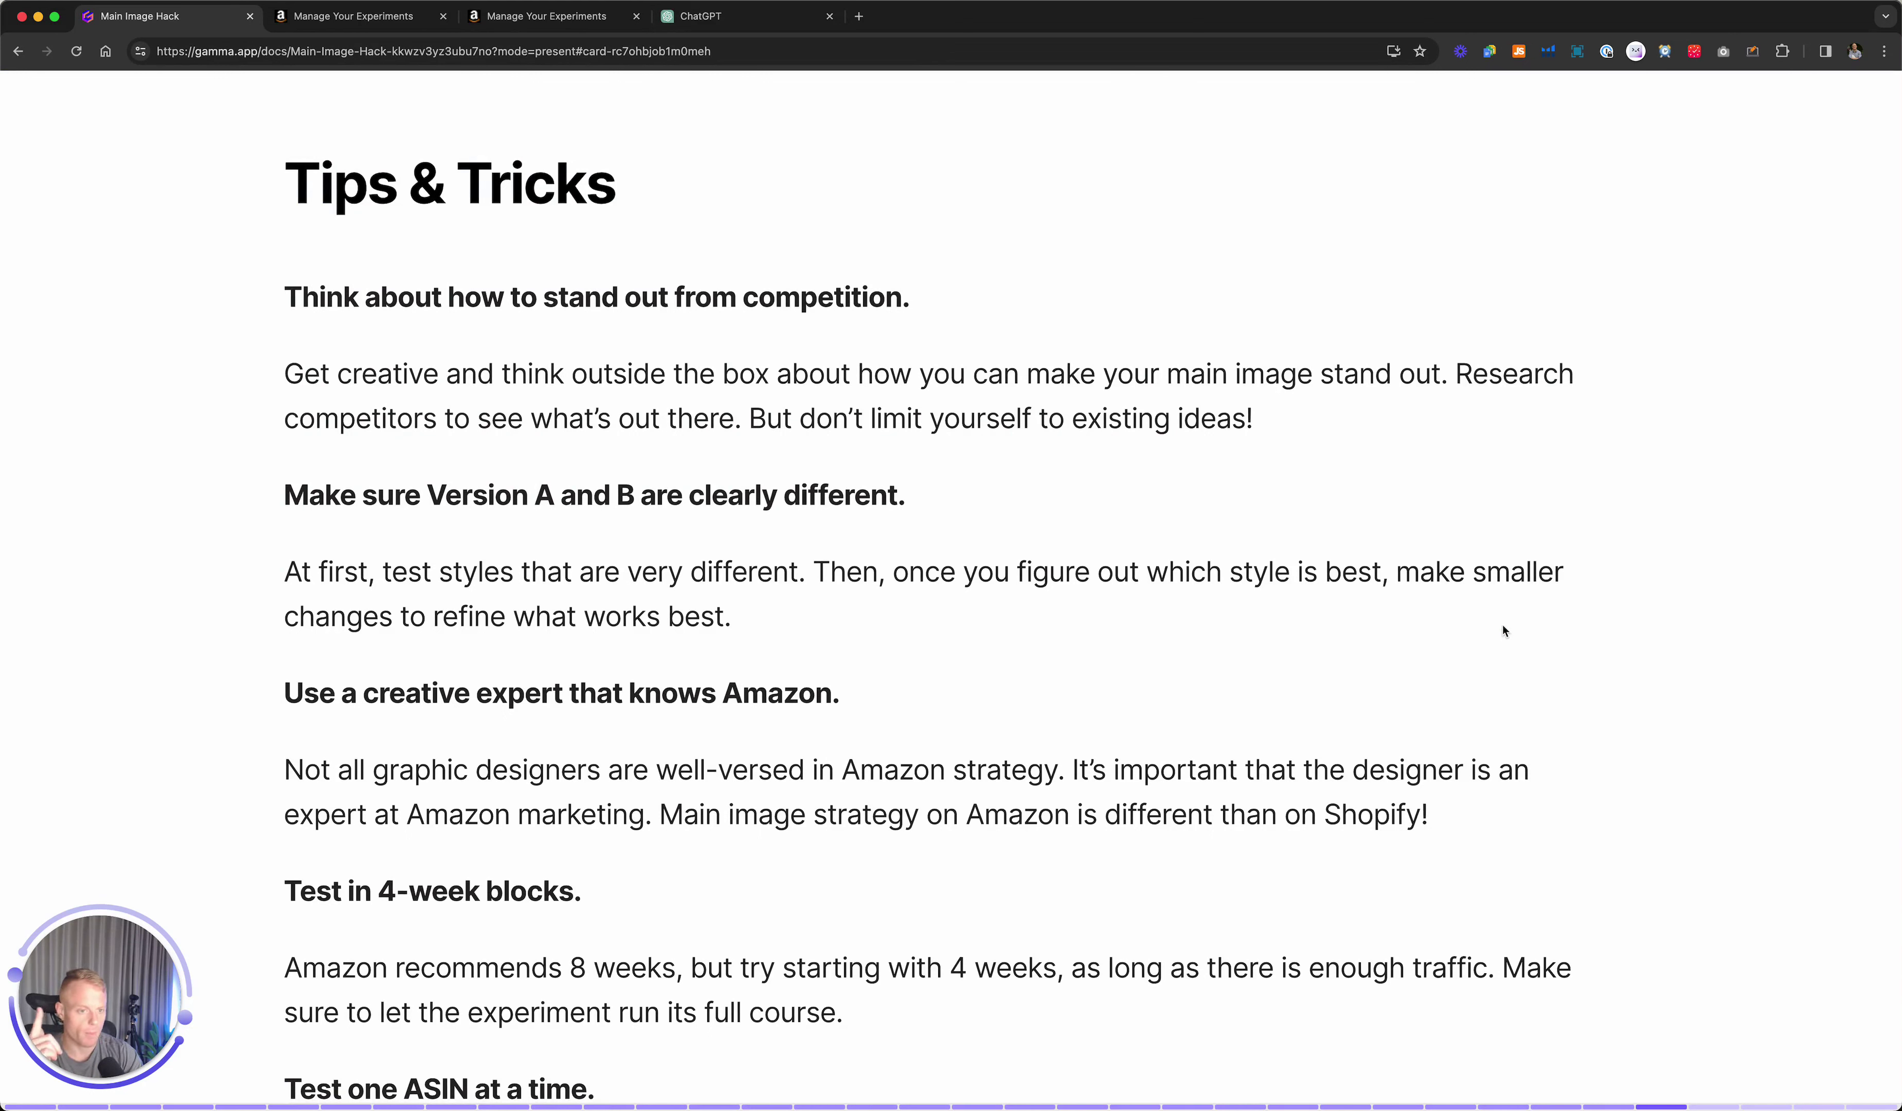
{"action": "scroll", "coordinate": [1502, 627], "scroll_direction": "down", "scroll_amount": 3}
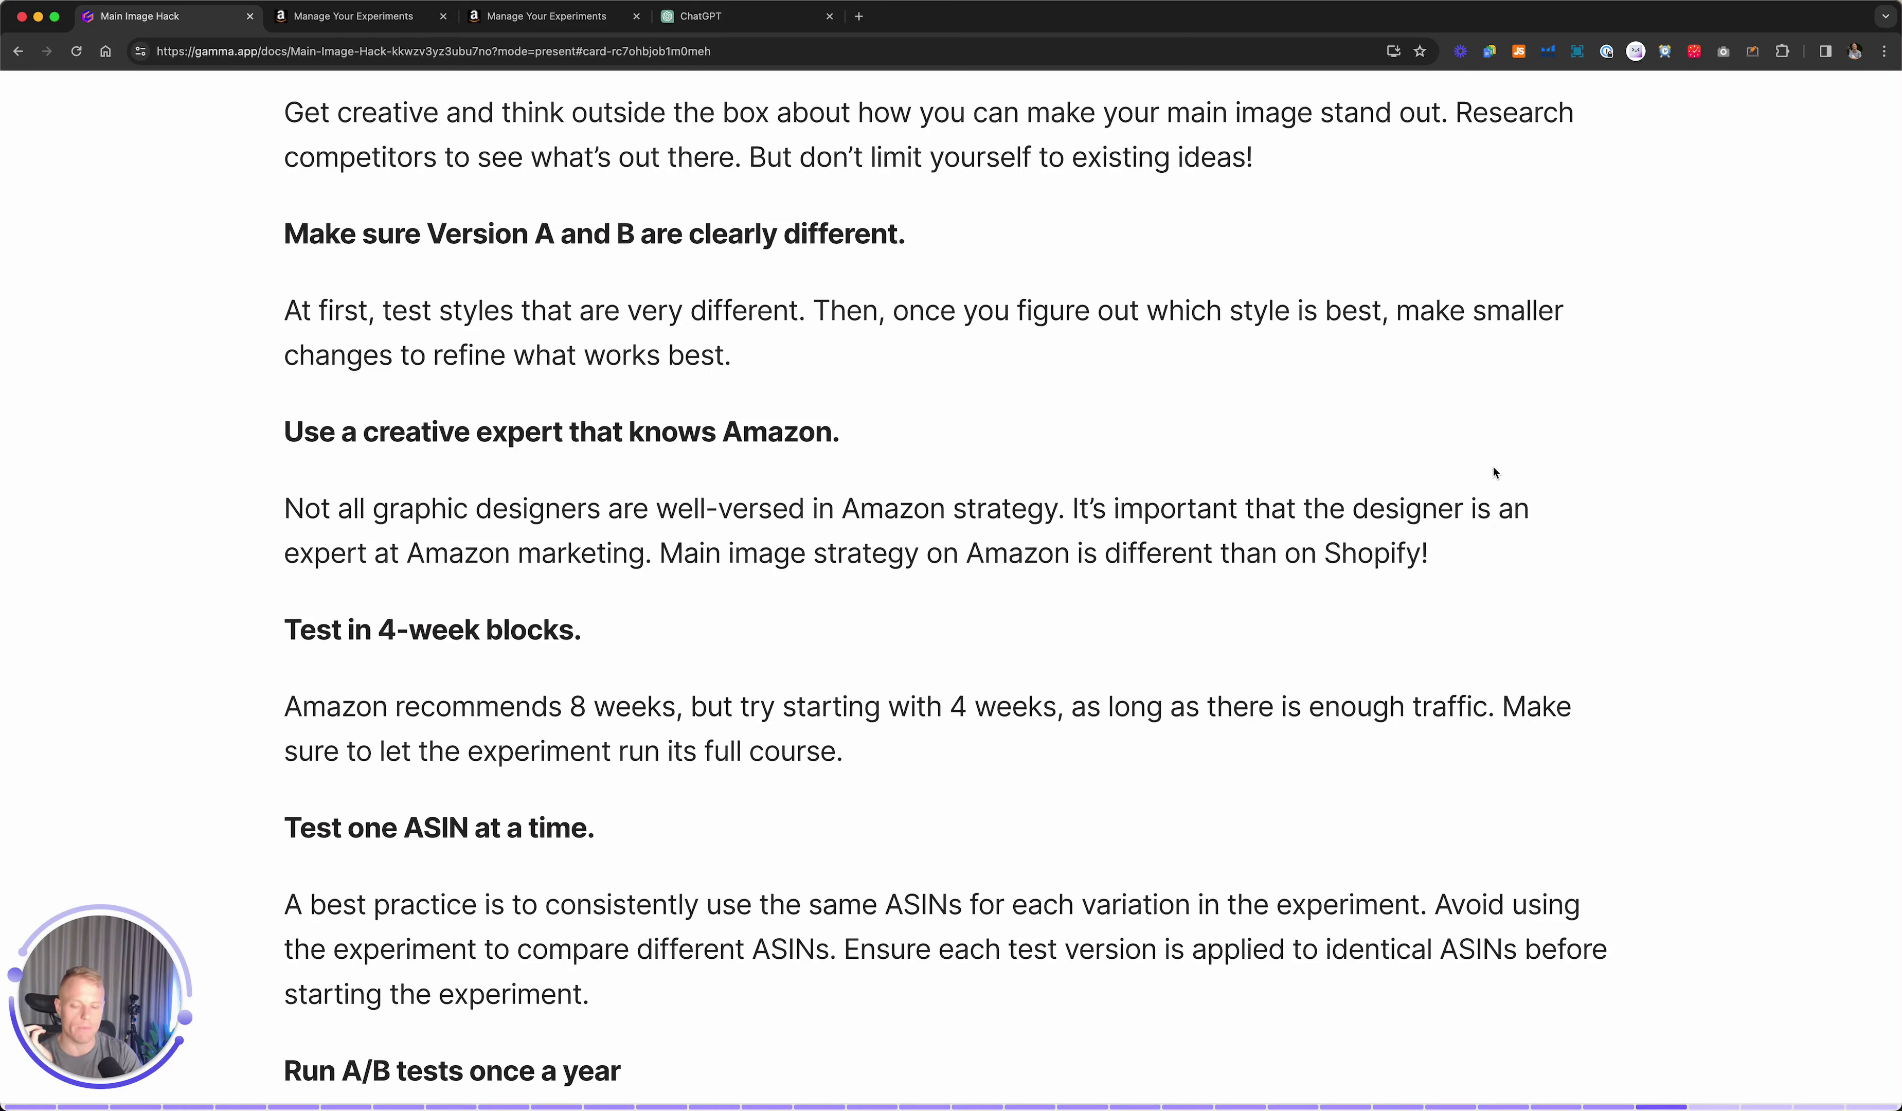
{"action": "scroll", "coordinate": [1495, 473], "scroll_direction": "down", "scroll_amount": 3}
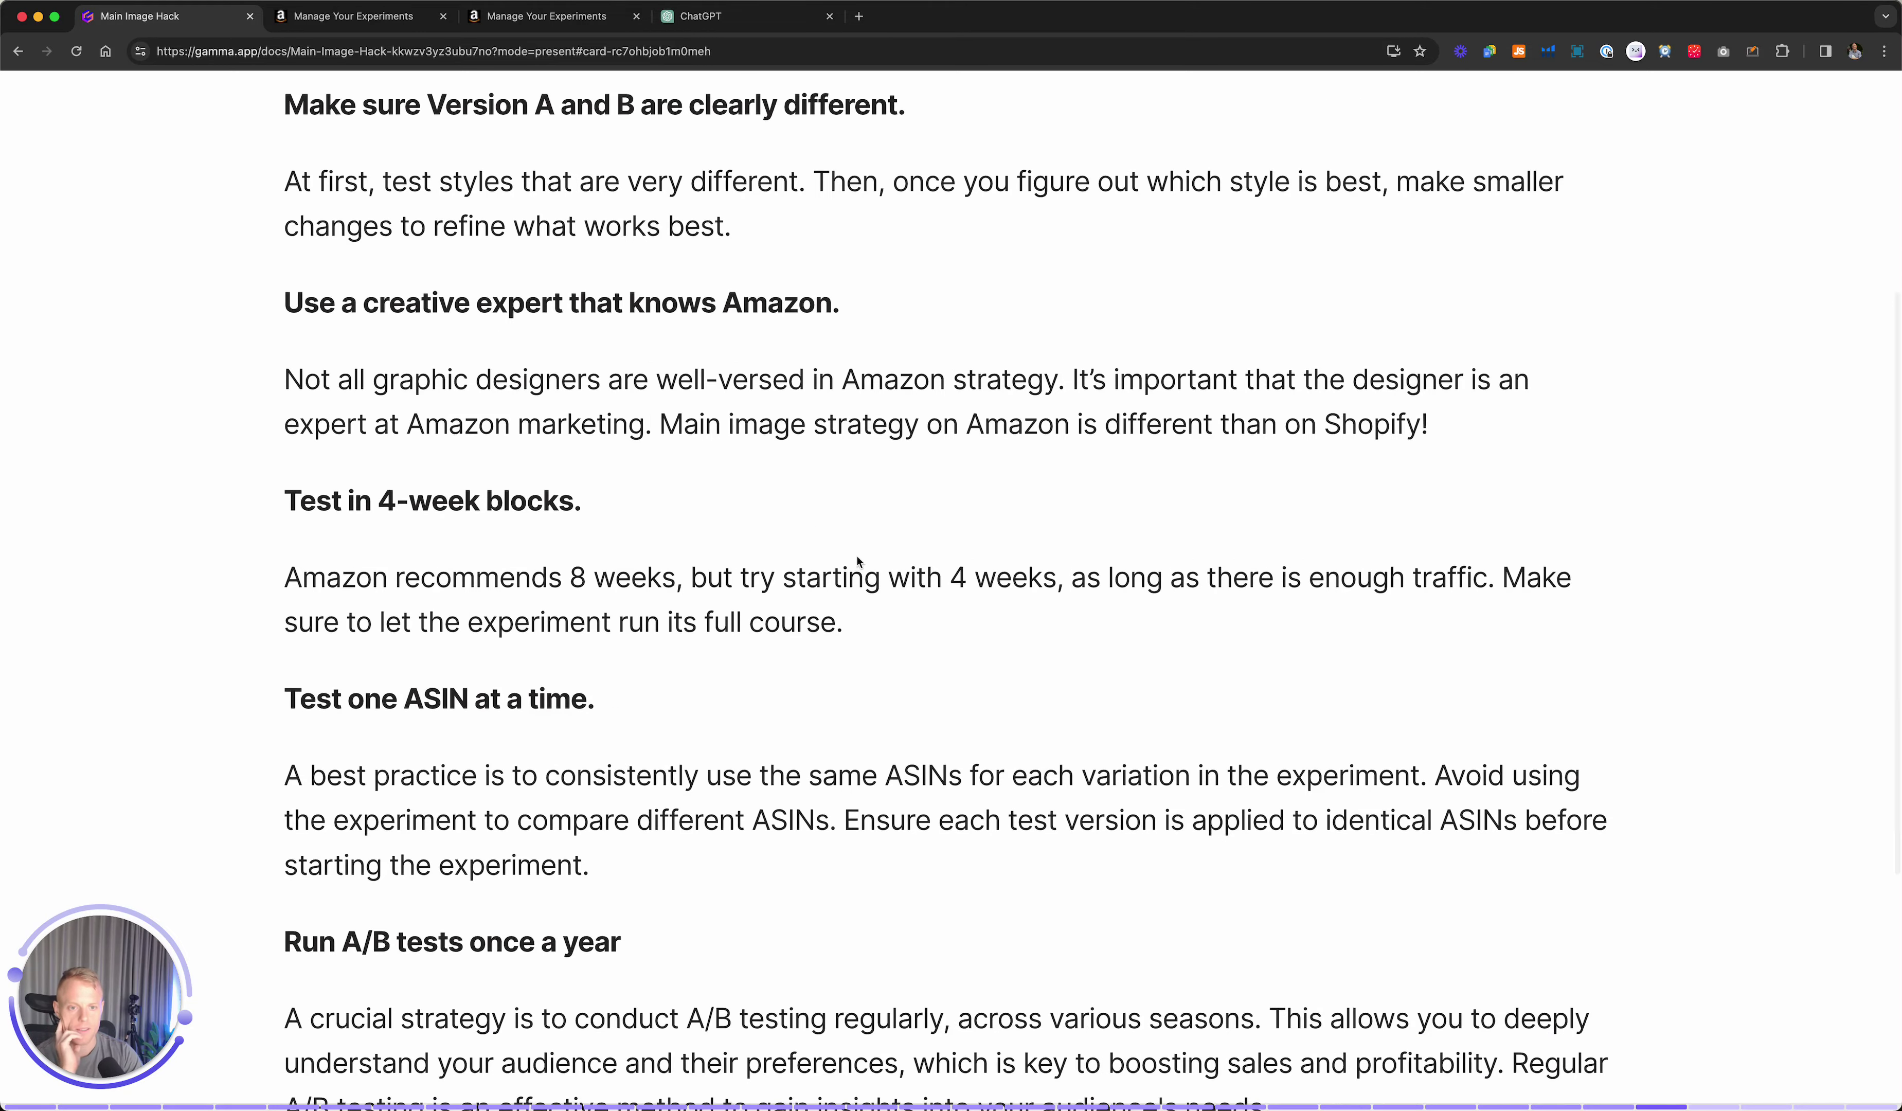
{"action": "scroll", "coordinate": [818, 562], "scroll_direction": "down", "scroll_amount": 9}
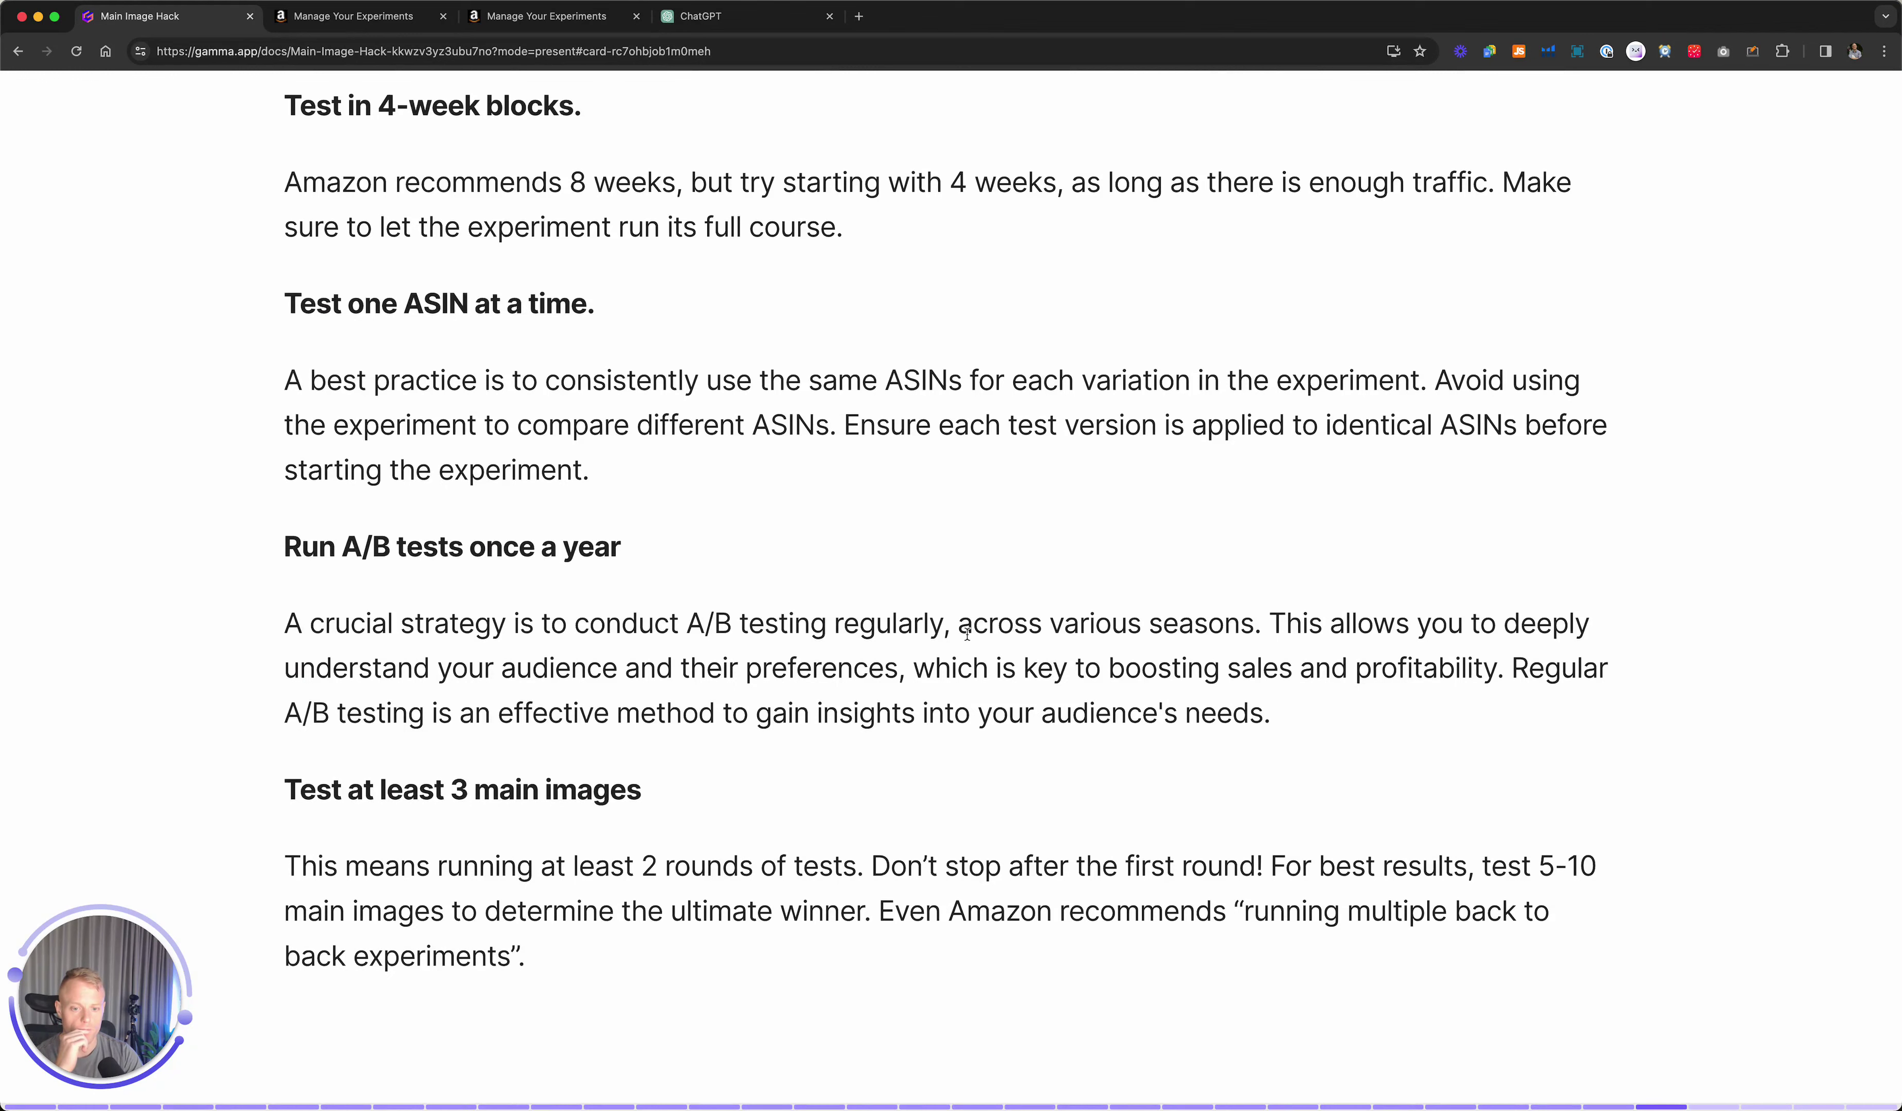
{"action": "scroll", "coordinate": [1133, 747], "scroll_direction": "down", "scroll_amount": 5}
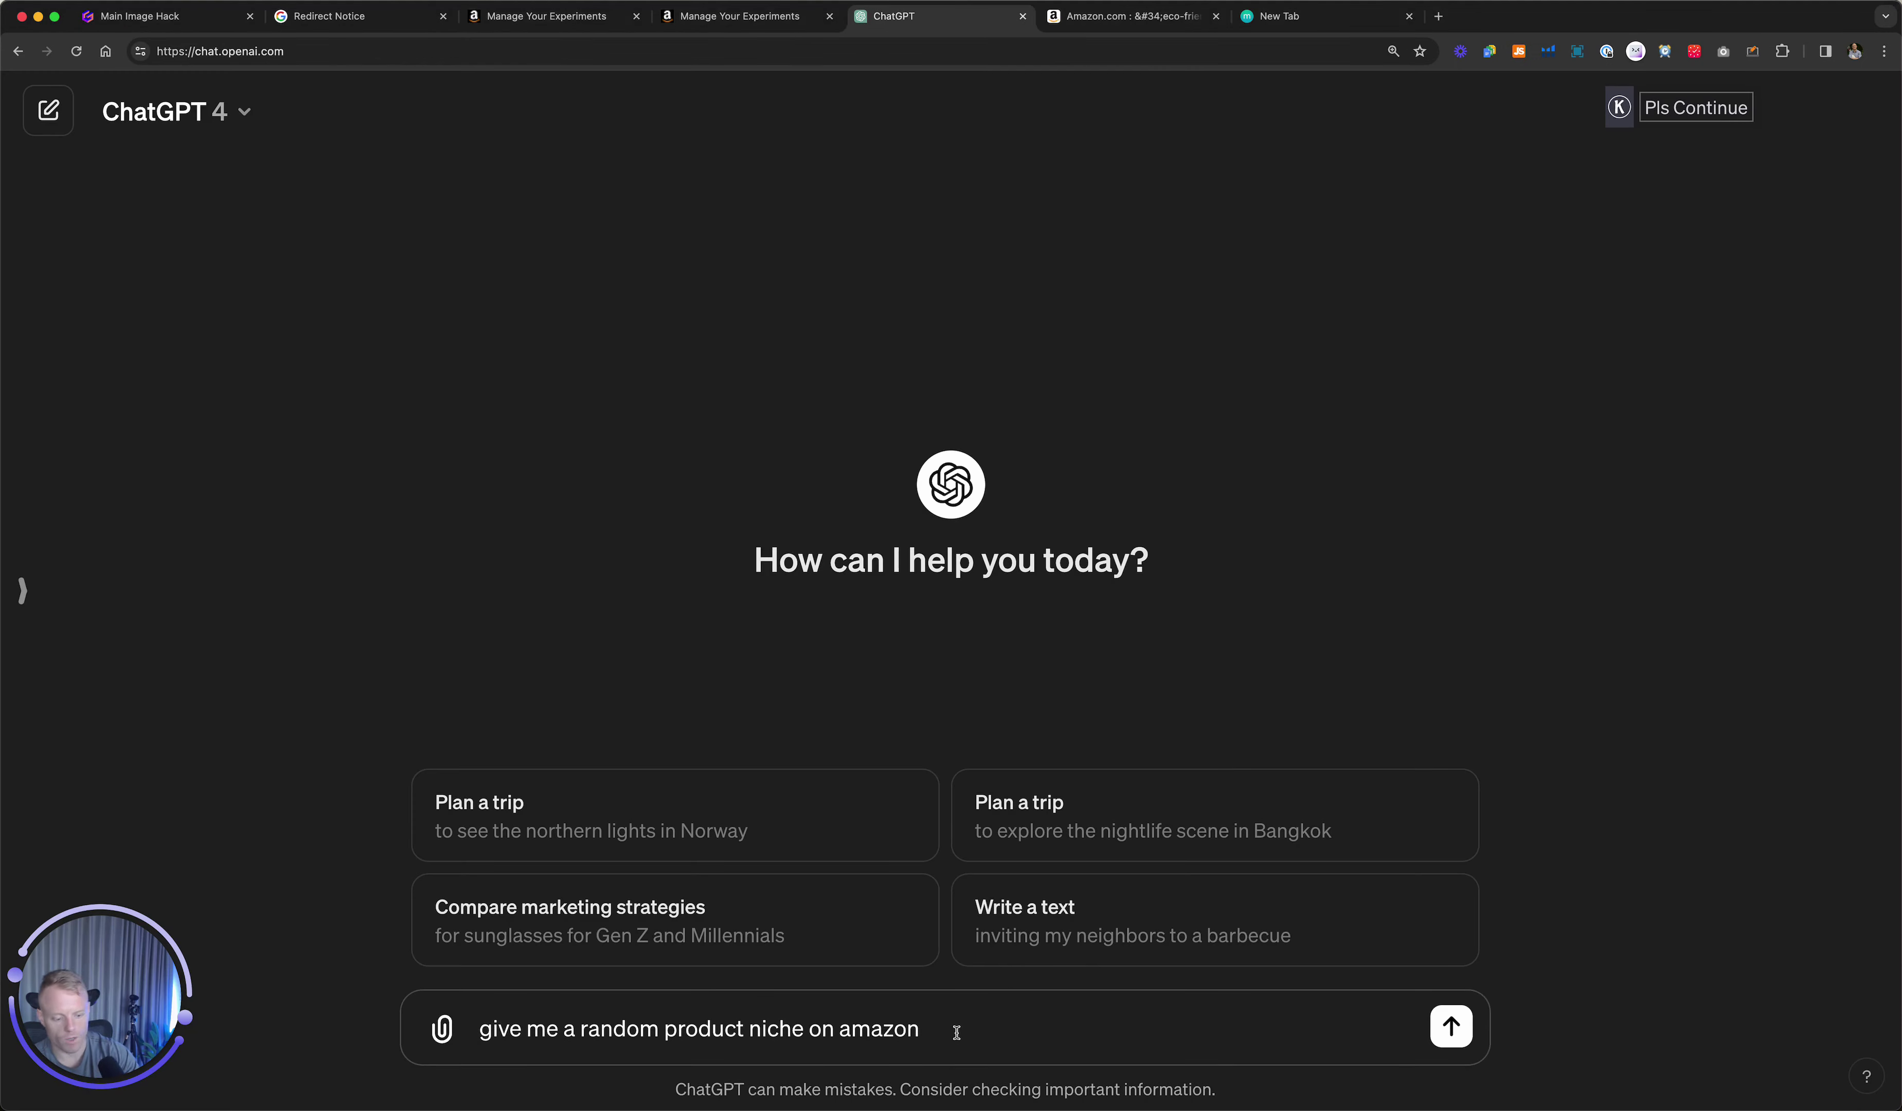
Send ChatGPT the prompt 'give me a random product niche on amazon'.
{"action": "key", "text": "Return"}
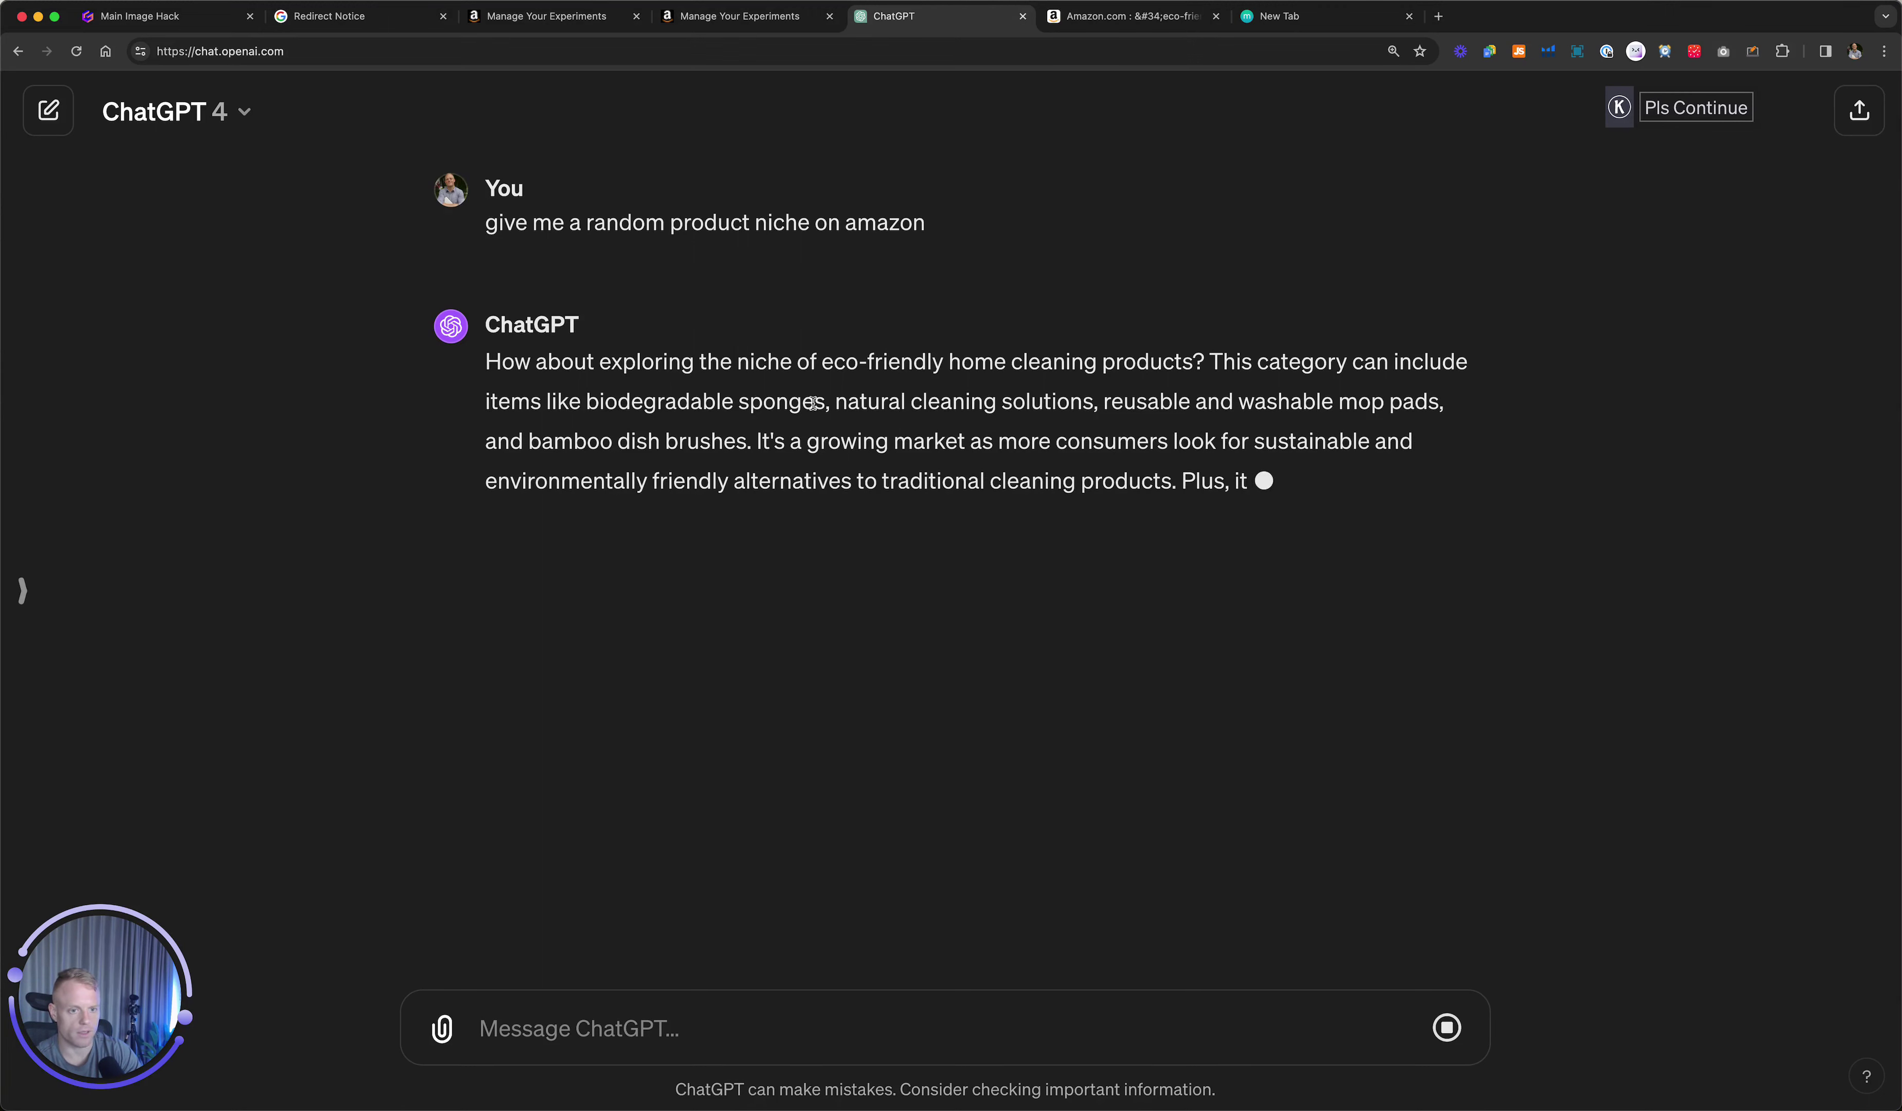
{"action": "left_click_drag", "start_coordinate": [486, 362], "coordinate": [775, 403]}
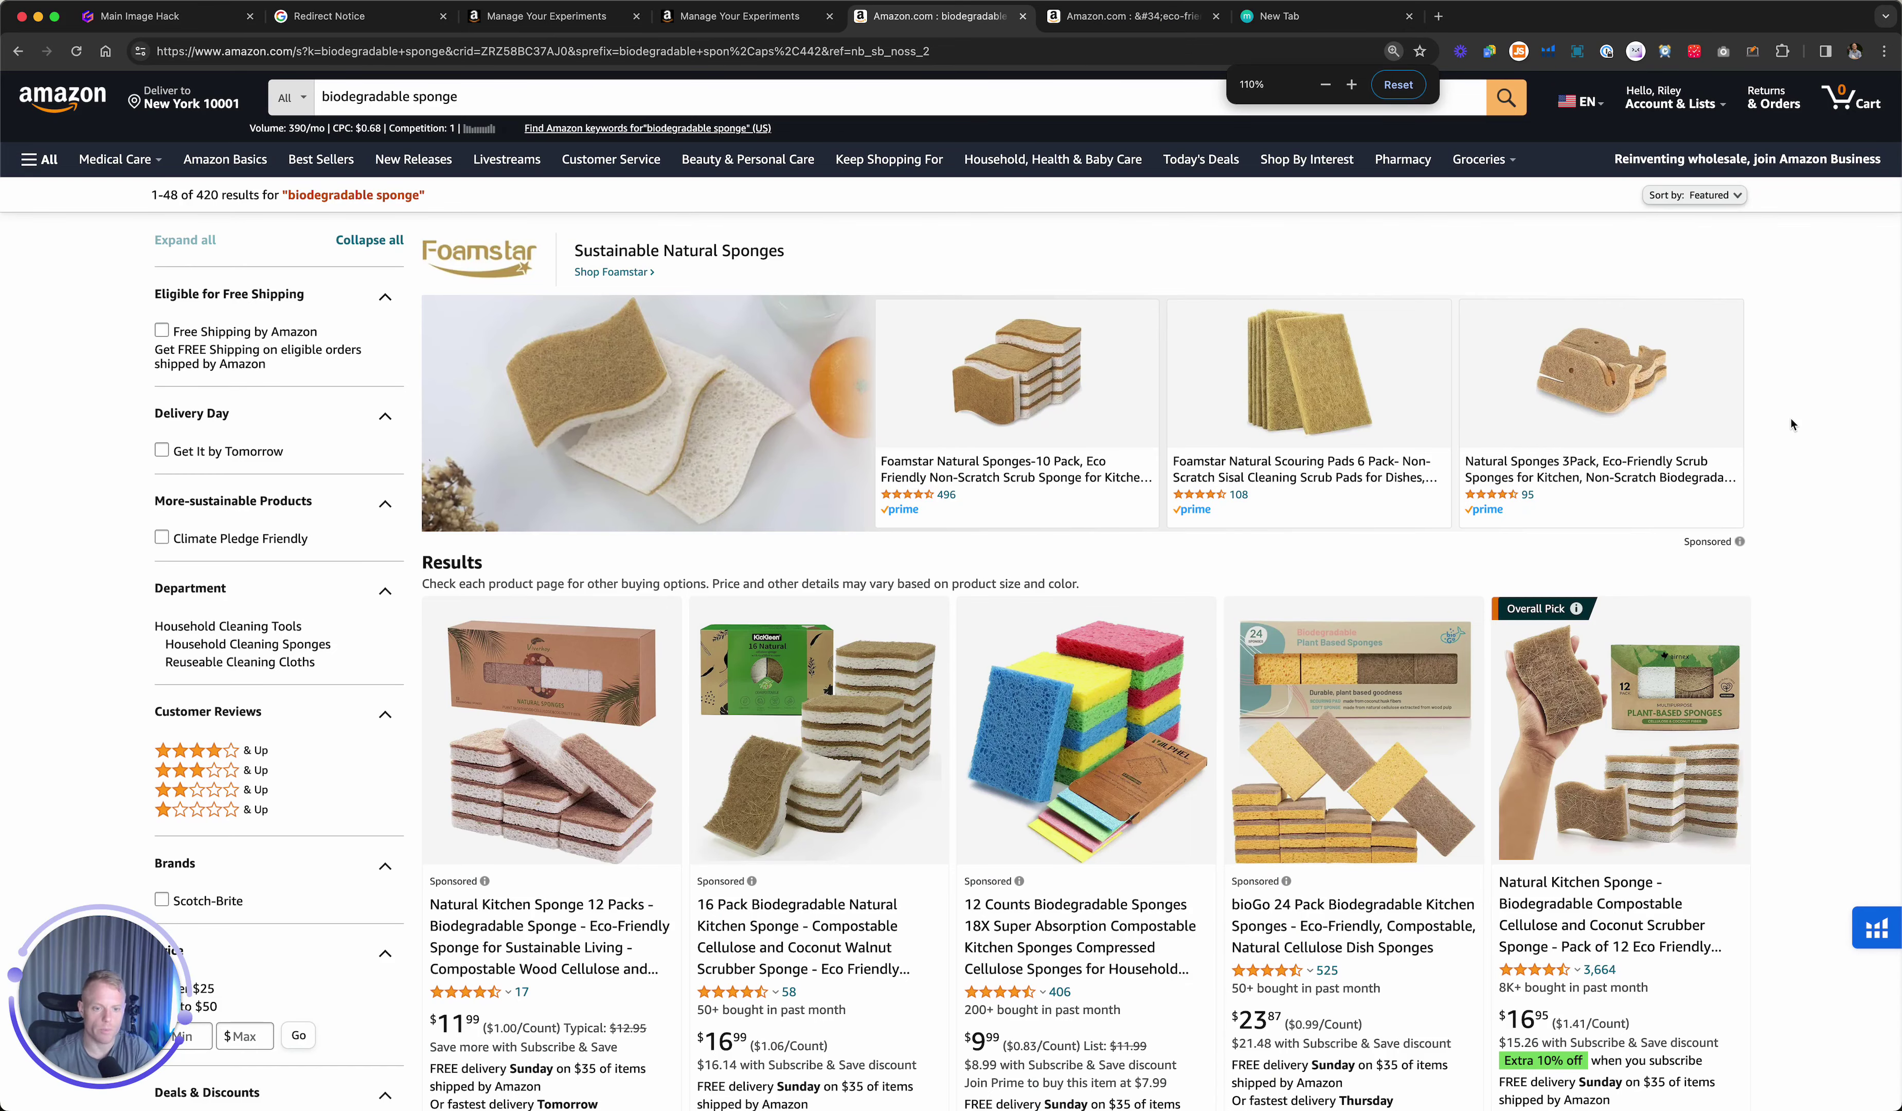
Scroll down the biodegradable sponge results past Customers frequently viewed and More results, comparing listing images.
{"action": "scroll", "coordinate": [1791, 425], "scroll_direction": "down", "scroll_amount": 5}
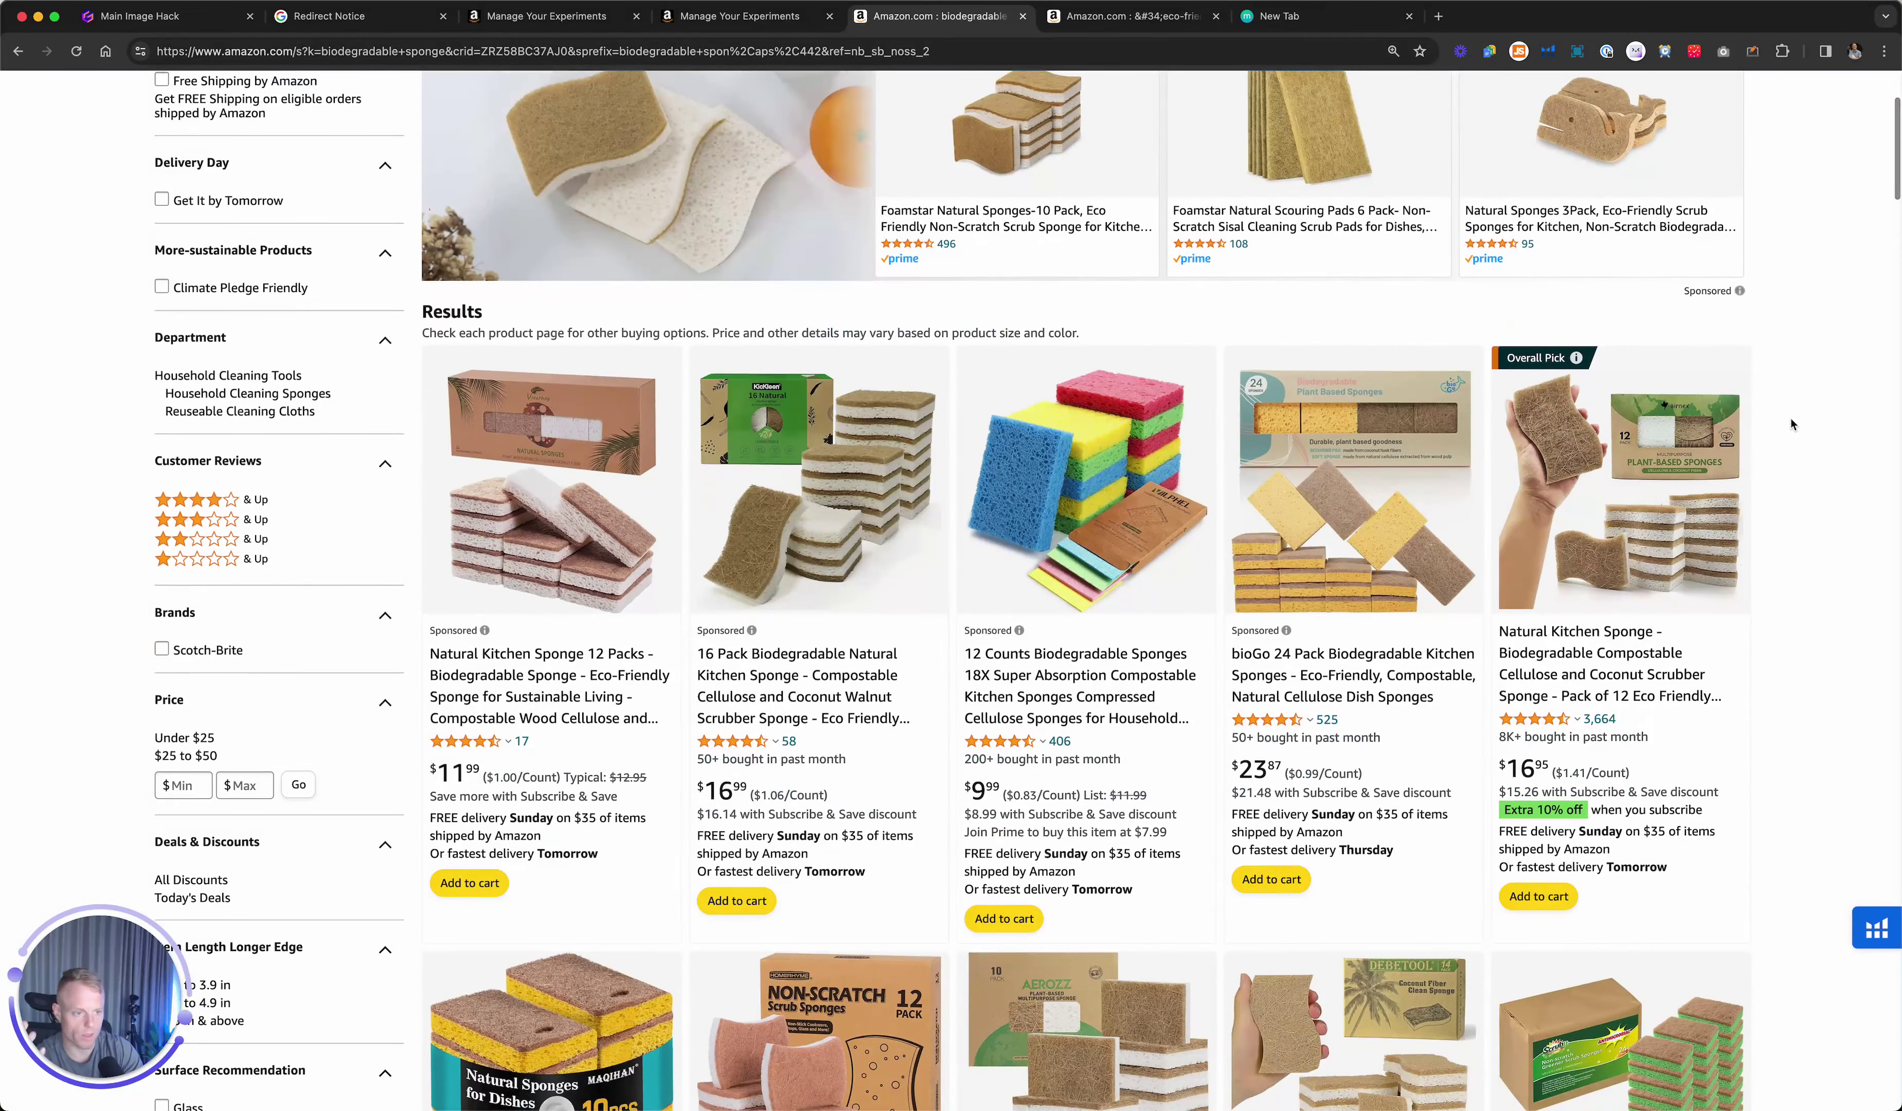
{"action": "scroll", "coordinate": [1791, 424], "scroll_direction": "down", "scroll_amount": 6}
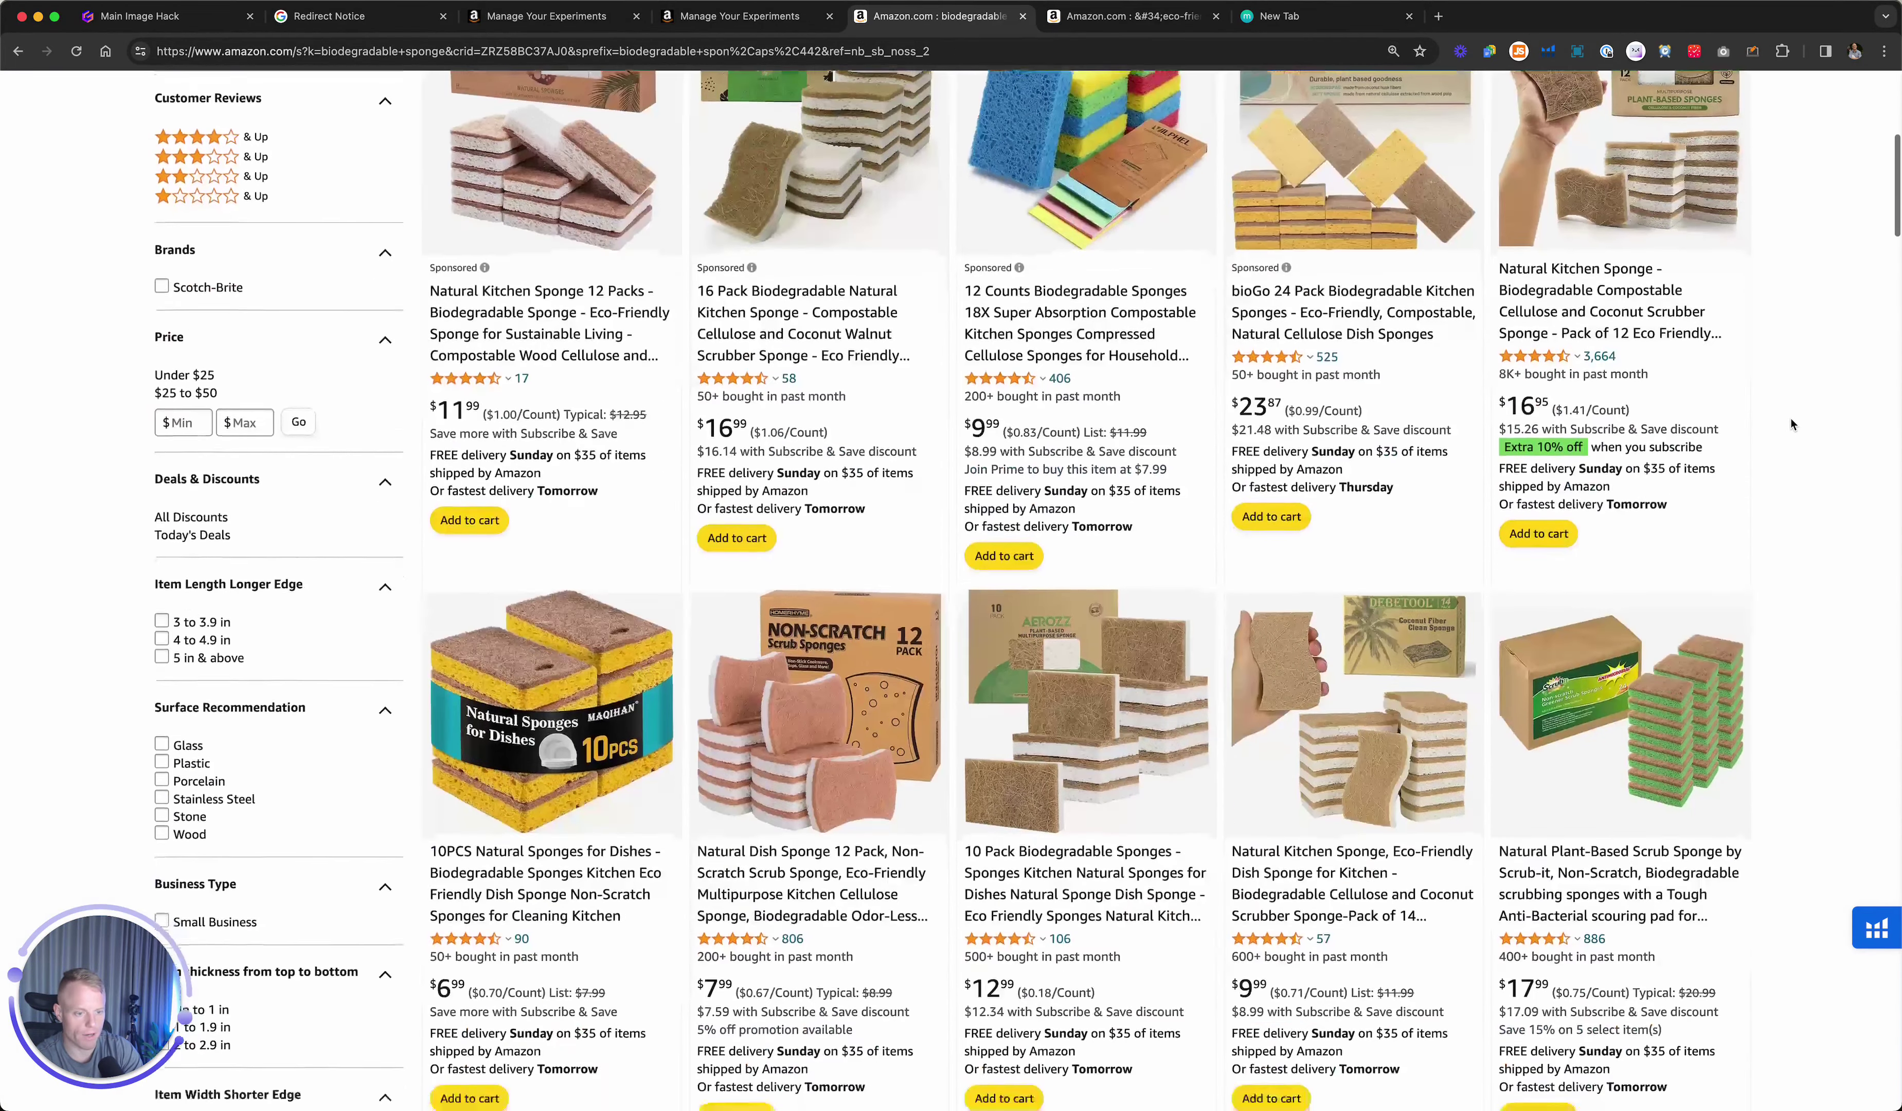
{"action": "scroll", "coordinate": [1791, 424], "scroll_direction": "up", "scroll_amount": 3}
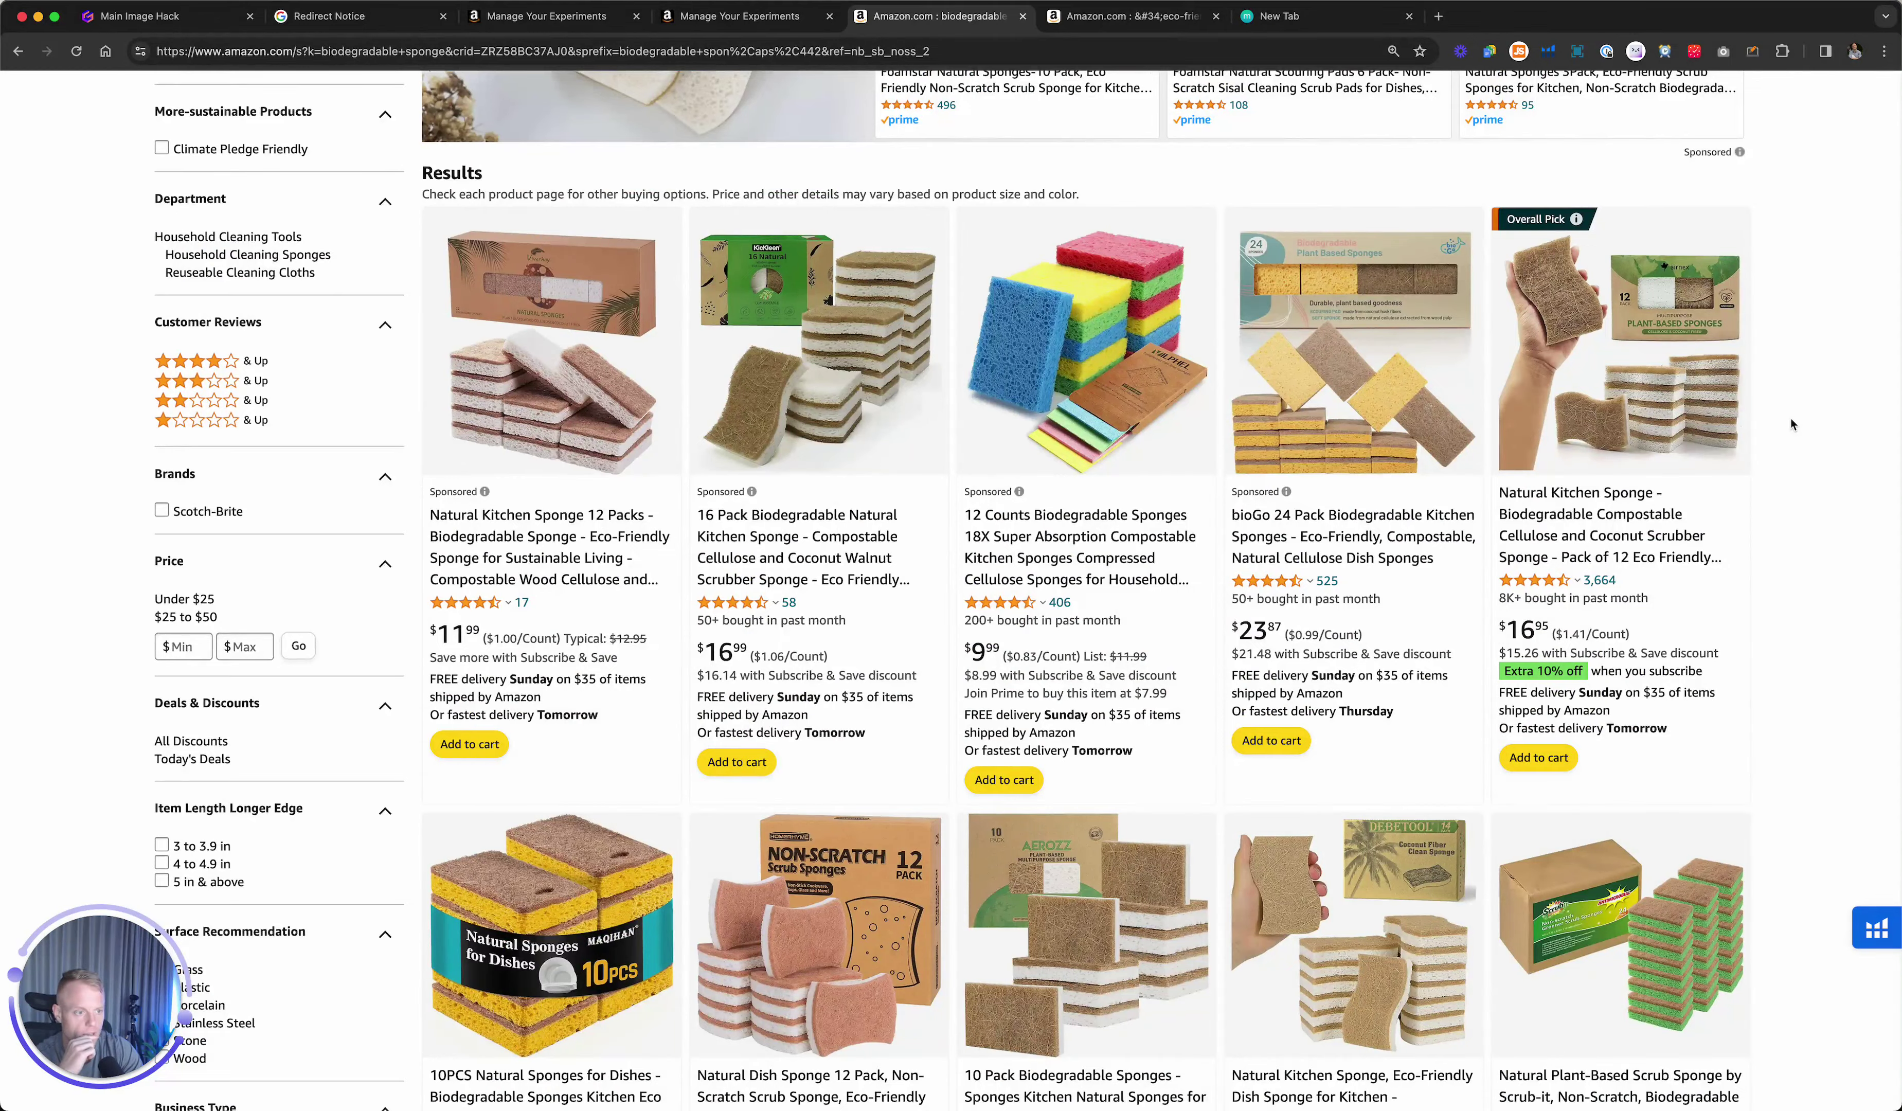
{"action": "scroll", "coordinate": [1792, 424], "scroll_direction": "down", "scroll_amount": 6}
{"action": "scroll", "coordinate": [1792, 425], "scroll_direction": "up", "scroll_amount": 4}
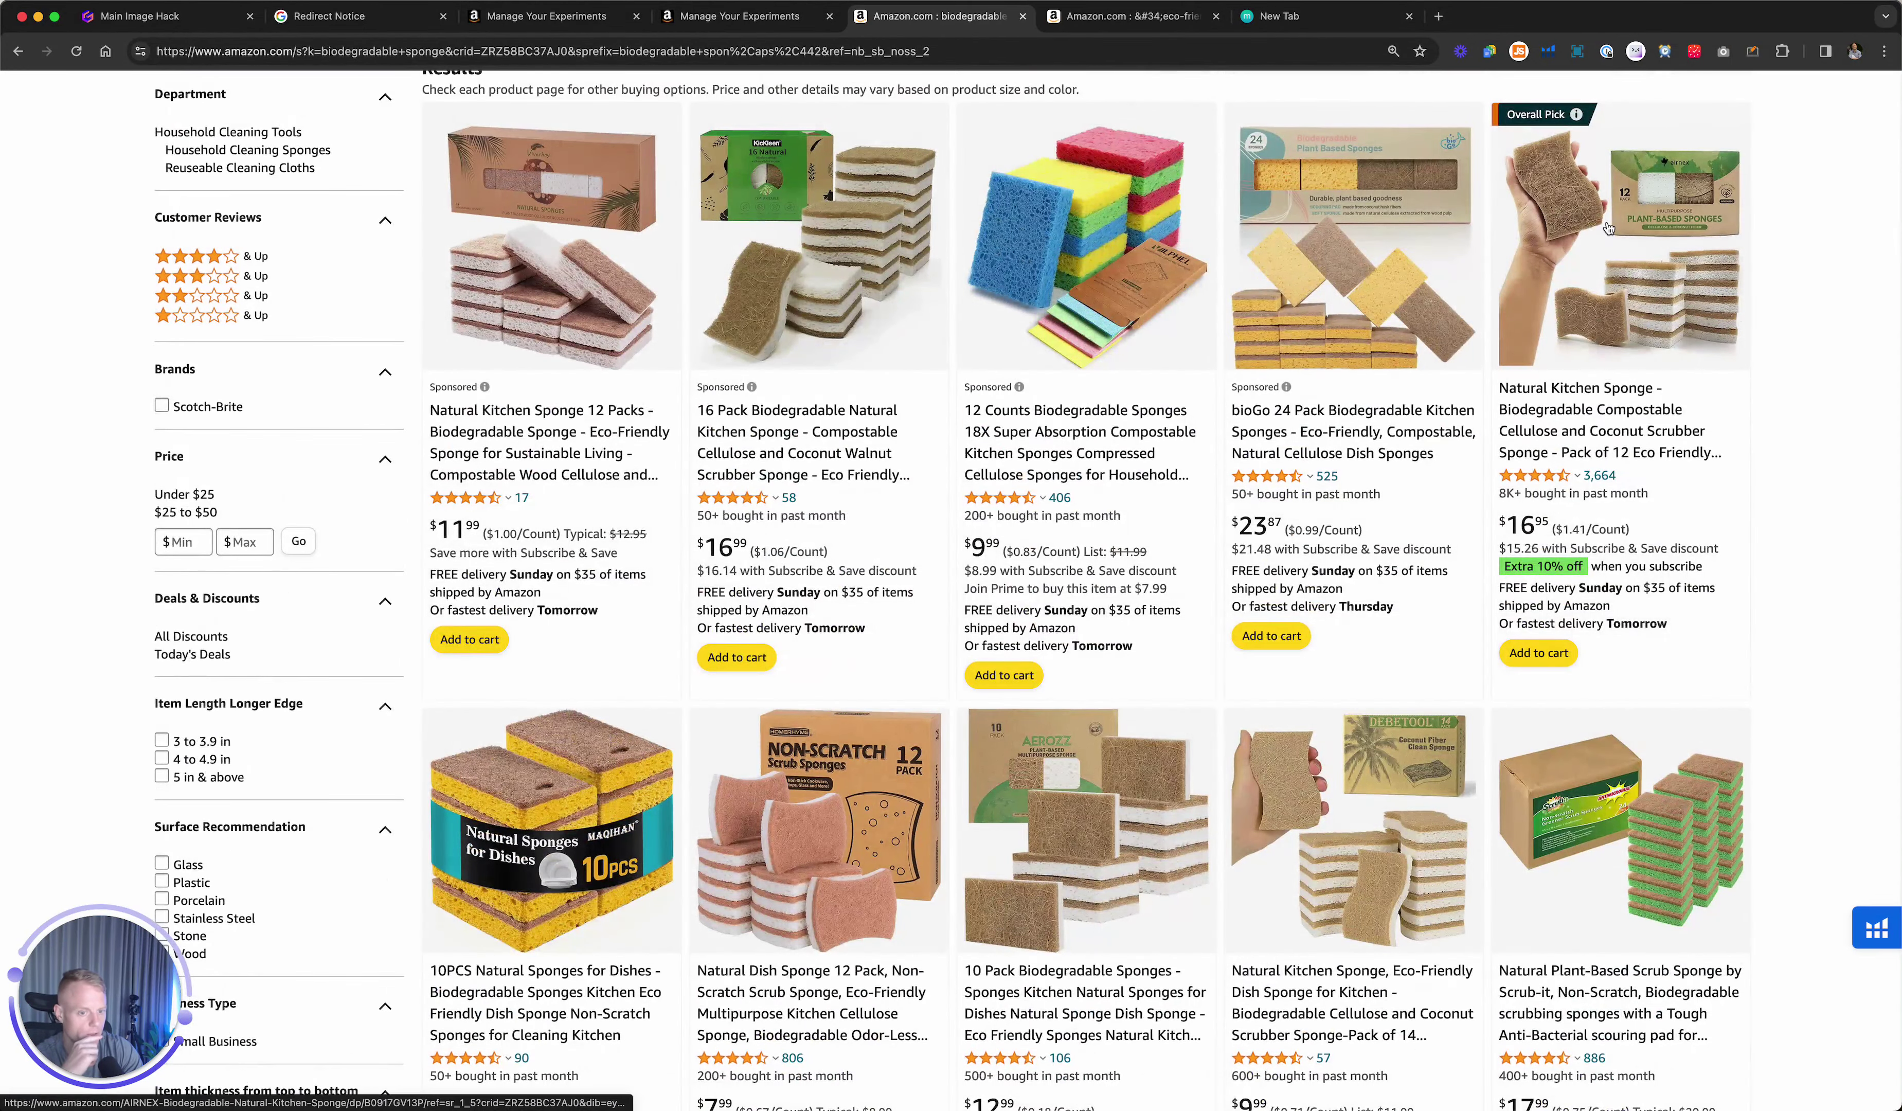
{"action": "scroll", "coordinate": [1608, 228], "scroll_direction": "down", "scroll_amount": 1}
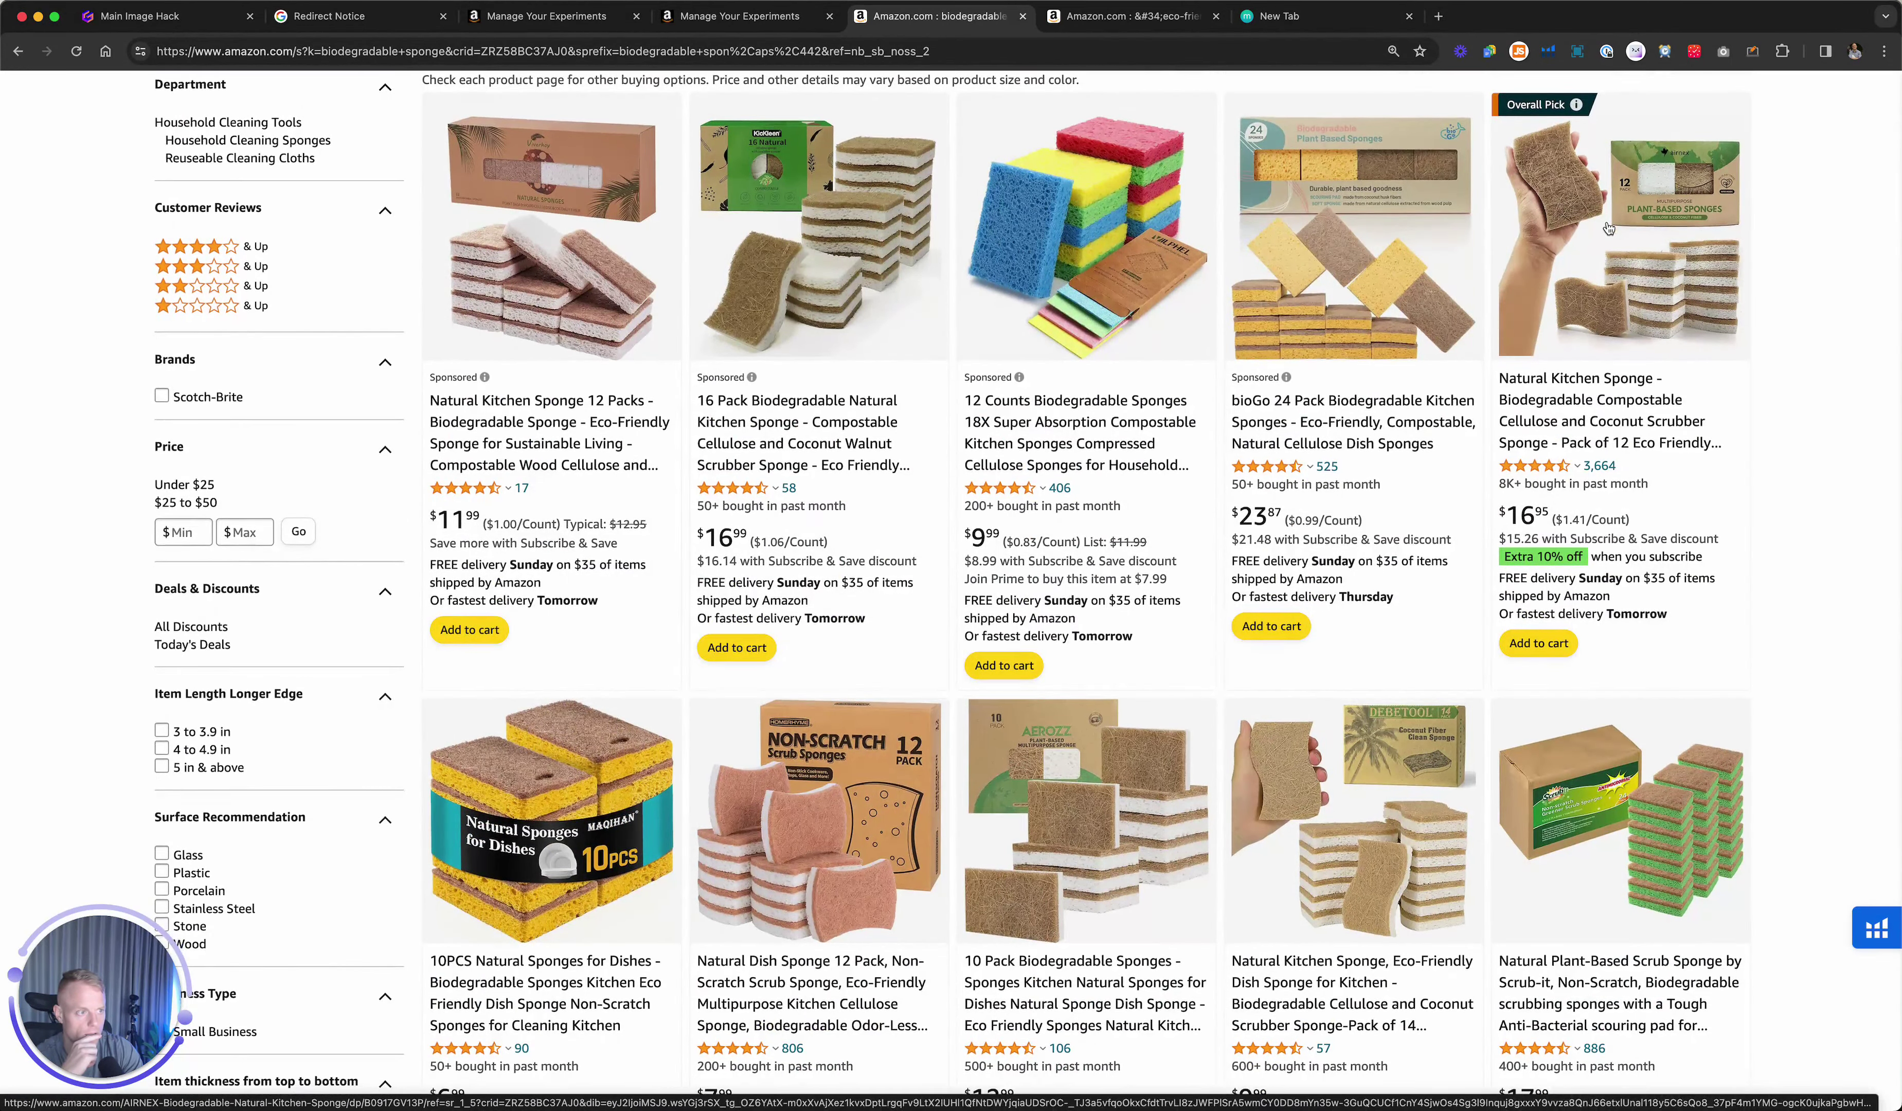
{"action": "scroll", "coordinate": [1608, 227], "scroll_direction": "up", "scroll_amount": 5}
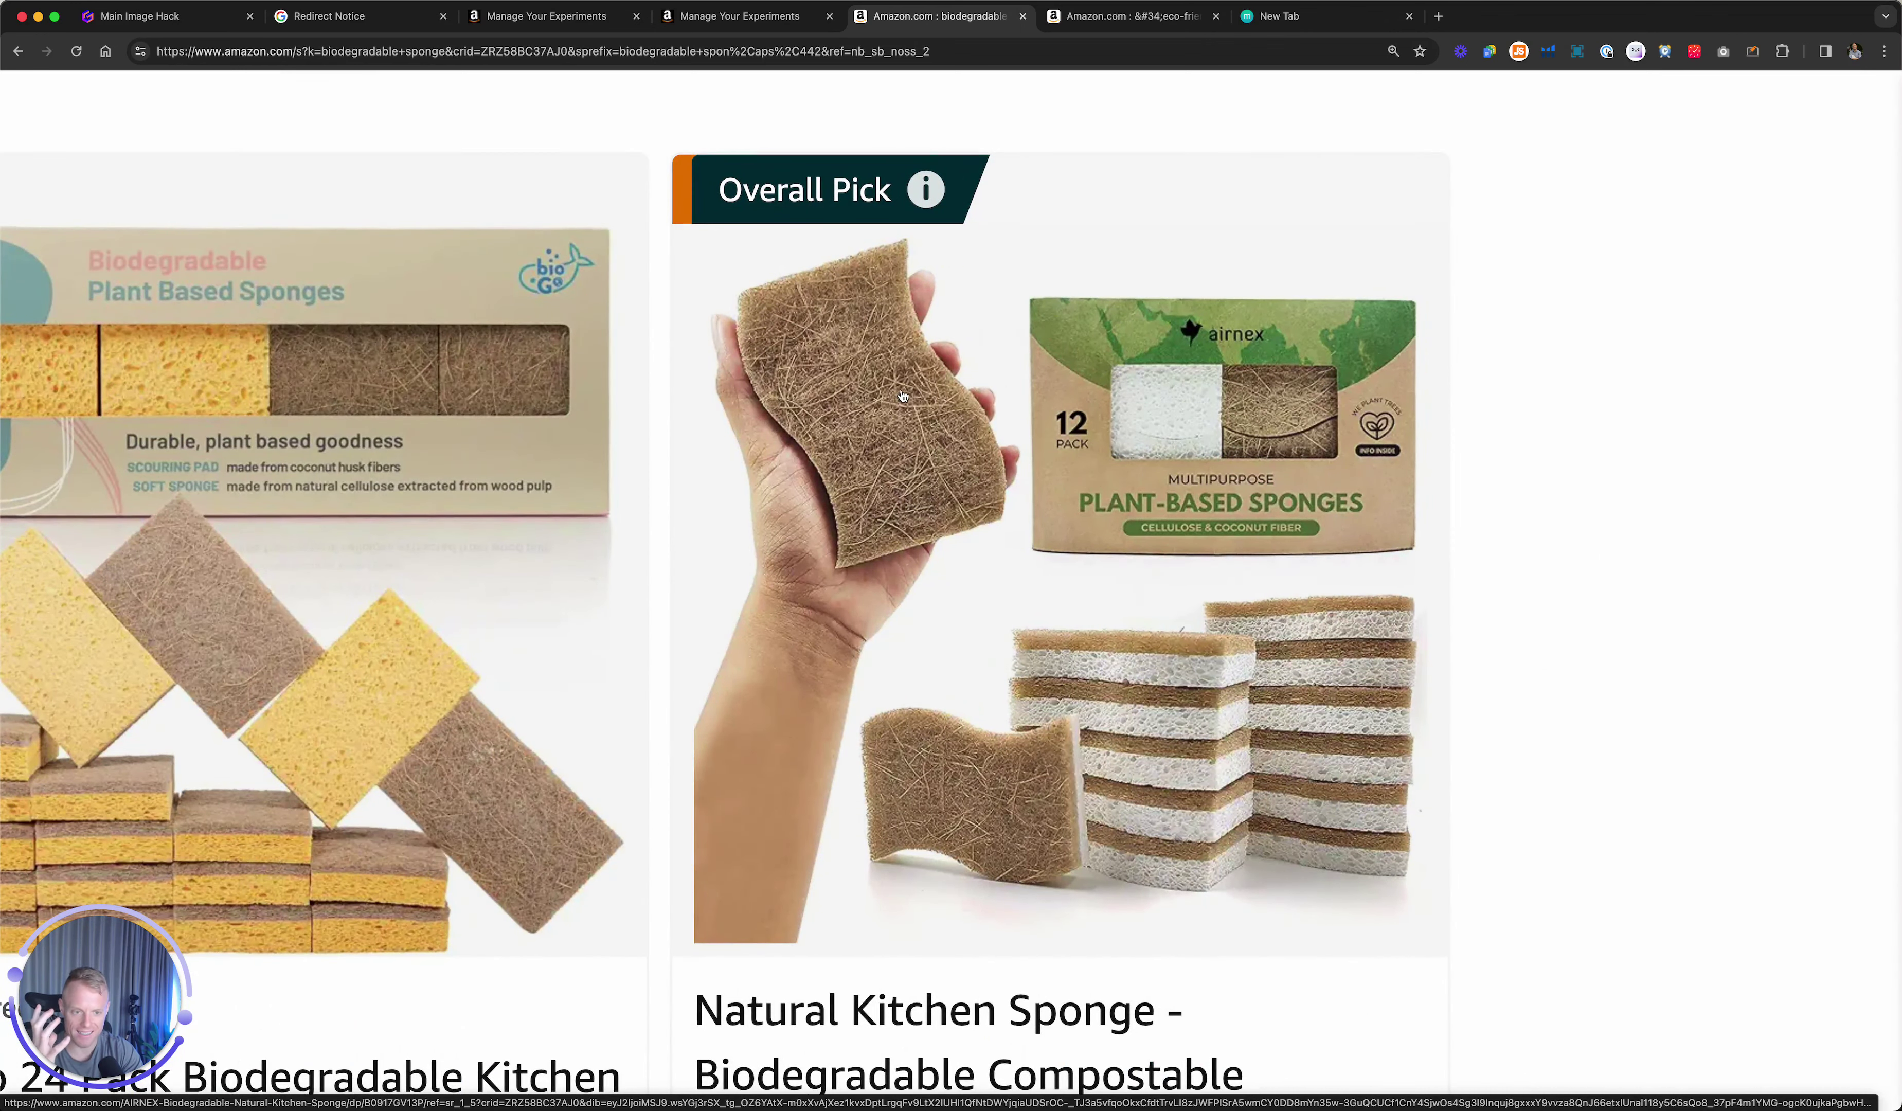
{"action": "scroll", "coordinate": [984, 436], "scroll_direction": "down", "scroll_amount": 5}
{"action": "scroll", "coordinate": [1698, 457], "scroll_direction": "down", "scroll_amount": 1}
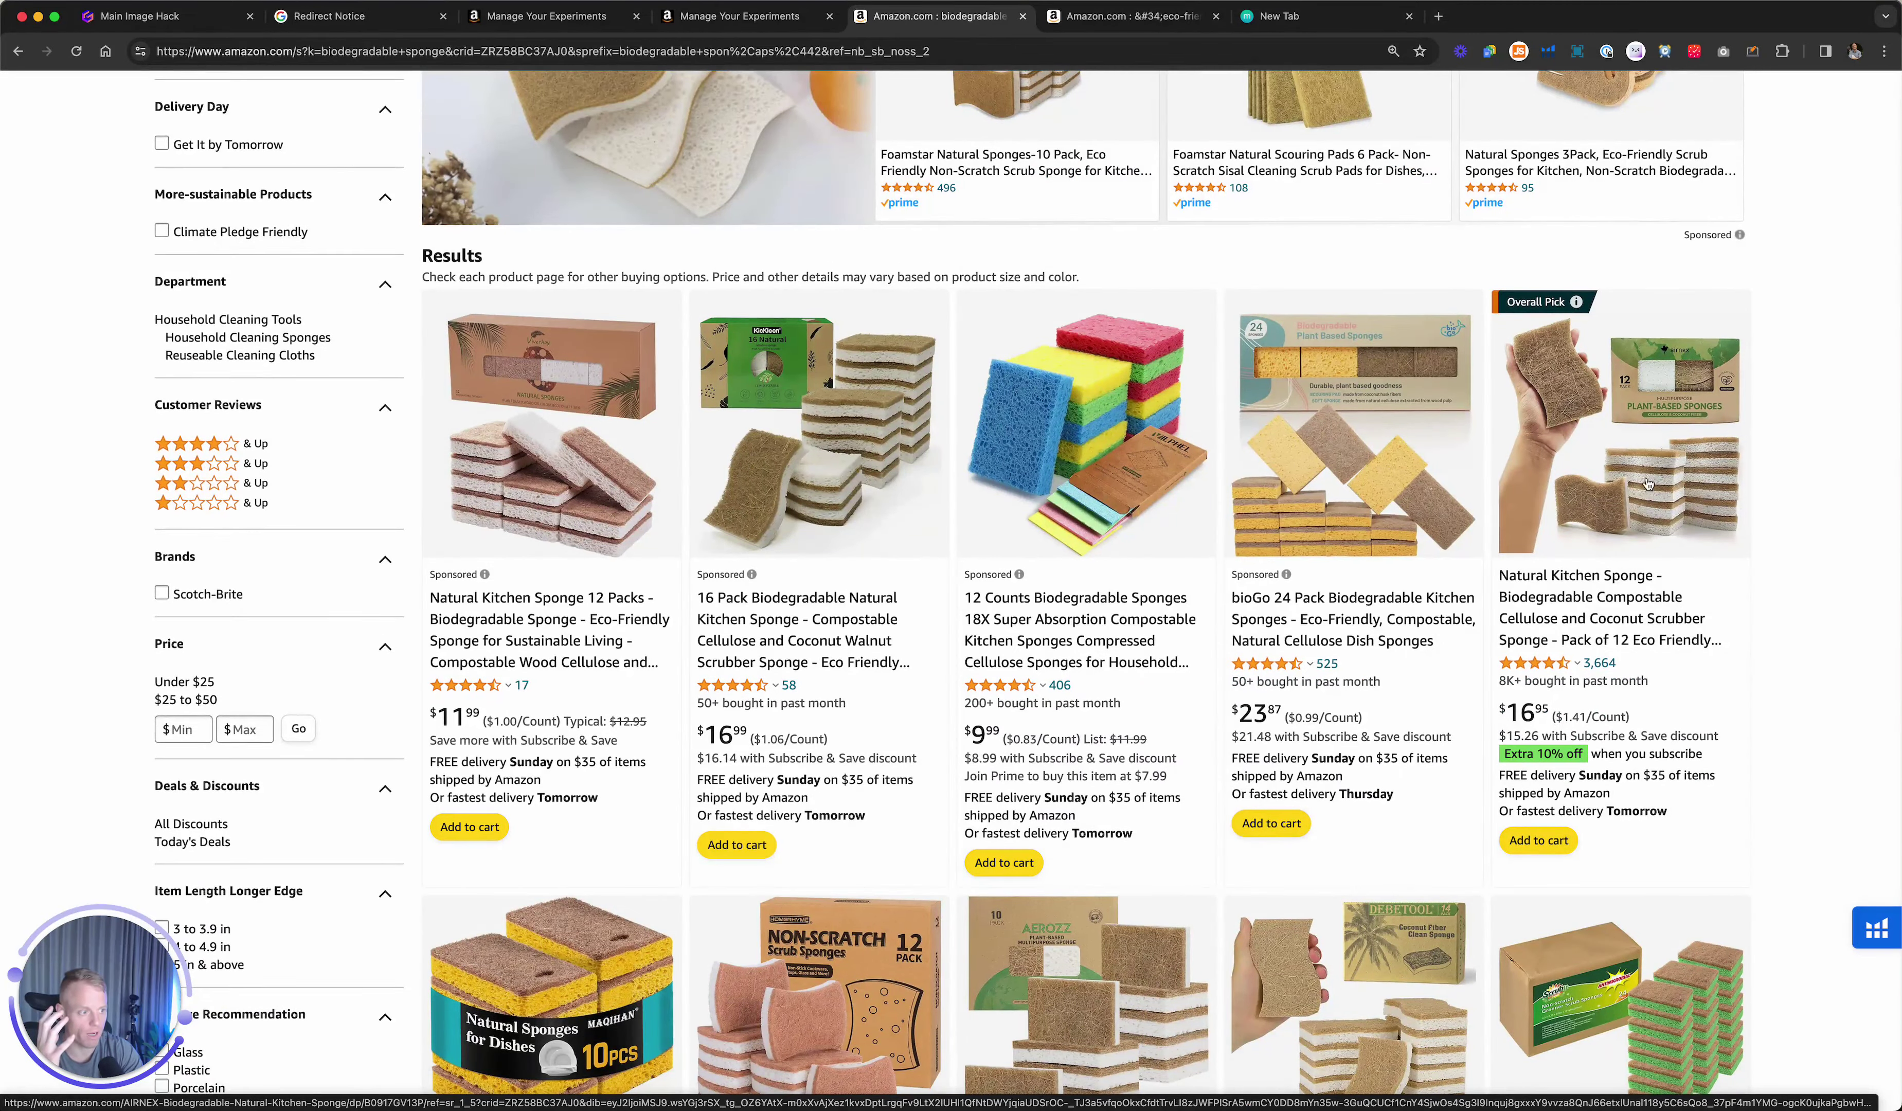
{"action": "scroll", "coordinate": [1700, 497], "scroll_direction": "down", "scroll_amount": 5}
{"action": "scroll", "coordinate": [1700, 497], "scroll_direction": "down", "scroll_amount": 2}
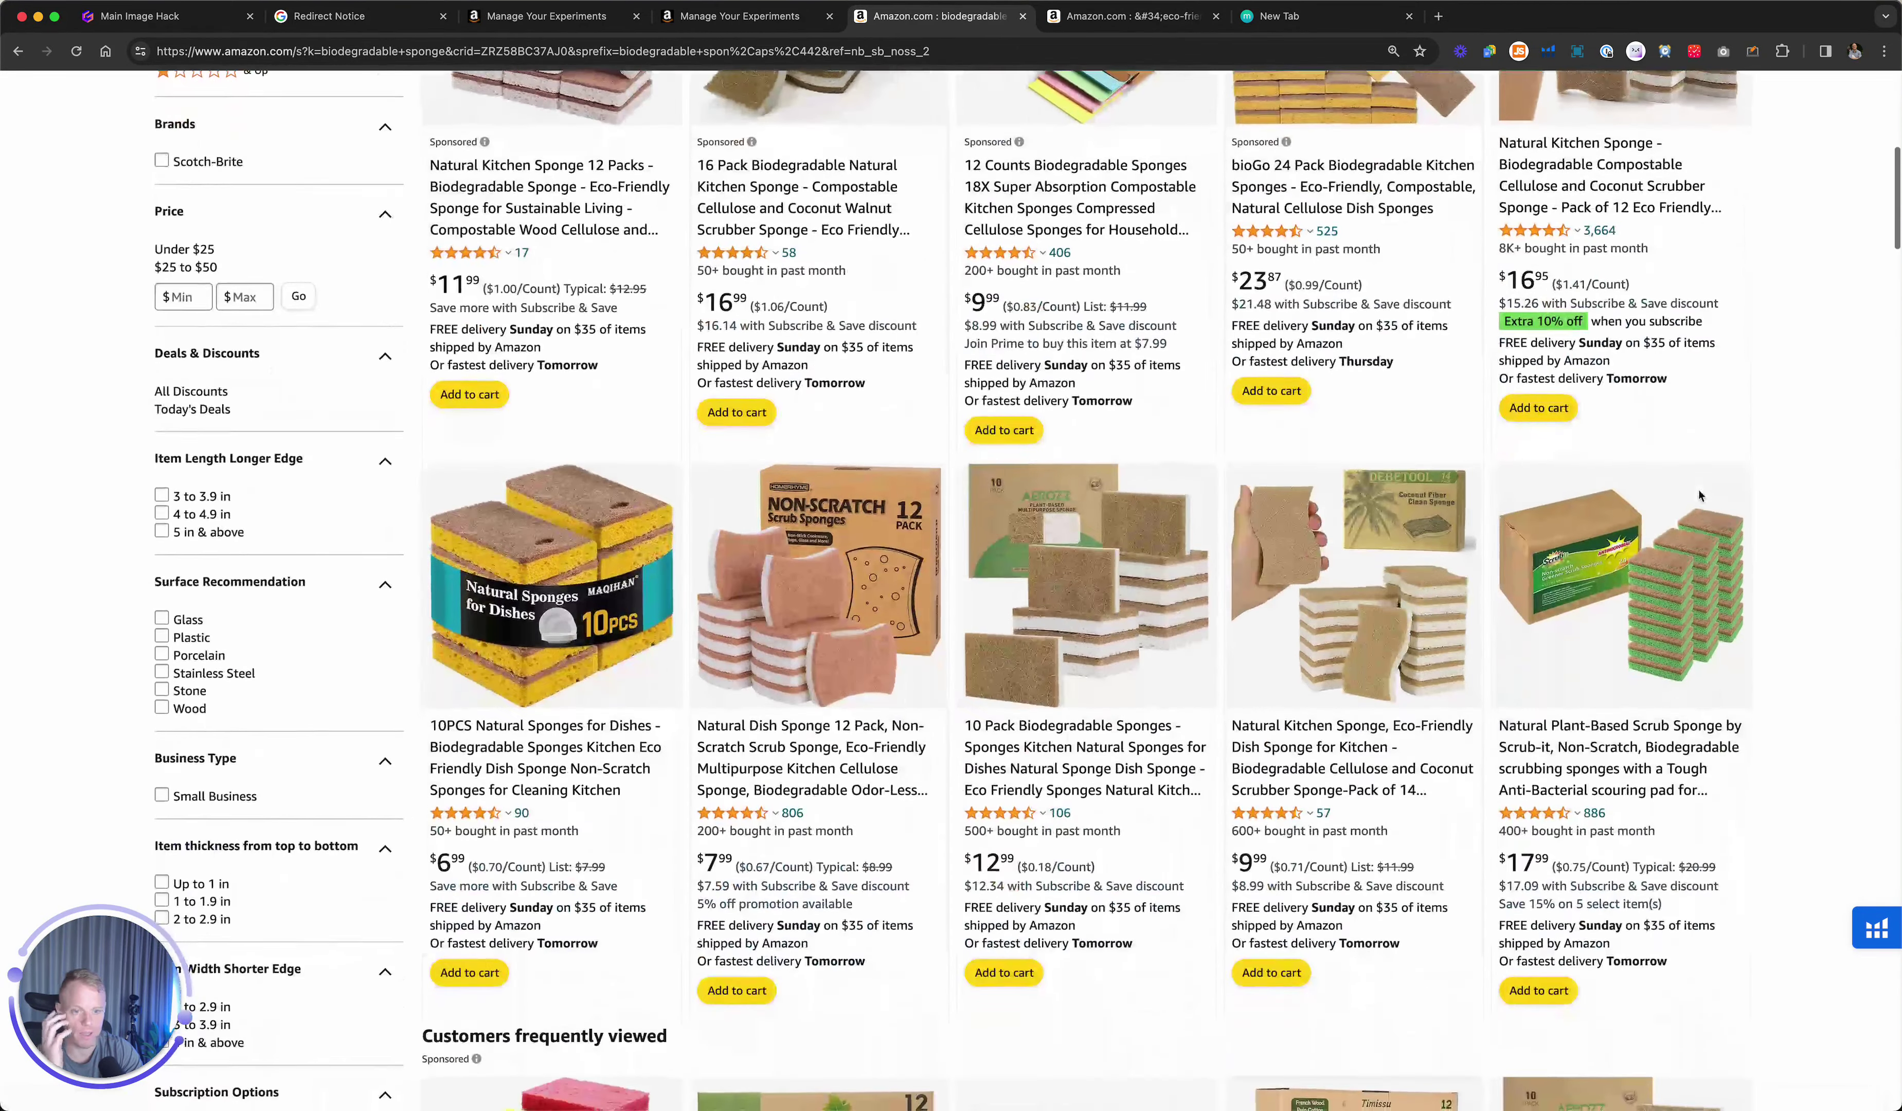
{"action": "scroll", "coordinate": [1118, 666], "scroll_direction": "up", "scroll_amount": 5}
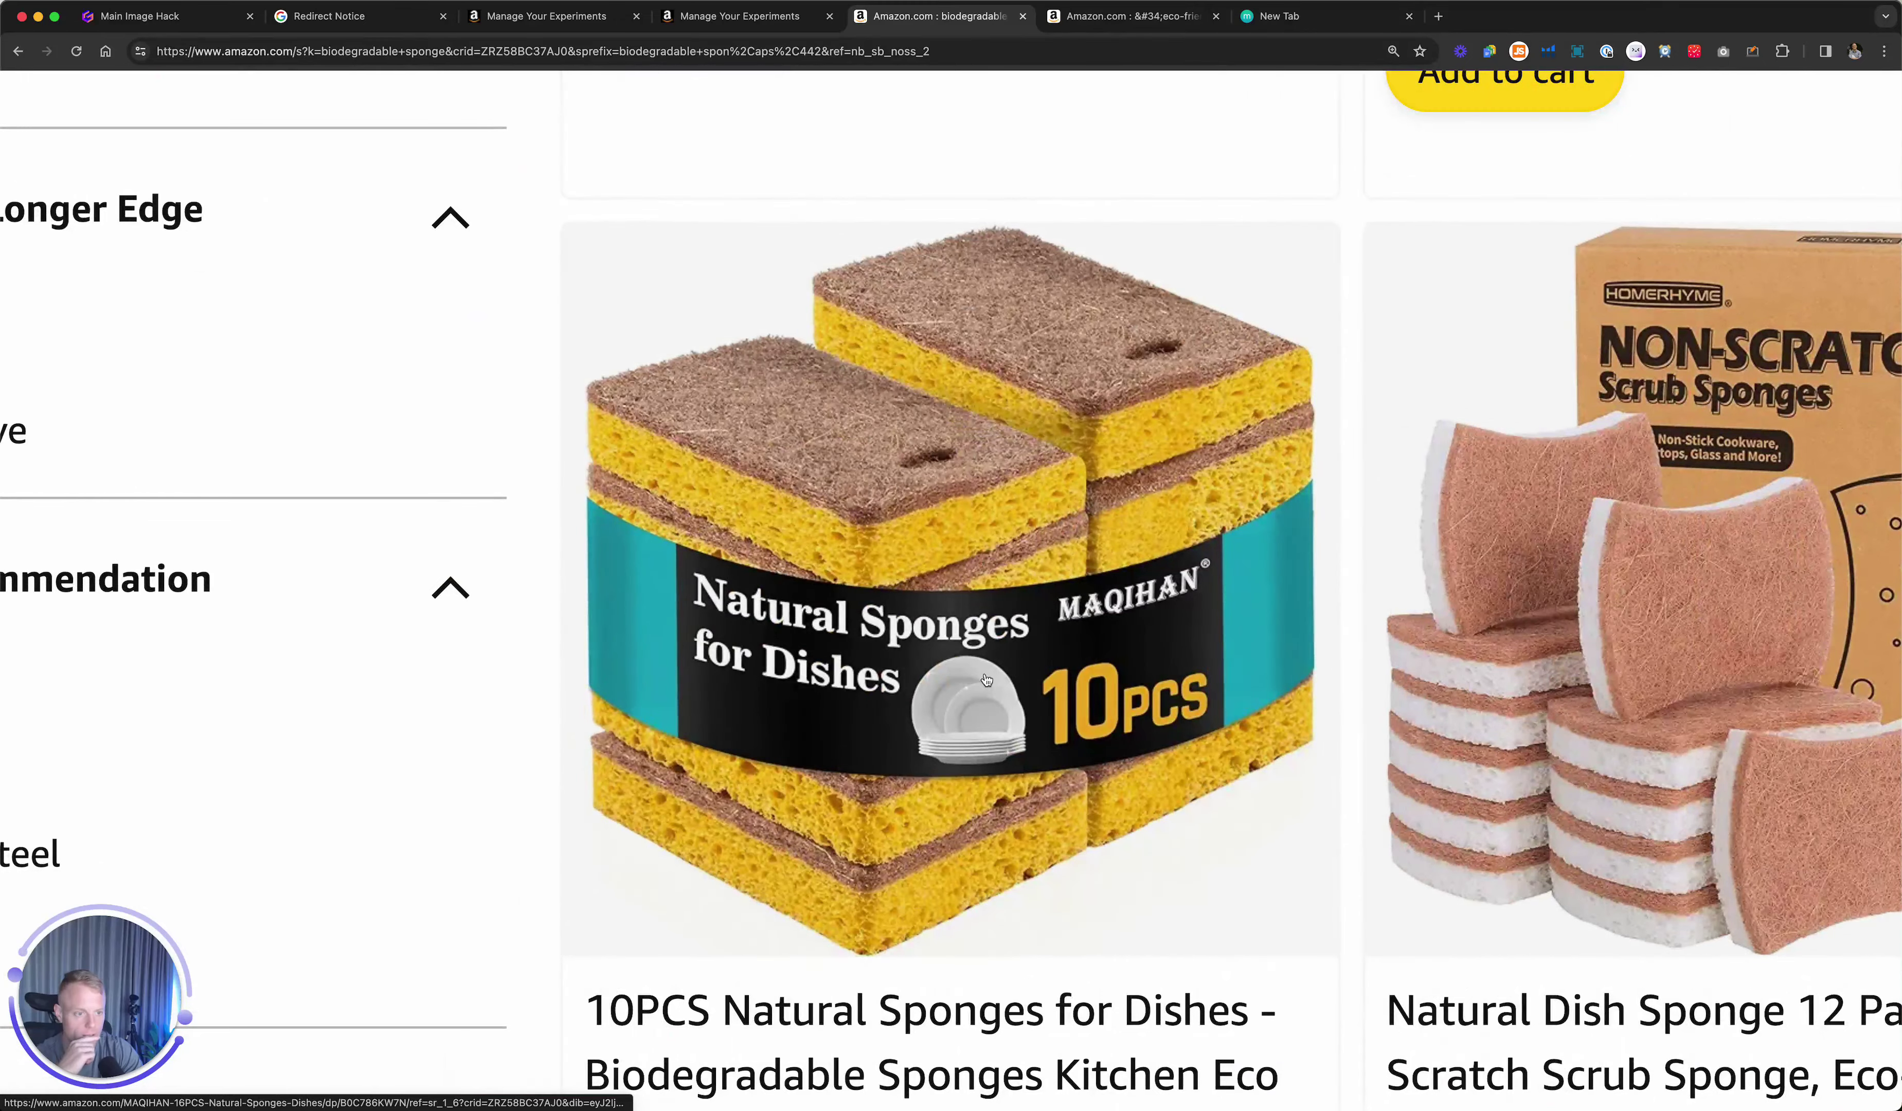
{"action": "scroll", "coordinate": [953, 642], "scroll_direction": "down", "scroll_amount": 5}
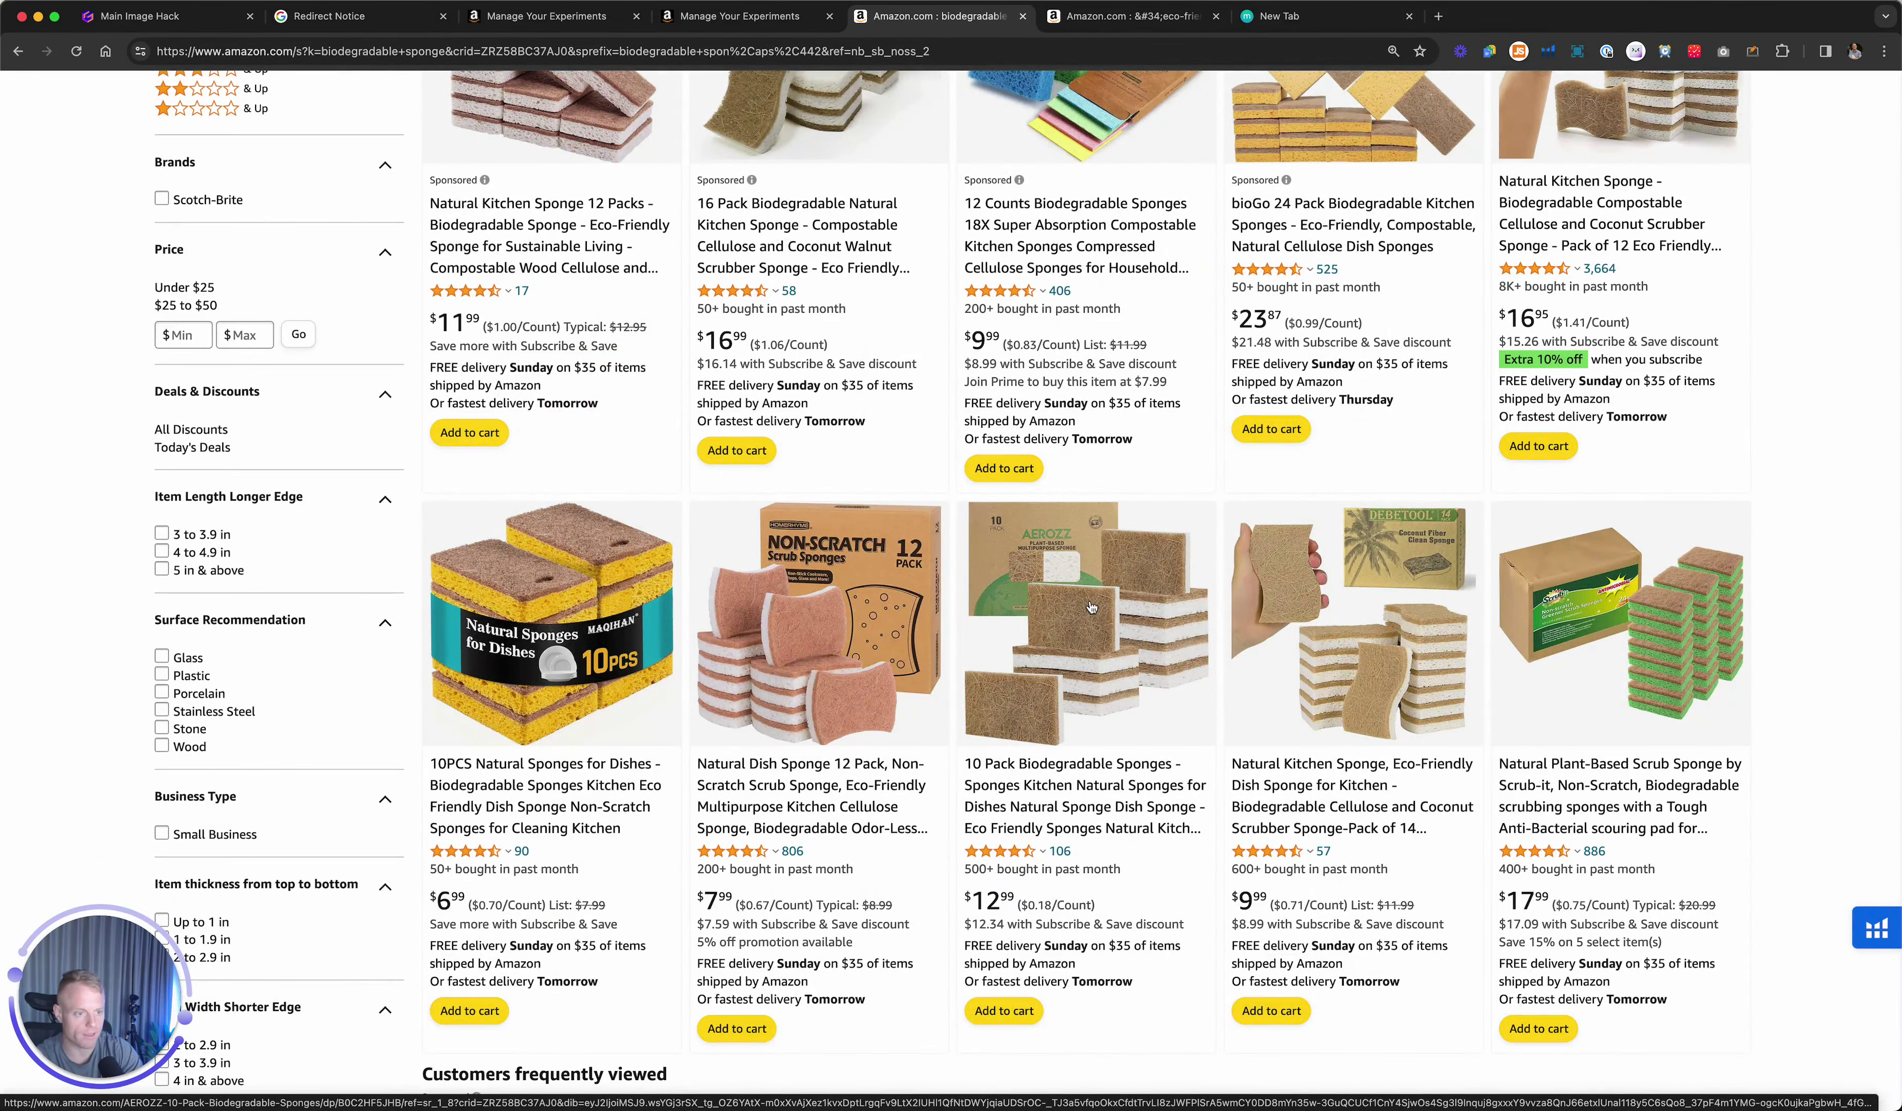
{"action": "scroll", "coordinate": [1091, 607], "scroll_direction": "down", "scroll_amount": 7}
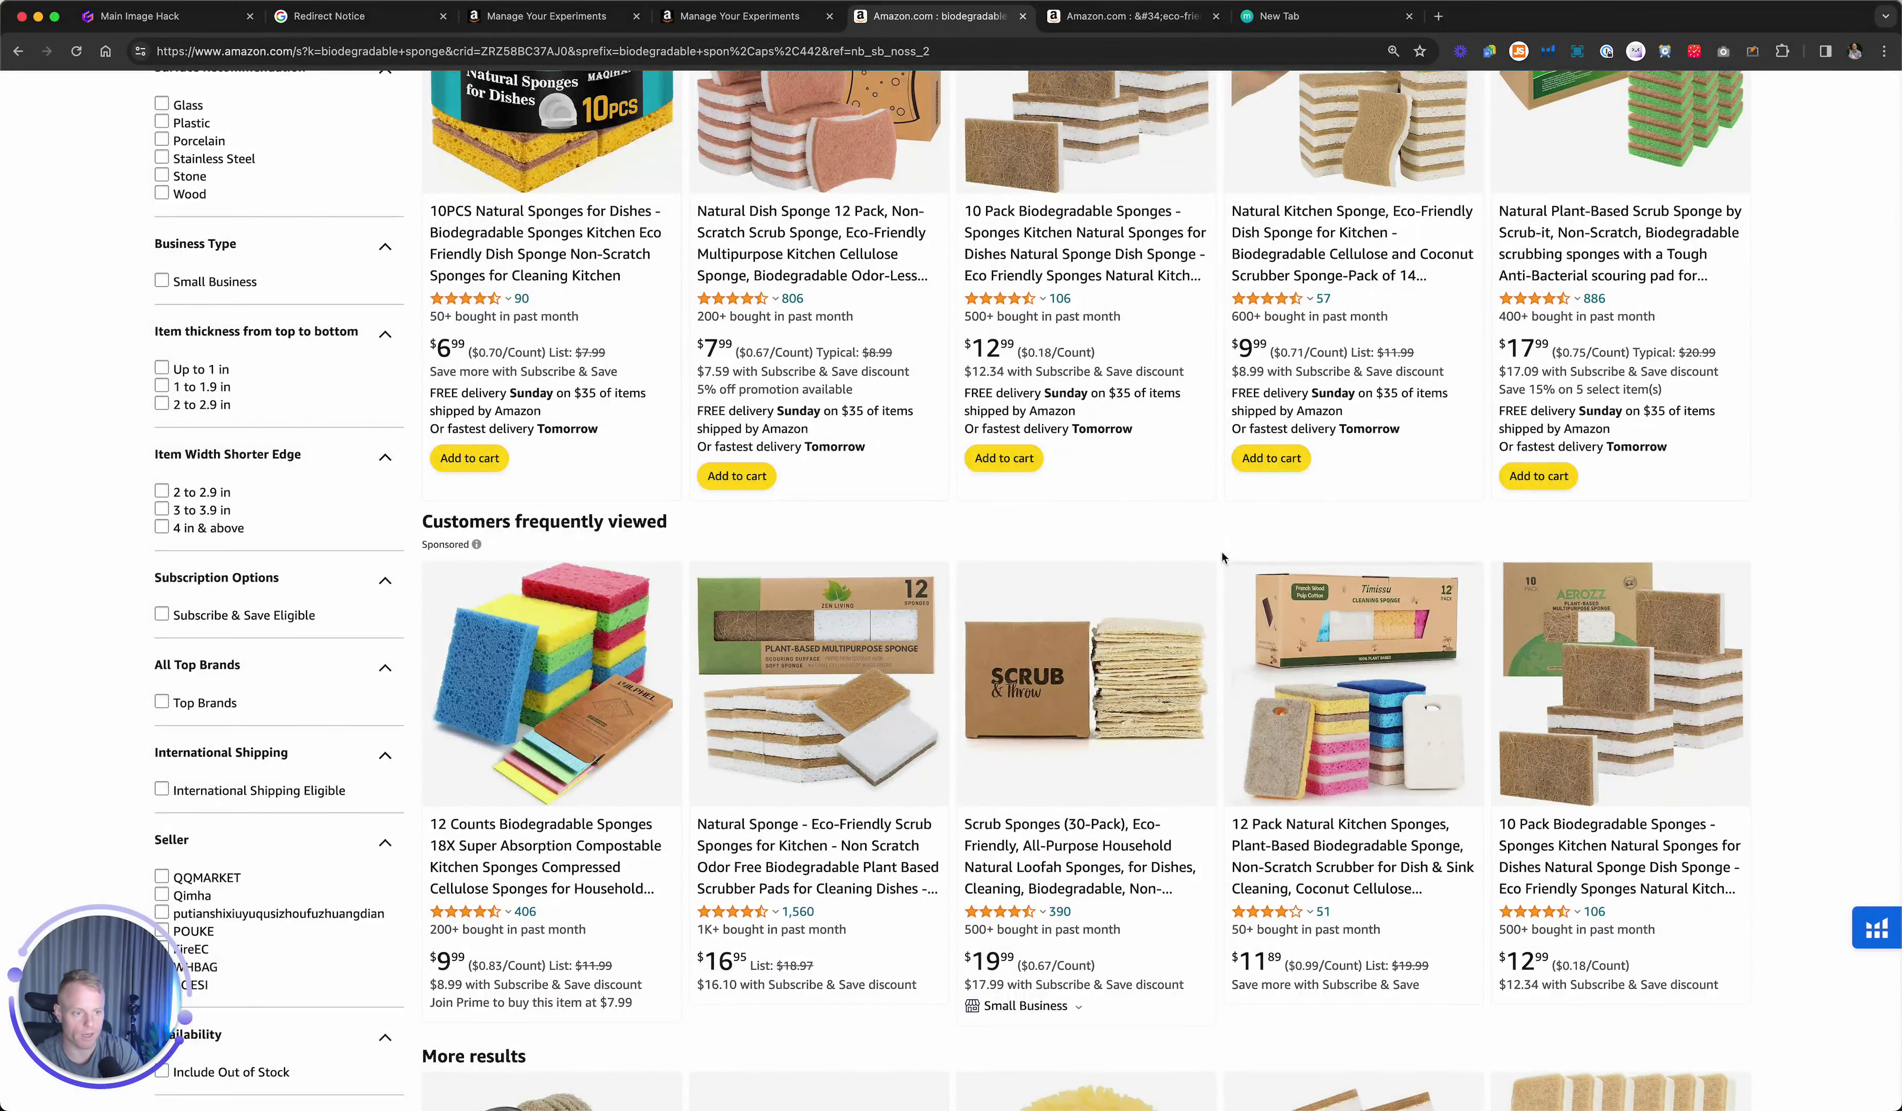
{"action": "scroll", "coordinate": [1222, 558], "scroll_direction": "down", "scroll_amount": 2}
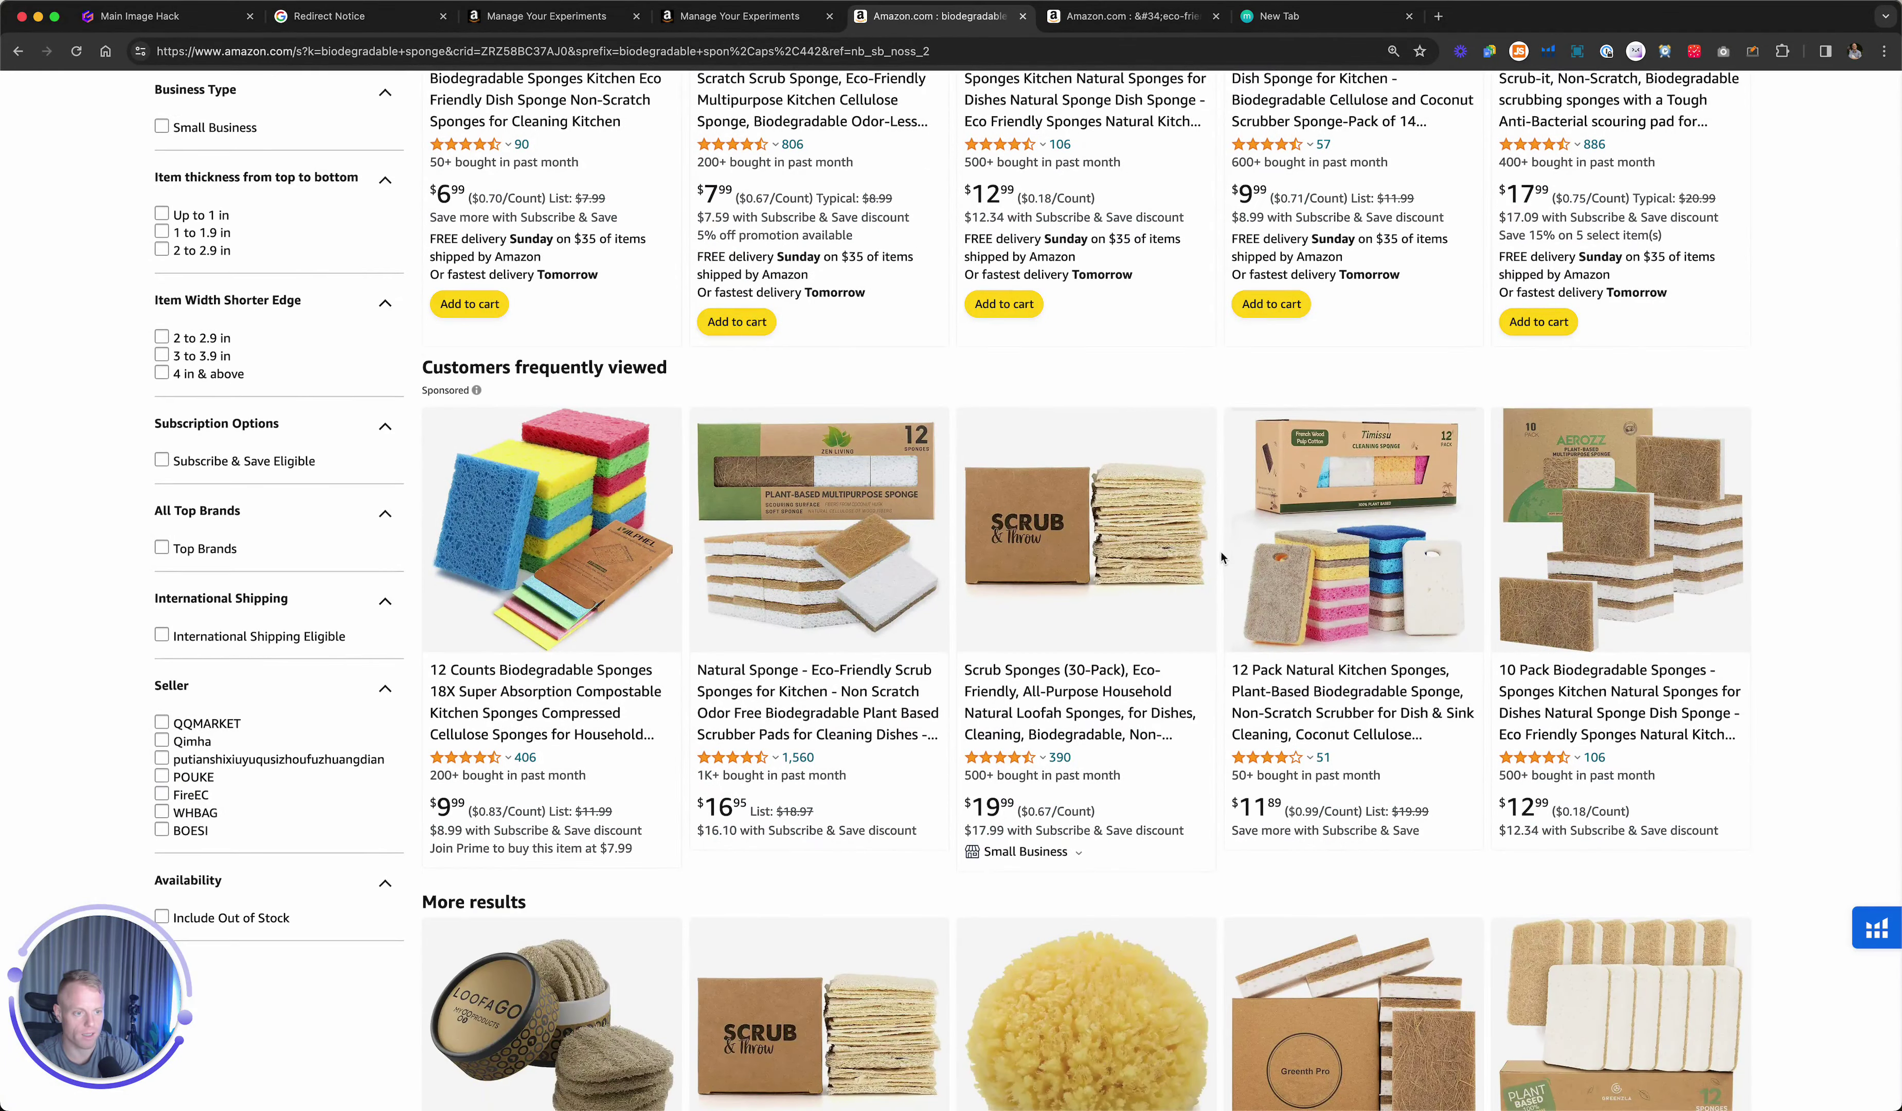
{"action": "scroll", "coordinate": [1071, 539], "scroll_direction": "up", "scroll_amount": 5}
{"action": "scroll", "coordinate": [1220, 536], "scroll_direction": "down", "scroll_amount": 5}
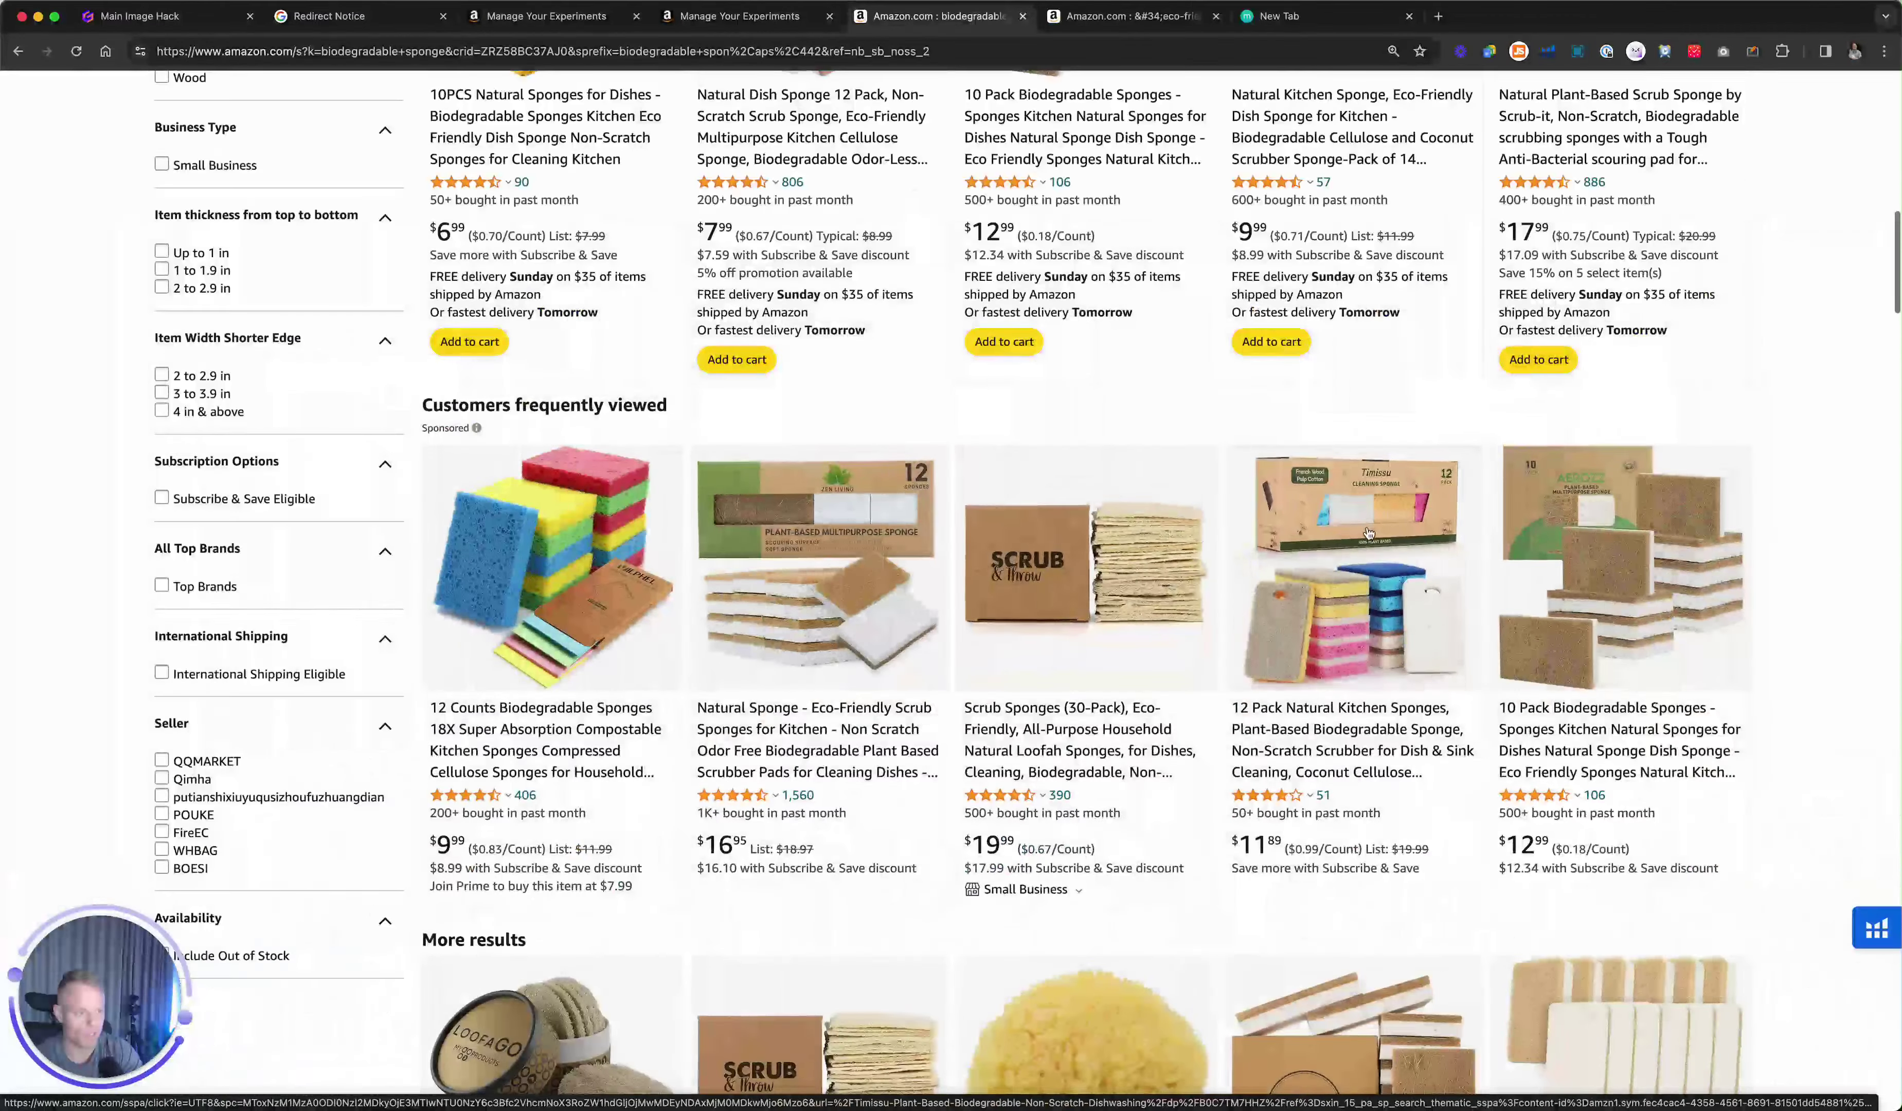
{"action": "scroll", "coordinate": [1041, 556], "scroll_direction": "down", "scroll_amount": 7}
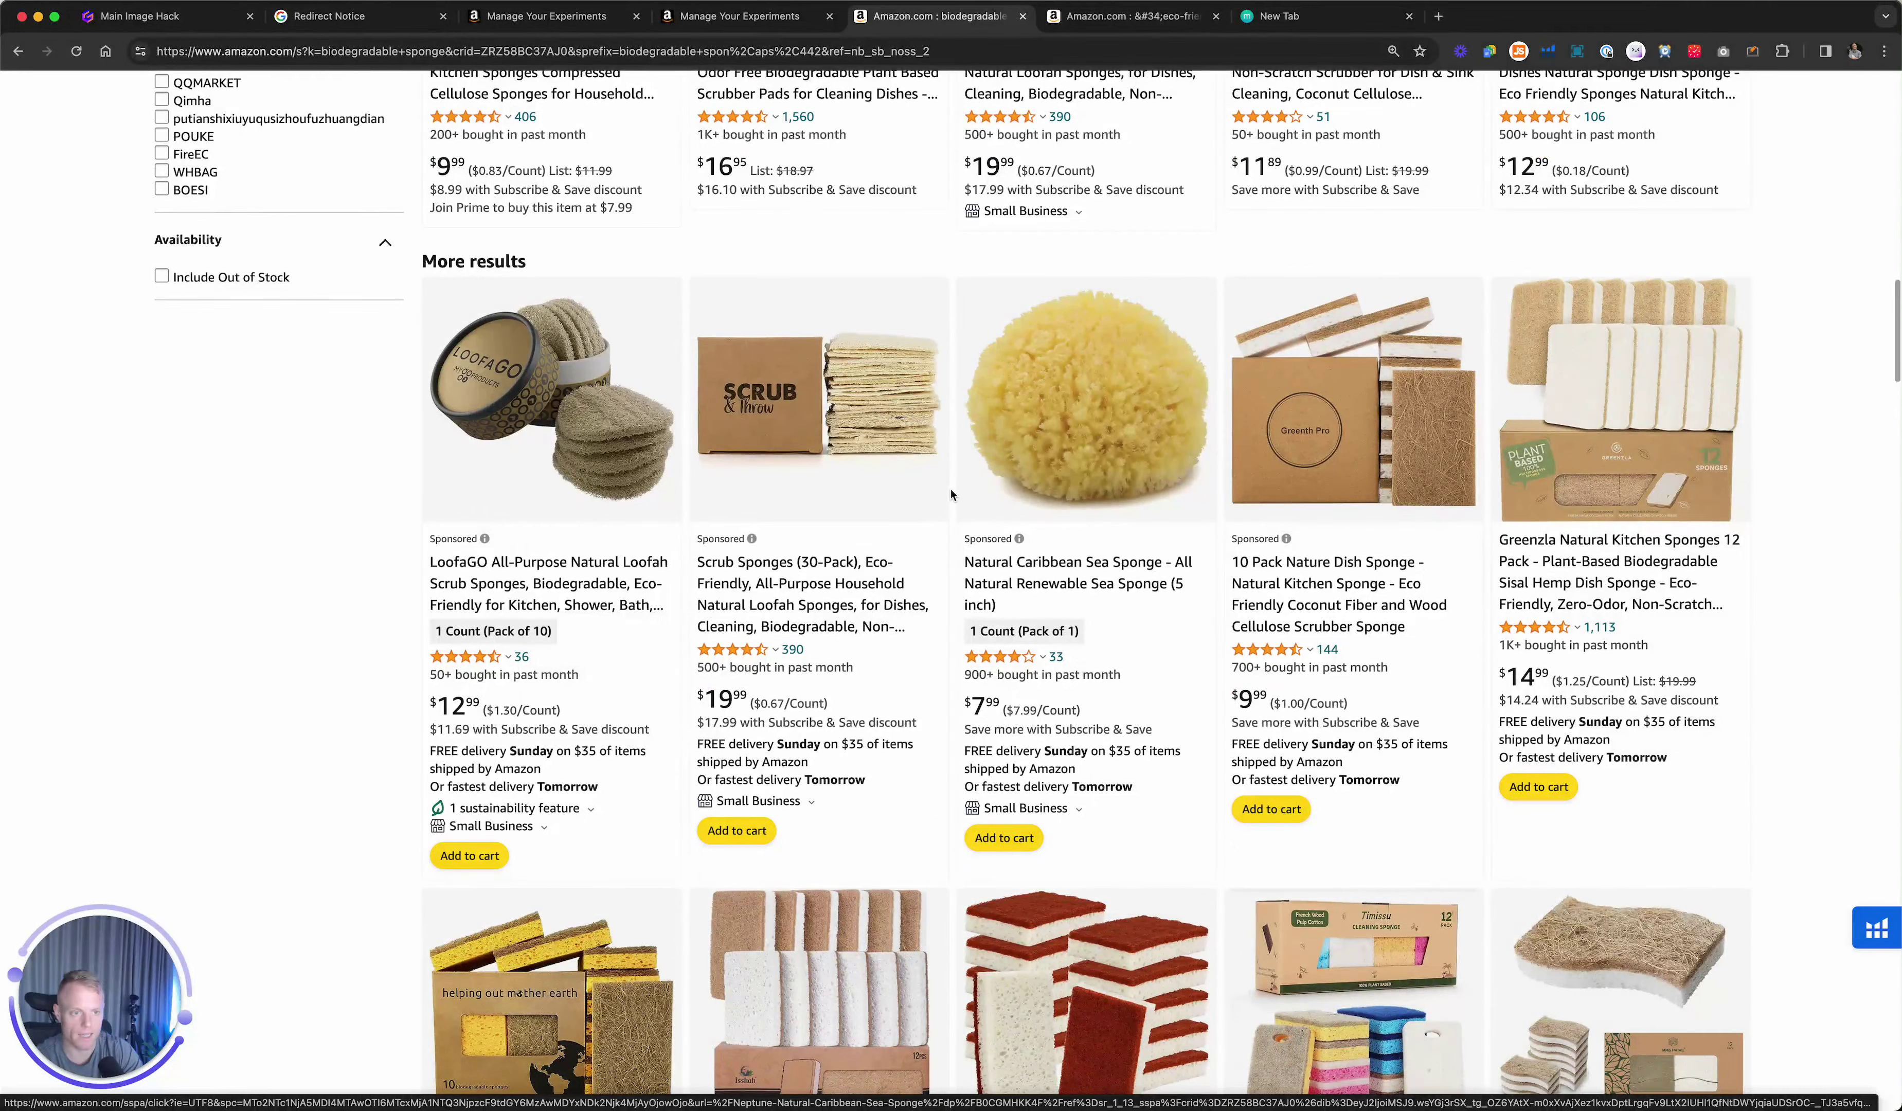
{"action": "scroll", "coordinate": [953, 495], "scroll_direction": "down", "scroll_amount": 2}
{"action": "scroll", "coordinate": [951, 495], "scroll_direction": "down", "scroll_amount": 5}
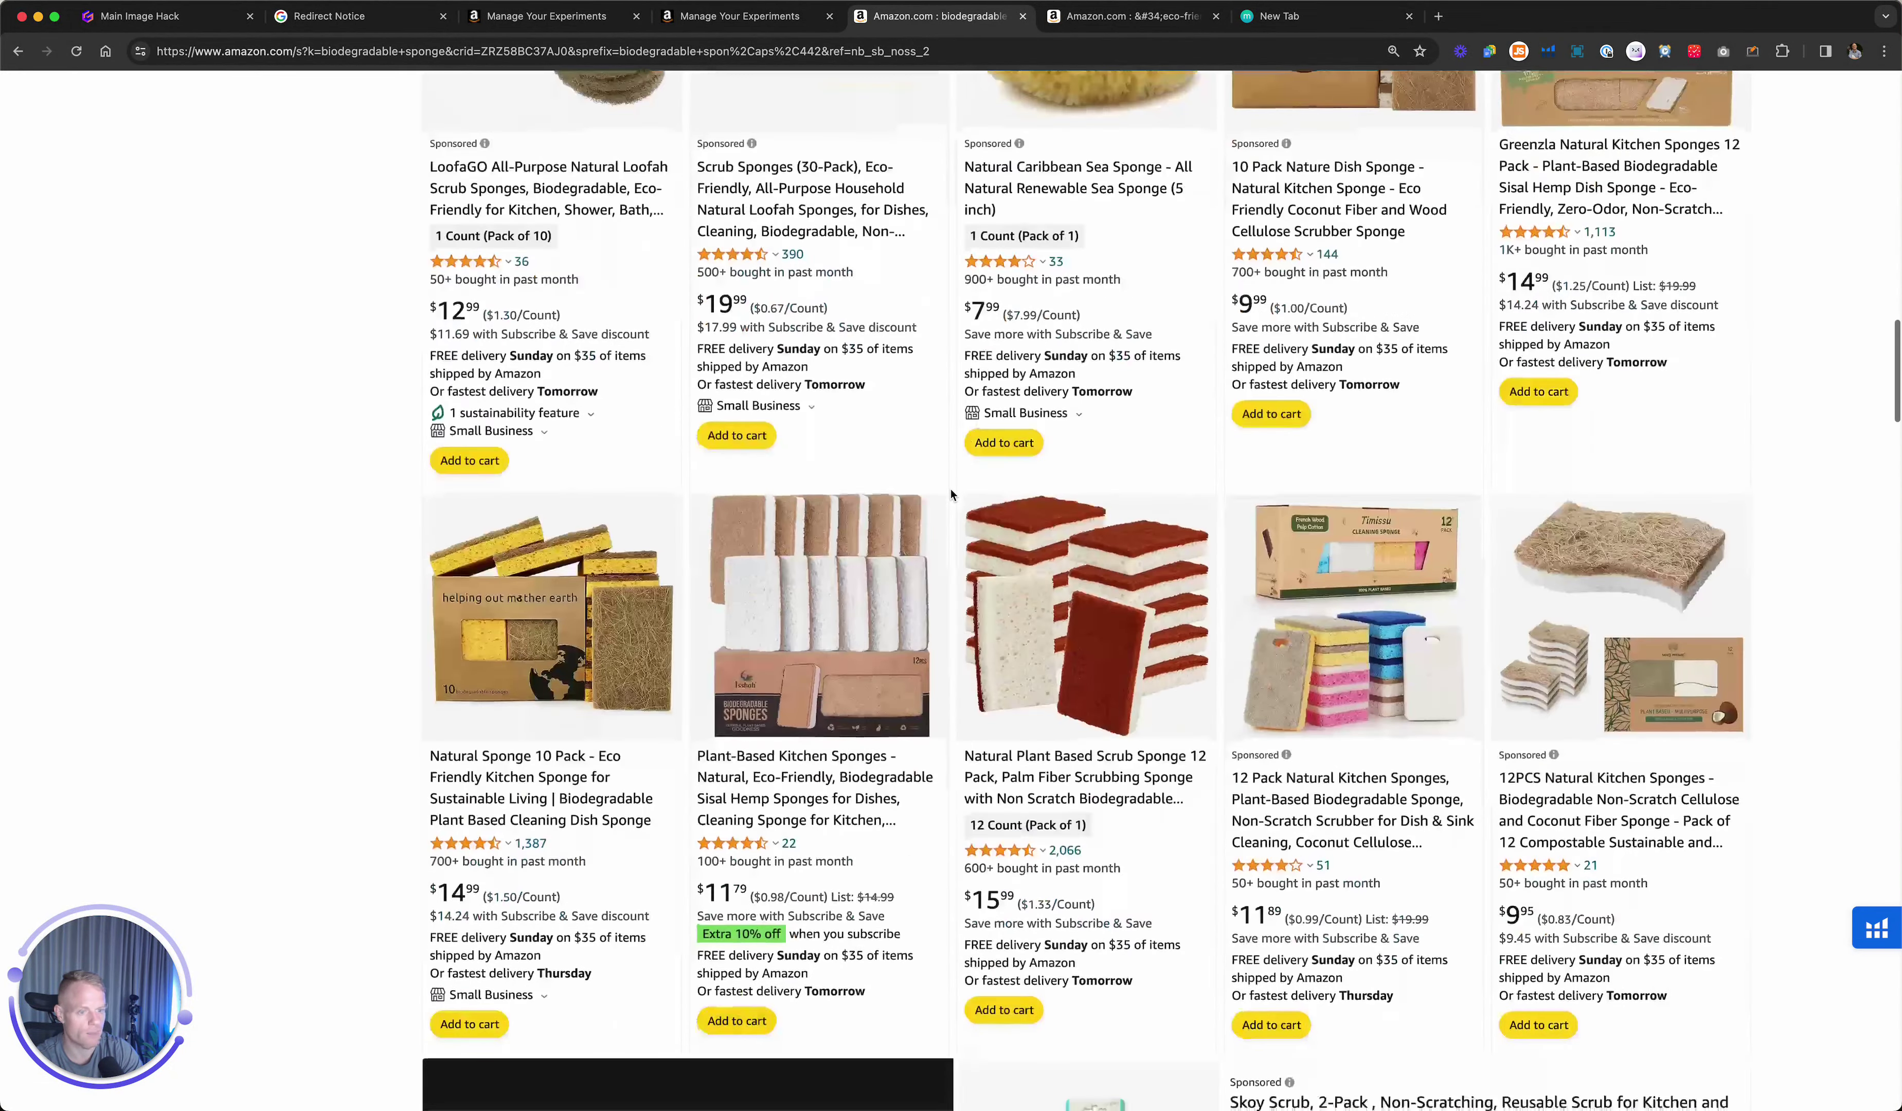
{"action": "scroll", "coordinate": [951, 494], "scroll_direction": "down", "scroll_amount": 4}
{"action": "scroll", "coordinate": [1556, 491], "scroll_direction": "up", "scroll_amount": 5}
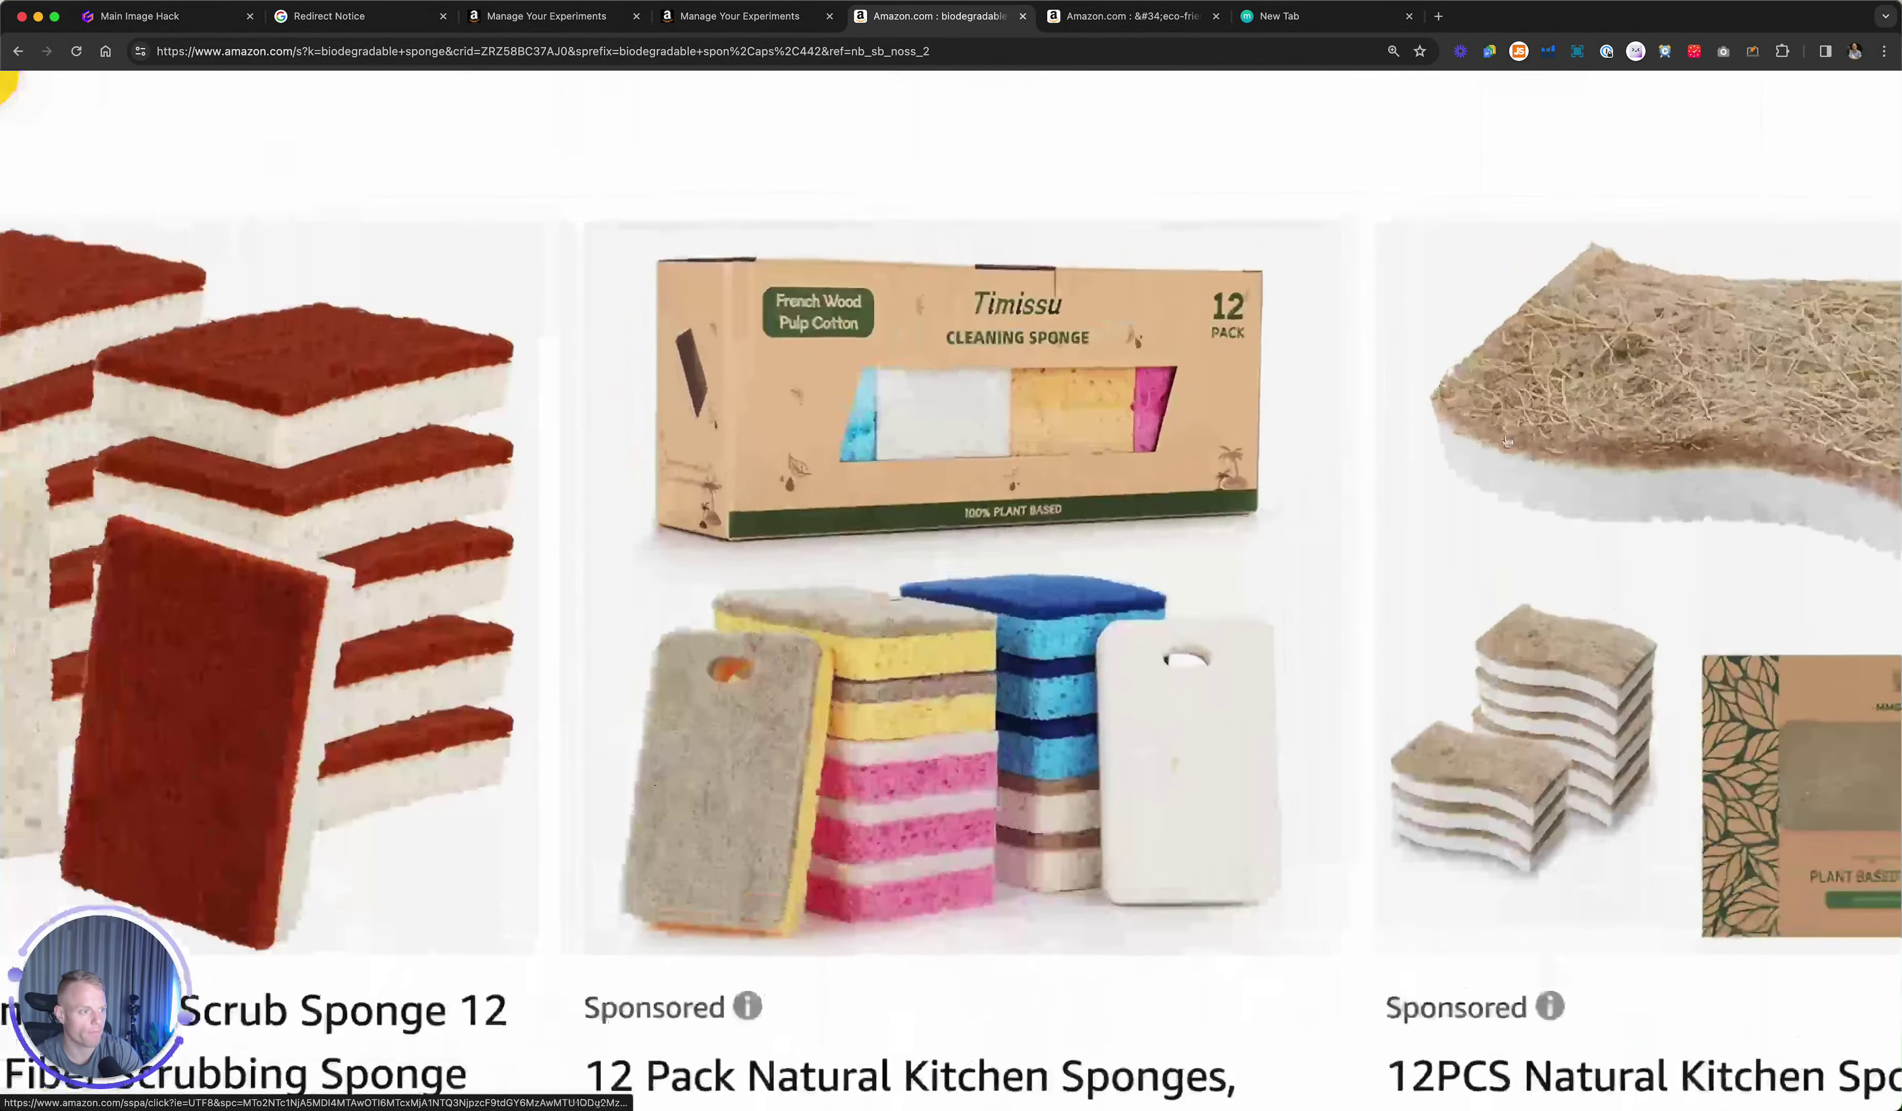
{"action": "scroll", "coordinate": [1556, 491], "scroll_direction": "down", "scroll_amount": 5}
{"action": "scroll", "coordinate": [1856, 540], "scroll_direction": "down", "scroll_amount": 8}
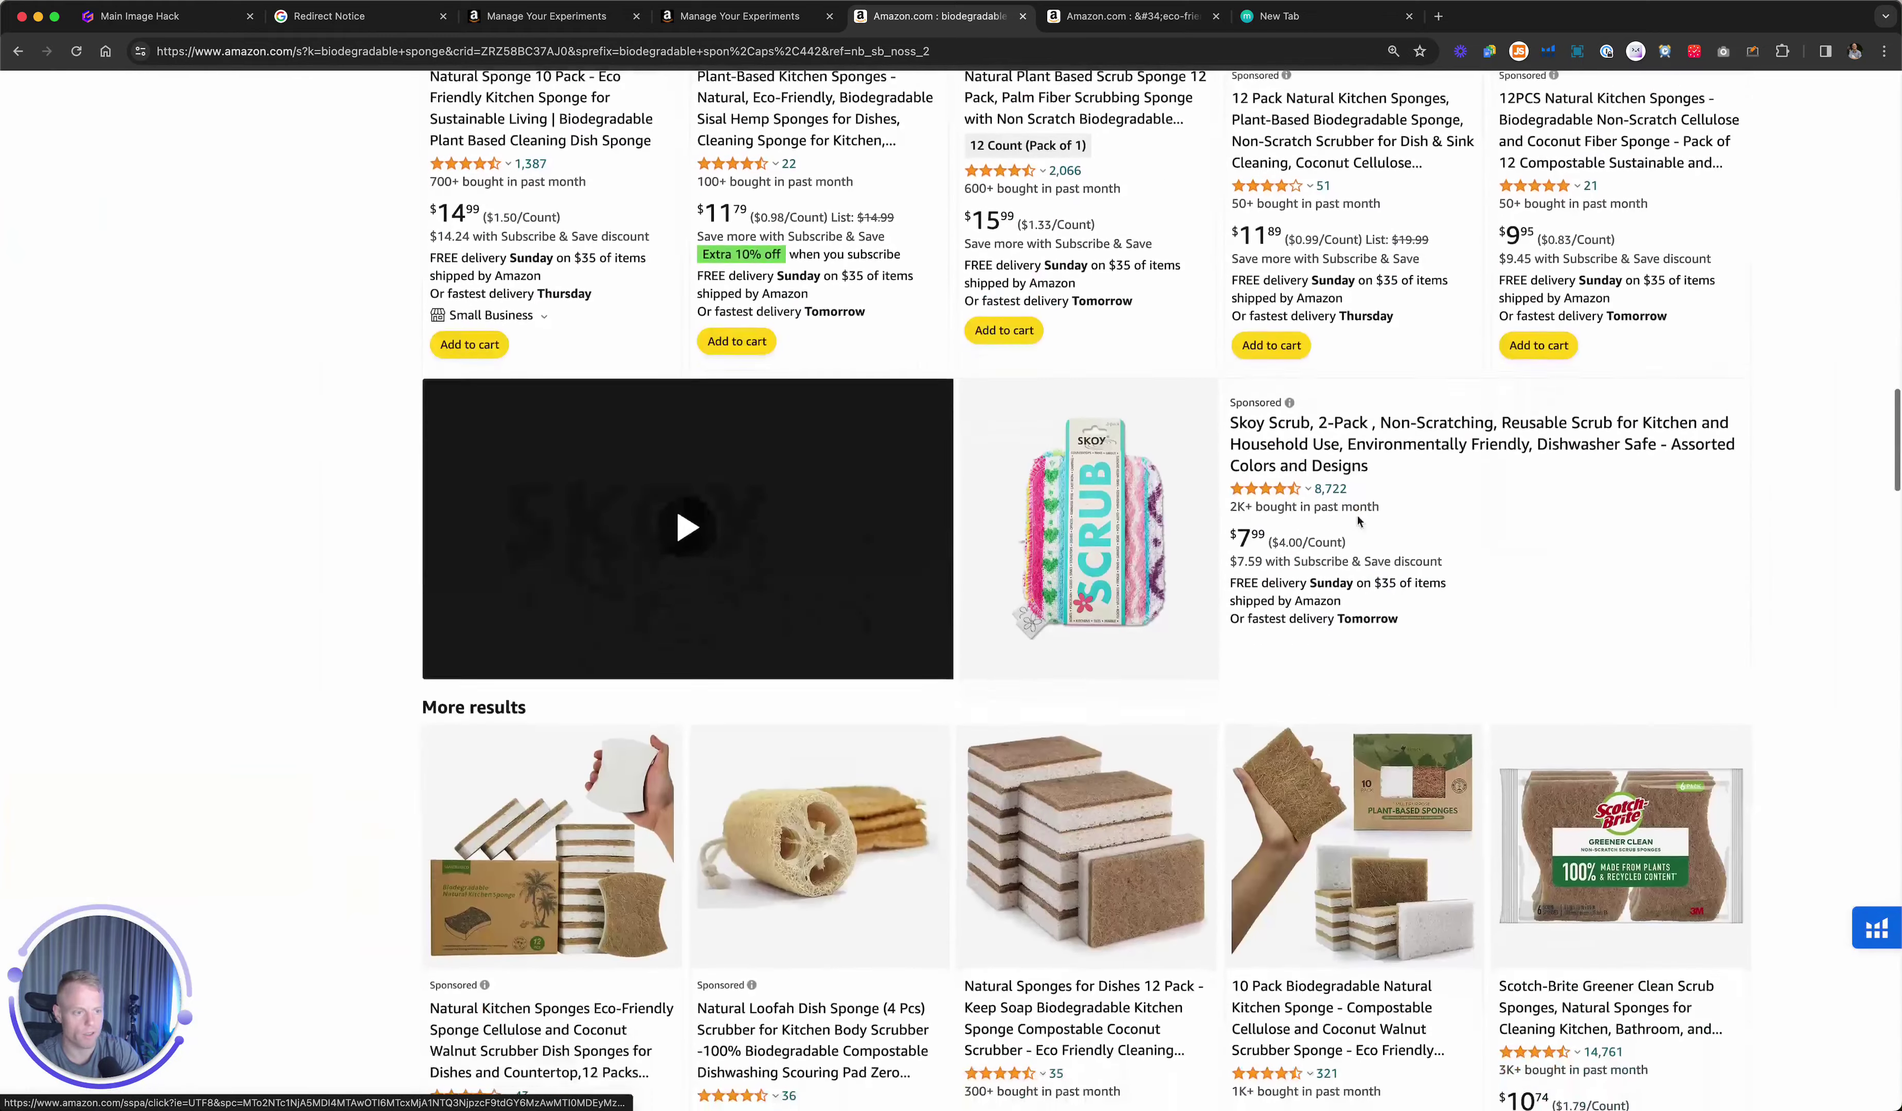
{"action": "scroll", "coordinate": [1856, 540], "scroll_direction": "down", "scroll_amount": 6}
{"action": "scroll", "coordinate": [1818, 531], "scroll_direction": "down", "scroll_amount": 4}
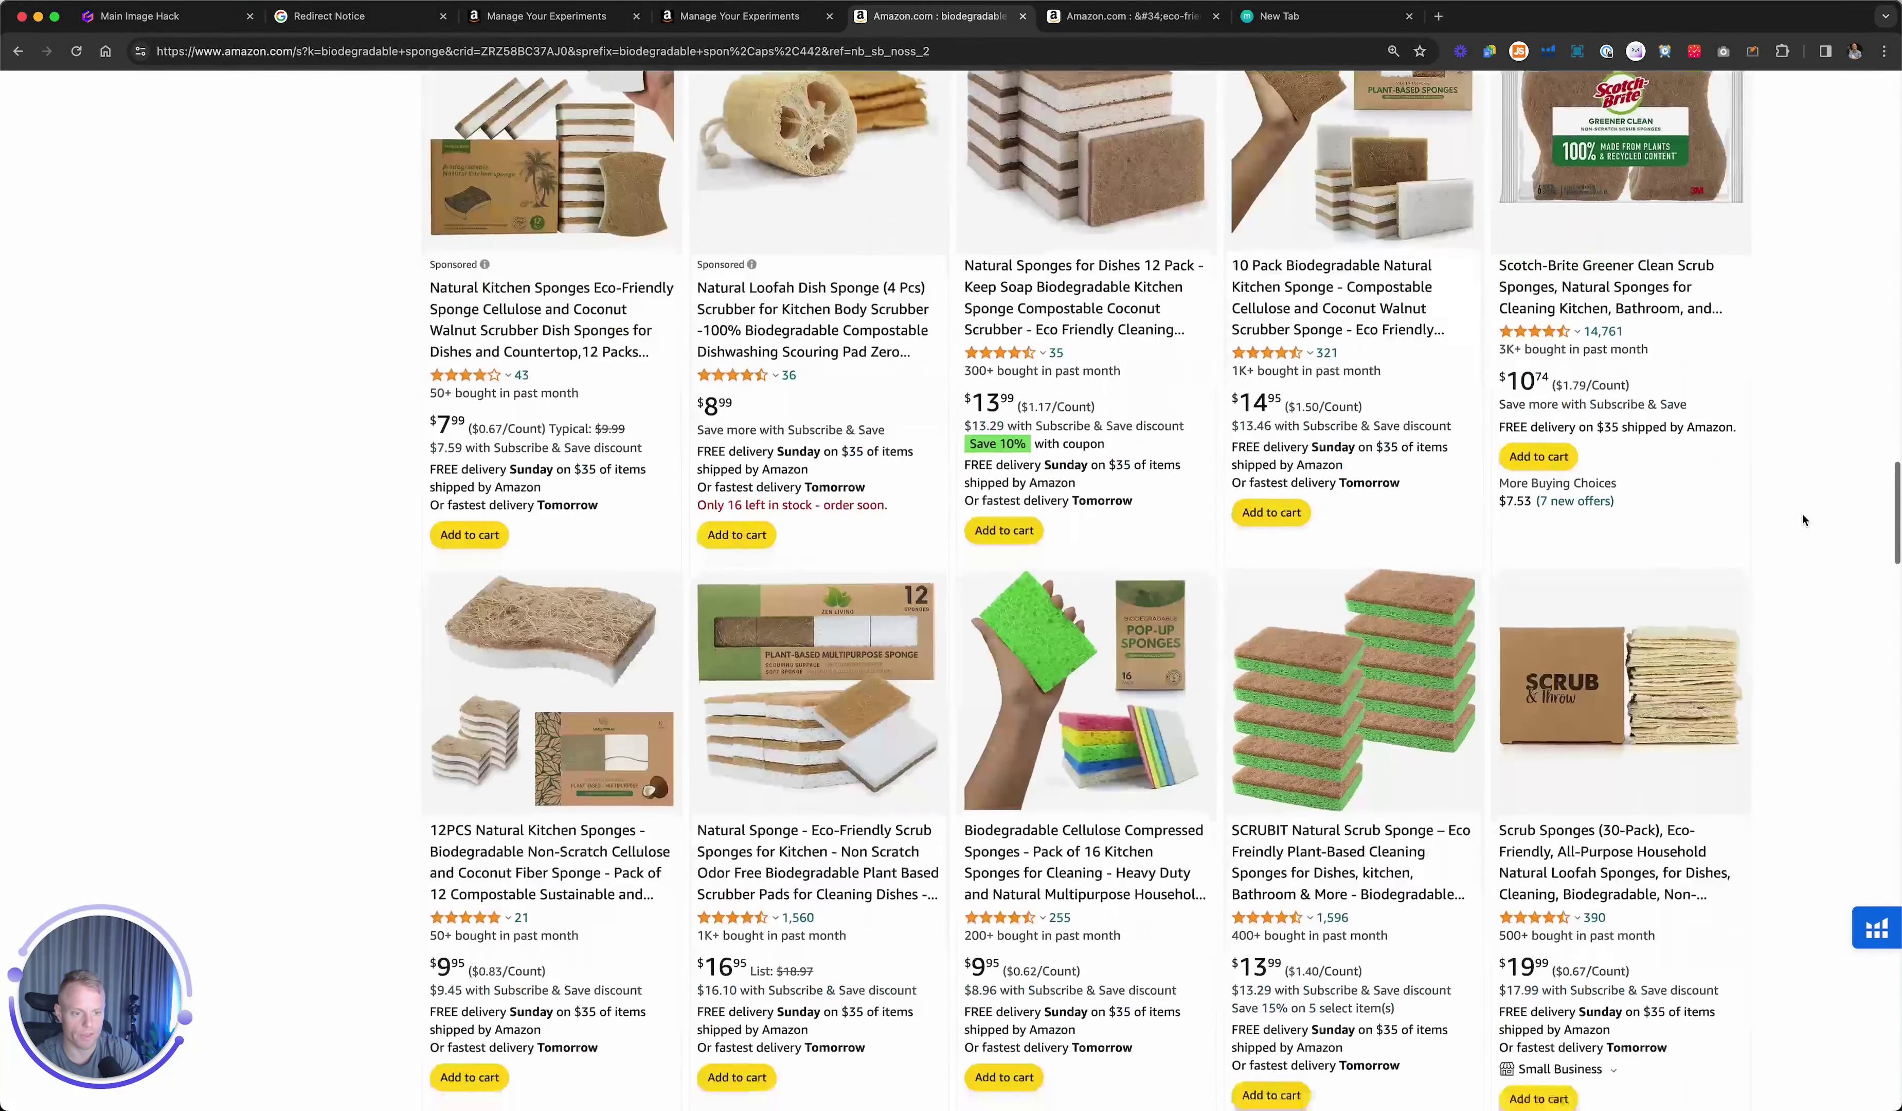
{"action": "scroll", "coordinate": [1786, 524], "scroll_direction": "down", "scroll_amount": 12}
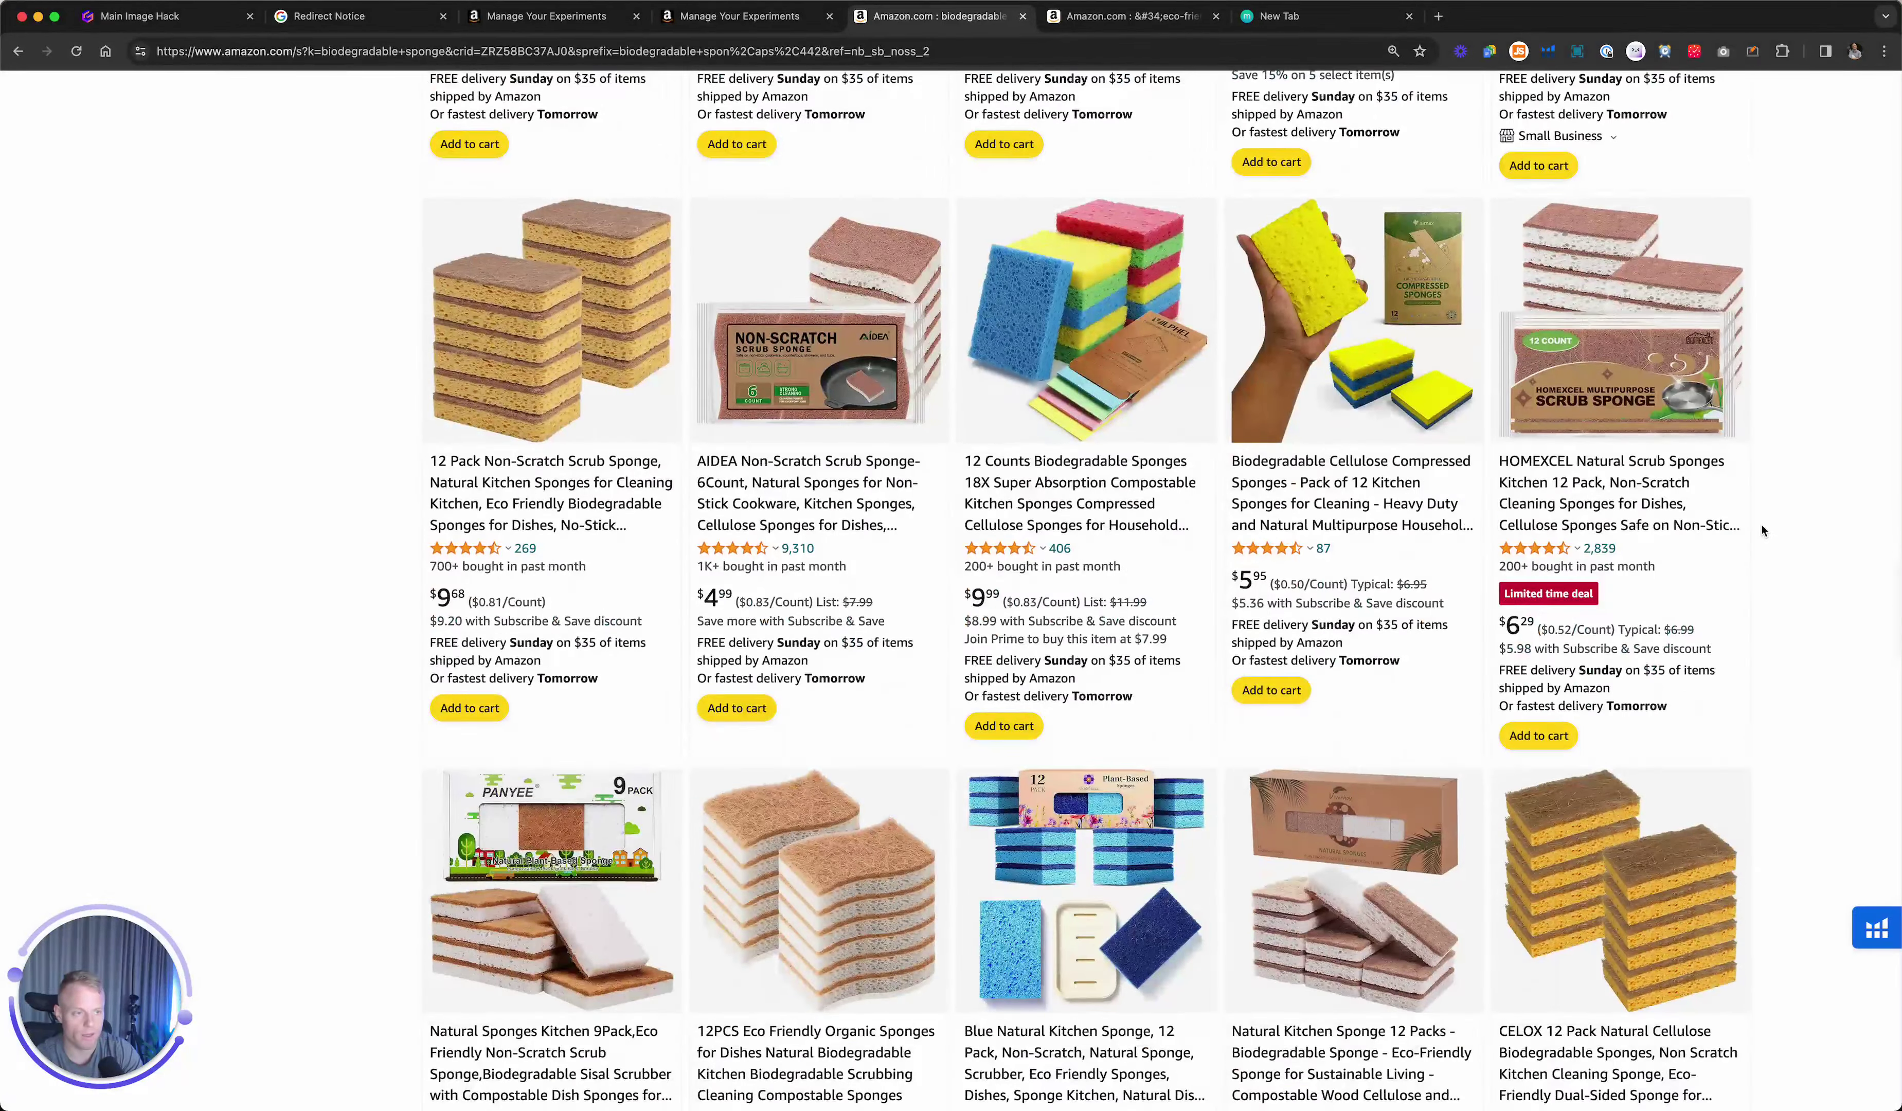
{"action": "scroll", "coordinate": [1781, 526], "scroll_direction": "down", "scroll_amount": 2}
{"action": "scroll", "coordinate": [1762, 531], "scroll_direction": "up", "scroll_amount": 20}
{"action": "scroll", "coordinate": [1762, 530], "scroll_direction": "down", "scroll_amount": 10}
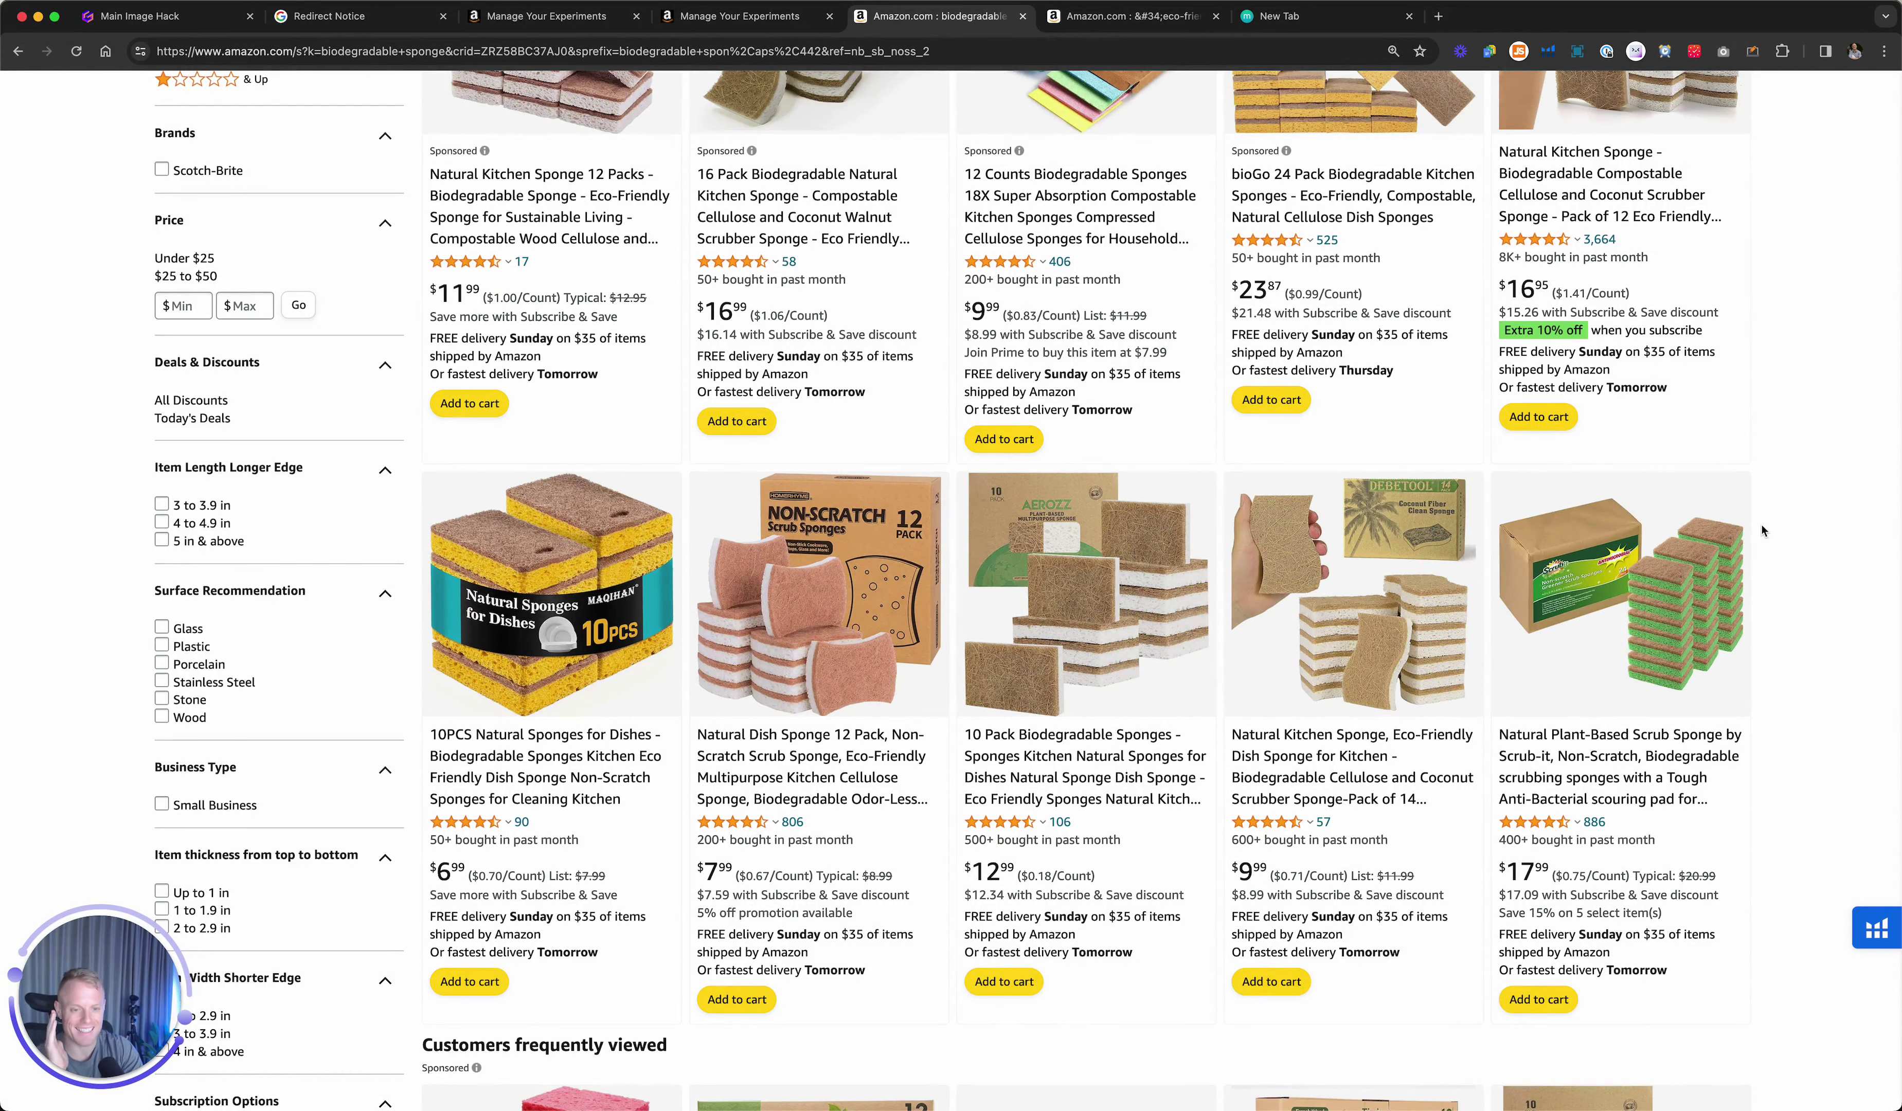
{"action": "scroll", "coordinate": [1763, 530], "scroll_direction": "up", "scroll_amount": 10}
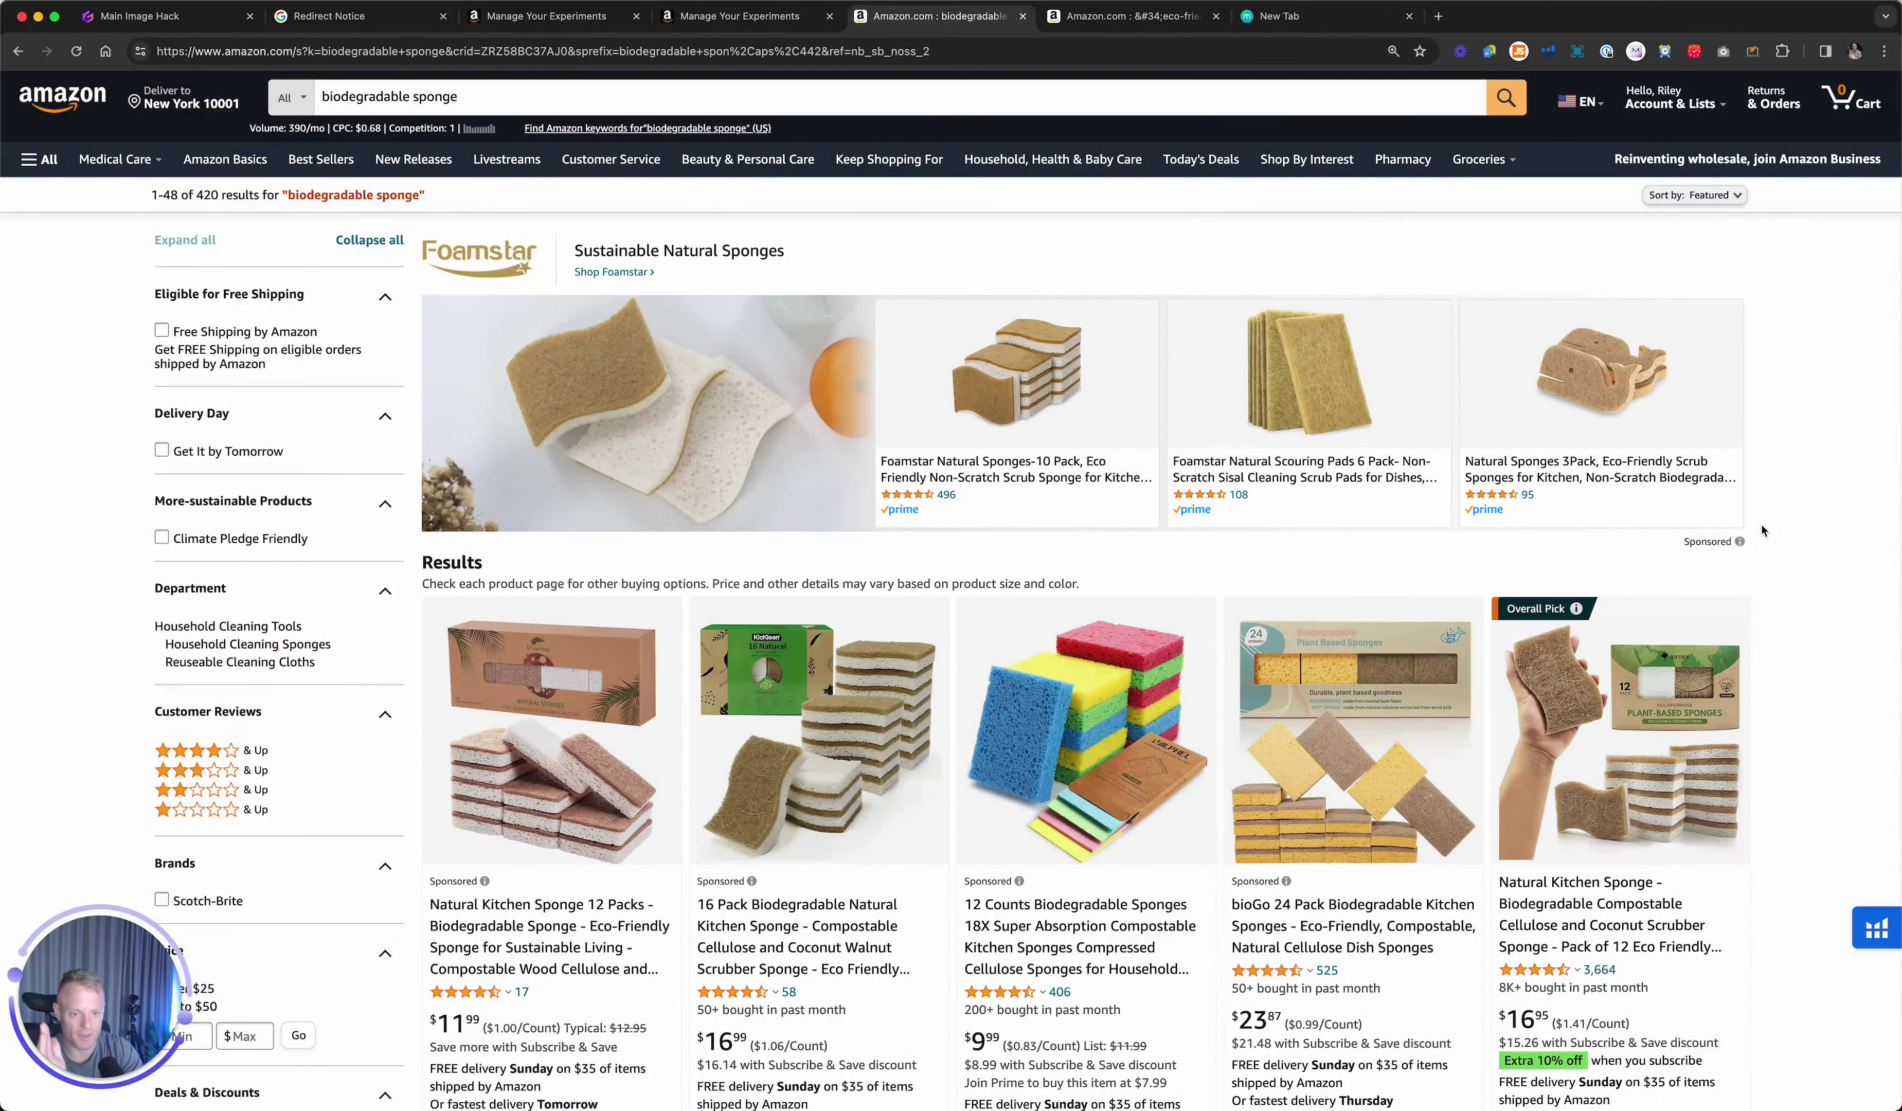
Scroll down through the sponge listing rows to the sponsored loofah and cellulose sponges, then back up.
{"action": "scroll", "coordinate": [1763, 530], "scroll_direction": "down", "scroll_amount": 1}
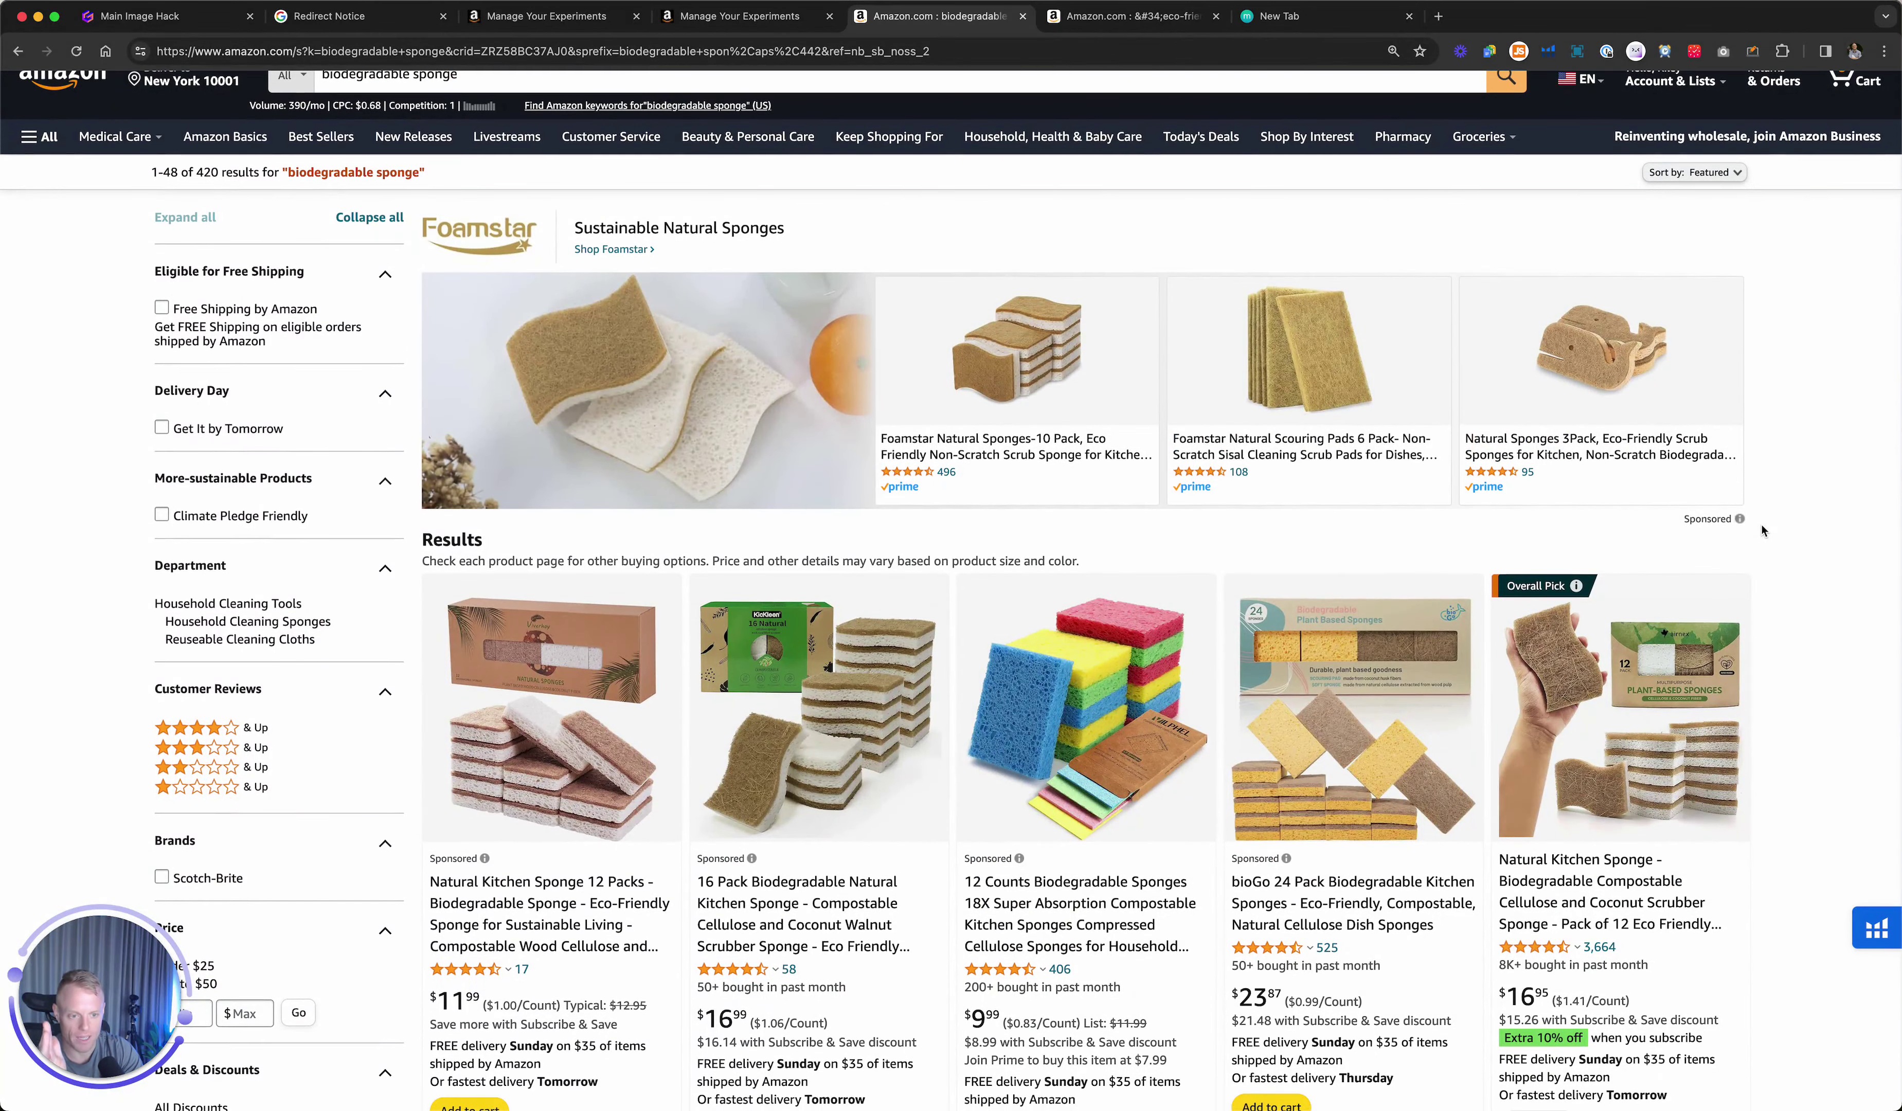
{"action": "scroll", "coordinate": [1763, 530], "scroll_direction": "down", "scroll_amount": 15}
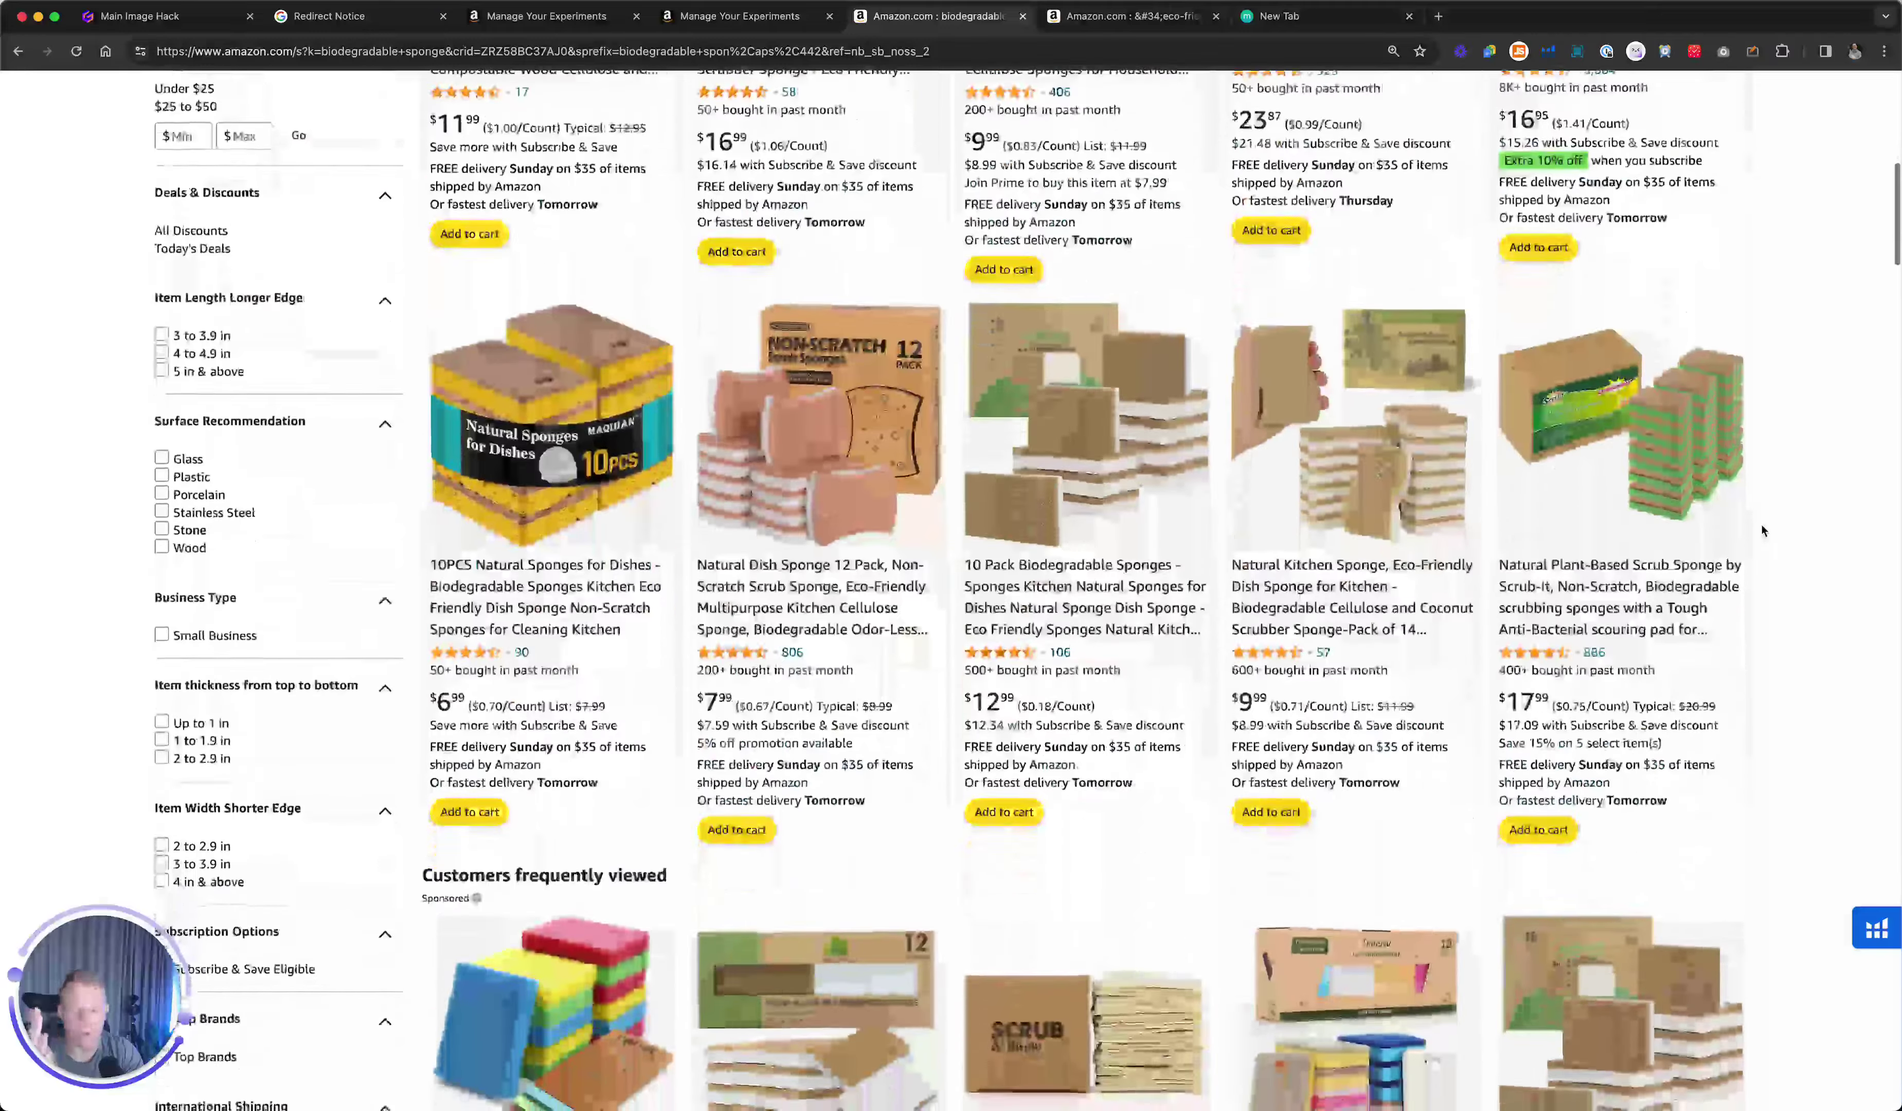
{"action": "scroll", "coordinate": [1763, 530], "scroll_direction": "down", "scroll_amount": 10}
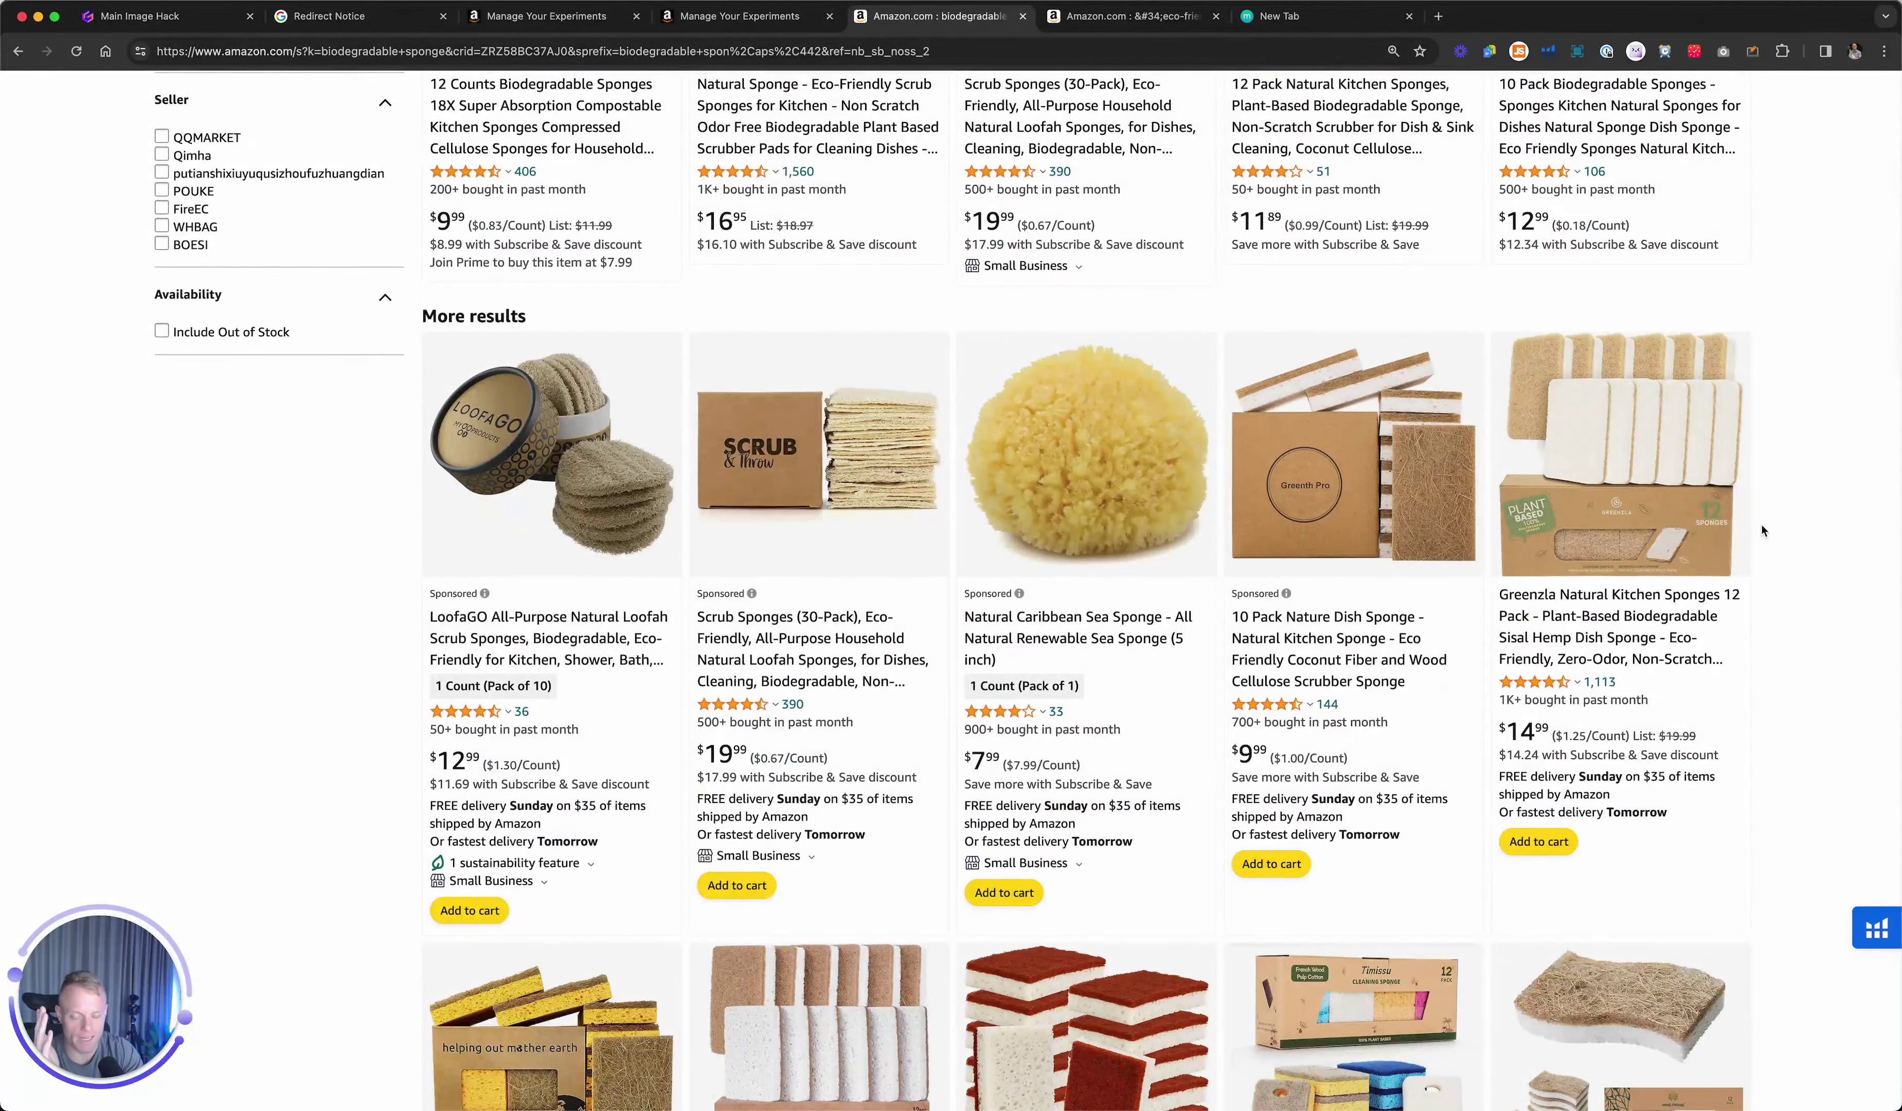
{"action": "scroll", "coordinate": [1763, 529], "scroll_direction": "down", "scroll_amount": 20}
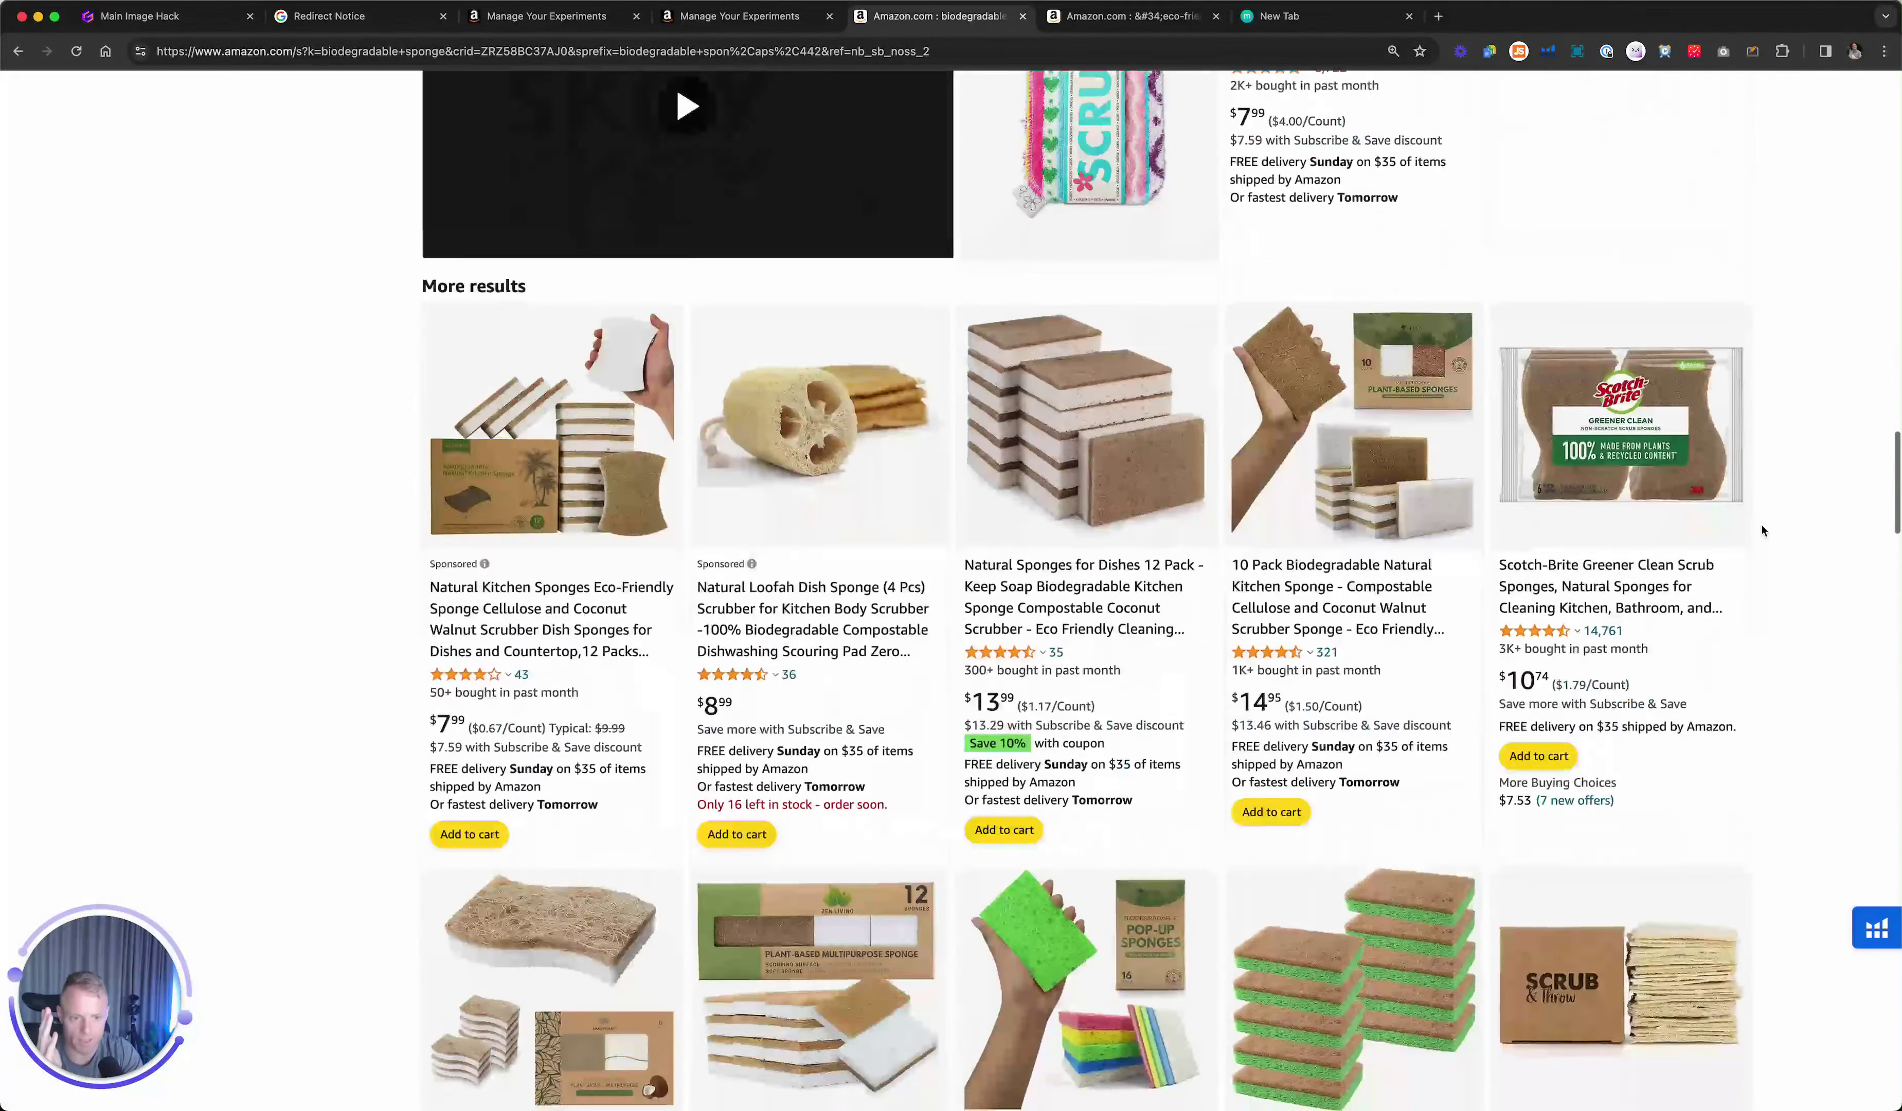
{"action": "scroll", "coordinate": [1763, 530], "scroll_direction": "down", "scroll_amount": 7}
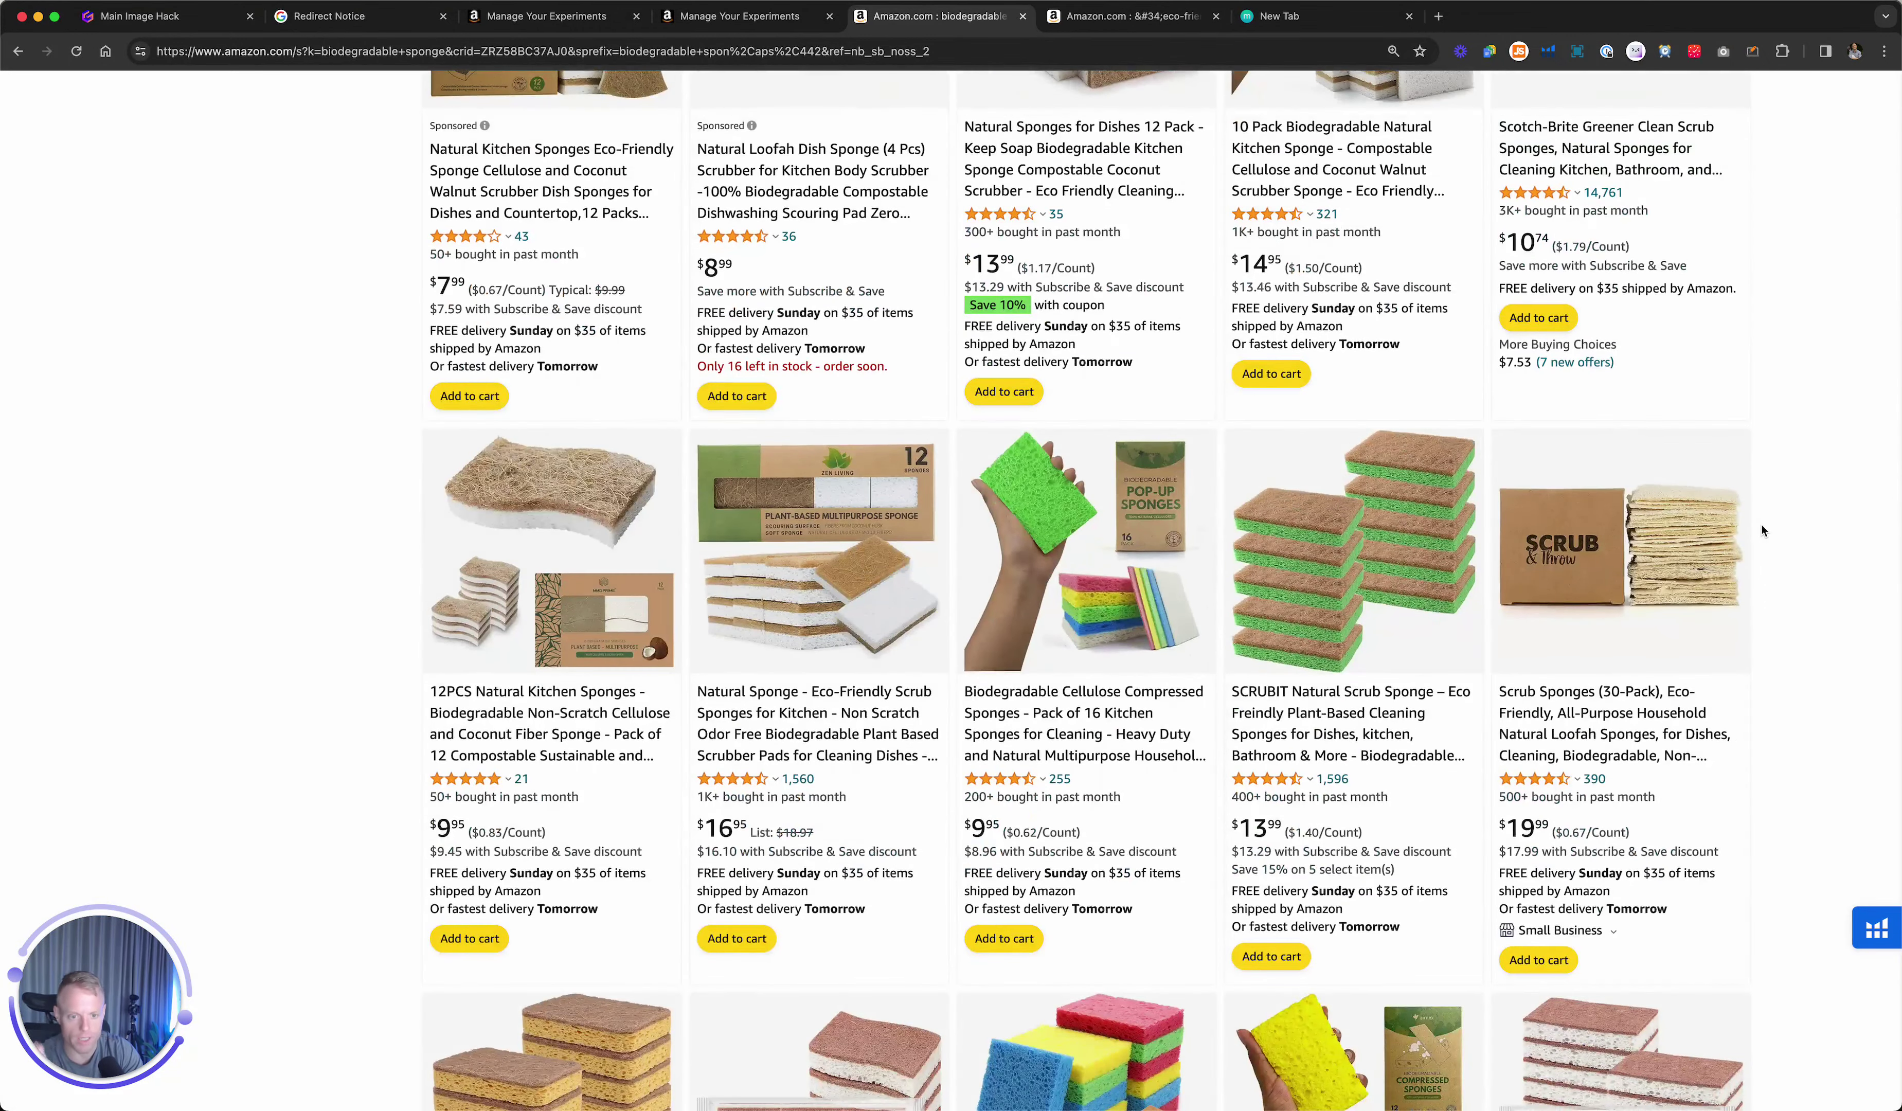
{"action": "scroll", "coordinate": [1762, 530], "scroll_direction": "down", "scroll_amount": 6}
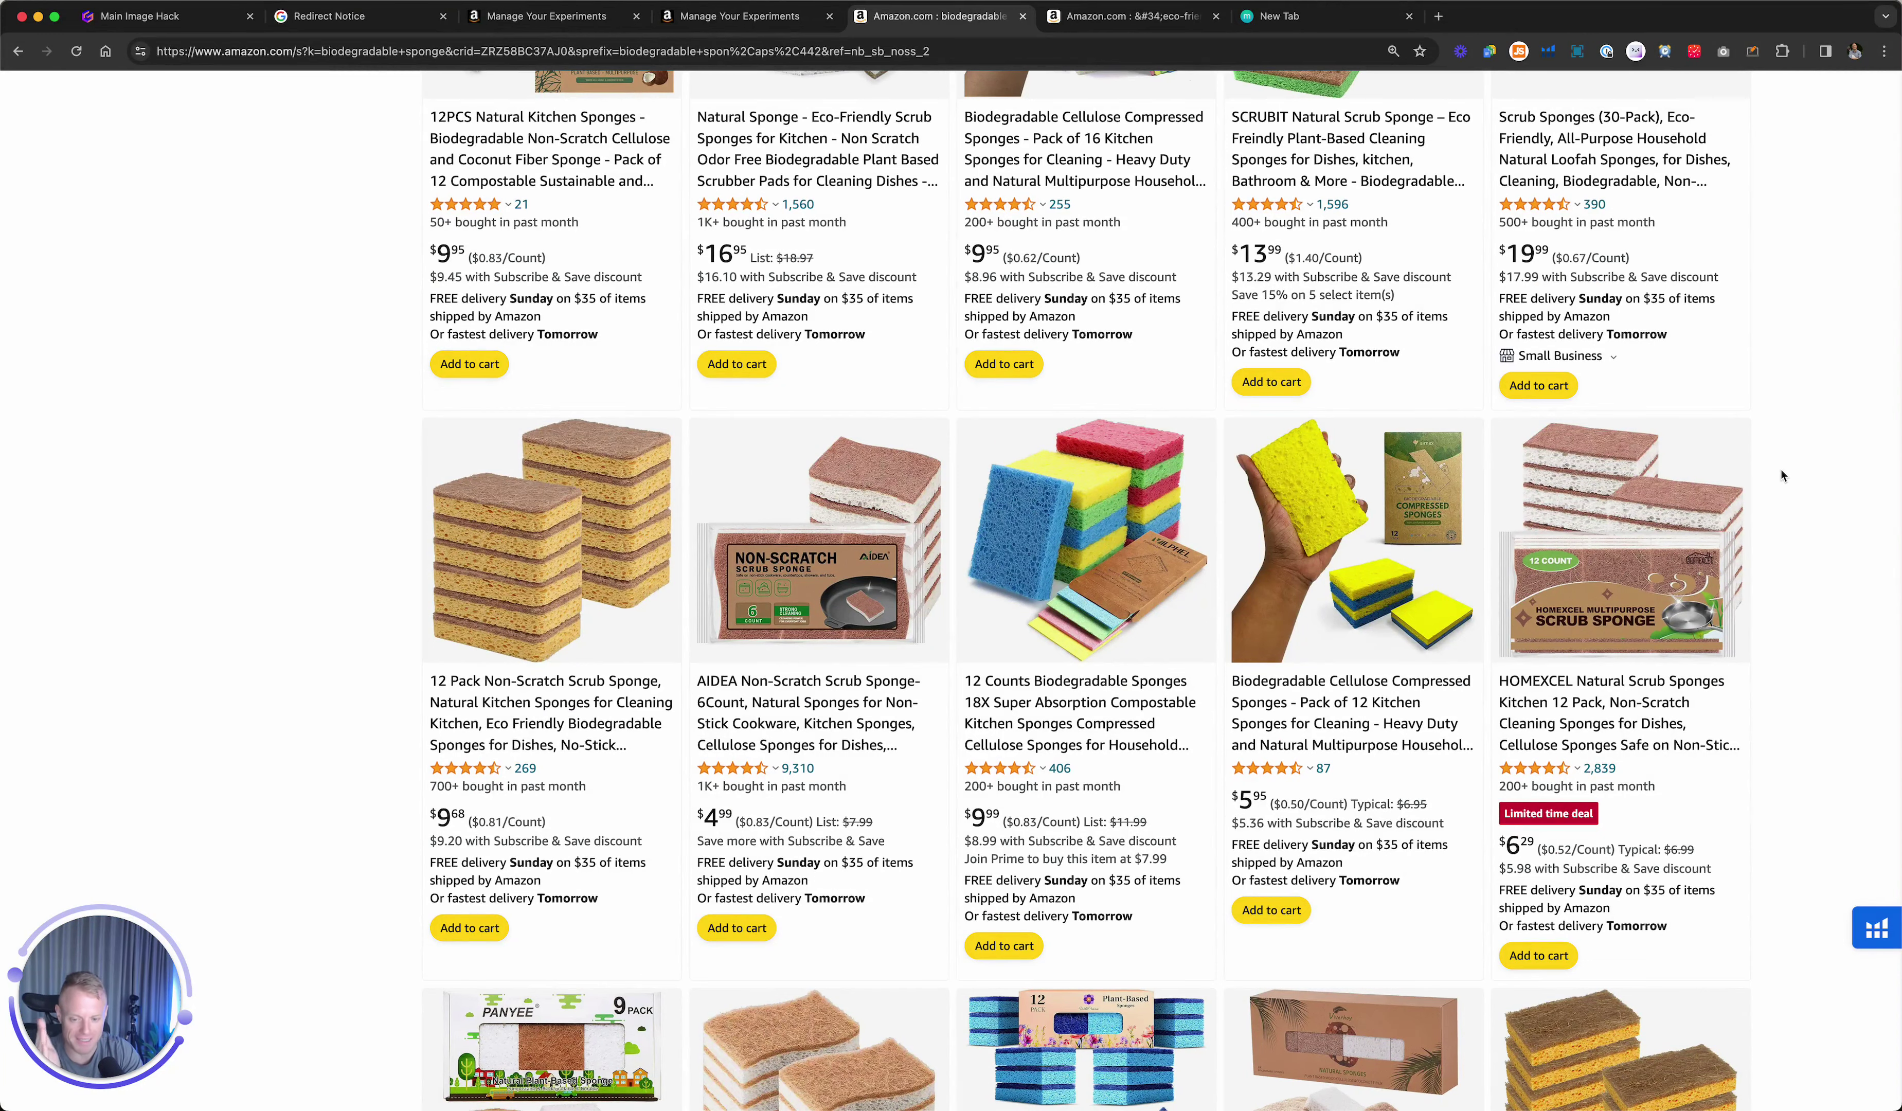
{"action": "scroll", "coordinate": [1774, 441], "scroll_direction": "down", "scroll_amount": 7}
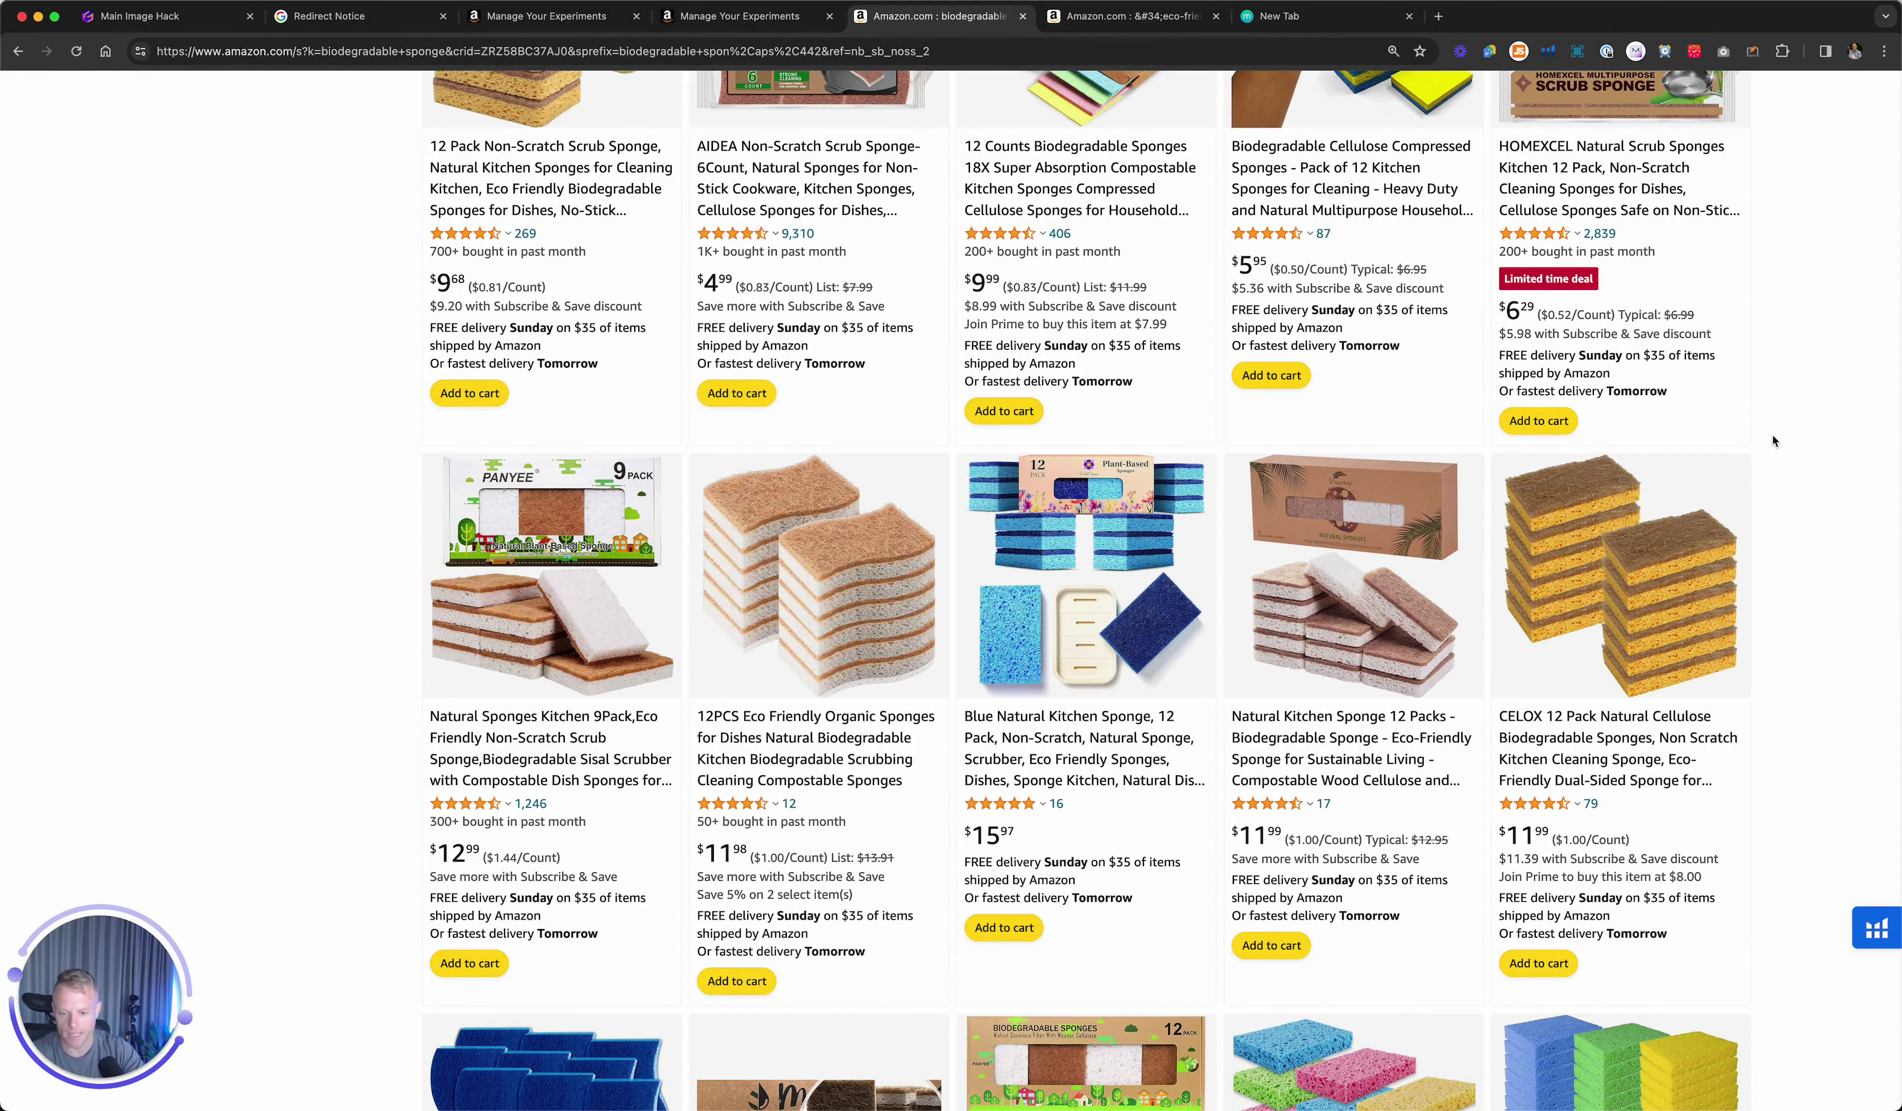
{"action": "scroll", "coordinate": [1773, 441], "scroll_direction": "down", "scroll_amount": 9}
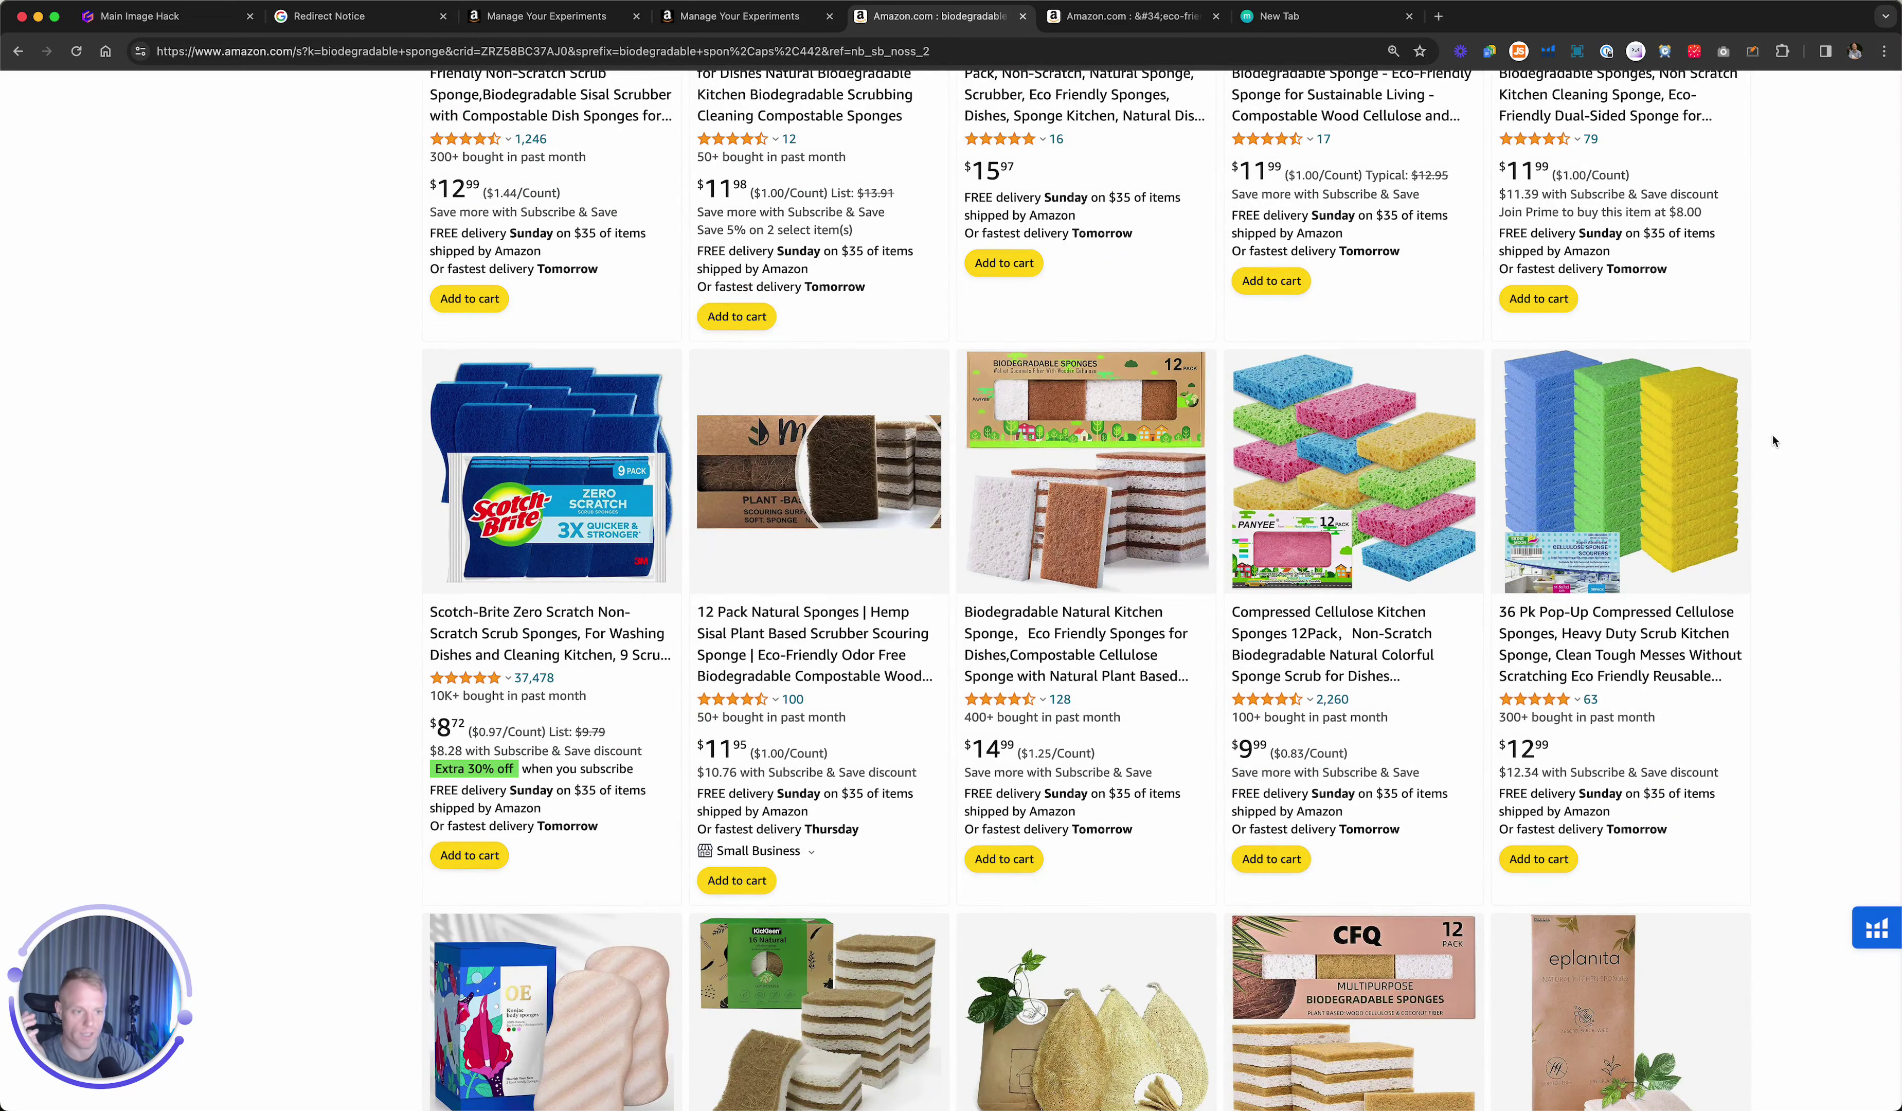
{"action": "scroll", "coordinate": [1773, 441], "scroll_direction": "down", "scroll_amount": 10}
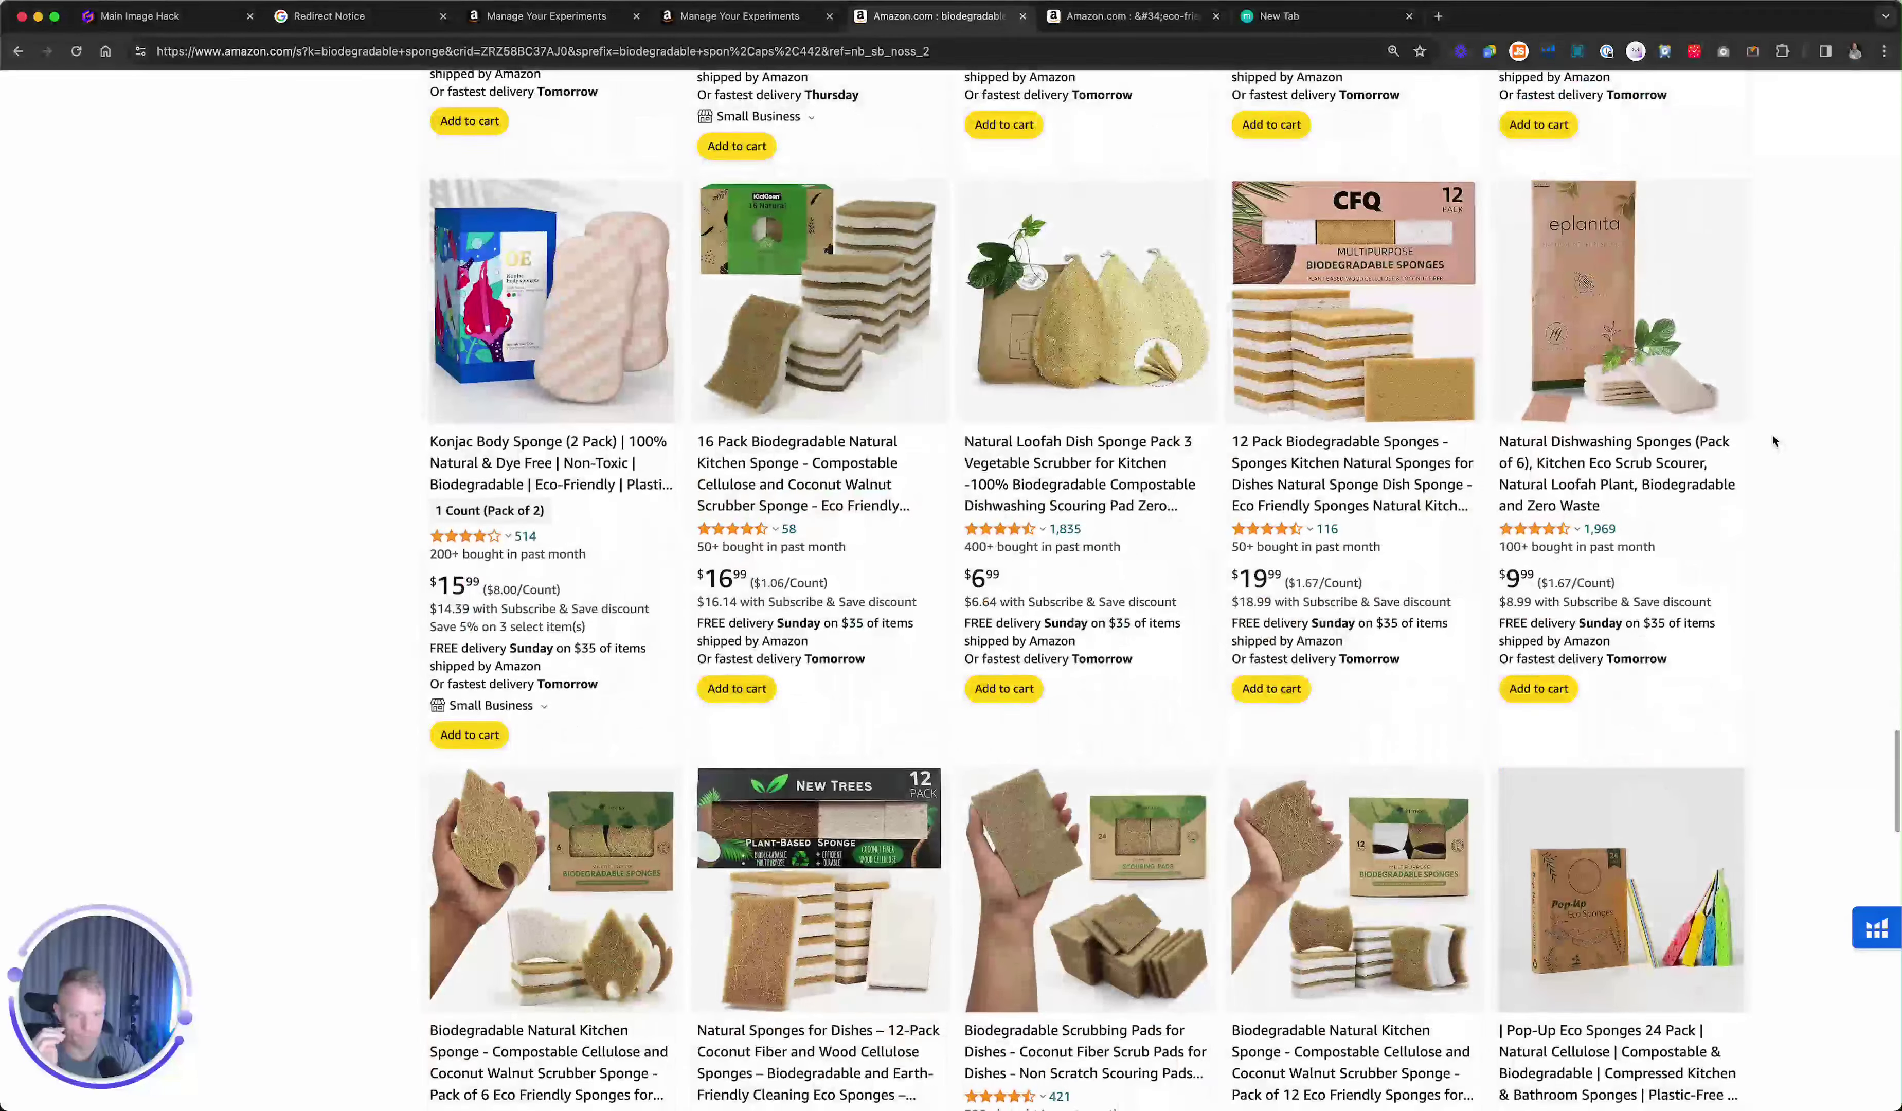
{"action": "scroll", "coordinate": [1773, 441], "scroll_direction": "down", "scroll_amount": 8}
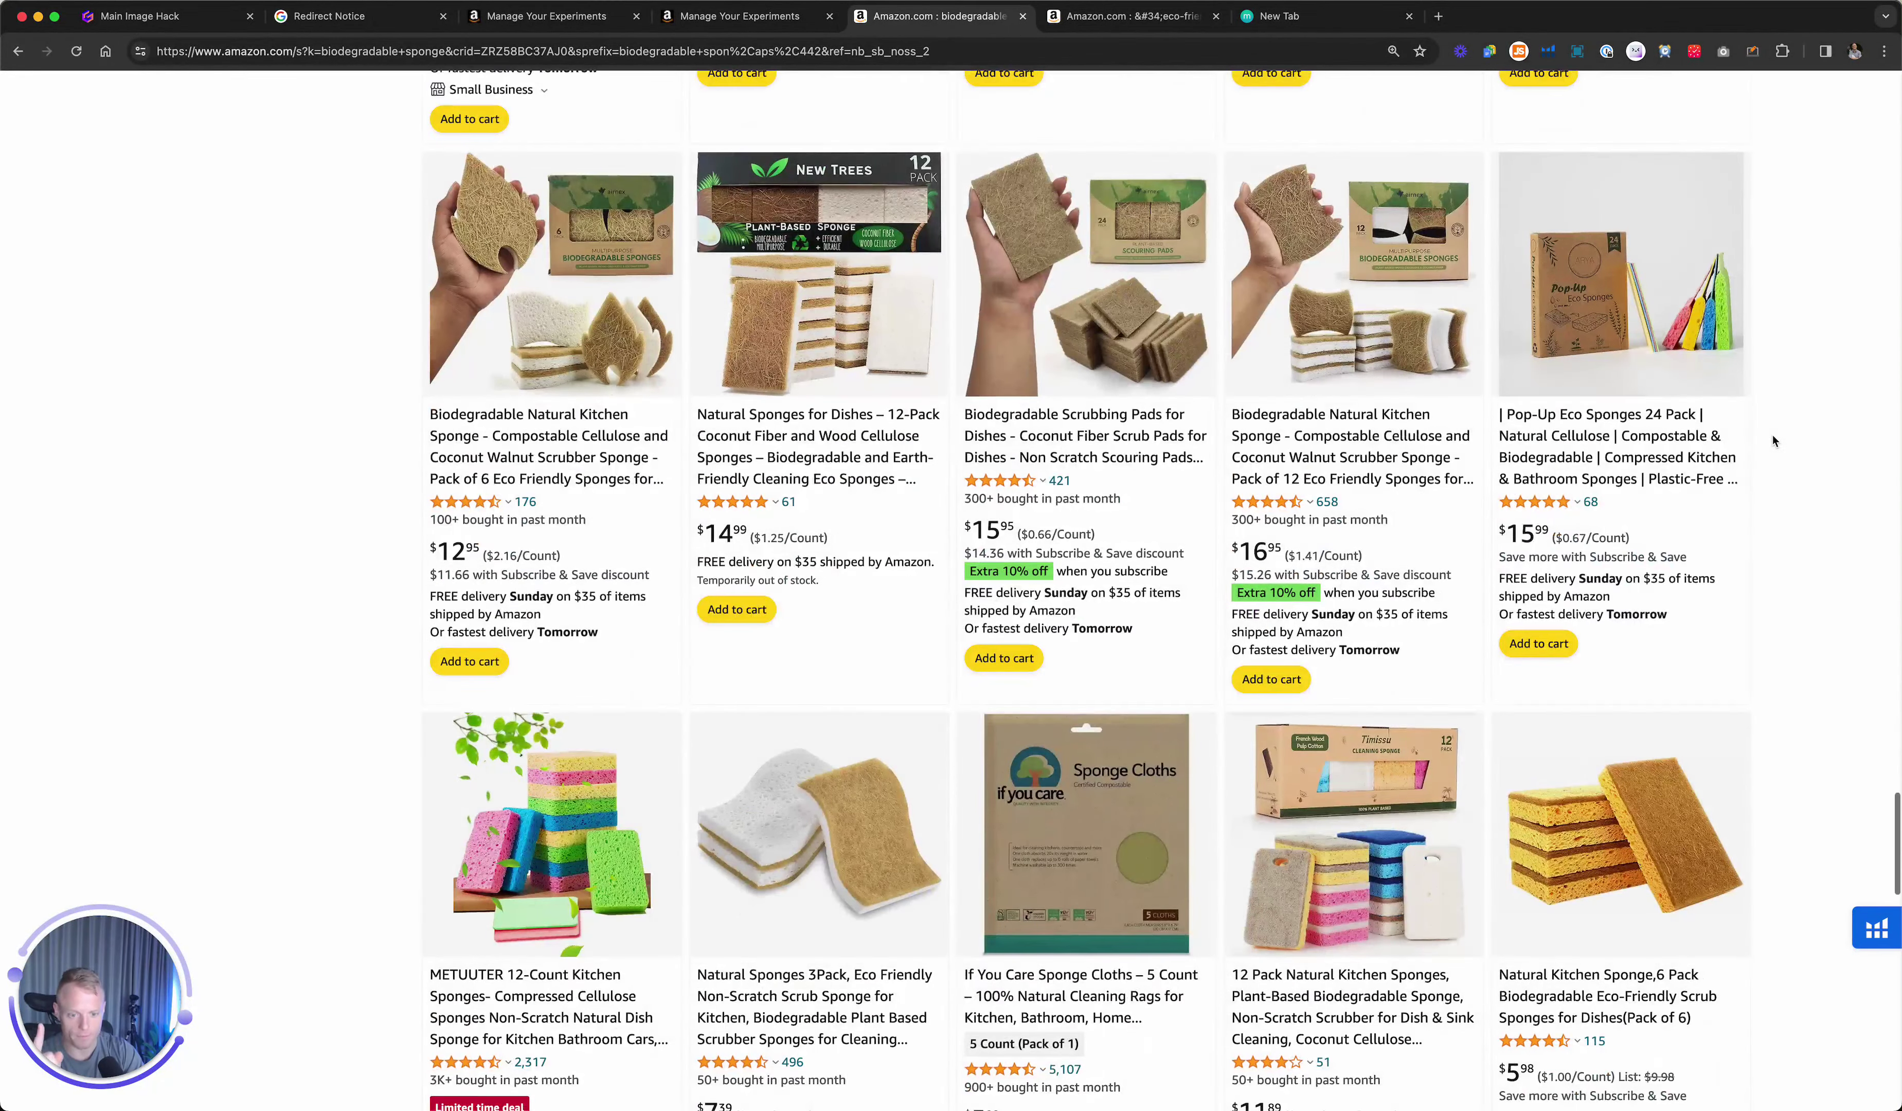
{"action": "scroll", "coordinate": [1773, 441], "scroll_direction": "down", "scroll_amount": 5}
{"action": "scroll", "coordinate": [1773, 440], "scroll_direction": "down", "scroll_amount": 9}
{"action": "scroll", "coordinate": [1773, 440], "scroll_direction": "up", "scroll_amount": 12}
{"action": "scroll", "coordinate": [1773, 441], "scroll_direction": "up", "scroll_amount": 3}
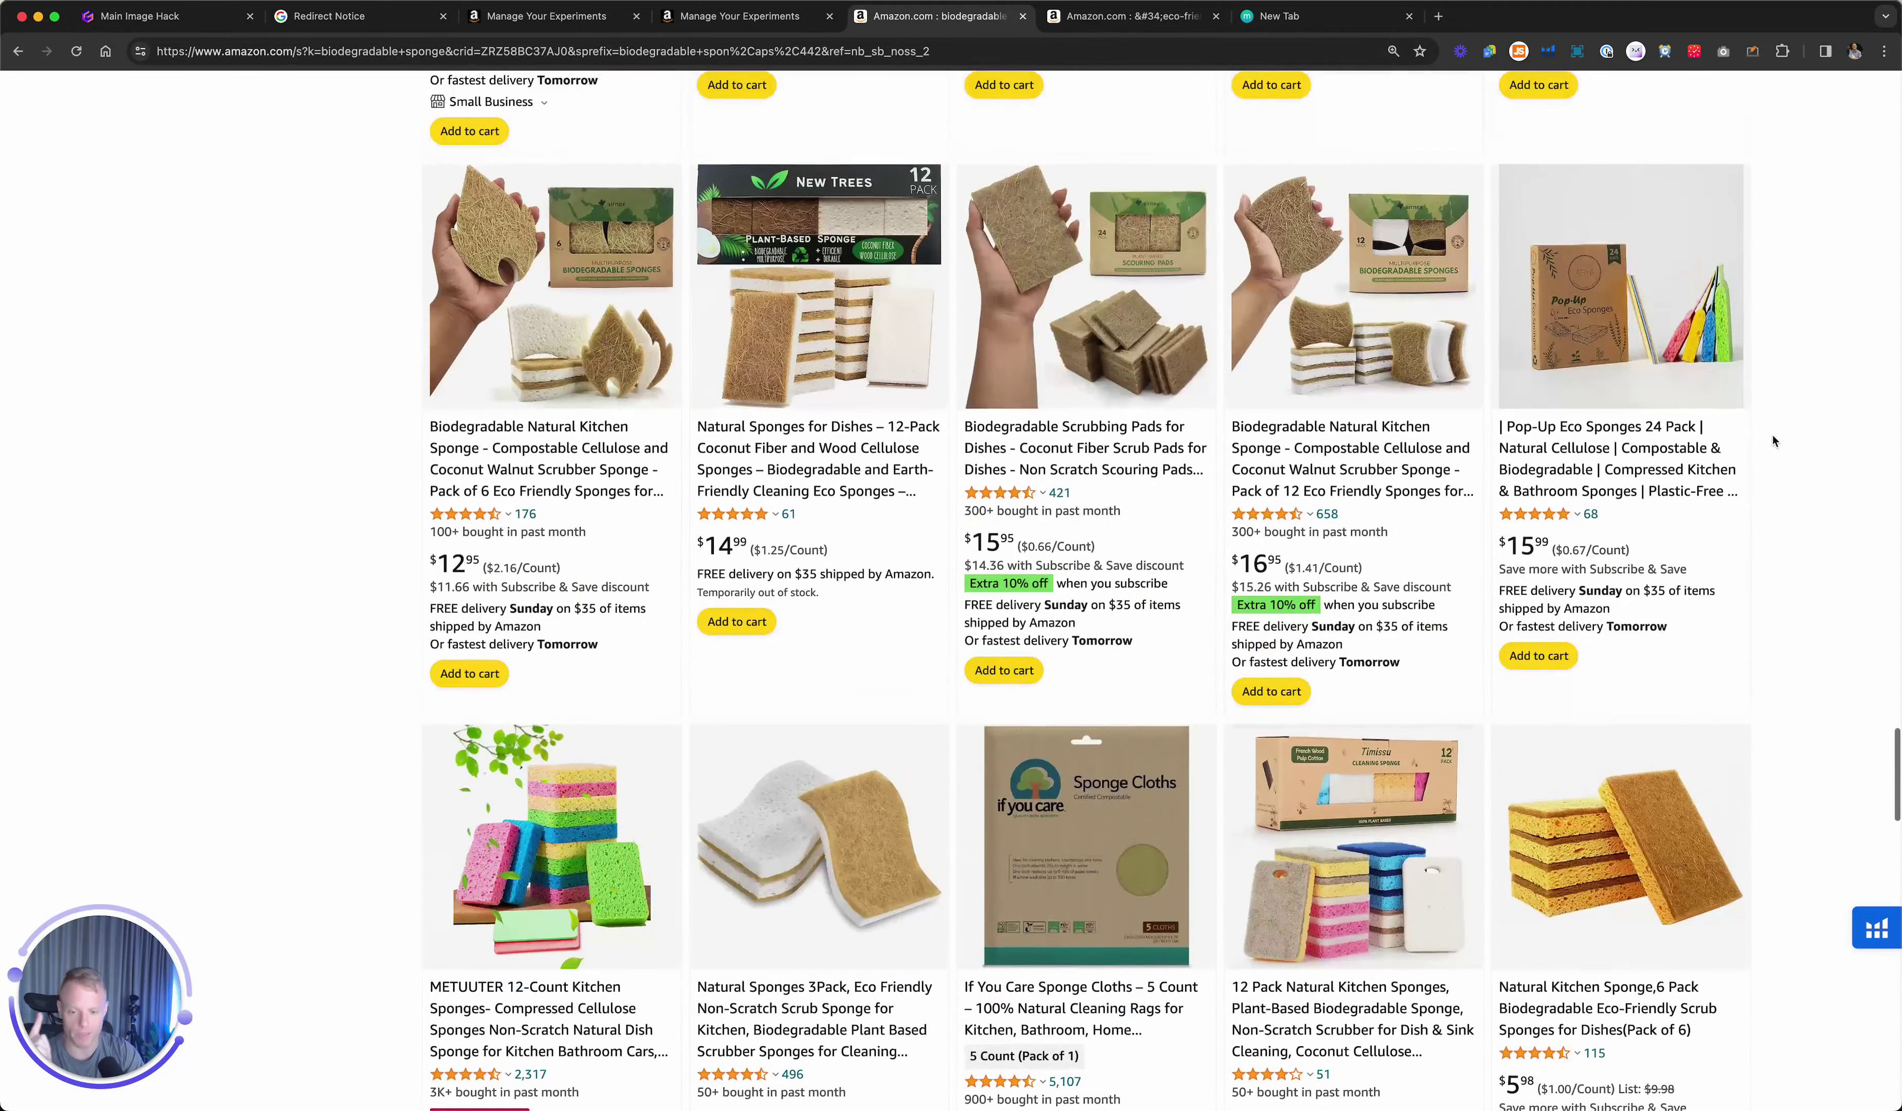
{"action": "scroll", "coordinate": [1773, 441], "scroll_direction": "up", "scroll_amount": 20}
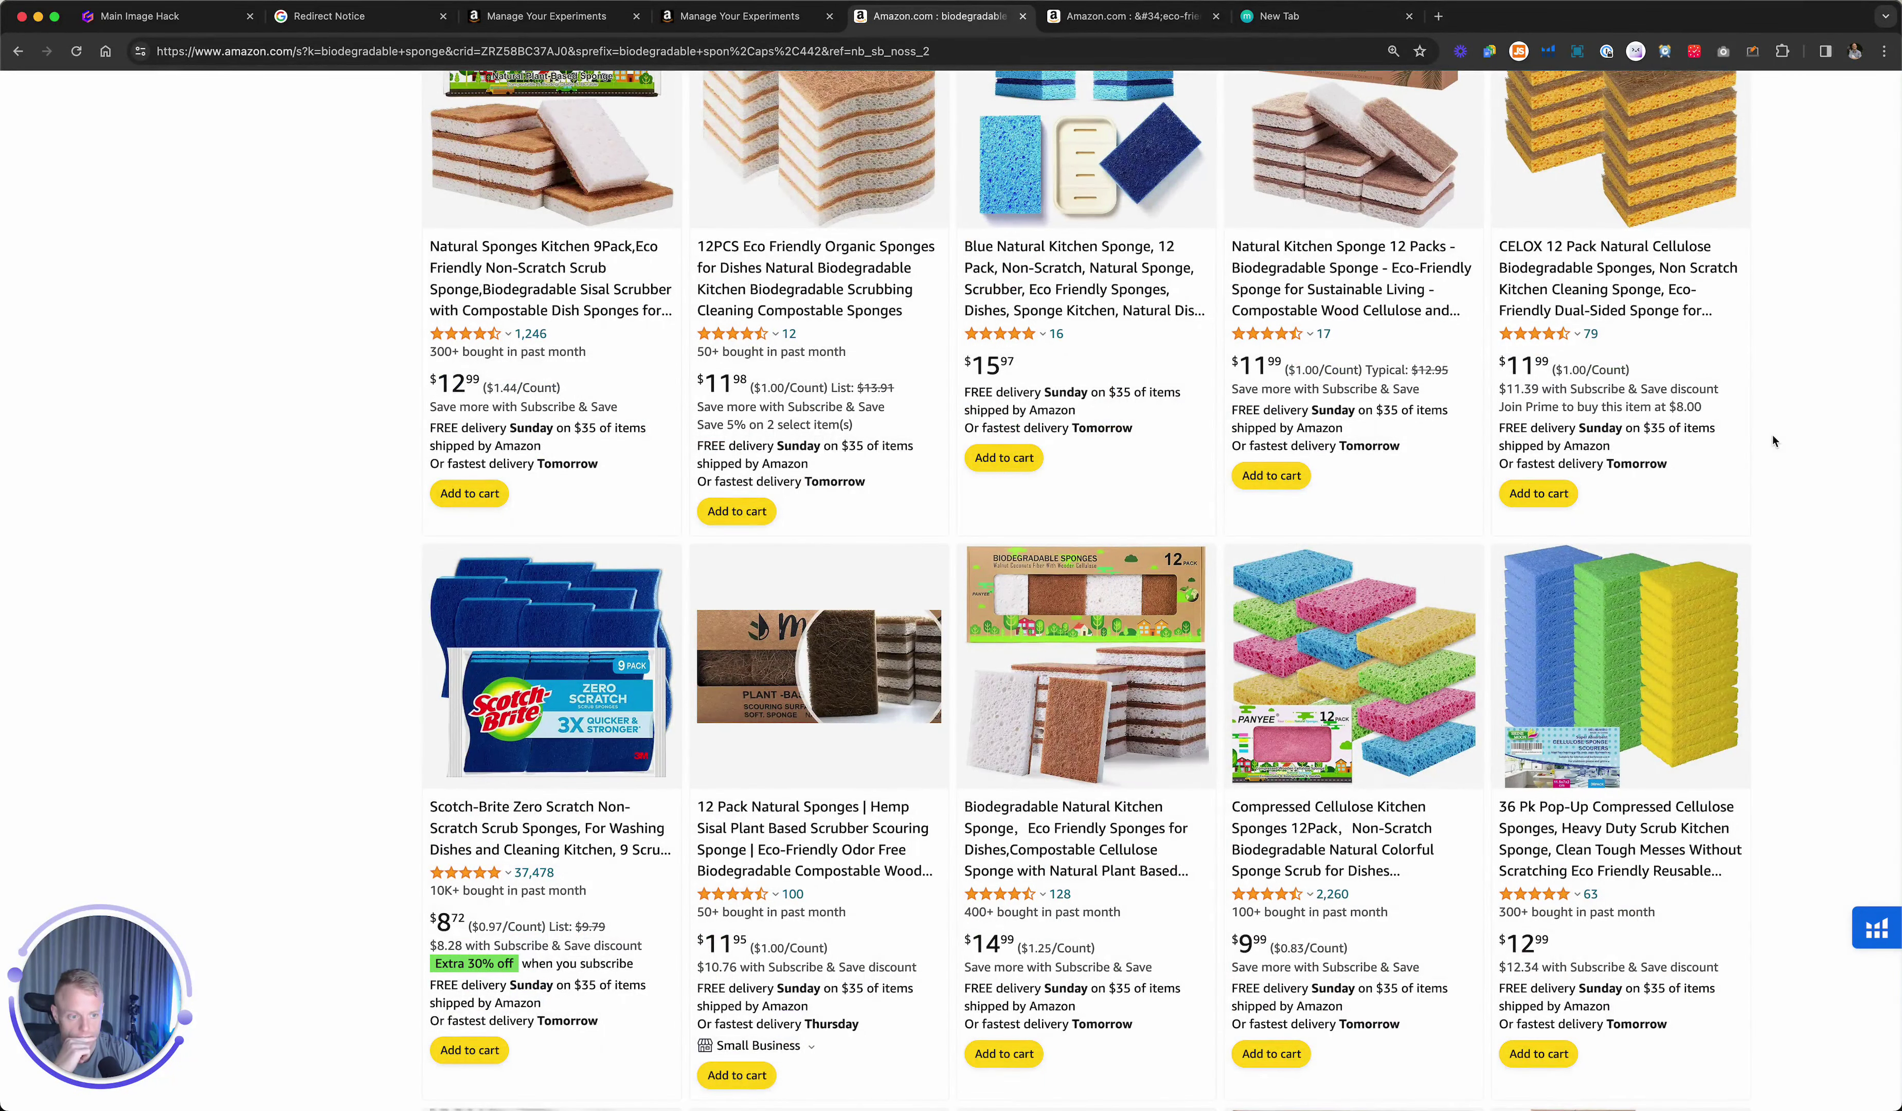
{"action": "scroll", "coordinate": [1773, 441], "scroll_direction": "up", "scroll_amount": 10}
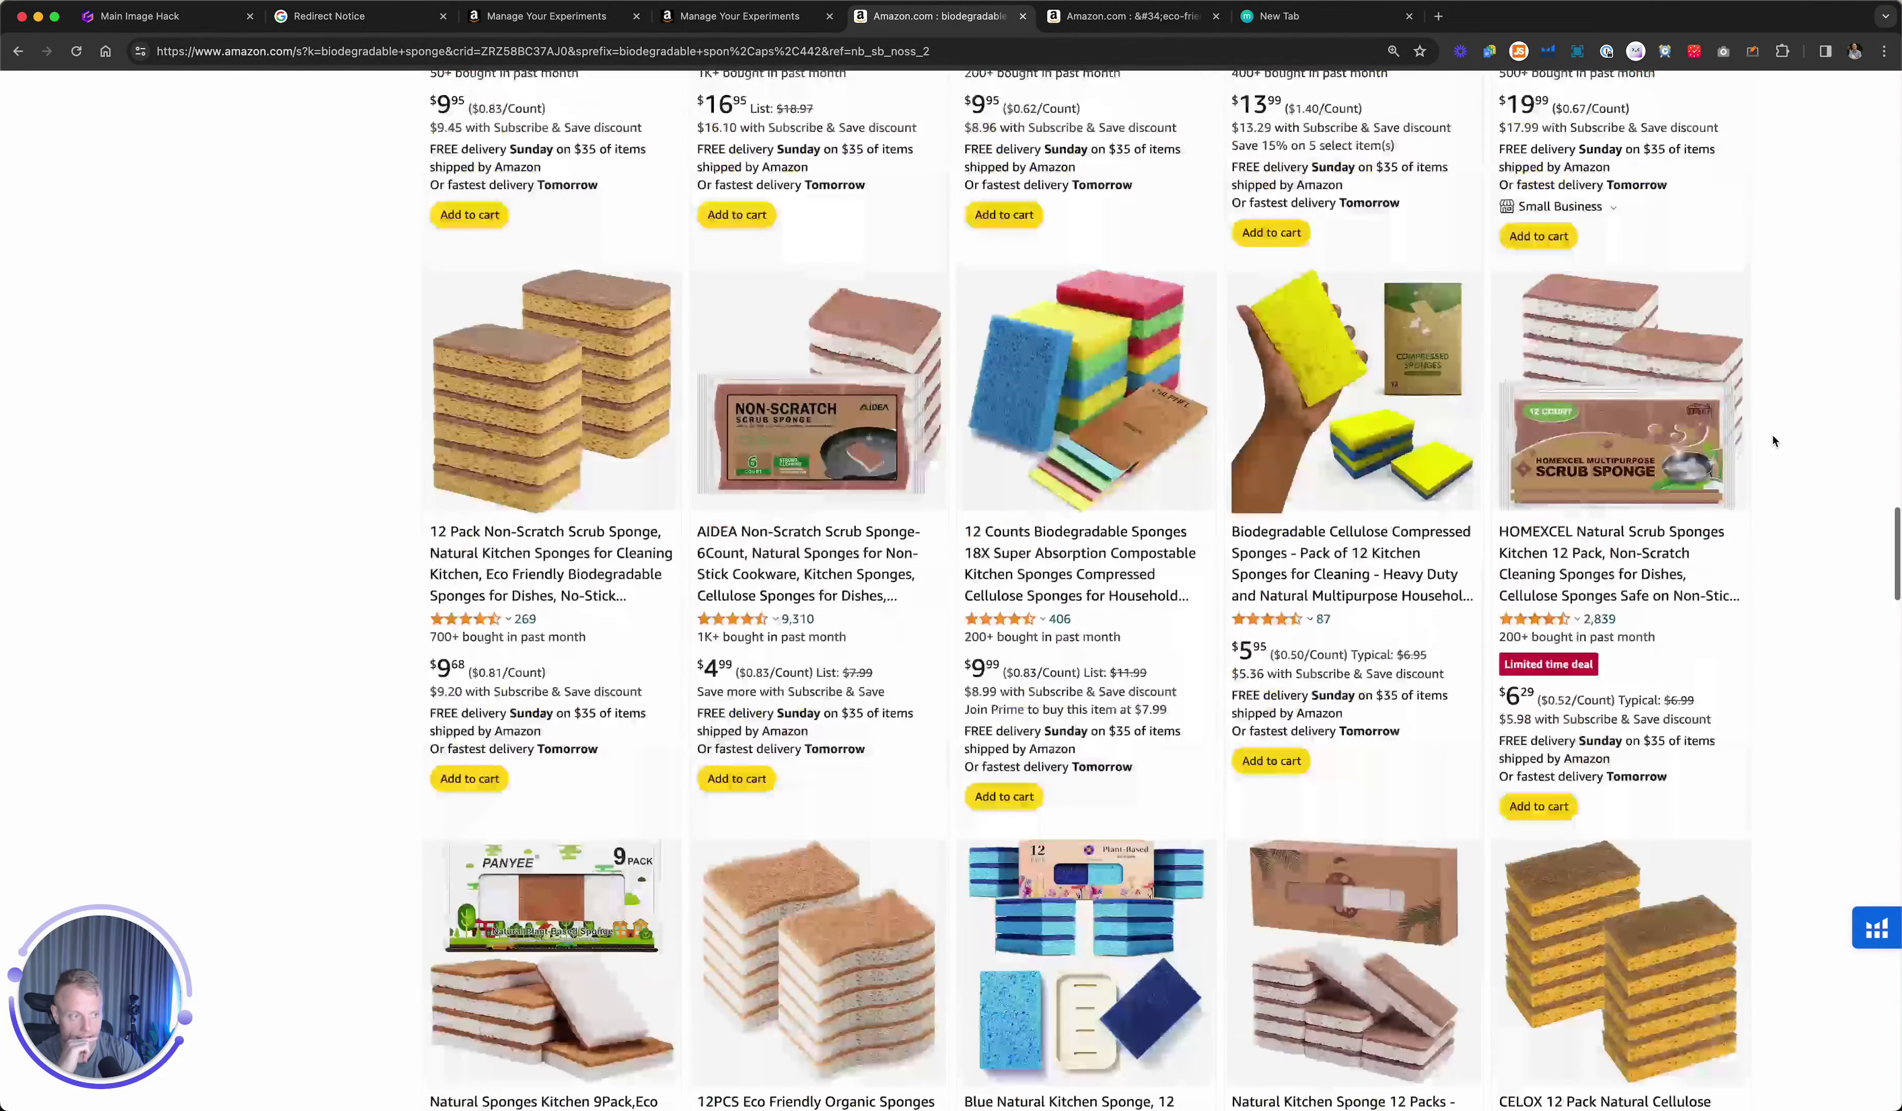
{"action": "scroll", "coordinate": [1773, 441], "scroll_direction": "up", "scroll_amount": 10}
{"action": "scroll", "coordinate": [1772, 440], "scroll_direction": "up", "scroll_amount": 15}
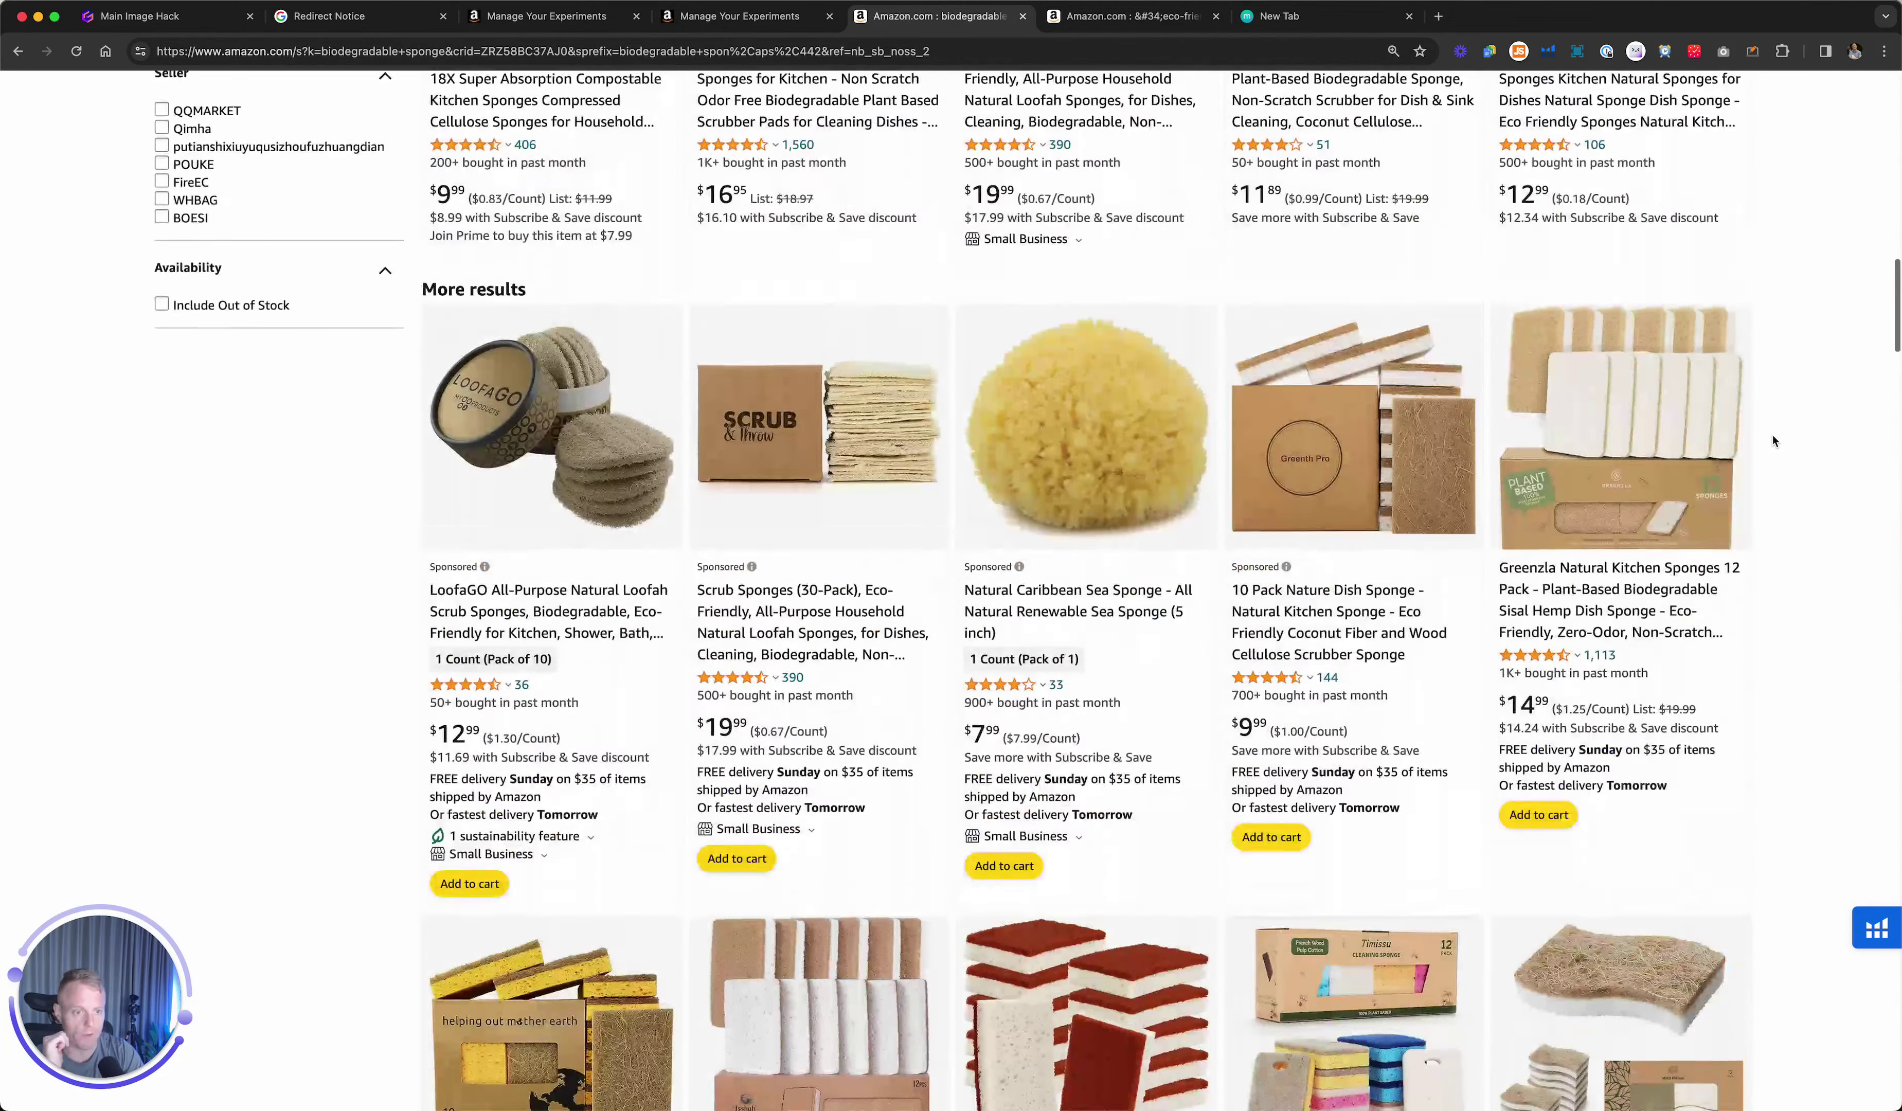
{"action": "scroll", "coordinate": [1772, 441], "scroll_direction": "up", "scroll_amount": 15}
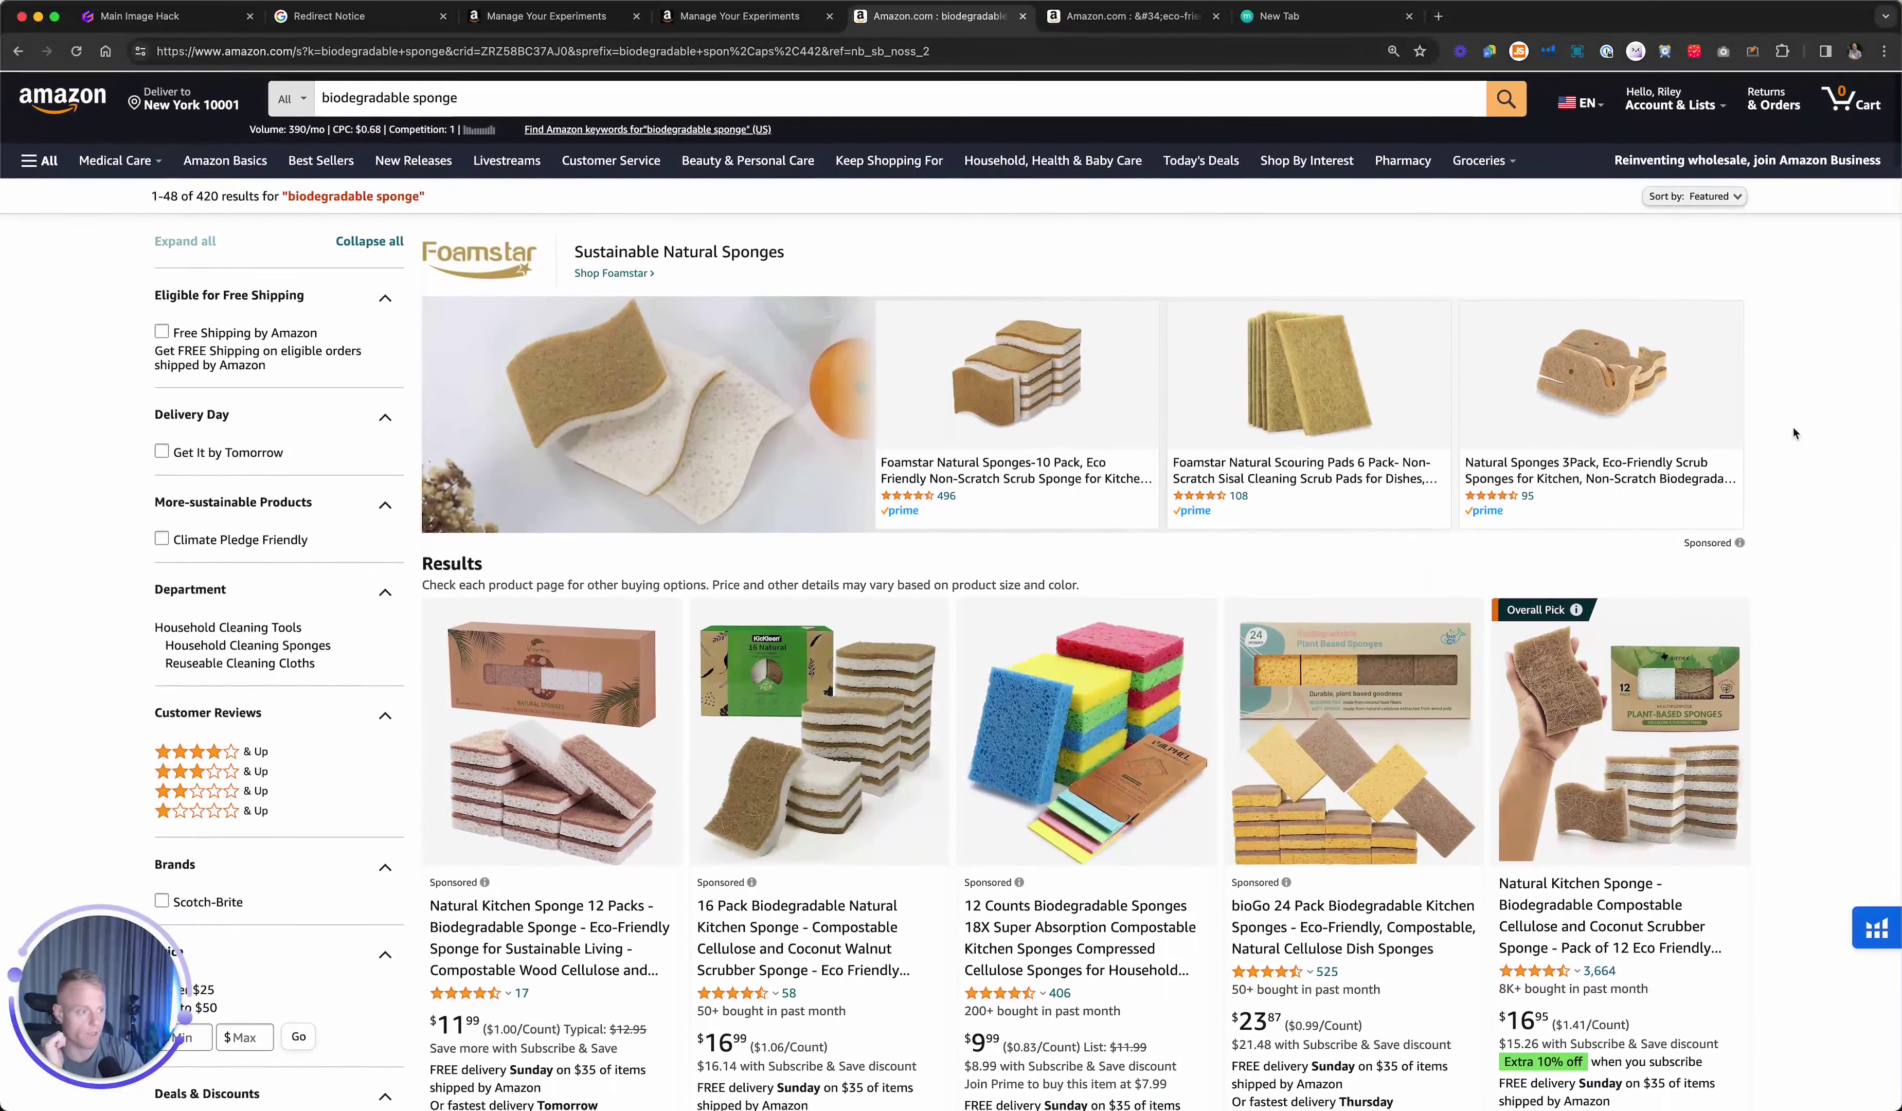